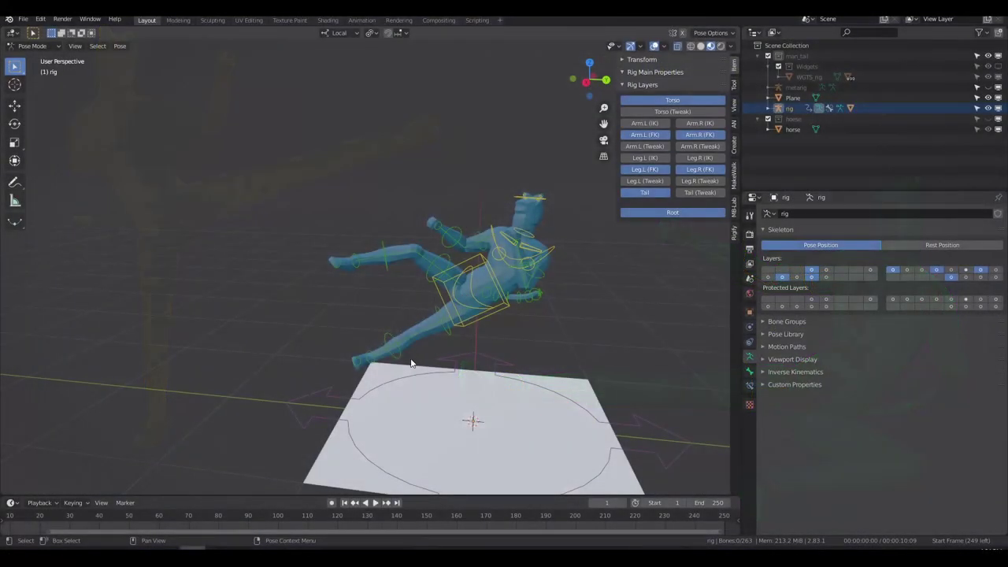
# Step: Move the right FK shin control so the right leg extends out straight
pyautogui.moveTo(395, 272); pyautogui.dragTo(439, 261)
pyautogui.press('g')
pyautogui.click(427, 301)
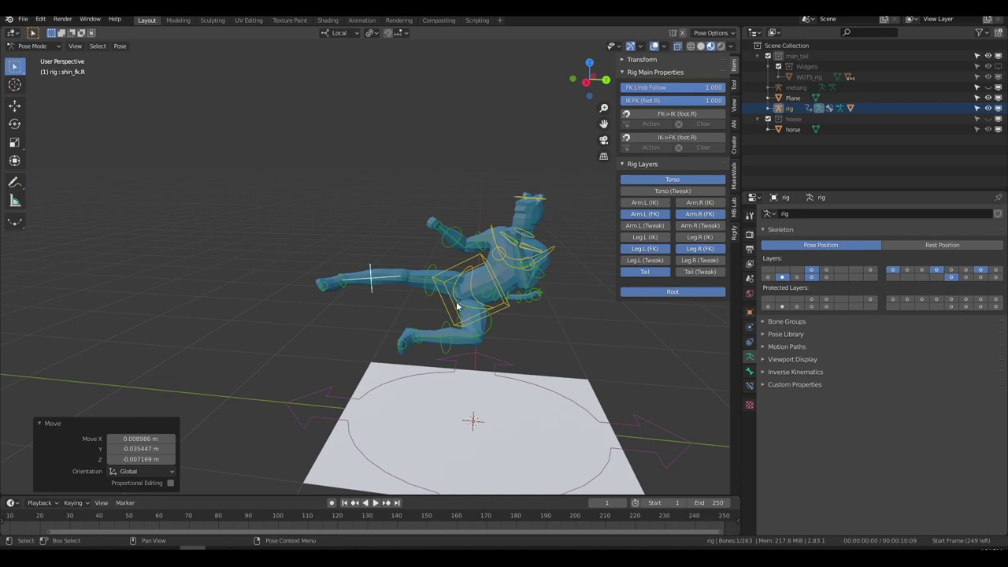
# Step: Rotate the torso control to bring the figure's body more upright
pyautogui.click(441, 304)
pyautogui.press('r')
pyautogui.click(457, 334)
pyautogui.click(470, 355)
pyautogui.click(465, 346)
pyautogui.click(492, 311)
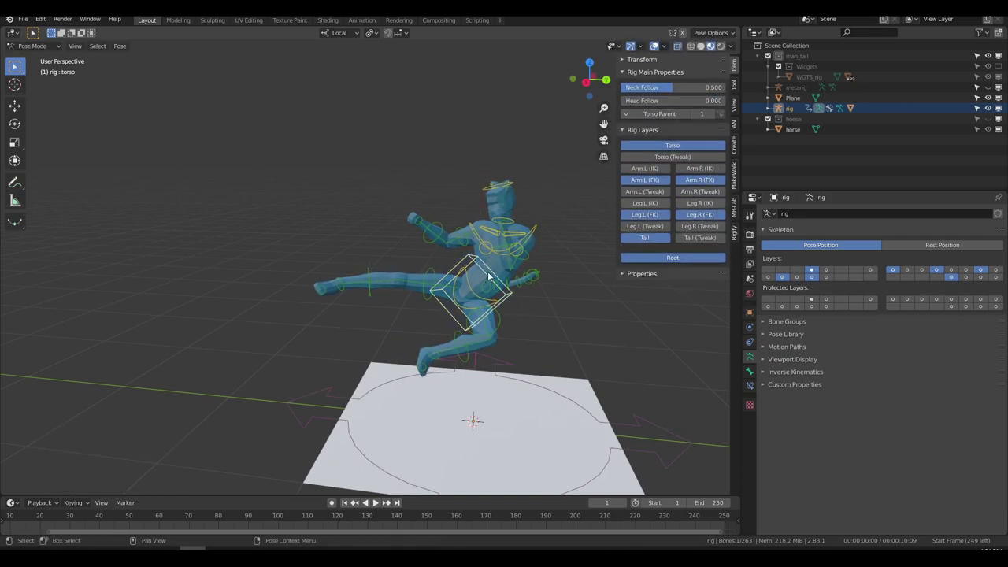
# Step: Rotate the upper-body controls to raise the right forearm and reposition the left arm
pyautogui.click(463, 241)
pyautogui.press('r')
pyautogui.click(496, 241)
pyautogui.click(503, 249)
pyautogui.press('r')
pyautogui.click(529, 310)
# Step: Move the left FK thigh control to tuck the bent left leg beneath the body
pyautogui.click(489, 315)
pyautogui.press('g')
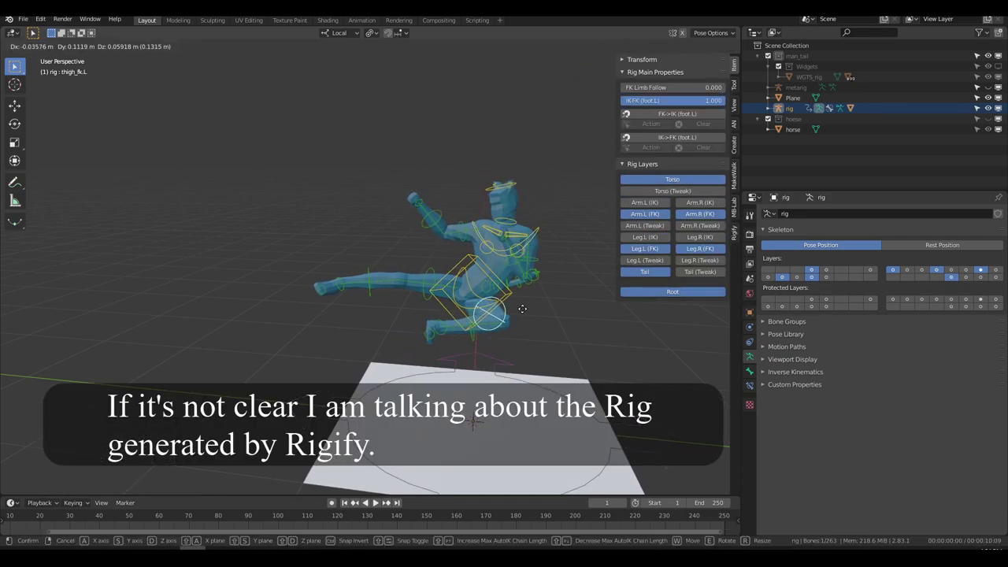
pyautogui.click(472, 313)
# Step: Adjust the extended right leg and rotate the right FK foot control to shape the kick
pyautogui.click(372, 277)
pyautogui.press('r')
pyautogui.click(434, 278)
pyautogui.press('g')
pyautogui.hotkey('shift', 'alt', 'z')
pyautogui.hotkey('shift', 'alt', 'z')
pyautogui.click(350, 266)
pyautogui.press('r')
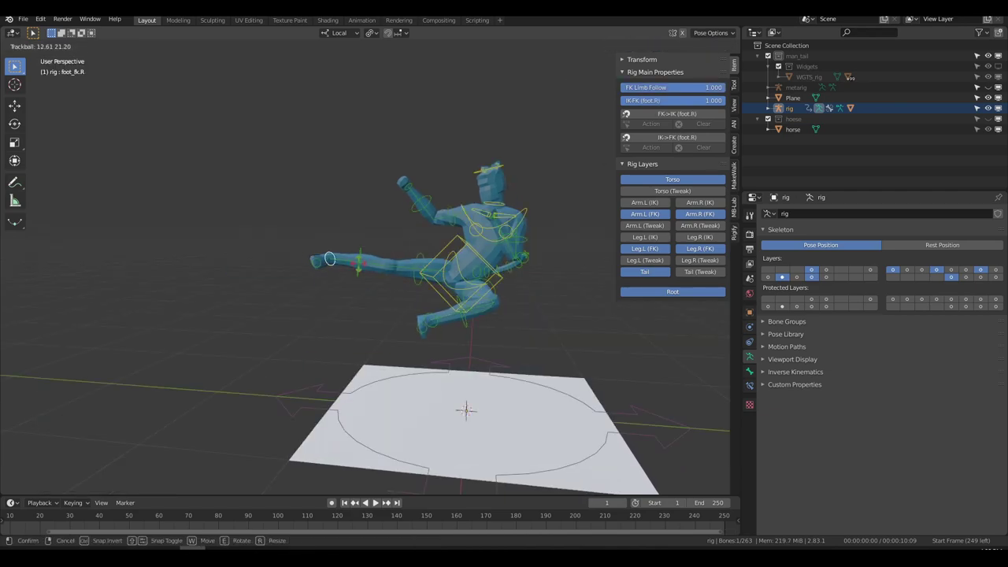
pyautogui.click(357, 272)
# Step: Move the right arm's FK control to stretch the right arm out in the direction of the kick
pyautogui.hotkey('shift', 'alt', 'z')
pyautogui.hotkey('shift', 'alt', 'z')
pyautogui.click(420, 204)
pyautogui.press('g')
pyautogui.click(408, 186)
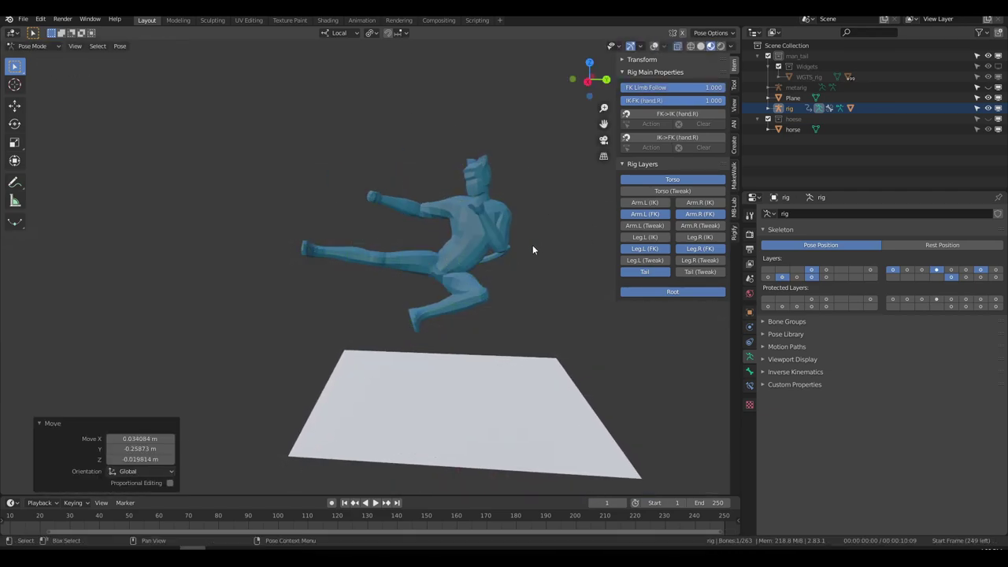
# Step: Rotate the right leg's FK control by about -6° and hide the viewport overlays
pyautogui.hotkey('shift', 'alt', 'z')
pyautogui.click(406, 263)
pyautogui.press('r')
pyautogui.click(405, 269)
pyautogui.hotkey('shift', 'alt', 'z')
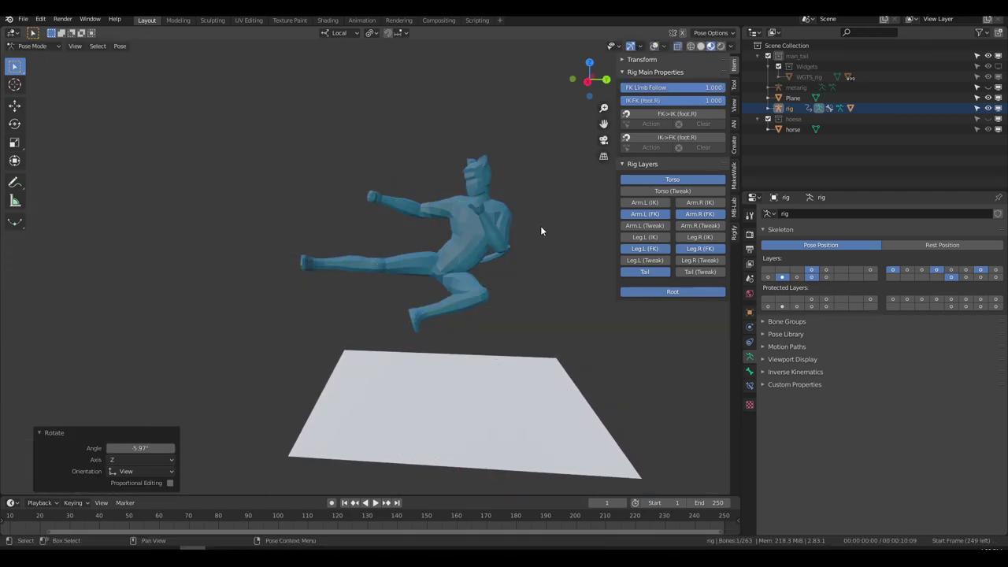
pyautogui.hotkey('shift', 'alt', 'z')
pyautogui.click(483, 266)
pyautogui.press('r')
pyautogui.click(488, 200)
pyautogui.hotkey('shift', 'alt', 'z')
pyautogui.hotkey('ctrl', 'z')
pyautogui.hotkey('shift', 'alt', 'z')
pyautogui.hotkey('shift', 'alt', 'z')
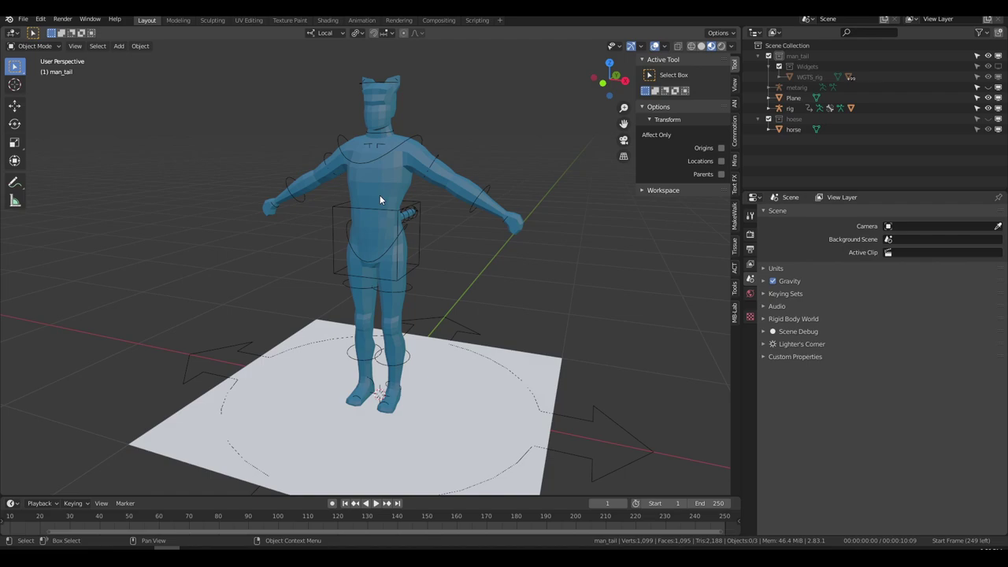
# Step: Select the character's rig and switch it to Pose Mode
pyautogui.moveTo(380, 195); pyautogui.dragTo(409, 150, button='middle')
pyautogui.click(409, 149)
pyautogui.click(405, 146)
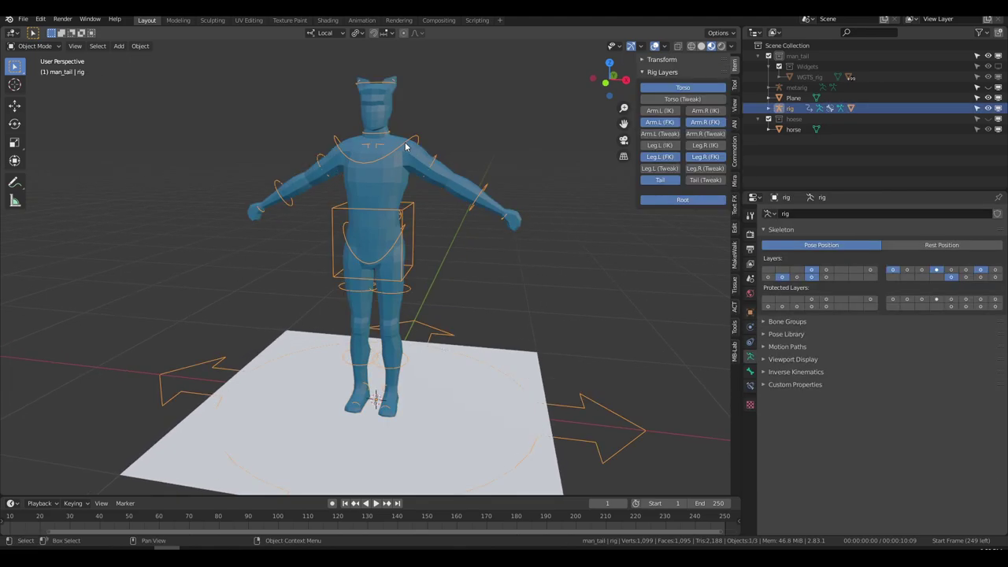
pyautogui.moveTo(299, 143); pyautogui.dragTo(204, 111, button='middle')
pyautogui.click(35, 45)
pyautogui.click(35, 82)
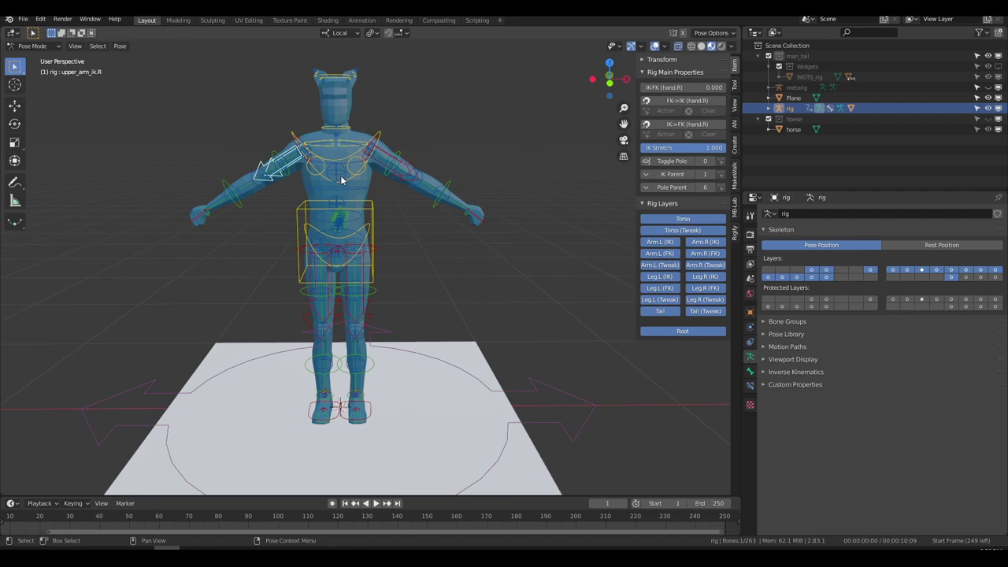
# Step: Hide the rig's Tweak layers for the torso, both arms, both legs and the tail
pyautogui.moveTo(479, 220)
pyautogui.mouseDown(button='middle')
pyautogui.moveTo(457, 247)
pyautogui.moveTo(467, 217)
pyautogui.moveTo(480, 224)
pyautogui.moveTo(482, 215)
pyautogui.mouseUp(button='middle')
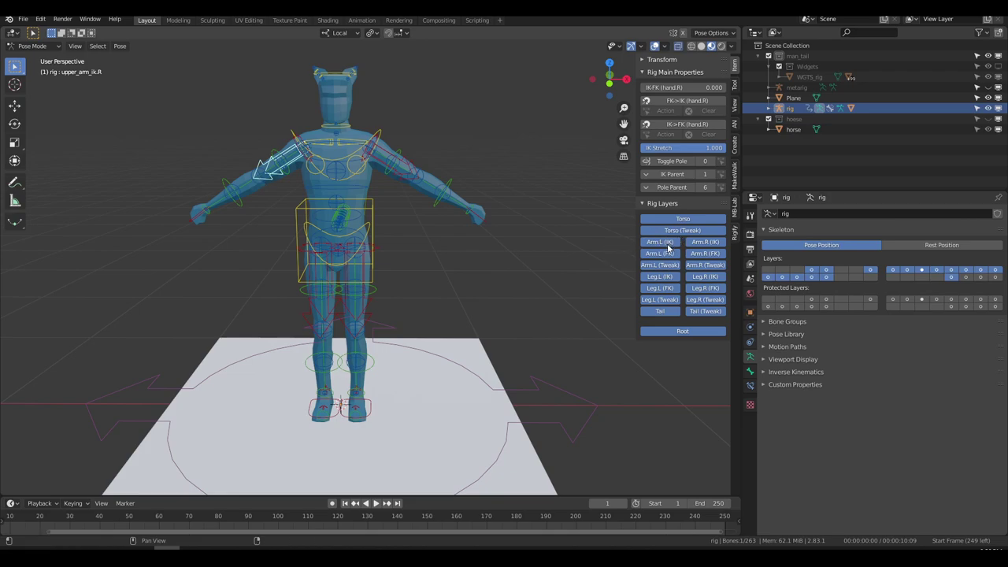
pyautogui.moveTo(637, 230)
pyautogui.mouseDown()
pyautogui.moveTo(659, 228)
pyautogui.moveTo(619, 228)
pyautogui.mouseUp()
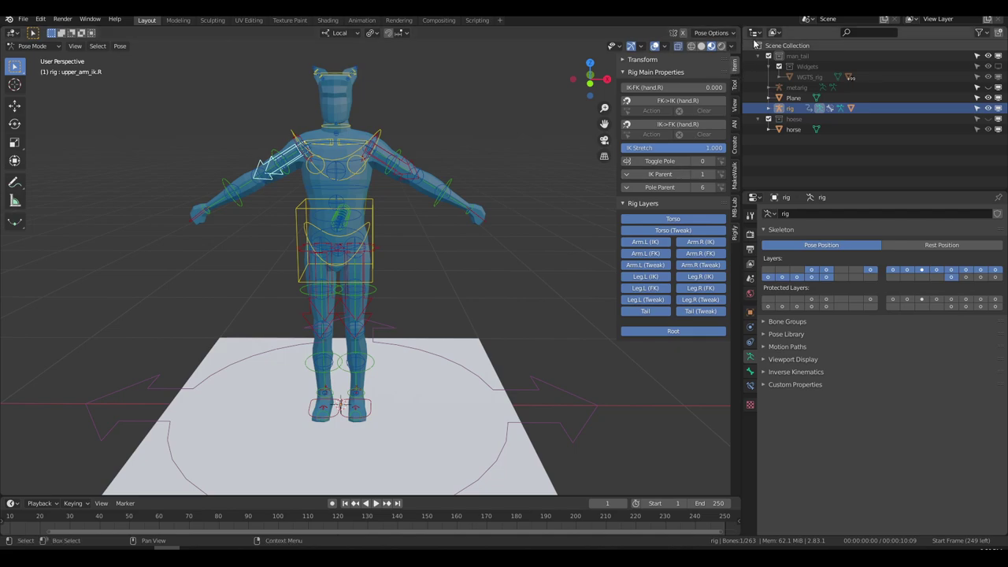
pyautogui.click(681, 232)
pyautogui.moveTo(646, 264); pyautogui.dragTo(701, 265)
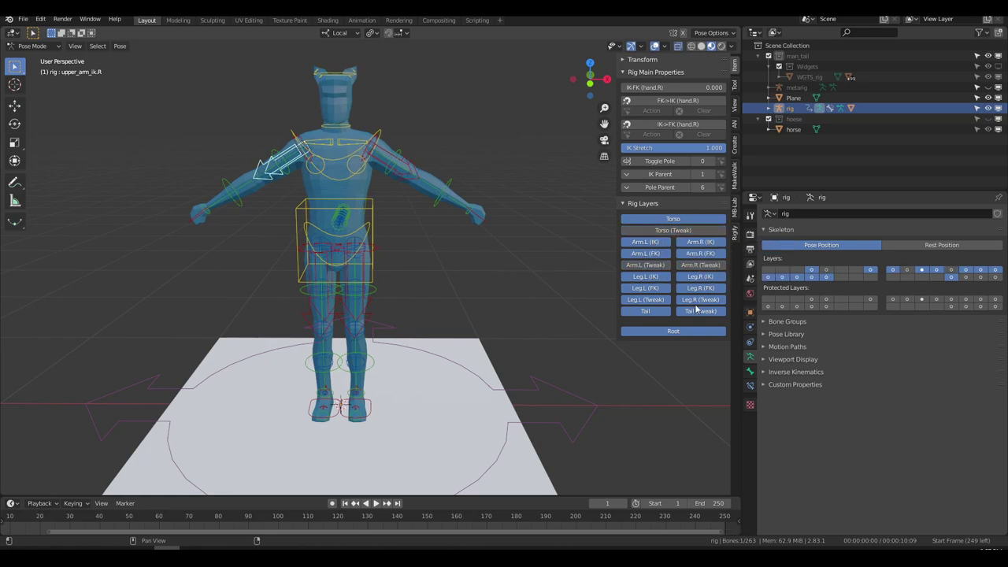
pyautogui.moveTo(646, 300); pyautogui.dragTo(700, 299)
pyautogui.click(700, 311)
pyautogui.moveTo(377, 239)
pyautogui.mouseDown(button='middle')
pyautogui.moveTo(381, 228)
pyautogui.moveTo(366, 239)
pyautogui.moveTo(338, 230)
pyautogui.moveTo(381, 234)
pyautogui.moveTo(381, 226)
pyautogui.mouseUp(button='middle')
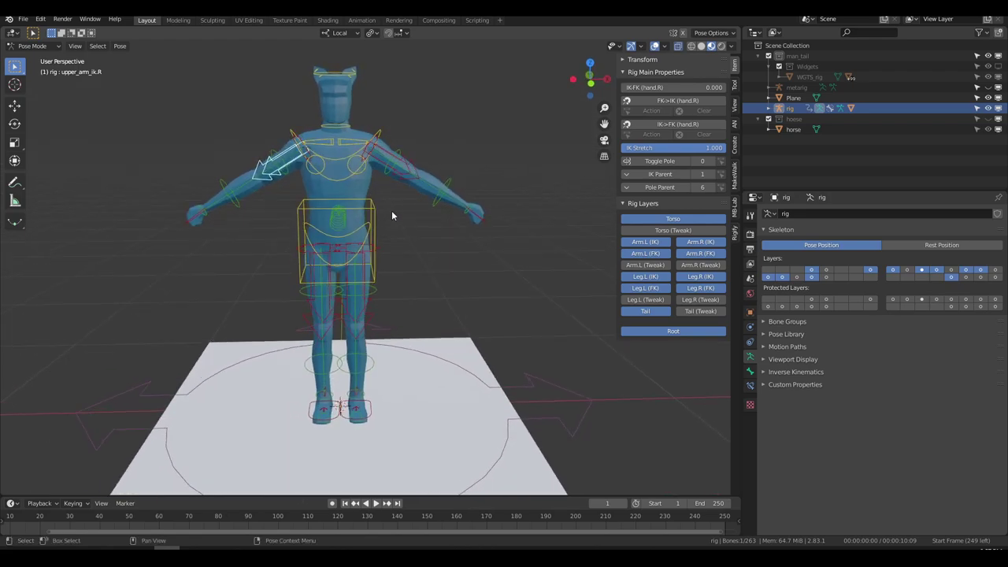
# Step: Deselect all bones and draw annotation lines along the character's left arm and left leg
pyautogui.click(443, 219)
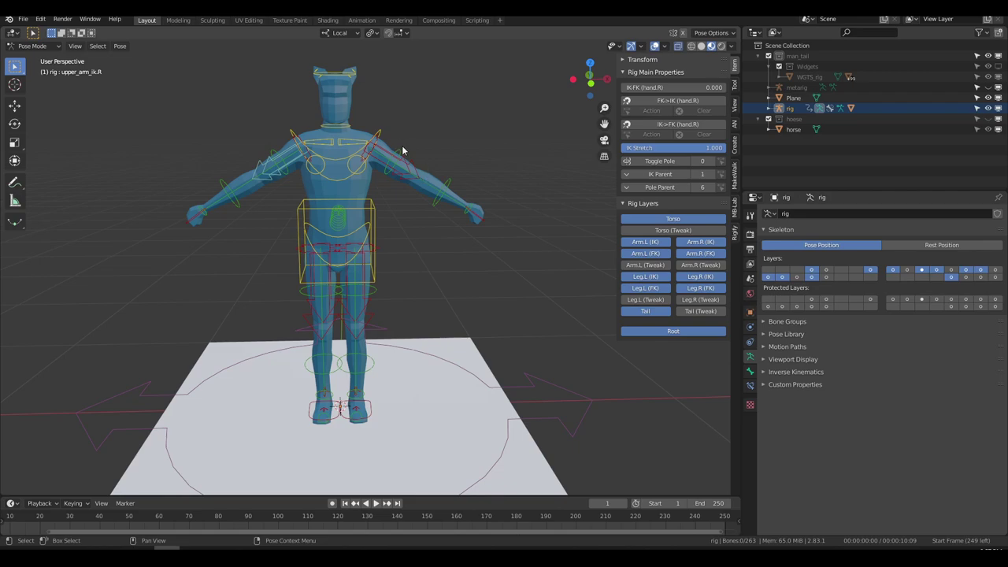
pyautogui.moveTo(381, 137); pyautogui.dragTo(459, 177)
pyautogui.moveTo(385, 262); pyautogui.dragTo(385, 413)
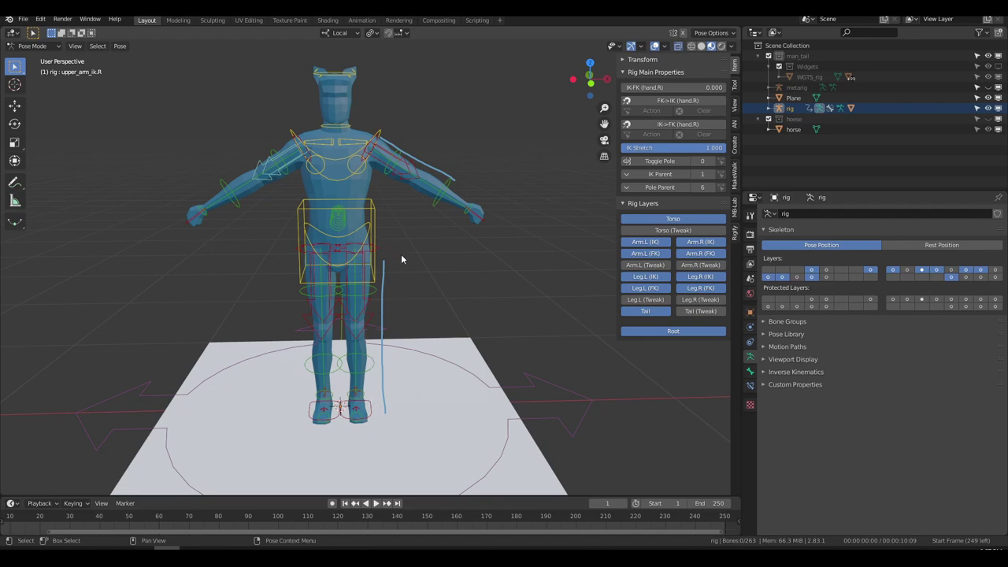
# Step: Move the left IK hand control up to shoulder height so the arm bends
pyautogui.moveTo(401, 260); pyautogui.dragTo(449, 240, button='middle')
pyautogui.click(457, 227)
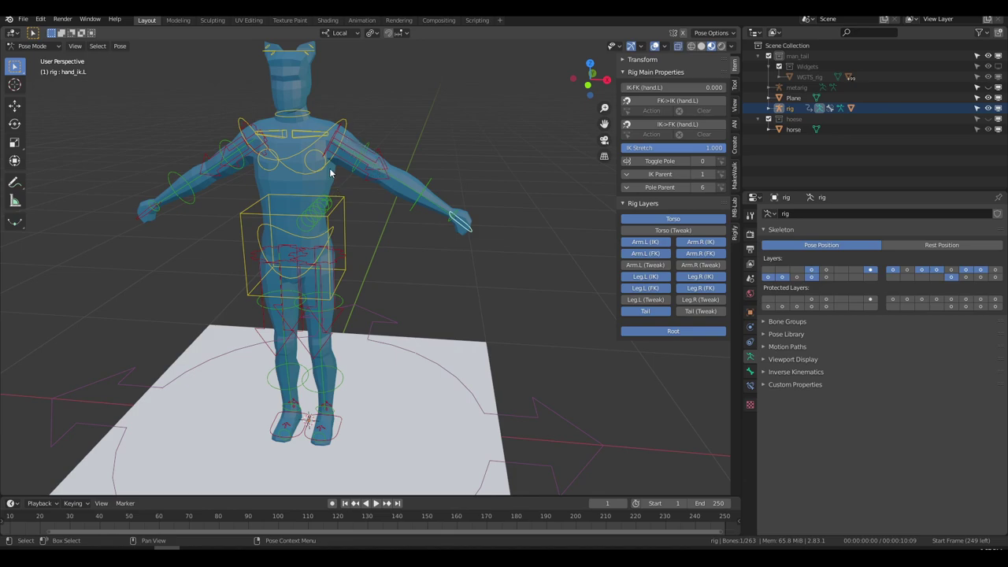
pyautogui.moveTo(423, 212); pyautogui.dragTo(471, 237, button='middle')
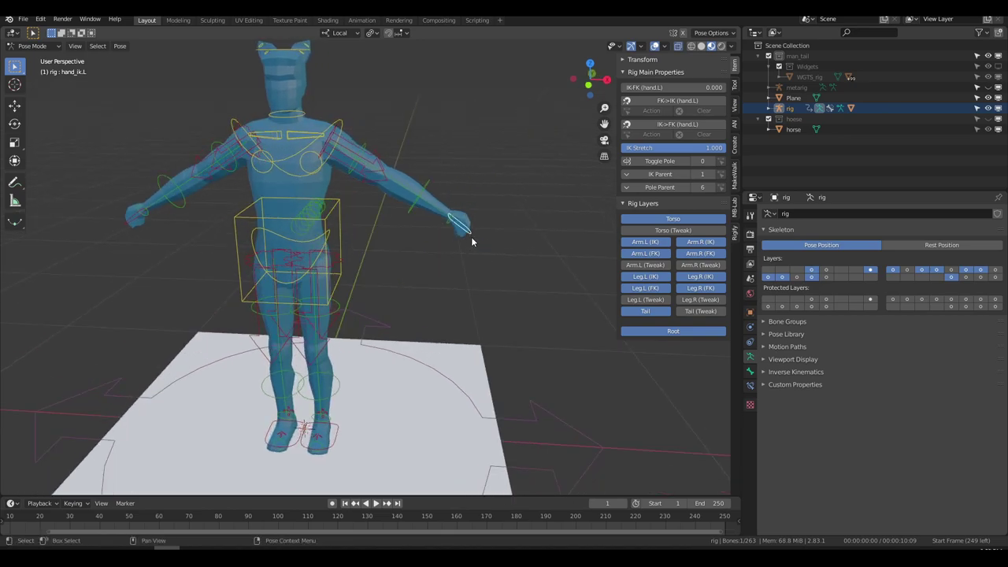
pyautogui.press('g')
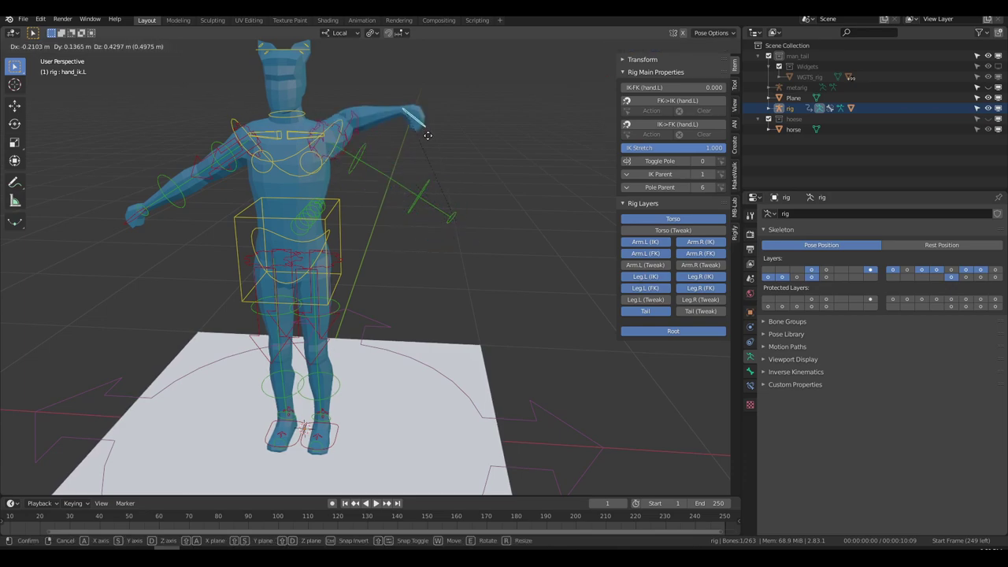
pyautogui.click(427, 168)
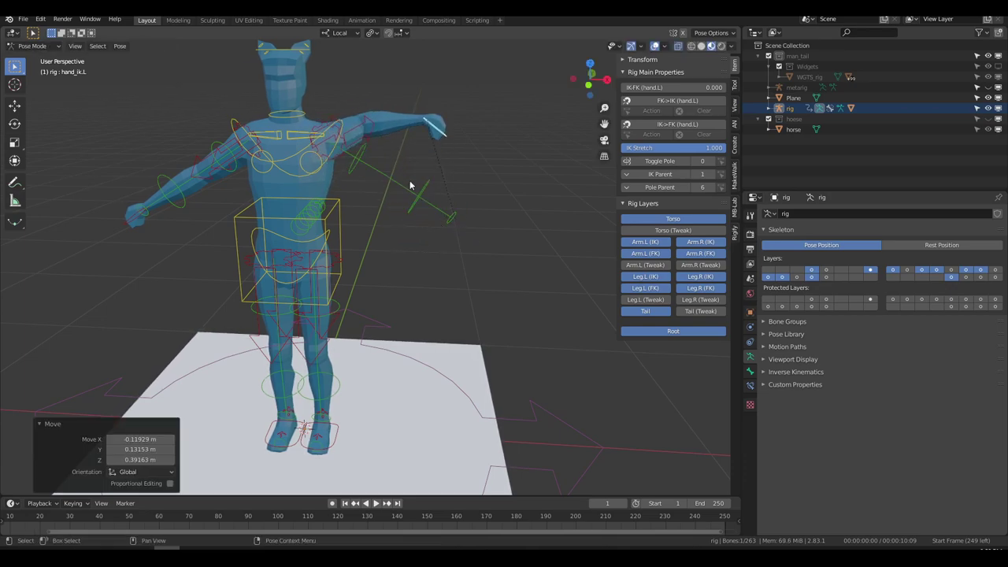
# Step: Try to rotate the left FK upper arm control while the arm is in IK mode
pyautogui.click(365, 164)
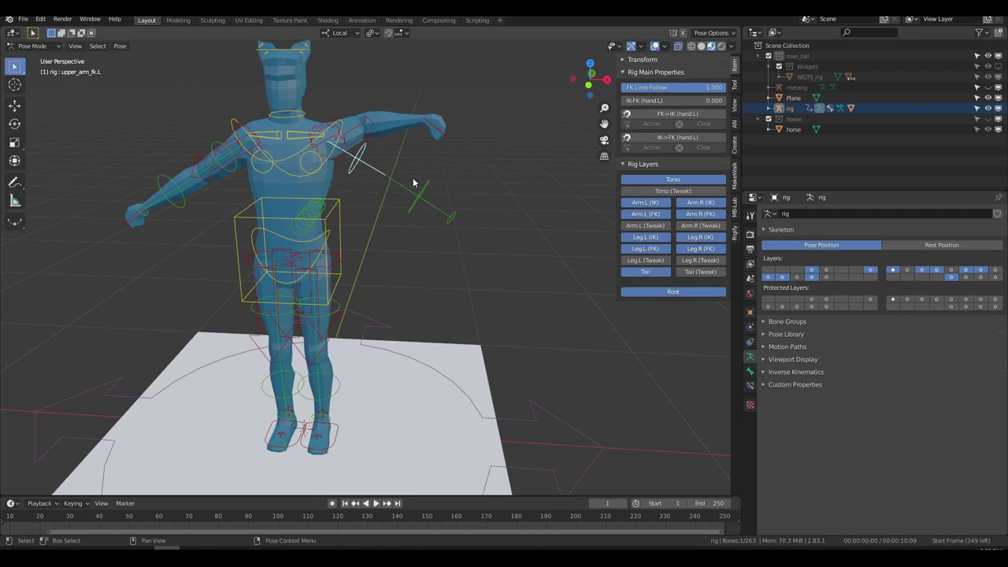
pyautogui.press('r')
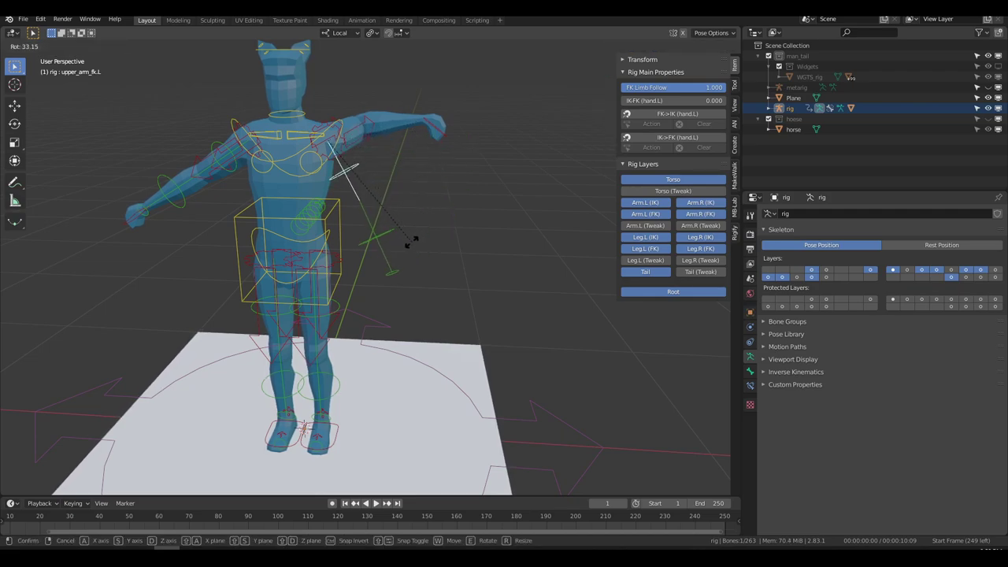
pyautogui.rightClick(437, 191)
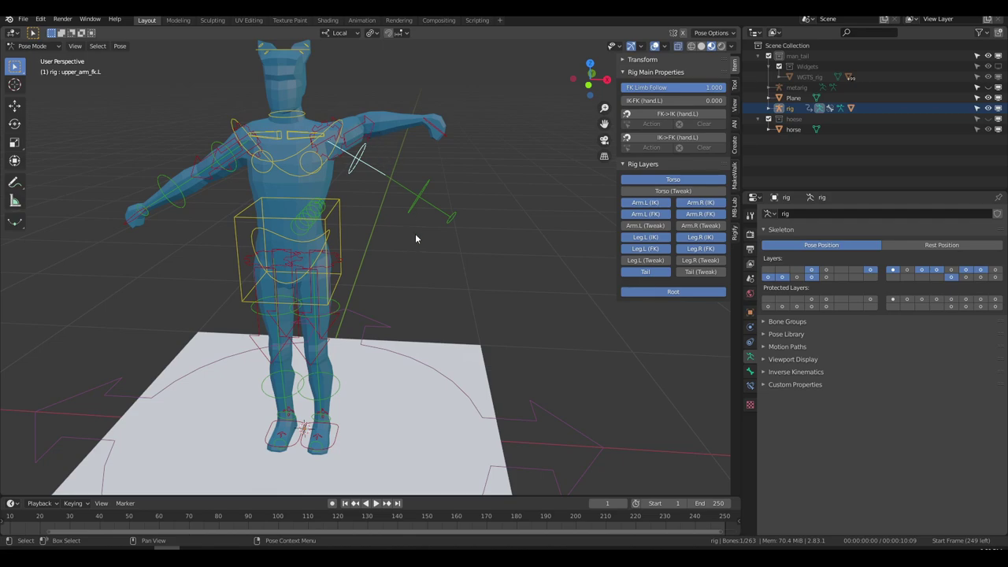
# Step: Clear all transforms on every visible rig control and deselect the controls
pyautogui.press('a')
pyautogui.click(120, 47)
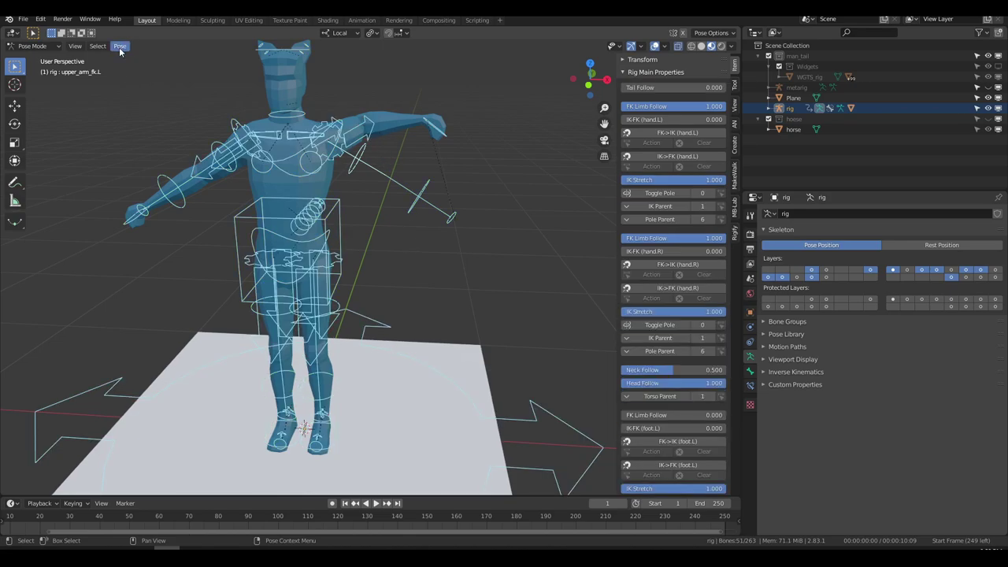
pyautogui.click(120, 46)
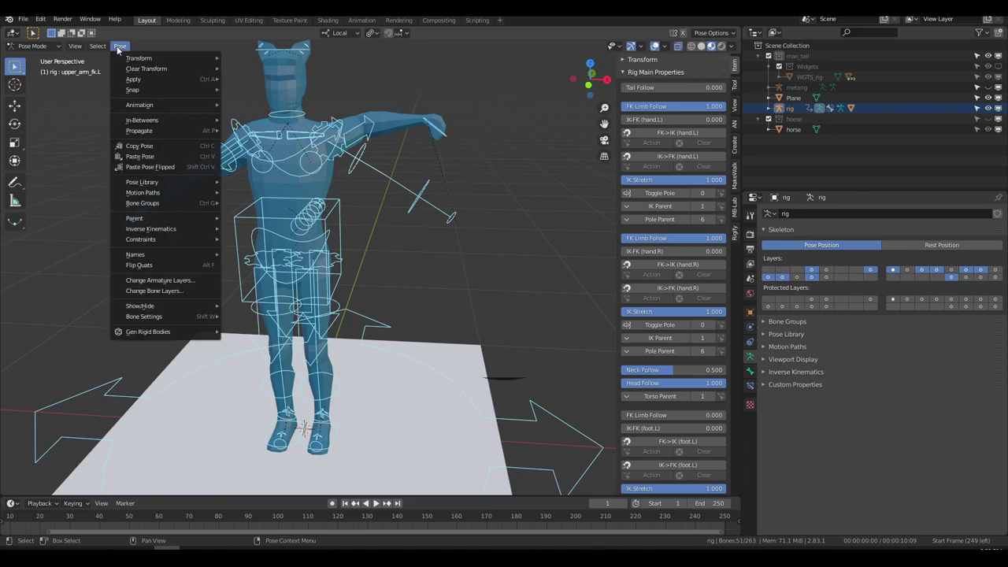
pyautogui.moveTo(132, 73)
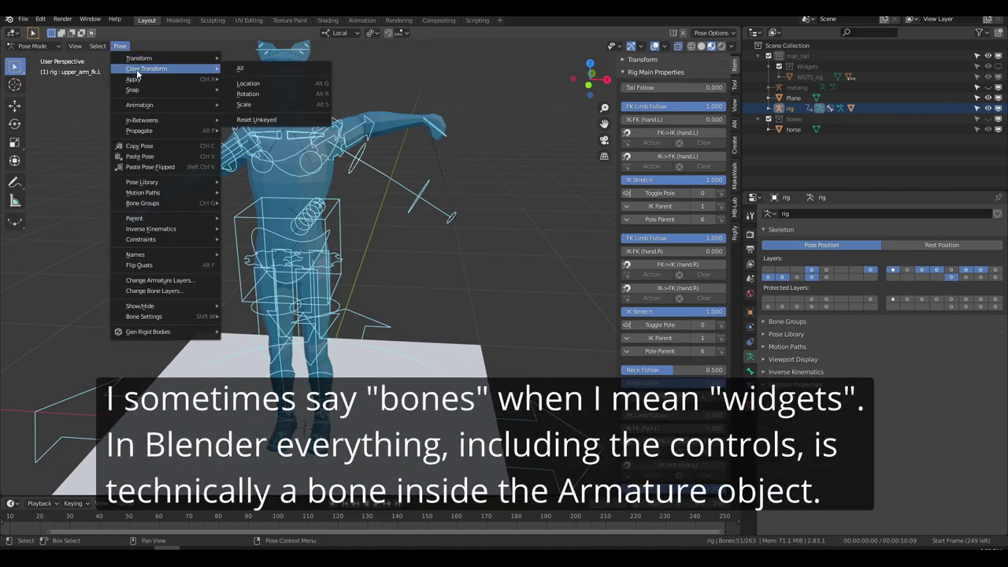
pyautogui.click(278, 68)
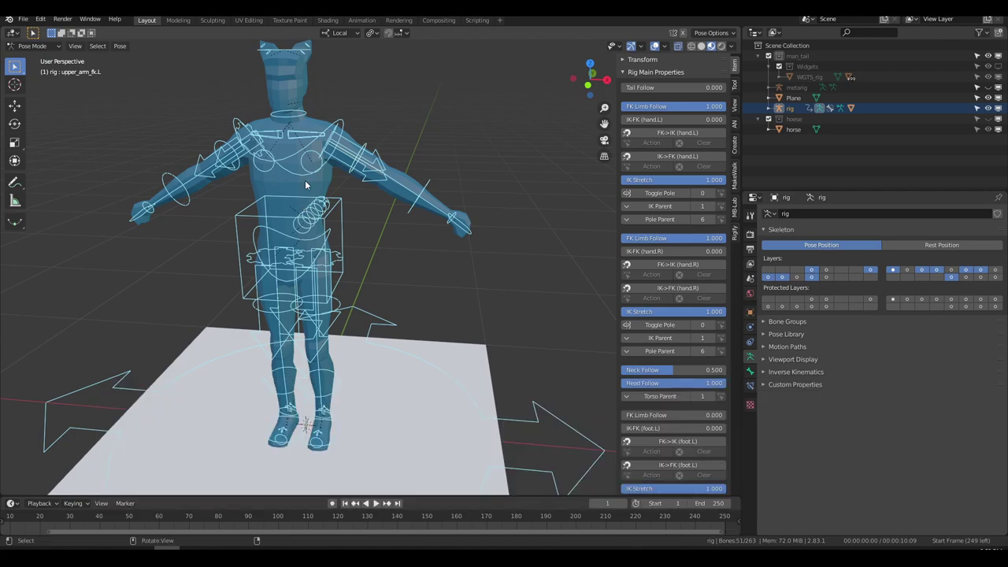
pyautogui.hotkey('alt', 'a')
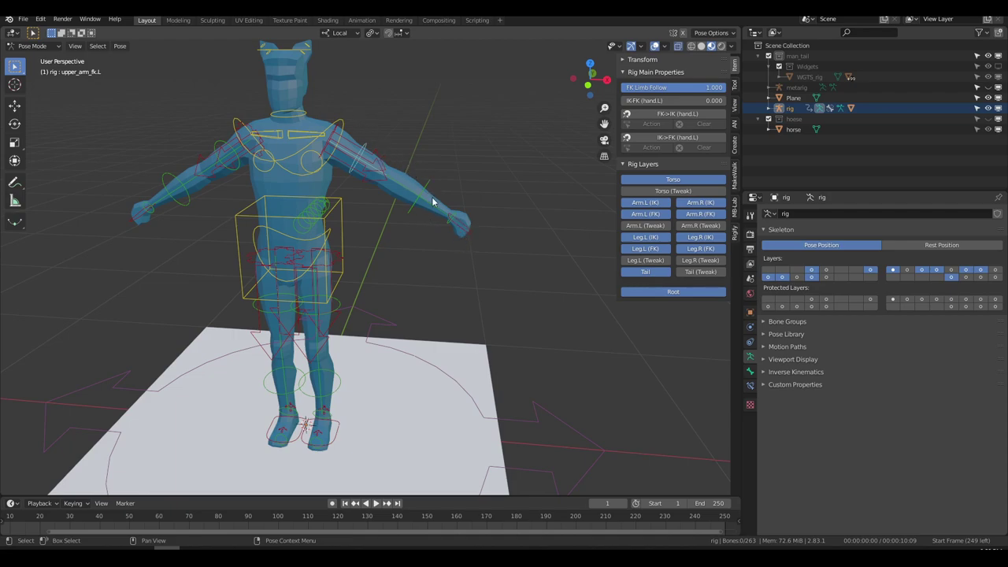
# Step: Try moving the left IK hand control in towards the body
pyautogui.click(465, 235)
pyautogui.press('g')
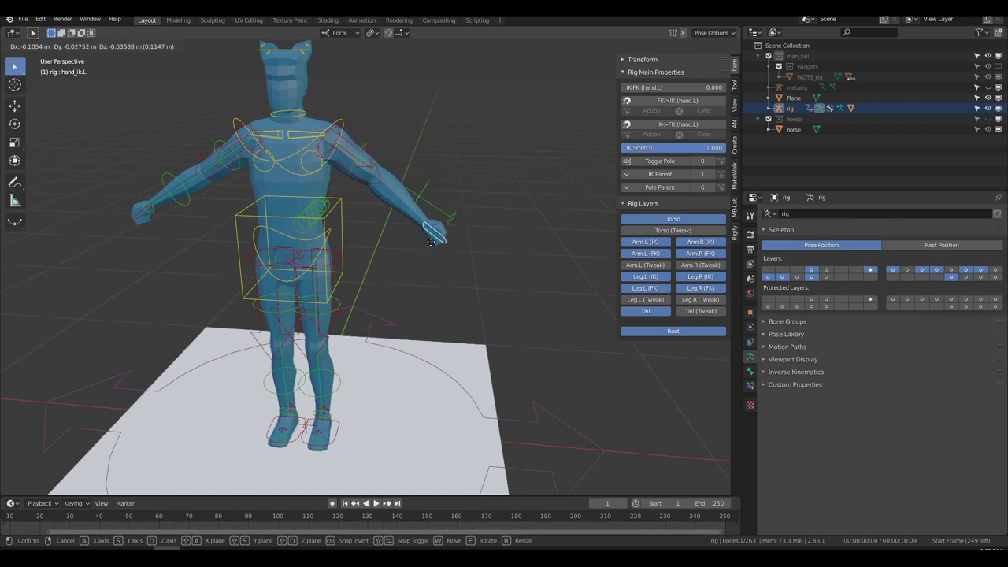
pyautogui.press('Escape')
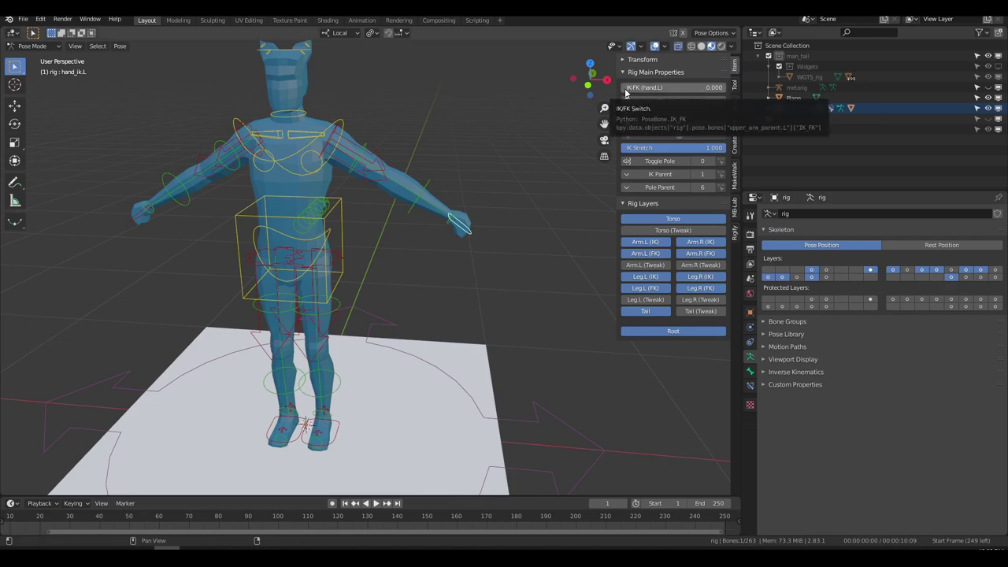
# Step: Set IK-FK for the left hand to 1.000 and rotate the left FK upper arm down beside the body
pyautogui.moveTo(626, 90); pyautogui.dragTo(725, 89)
pyautogui.click(363, 154)
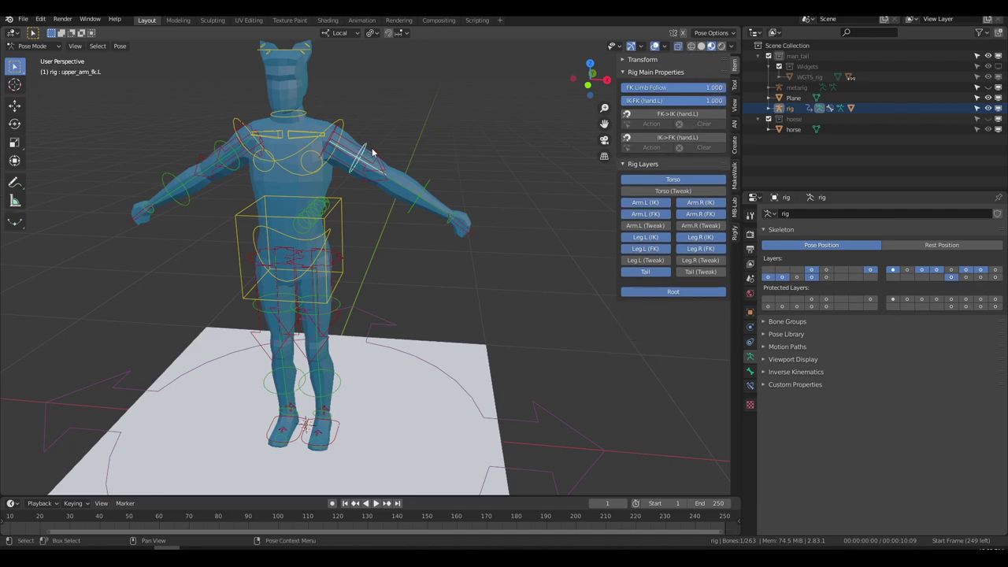
pyautogui.press('r')
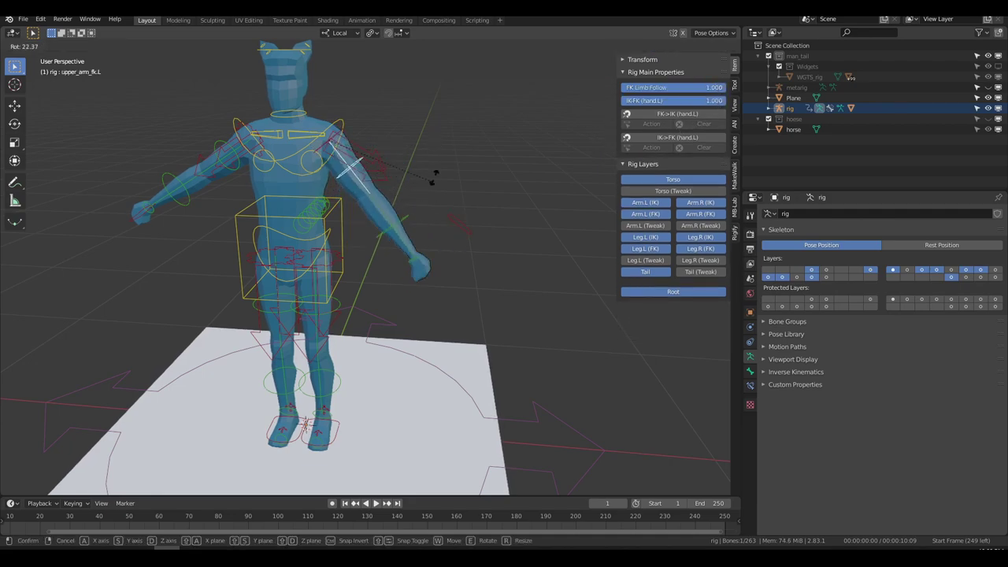
pyautogui.click(383, 240)
# Step: Try to move the left IK hand control while the arm is in FK mode
pyautogui.click(456, 228)
pyautogui.press('g')
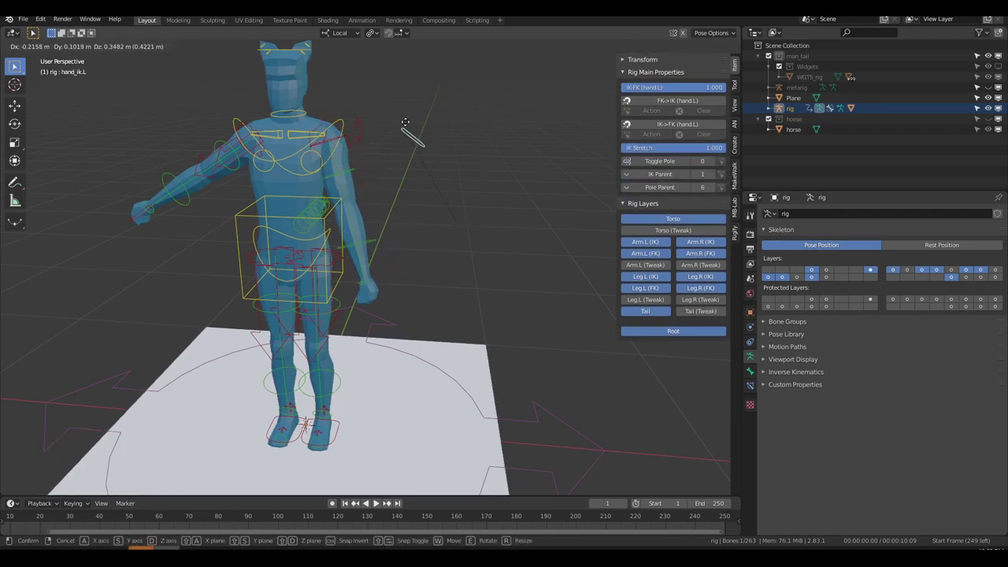
pyautogui.rightClick(442, 183)
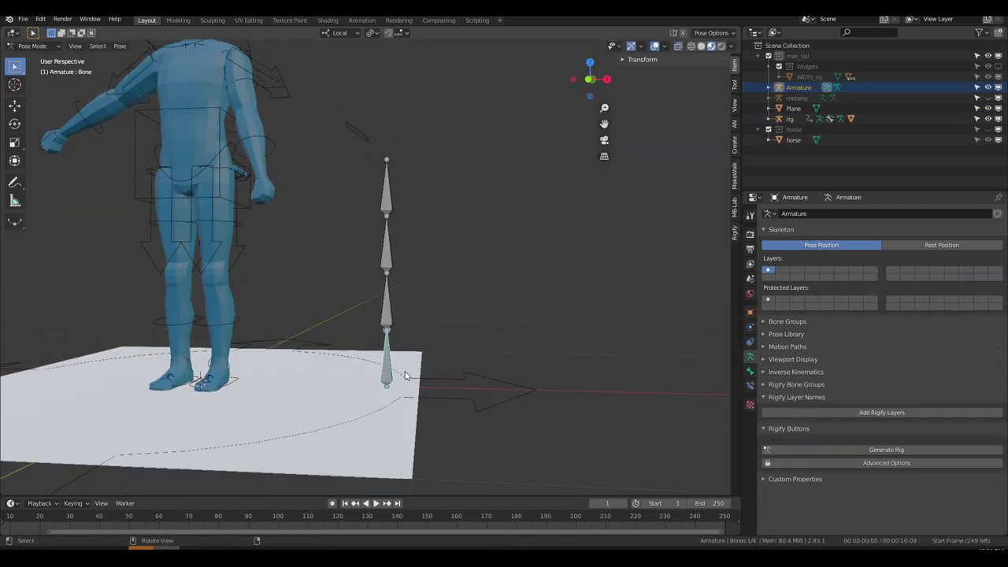
# Step: Draw an upward arrow annotation along the four-bone chain and rotate its base bone to tilt the whole chain away from the character
pyautogui.moveTo(405, 372); pyautogui.dragTo(419, 381, button='middle')
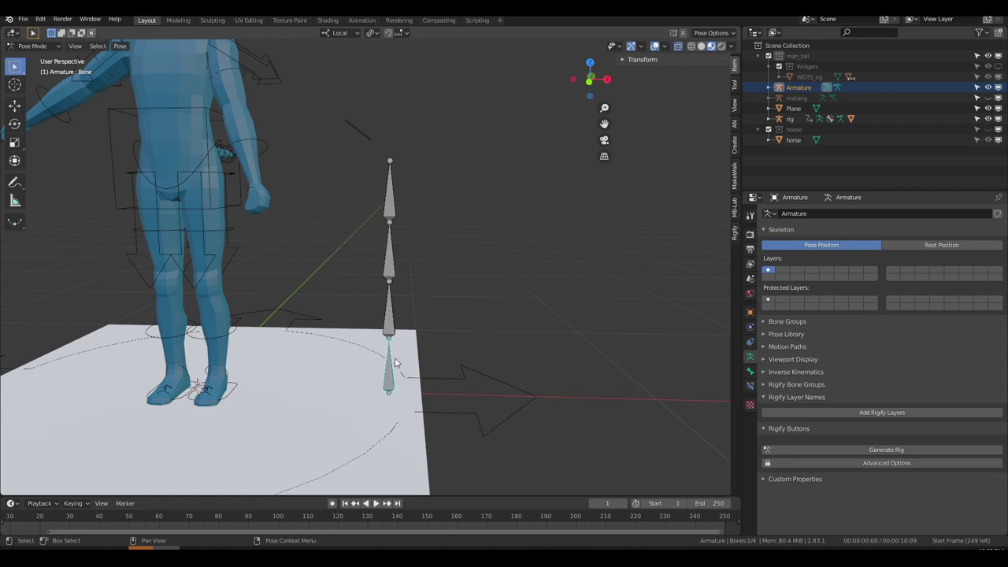
pyautogui.moveTo(406, 343); pyautogui.dragTo(403, 173)
pyautogui.press('r')
pyautogui.click(363, 318)
pyautogui.press('r')
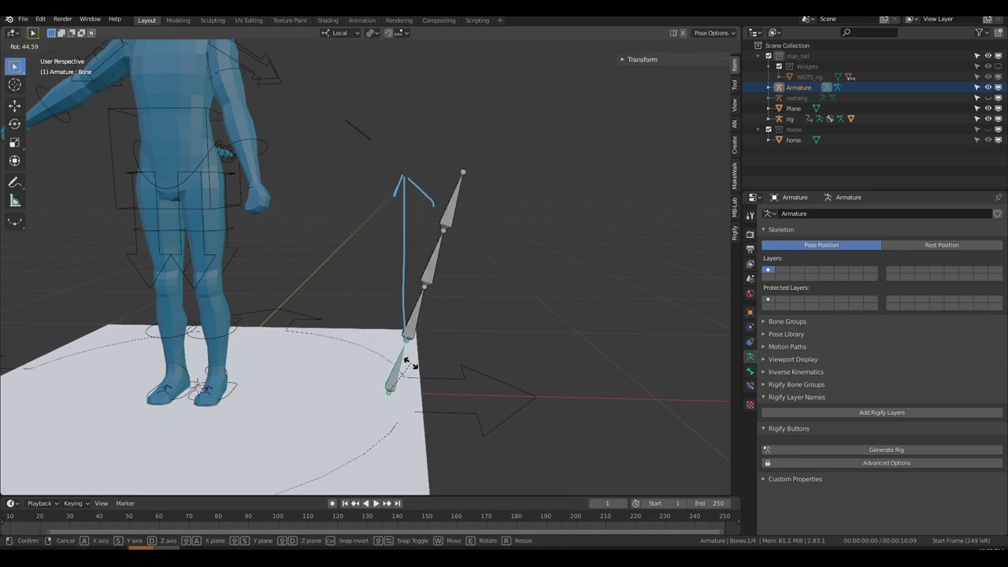
pyautogui.click(419, 366)
# Step: Rotate the upper three bones of the chain one after another in alternating directions to form a zigzag
pyautogui.click(433, 324)
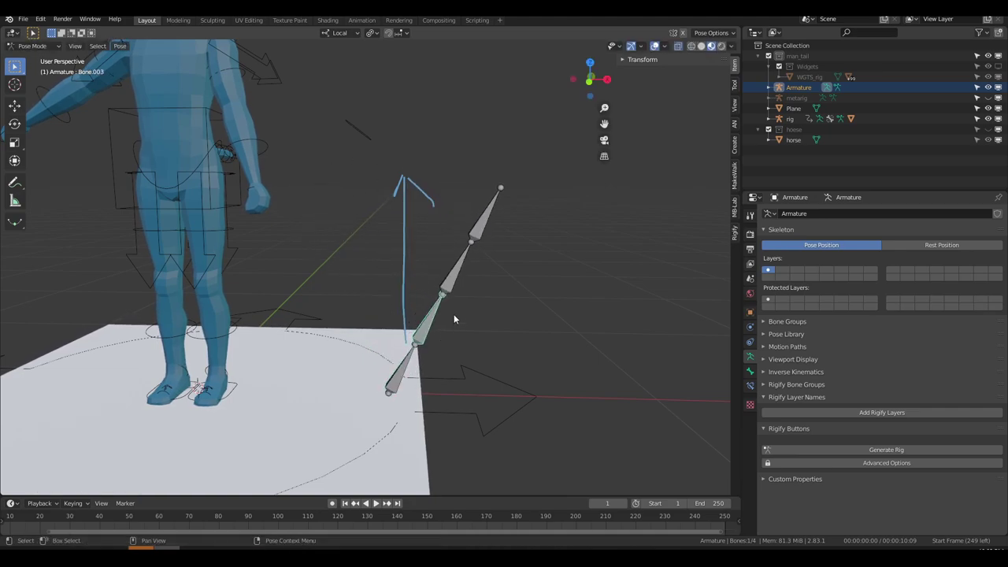
pyautogui.press('r')
pyautogui.click(439, 270)
pyautogui.click(390, 273)
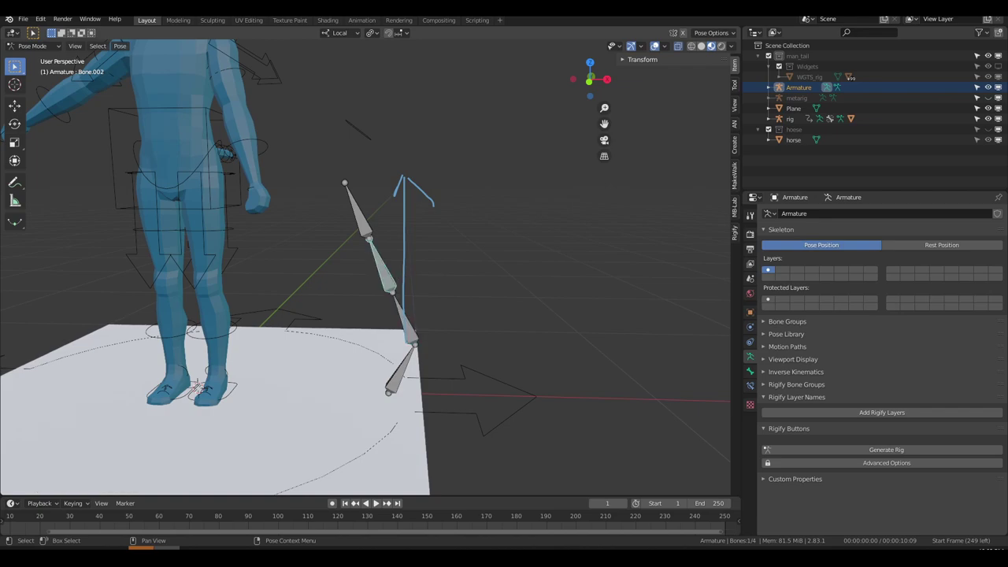
pyautogui.press('r')
pyautogui.click(421, 265)
pyautogui.click(421, 224)
pyautogui.press('r')
pyautogui.click(415, 211)
# Step: Delete the four-bone armature in Object Mode and return the character rig to Pose Mode
pyautogui.hotkey('ctrl', 'Tab')
pyautogui.click(370, 212)
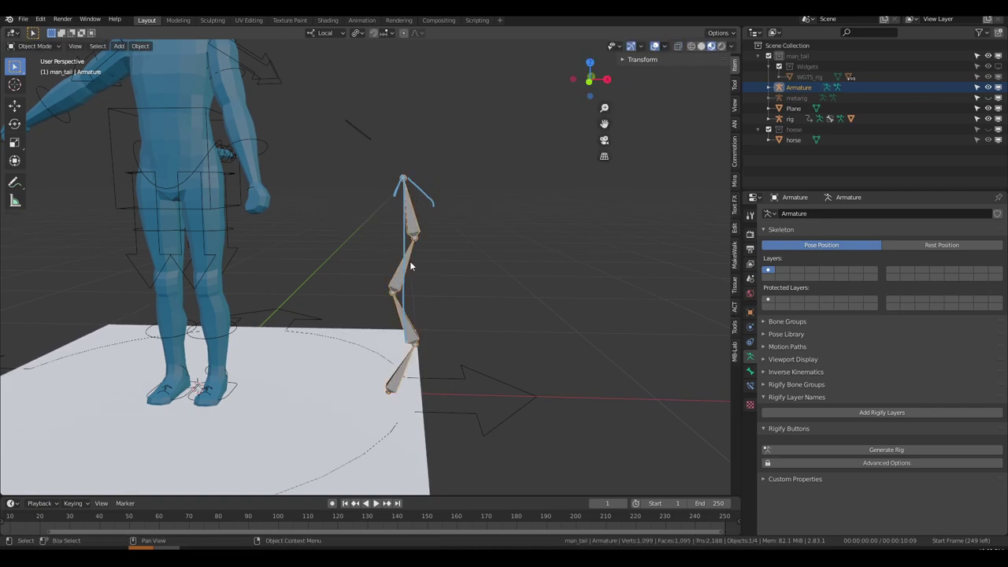
pyautogui.press('Delete')
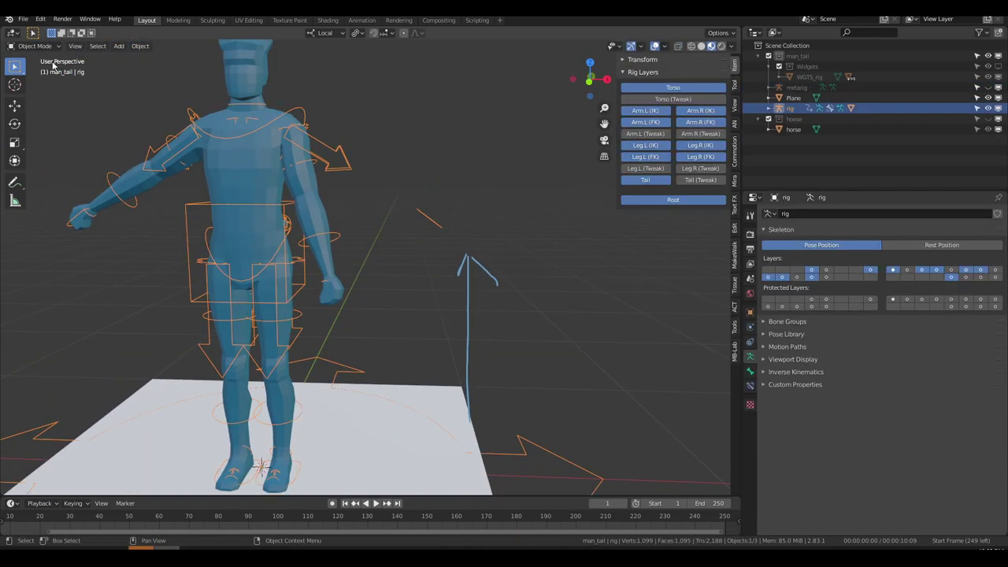
pyautogui.click(40, 45)
pyautogui.click(35, 82)
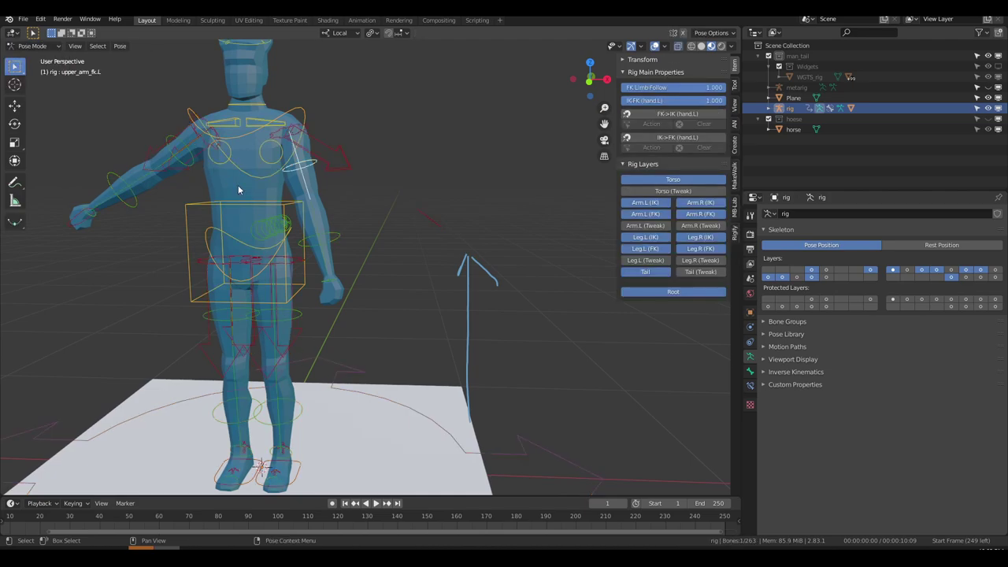
# Step: Rotate the left FK upper arm outward from the body and swing it forward in front of the chest
pyautogui.moveTo(228, 181); pyautogui.dragTo(331, 177, button='middle')
pyautogui.press('r')
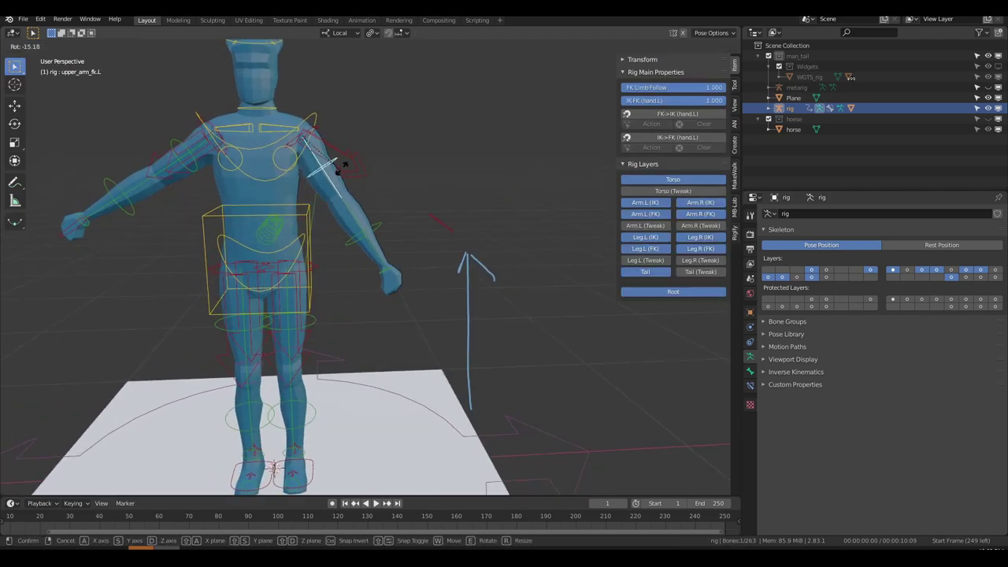
pyautogui.click(365, 214)
pyautogui.moveTo(392, 233); pyautogui.dragTo(293, 224, button='middle')
pyautogui.press('r')
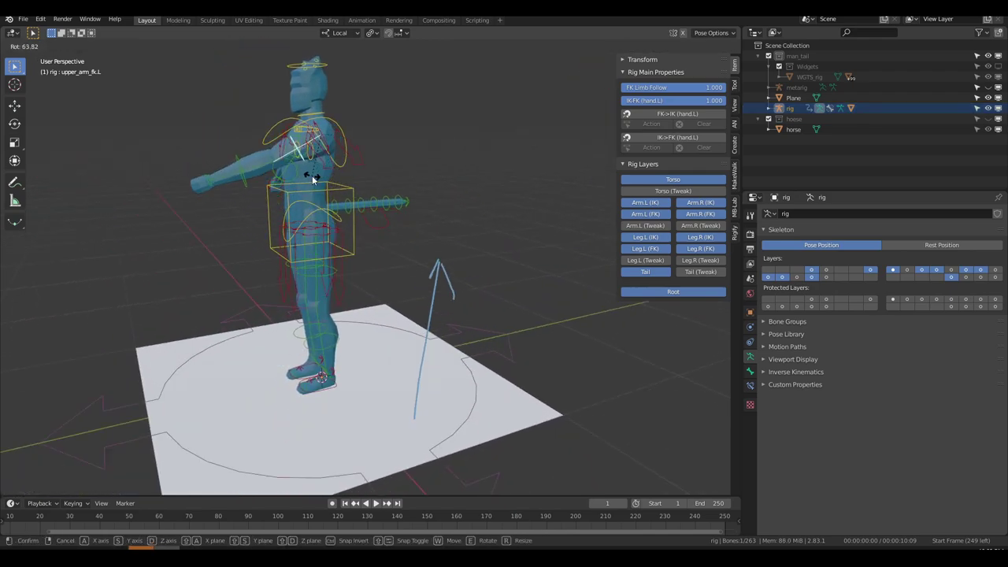
pyautogui.click(249, 169)
# Step: Rotate the left FK forearm about 73° upward to bend the elbow
pyautogui.click(241, 176)
pyautogui.scroll(5, 312, 243)
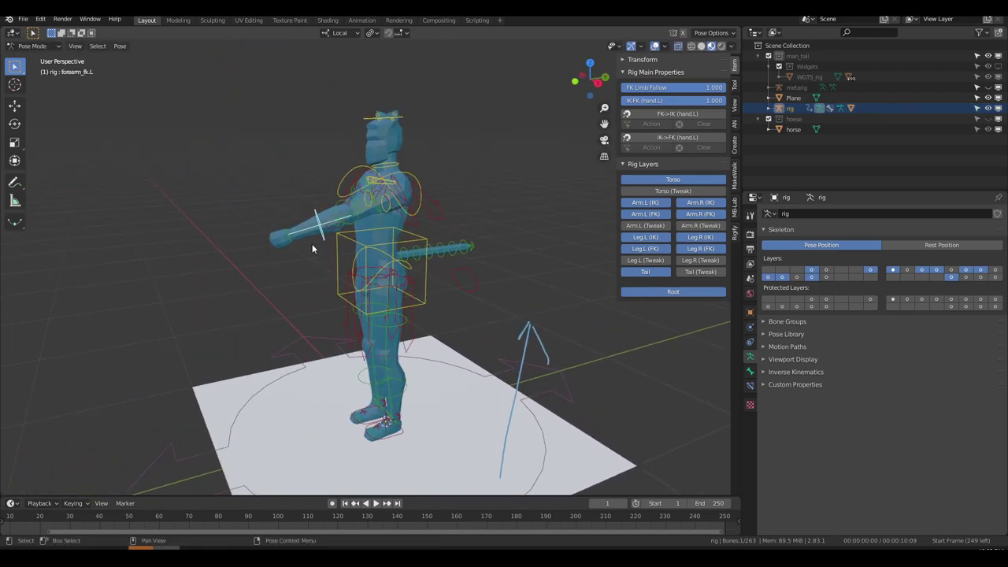
pyautogui.press('r')
pyautogui.click(305, 166)
pyautogui.moveTo(305, 166); pyautogui.dragTo(312, 262, button='middle')
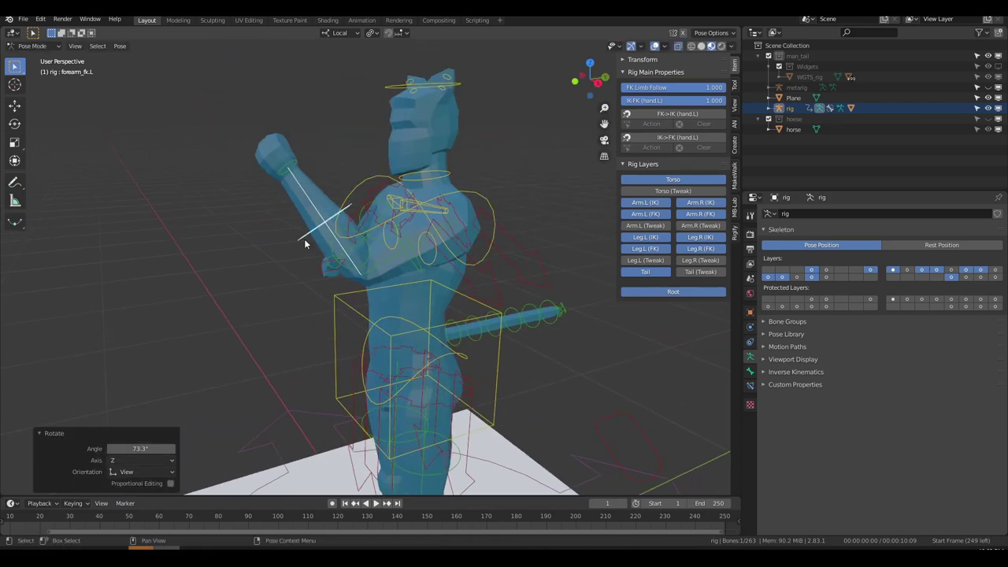
# Step: Curl the left FK hand in towards the head and draw a freehand annotation stroke above the fist
pyautogui.click(291, 166)
pyautogui.press('r')
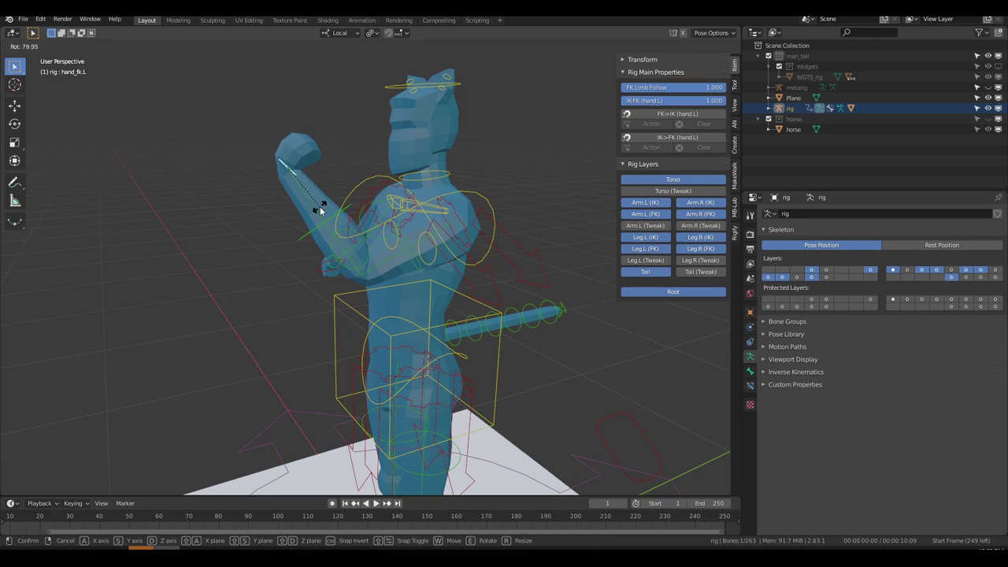
pyautogui.click(319, 138)
pyautogui.moveTo(317, 123); pyautogui.dragTo(368, 85)
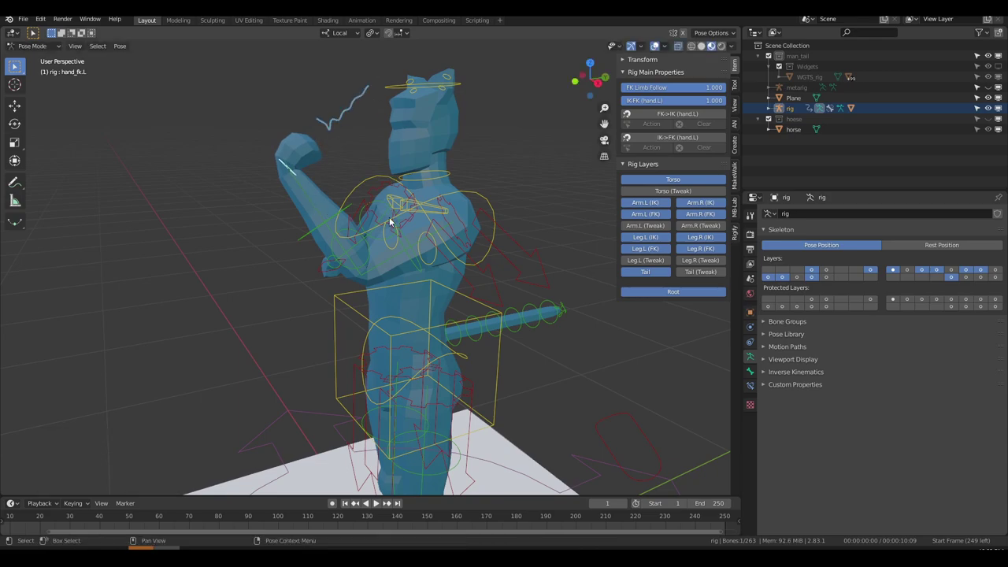
# Step: Undo the latest annotation and hand edits, and clear all transforms on every visible rig control
pyautogui.hotkey('ctrl', 'z')
pyautogui.hotkey('ctrl', 'z')
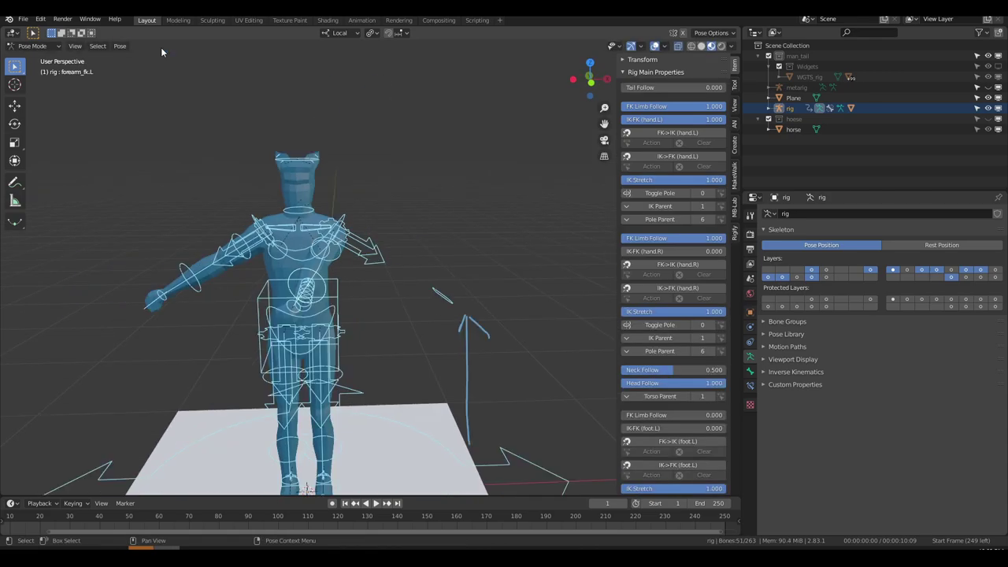
pyautogui.click(120, 46)
pyautogui.moveTo(141, 68)
pyautogui.click(294, 116)
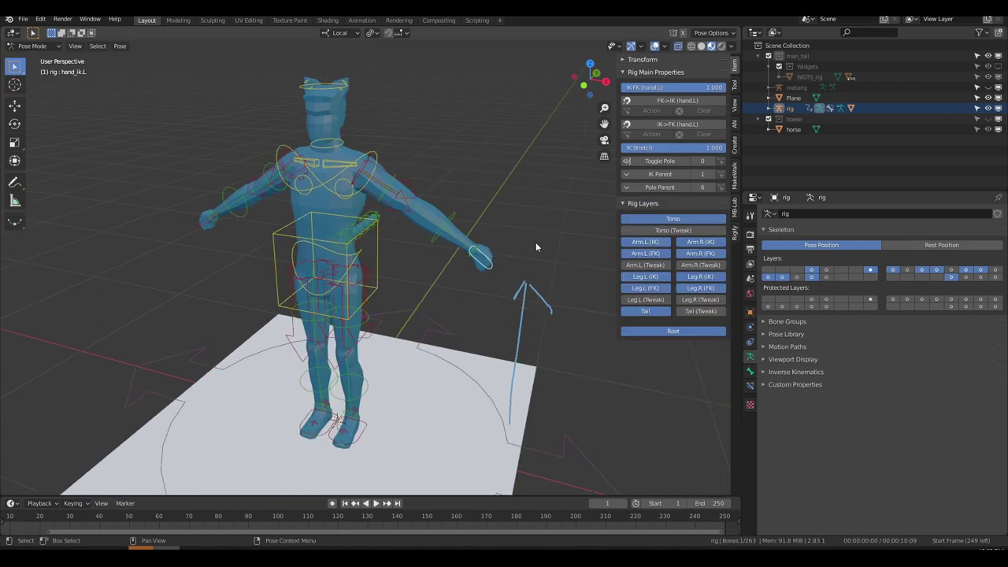
# Step: Set IK-FK for the left hand to 0.000 on the left IK hand control
pyautogui.moveTo(536, 245); pyautogui.dragTo(474, 263, button='middle')
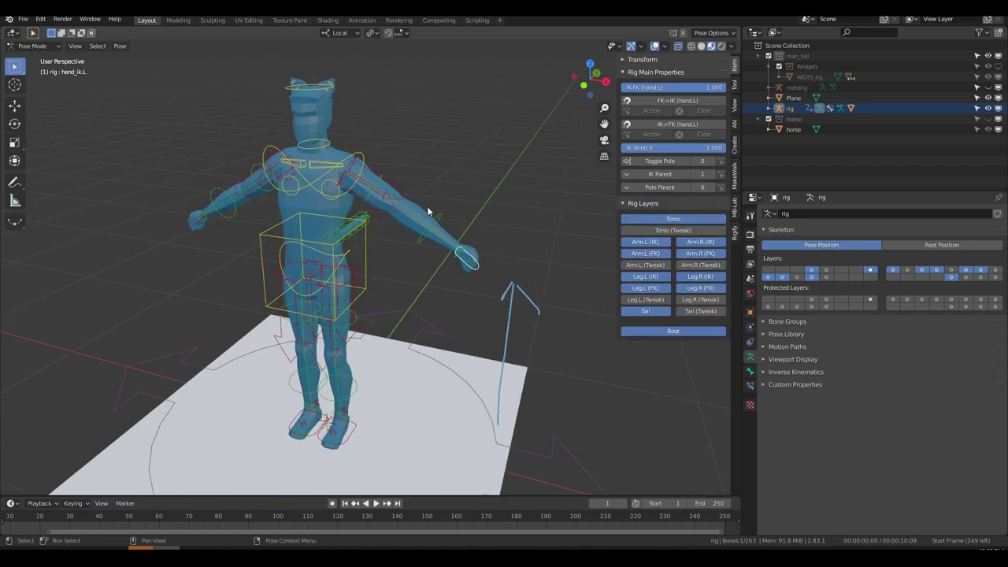
pyautogui.moveTo(708, 87); pyautogui.dragTo(608, 87)
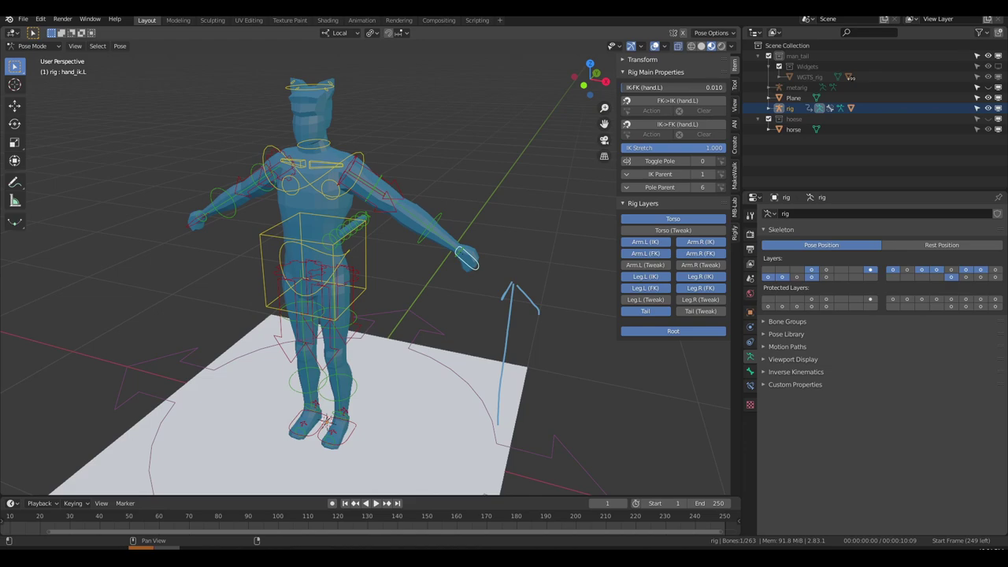
pyautogui.scroll(2, 476, 270)
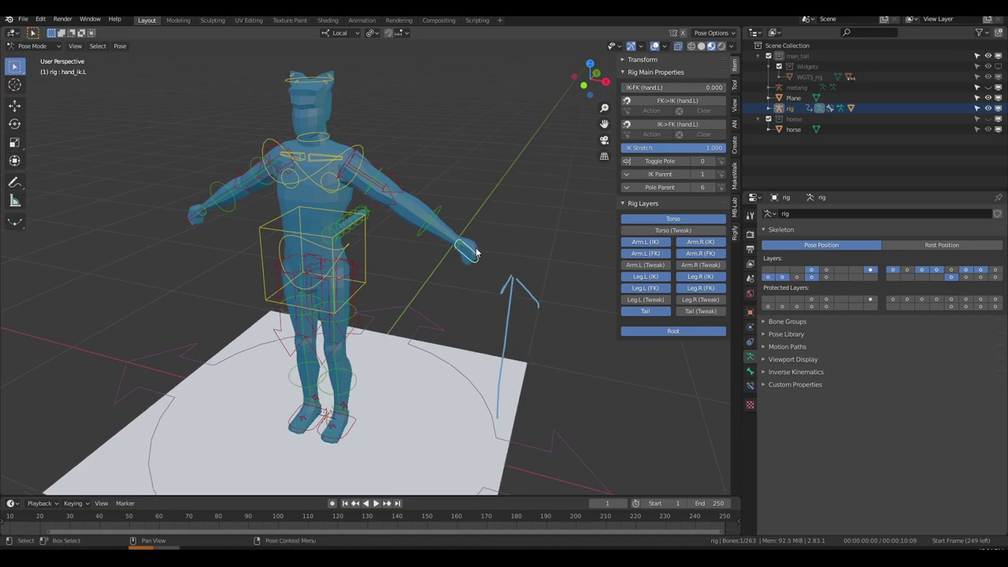
# Step: Raise the left IK hand control to bend the arm slightly and draw annotation strokes along the arm from shoulder to hand
pyautogui.press('g')
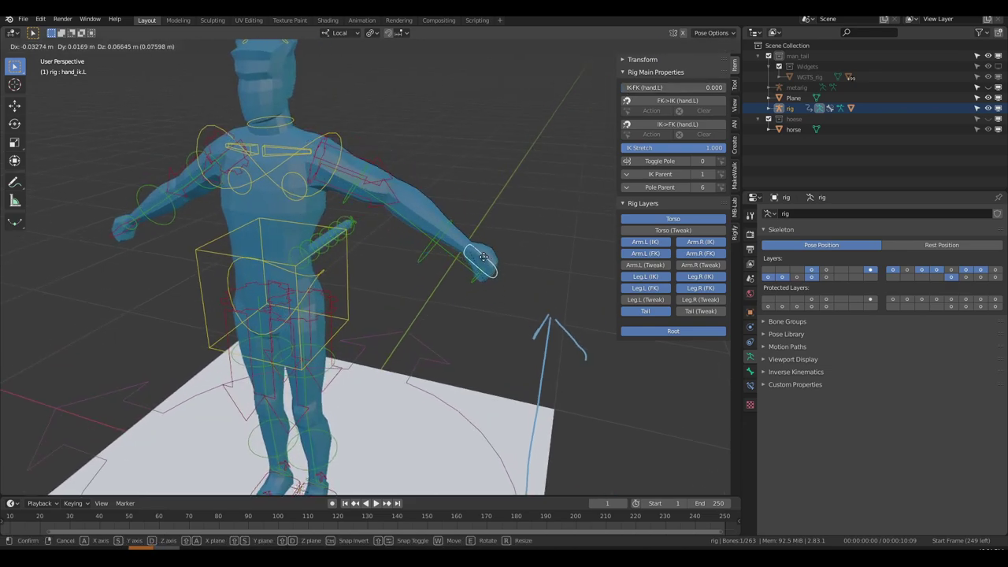
pyautogui.click(461, 219)
pyautogui.moveTo(320, 126)
pyautogui.mouseDown()
pyautogui.moveTo(400, 135)
pyautogui.moveTo(441, 176)
pyautogui.moveTo(444, 198)
pyautogui.mouseUp()
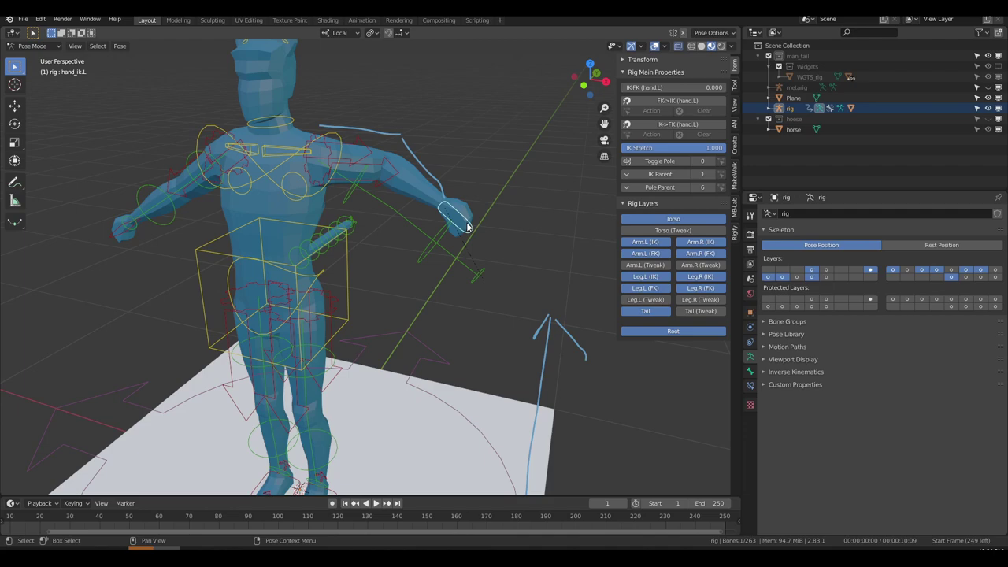
pyautogui.keyDown('shift'); pyautogui.moveTo(501, 247); pyautogui.dragTo(499, 250, button='middle'); pyautogui.keyUp('shift')
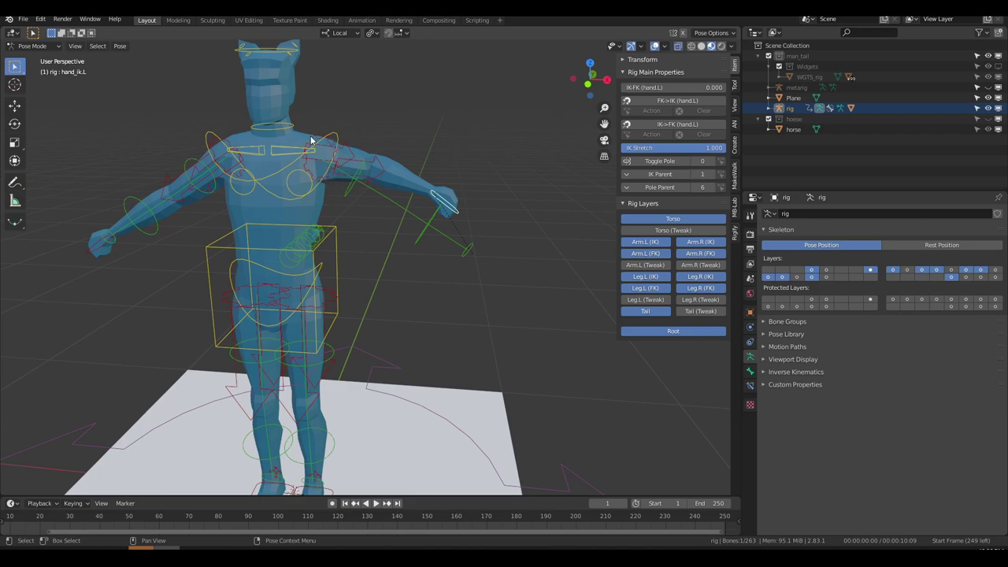
# Step: Compare the rig properties offered by the left shoulder gear, IK hand and FK forearm controls
pyautogui.click(314, 143)
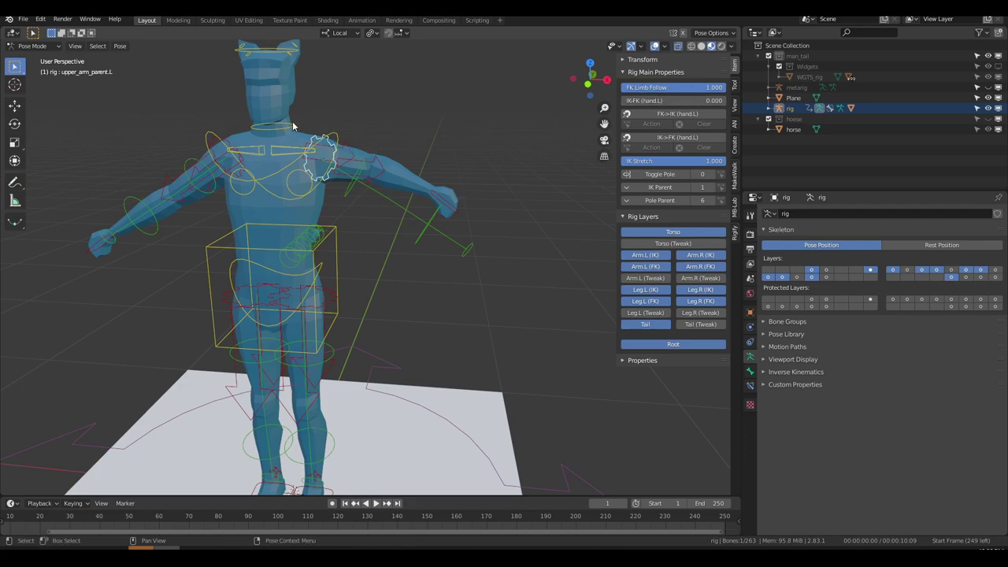
pyautogui.click(454, 213)
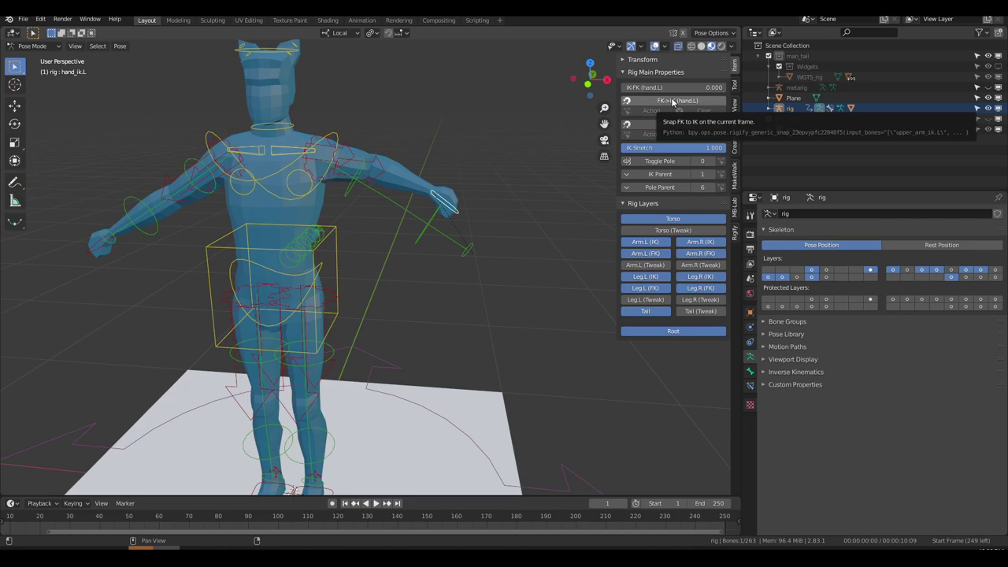
pyautogui.click(427, 225)
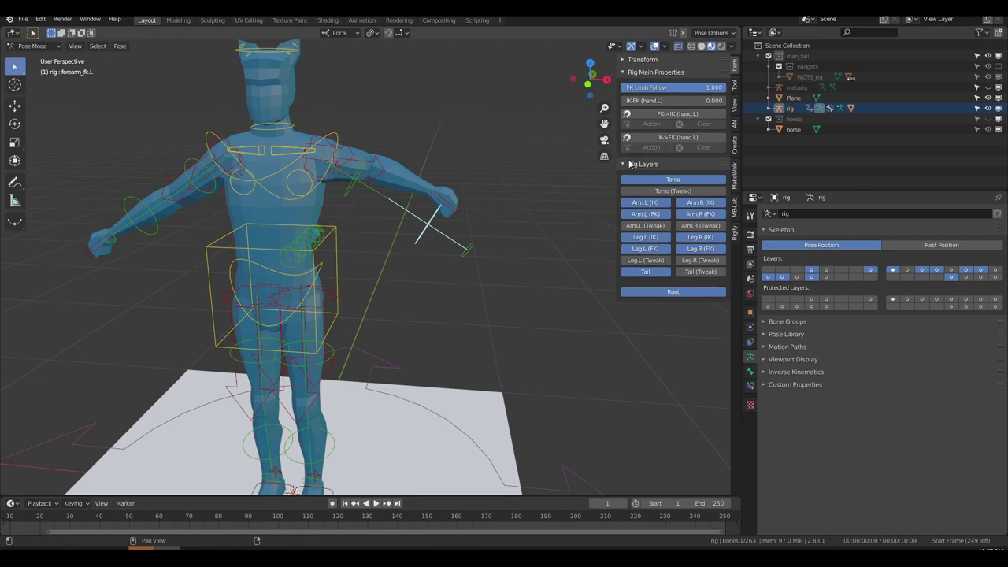
pyautogui.click(314, 138)
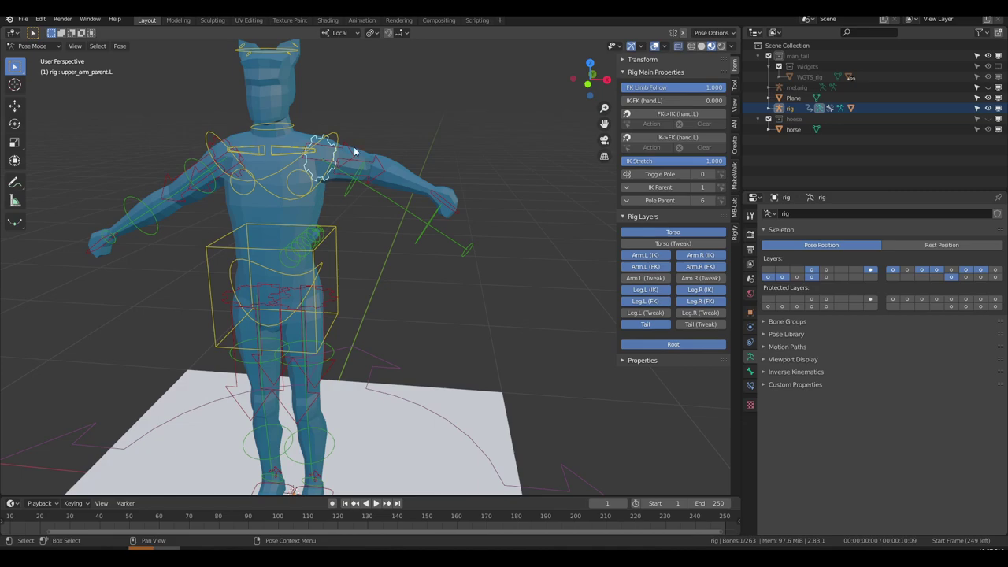
pyautogui.moveTo(354, 151); pyautogui.dragTo(356, 157, button='middle')
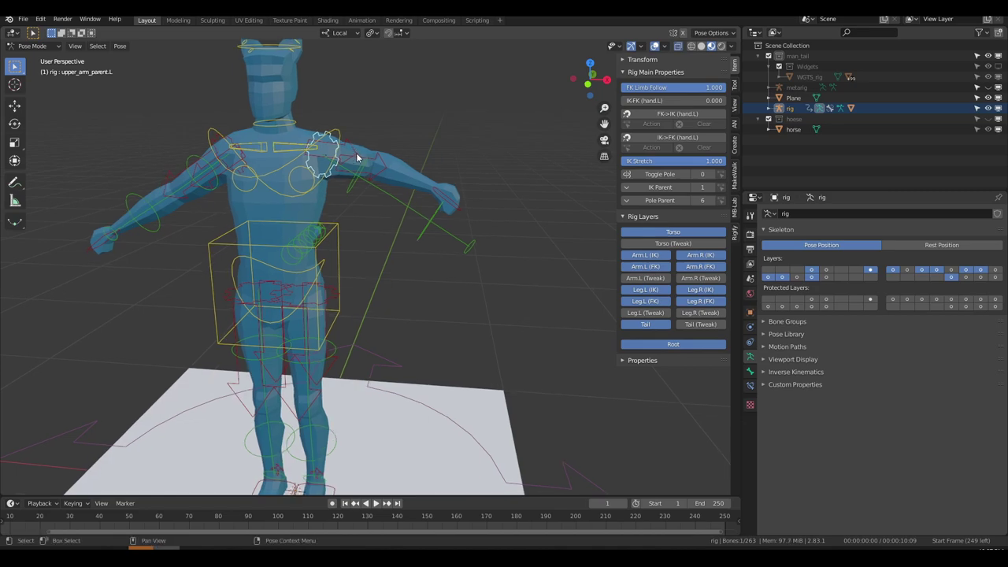
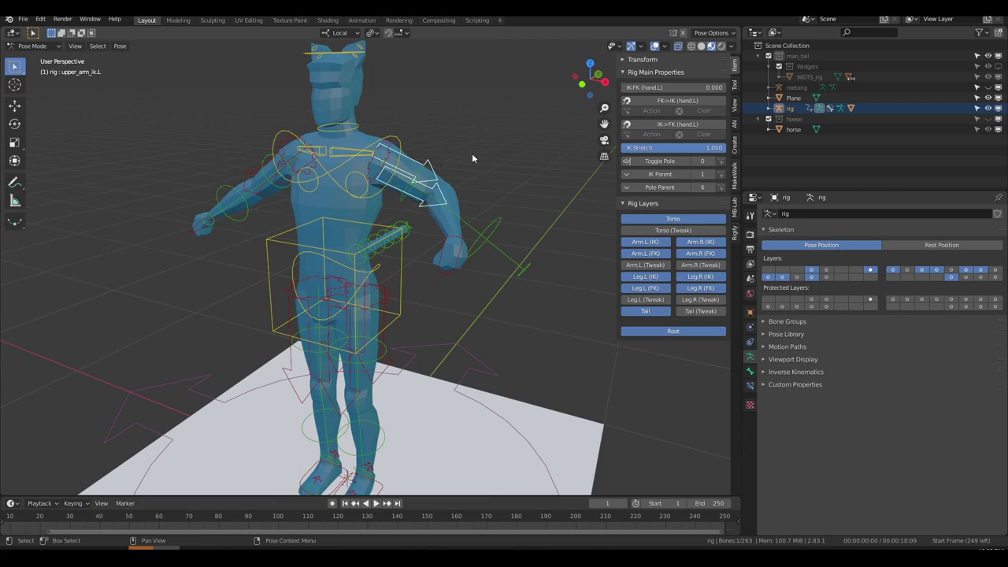
# Step: Rotate the left IK upper arm arrow control about 77° to swing the elbow downward
pyautogui.press('r')
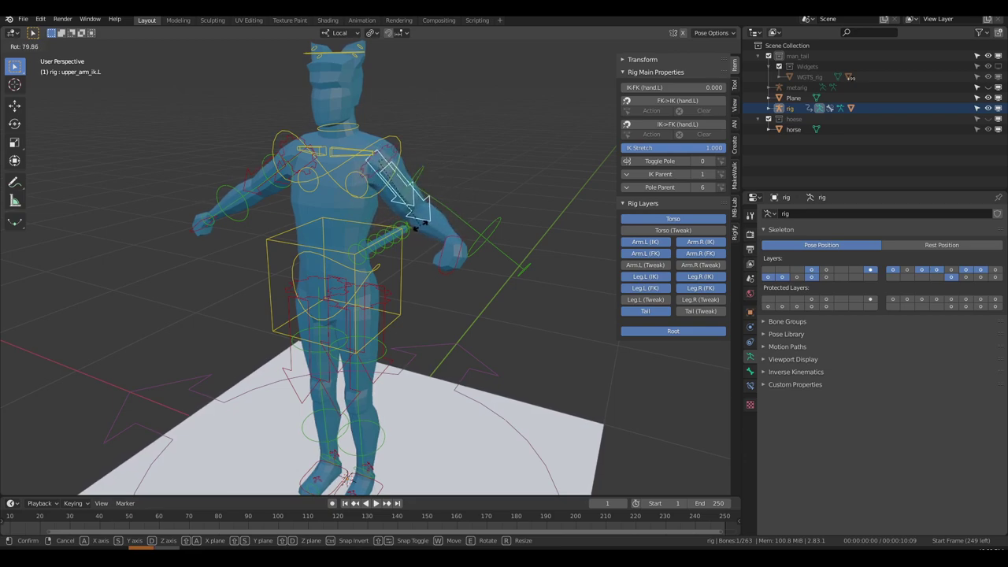
pyautogui.click(416, 228)
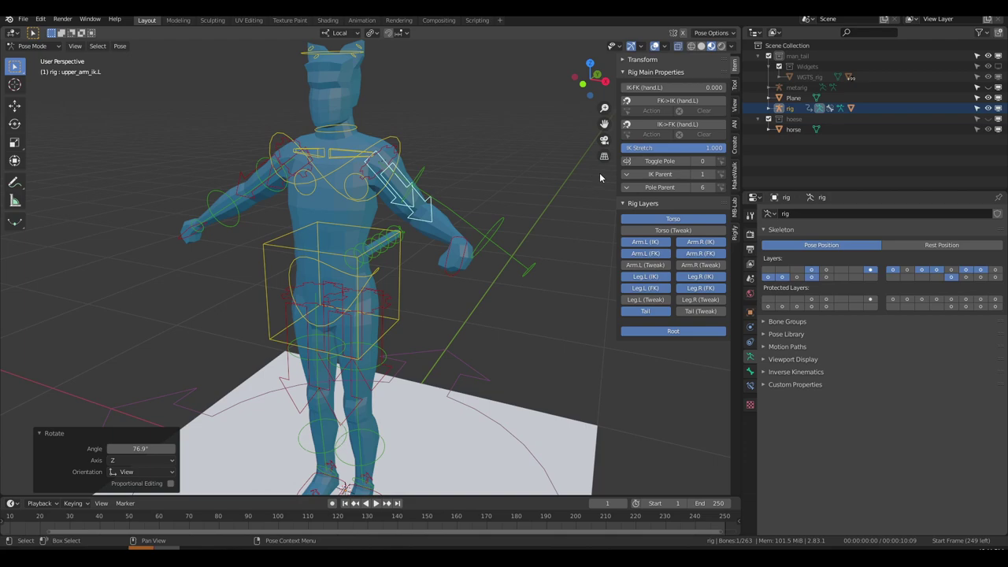
# Step: Set Toggle Pole to 1 for the left arm and rotate its IK upper arm control about 63°
pyautogui.click(664, 163)
pyautogui.moveTo(551, 220); pyautogui.dragTo(438, 176, button='middle')
pyautogui.press('r')
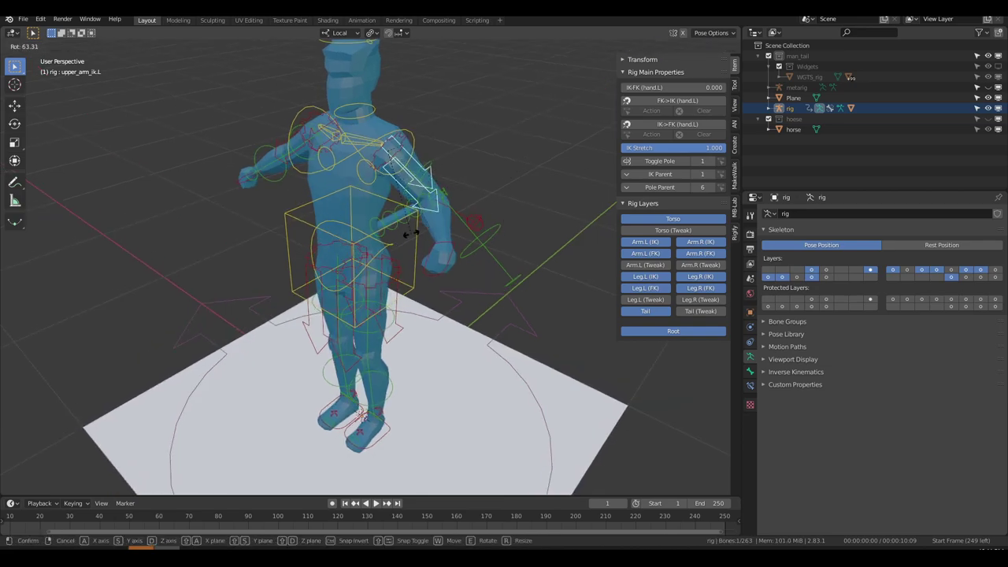
pyautogui.click(476, 223)
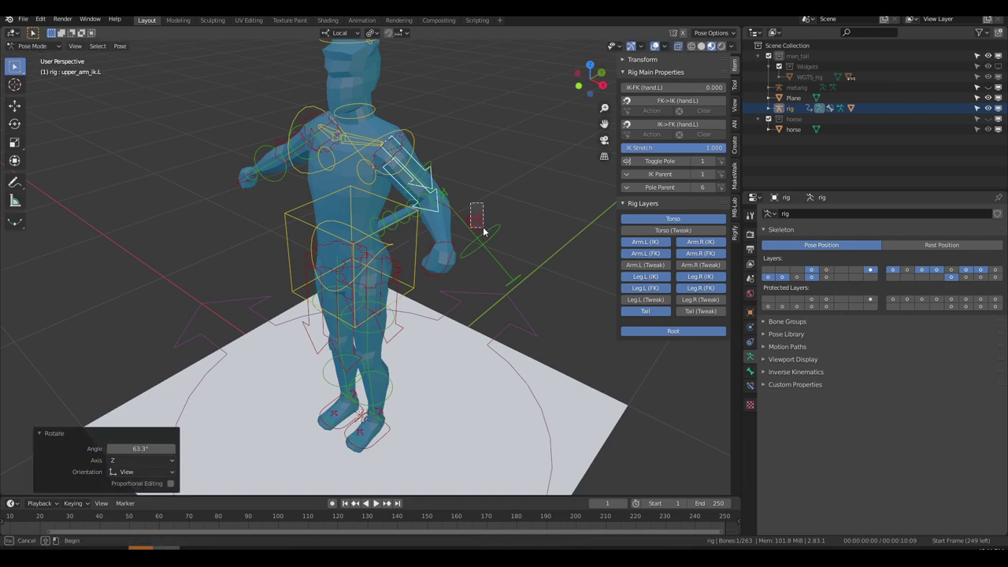
# Step: Move the left arm's pole target about 0.42 m backward and 0.50 m upward
pyautogui.click(475, 223)
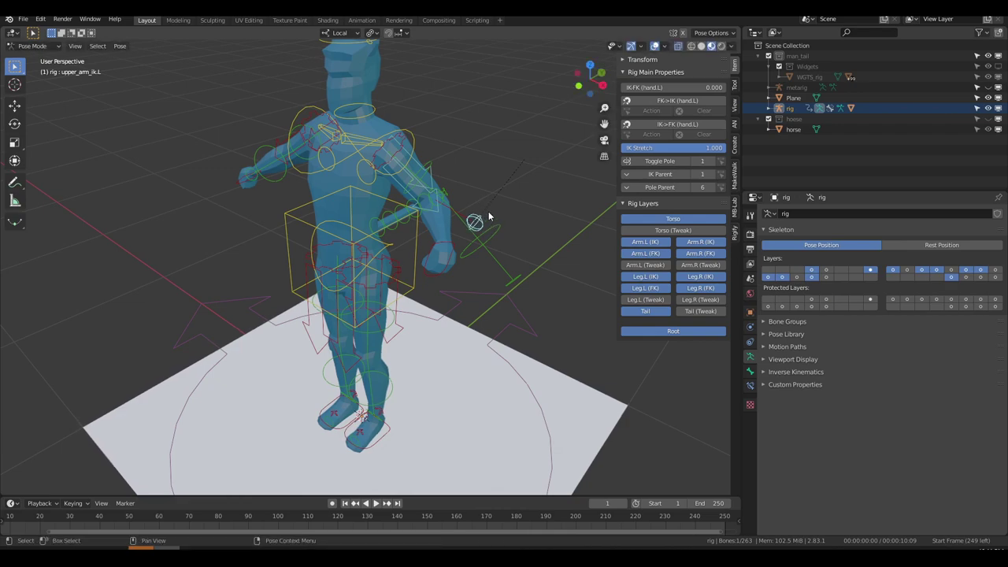
pyautogui.press('g')
pyautogui.click(556, 83)
pyautogui.moveTo(592, 225); pyautogui.dragTo(411, 218, button='middle')
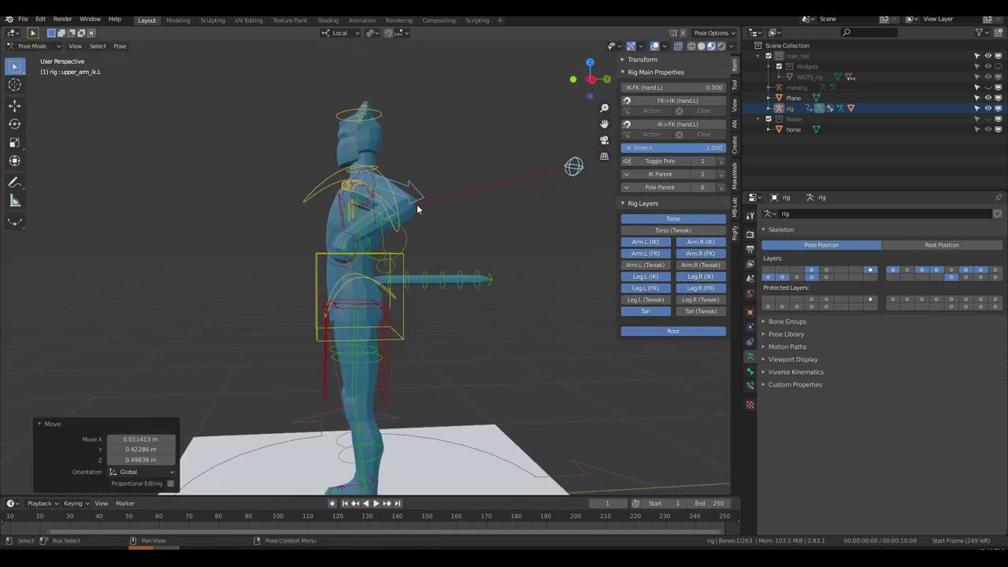
# Step: Raise the left arm's pole target about 0.23 m and shift it about 0.07 m along Y
pyautogui.press('g')
pyautogui.click(504, 150)
pyautogui.moveTo(400, 143); pyautogui.dragTo(497, 149, button='middle')
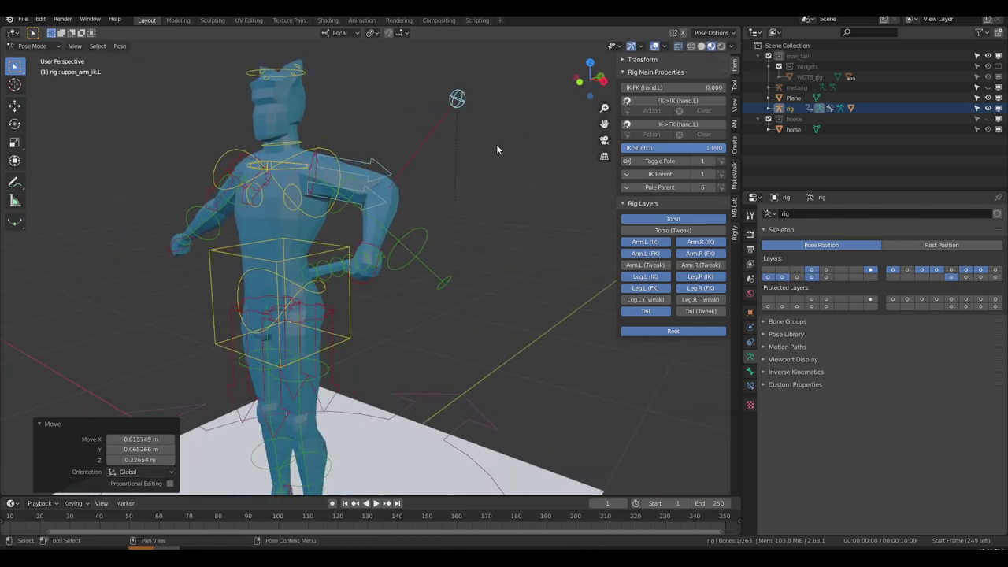
pyautogui.press('g')
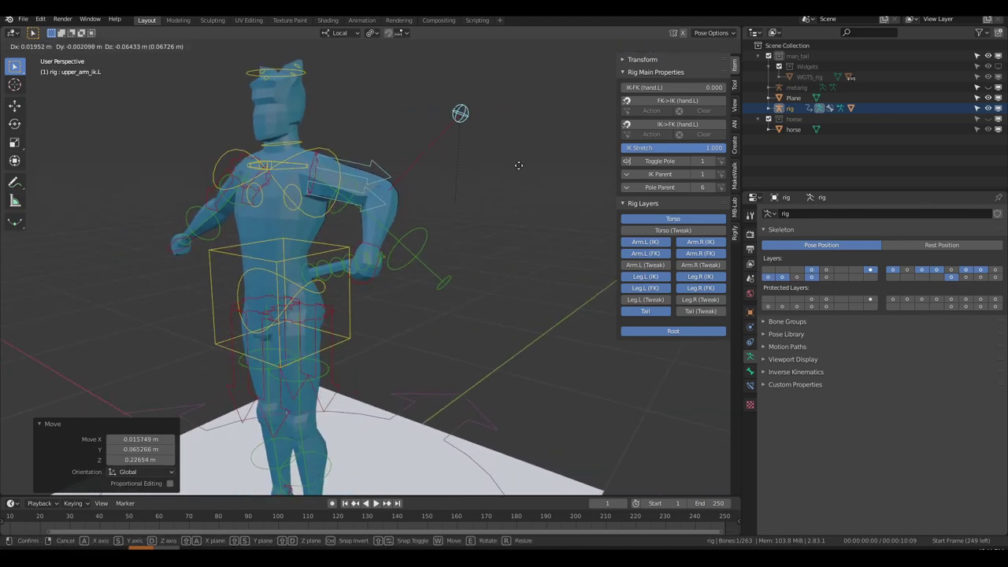
pyautogui.rightClick(518, 177)
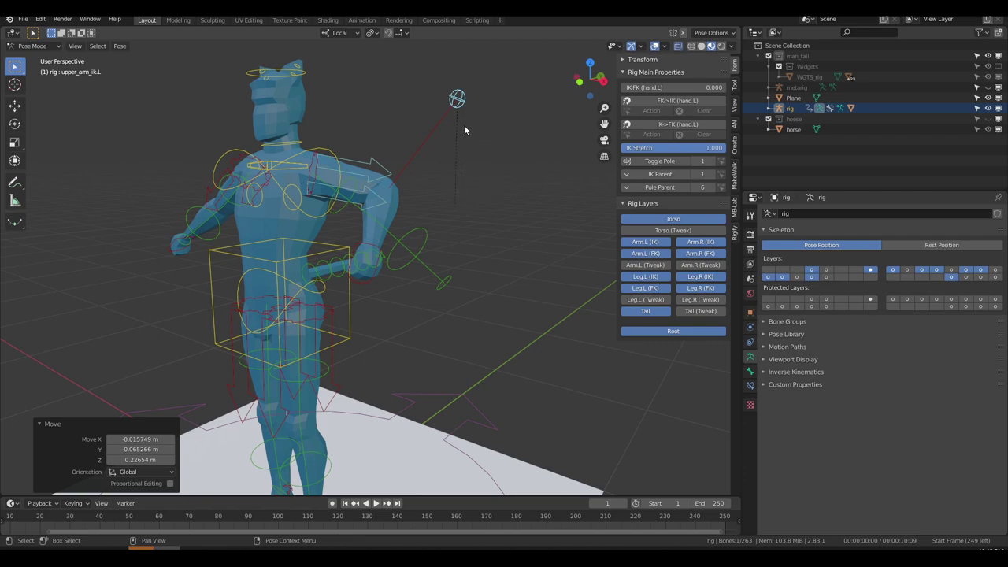
pyautogui.moveTo(447, 160); pyautogui.dragTo(405, 238, button='middle')
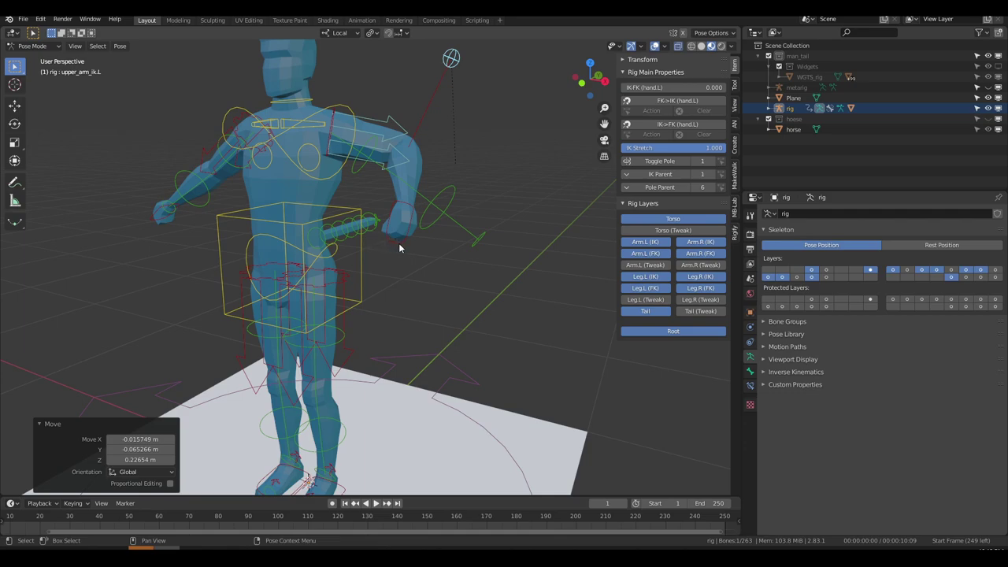
# Step: Move the left IK hand control about 0.85 m outward and 0.13 m downward to stretch the arm
pyautogui.click(398, 239)
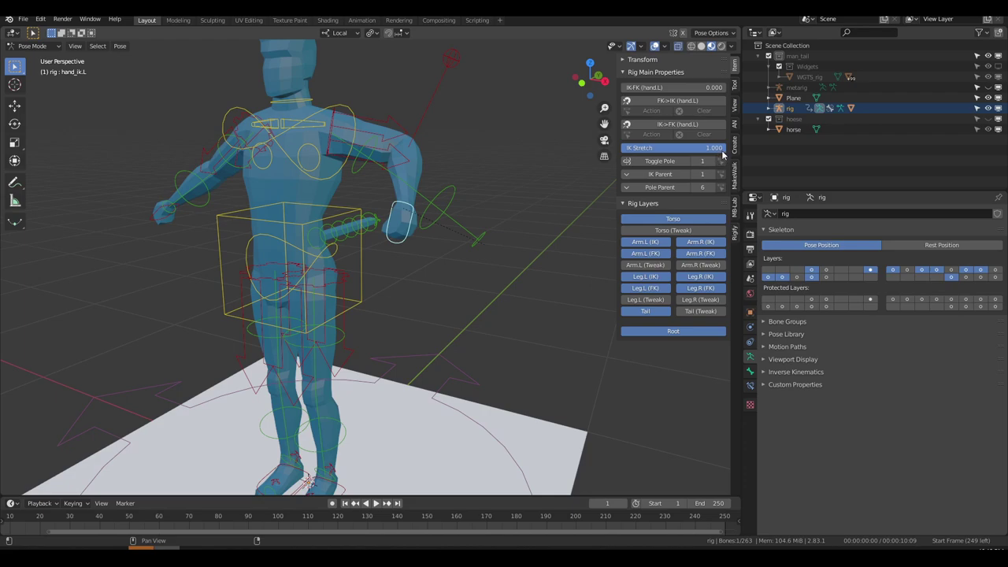
pyautogui.scroll(-2, 277, 234)
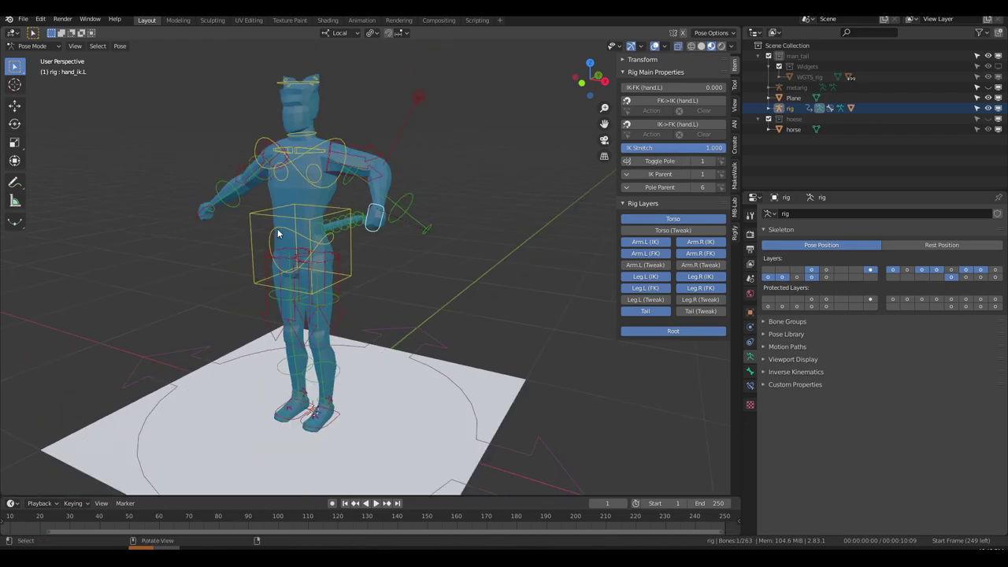
pyautogui.moveTo(277, 234); pyautogui.dragTo(398, 239, button='middle')
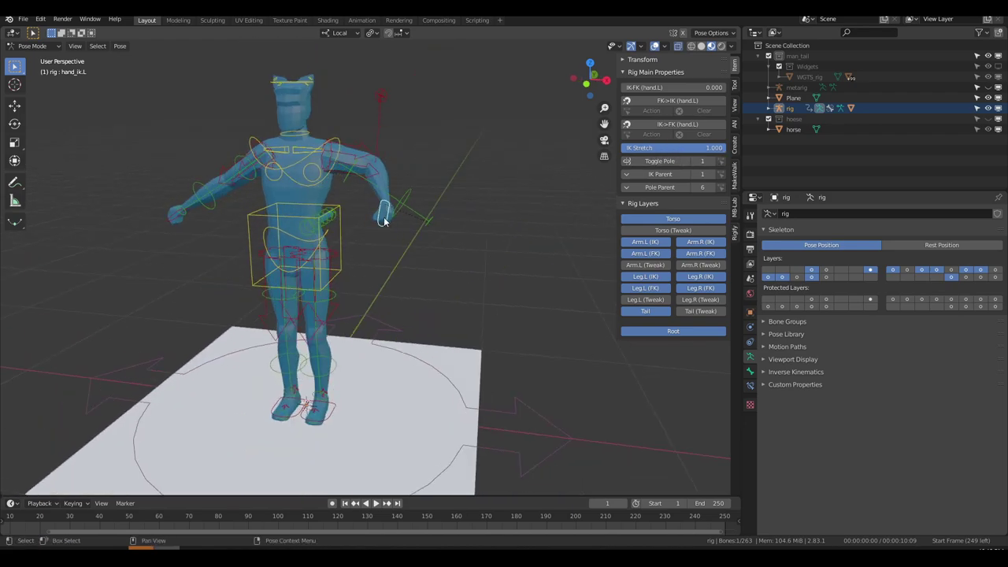
pyautogui.press('g')
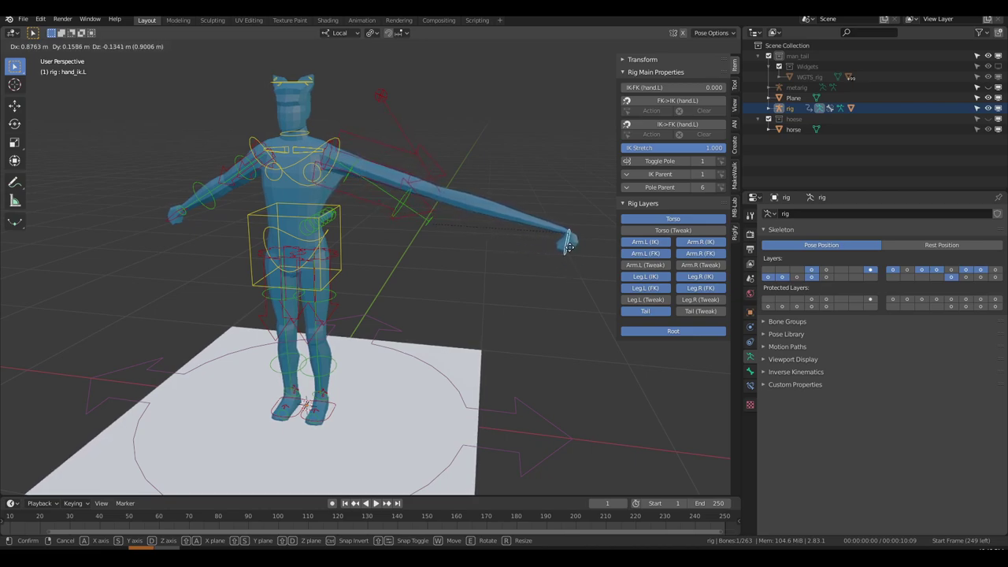
pyautogui.click(563, 251)
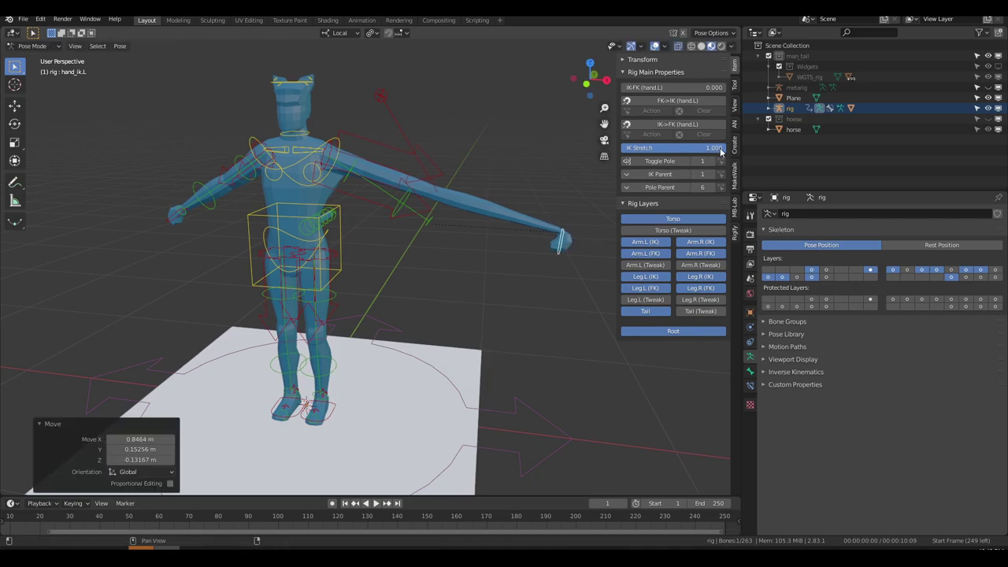
# Step: Set IK Stretch to 0 for the left arm, reposition its IK hand and rotate the hand about 50°
pyautogui.moveTo(720, 149); pyautogui.dragTo(504, 217)
pyautogui.press('g')
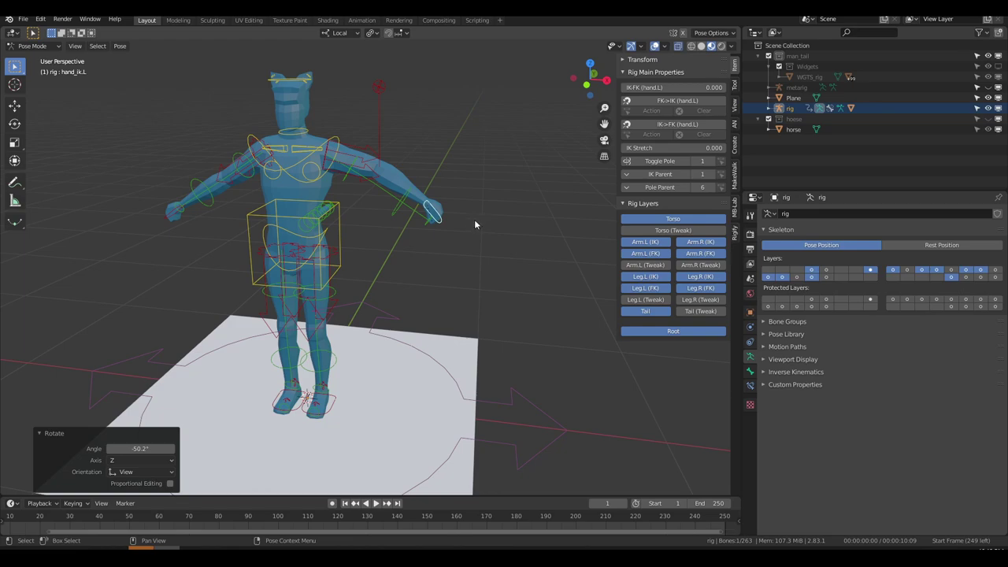
# Step: Set IK-FK to 1 for the left arm and rotate its FK upper arm control about 44° downward
pyautogui.moveTo(625, 90); pyautogui.dragTo(725, 90)
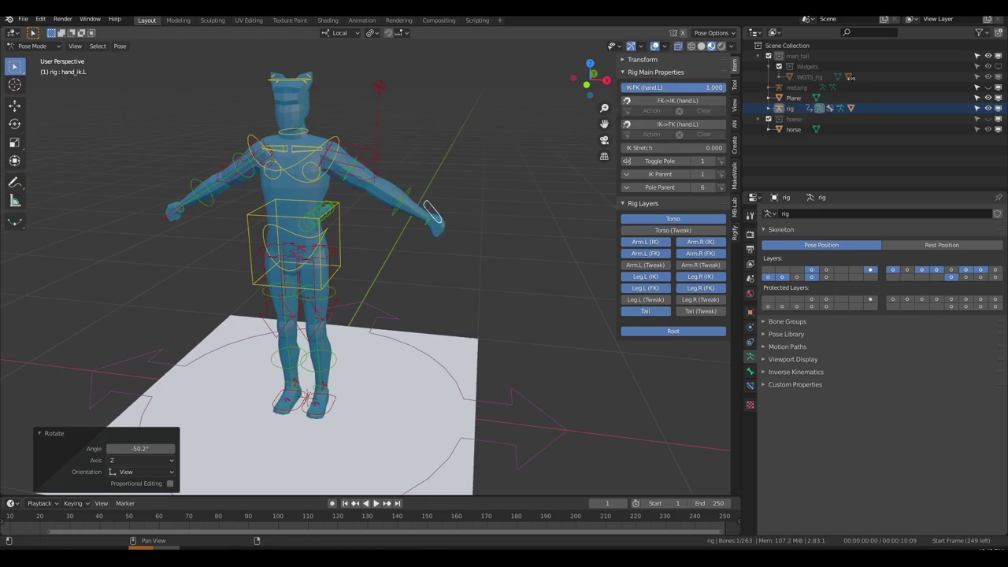
pyautogui.moveTo(725, 88)
pyautogui.mouseDown()
pyautogui.moveTo(621, 89)
pyautogui.moveTo(725, 87)
pyautogui.mouseUp()
pyautogui.click(355, 164)
pyautogui.click(347, 170)
pyautogui.moveTo(411, 185); pyautogui.dragTo(423, 172, button='middle')
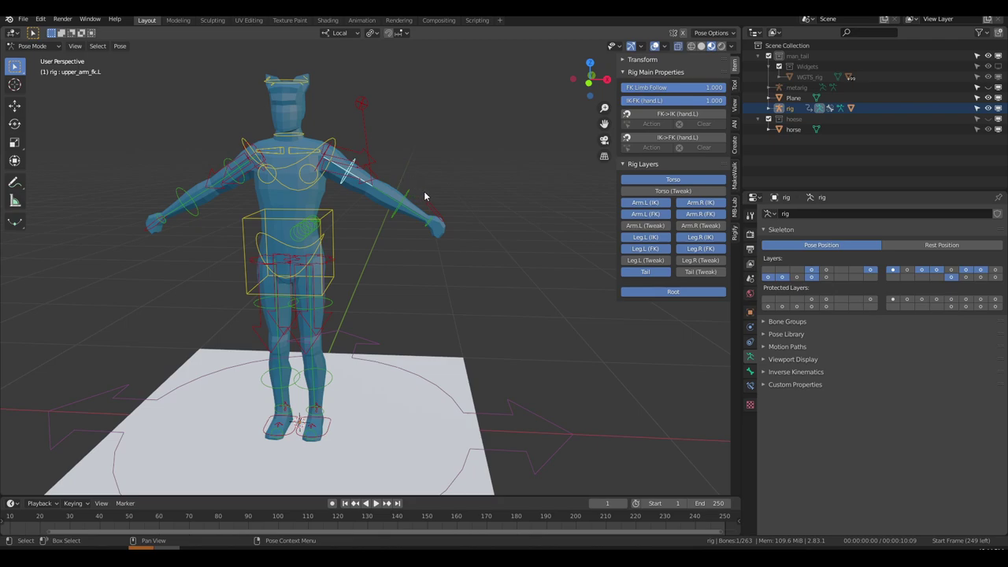
pyautogui.press('r')
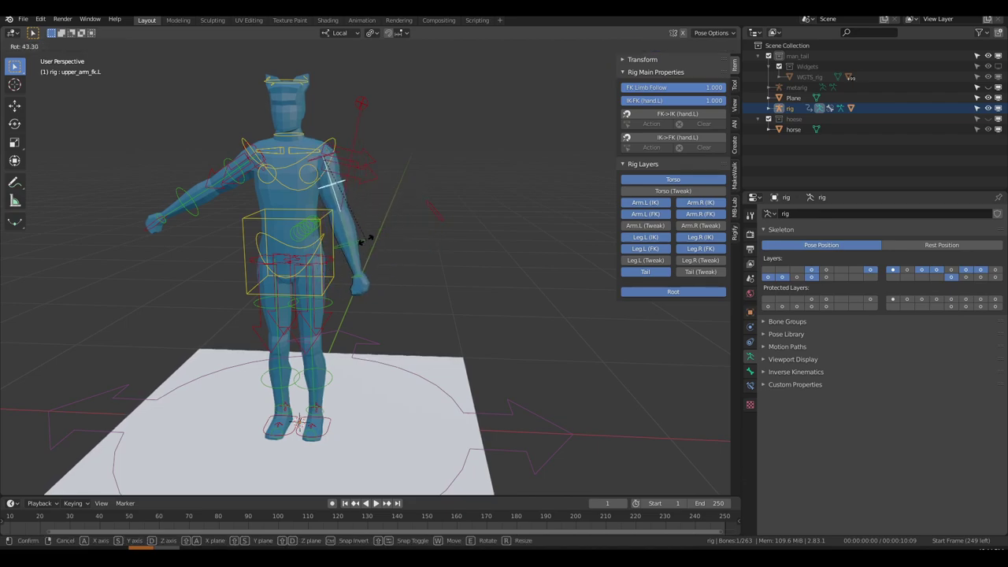
pyautogui.rightClick(430, 187)
pyautogui.press('r')
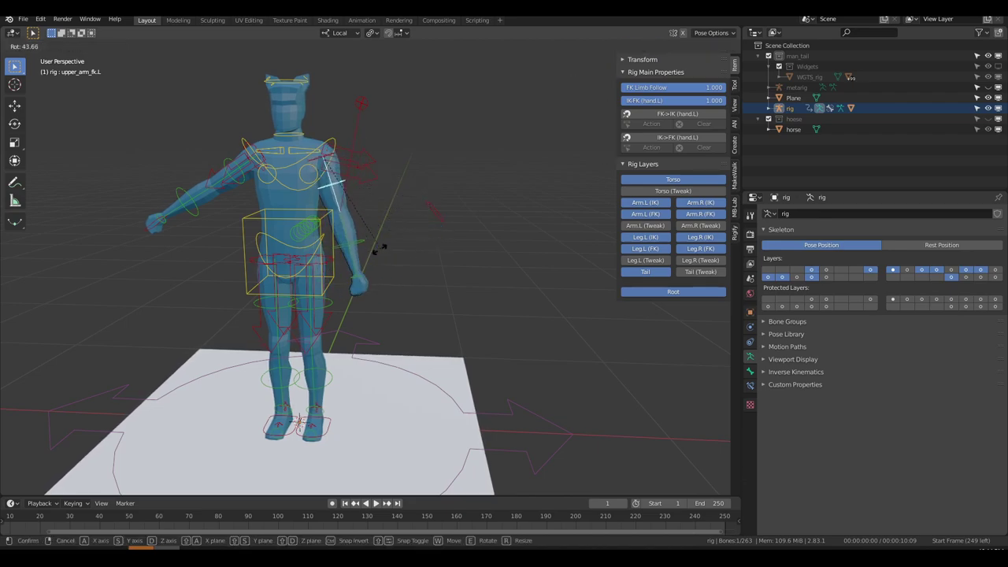
pyautogui.click(393, 249)
# Step: Rotate the left FK forearm control about 66° to bend the elbow
pyautogui.moveTo(392, 249); pyautogui.dragTo(504, 235, button='middle')
pyautogui.click(373, 244)
pyautogui.press('r')
pyautogui.click(389, 225)
# Step: Hide the IK and FK rig layers of the right arm and both legs, plus the Tail and Torso layers
pyautogui.moveTo(698, 215); pyautogui.dragTo(700, 204)
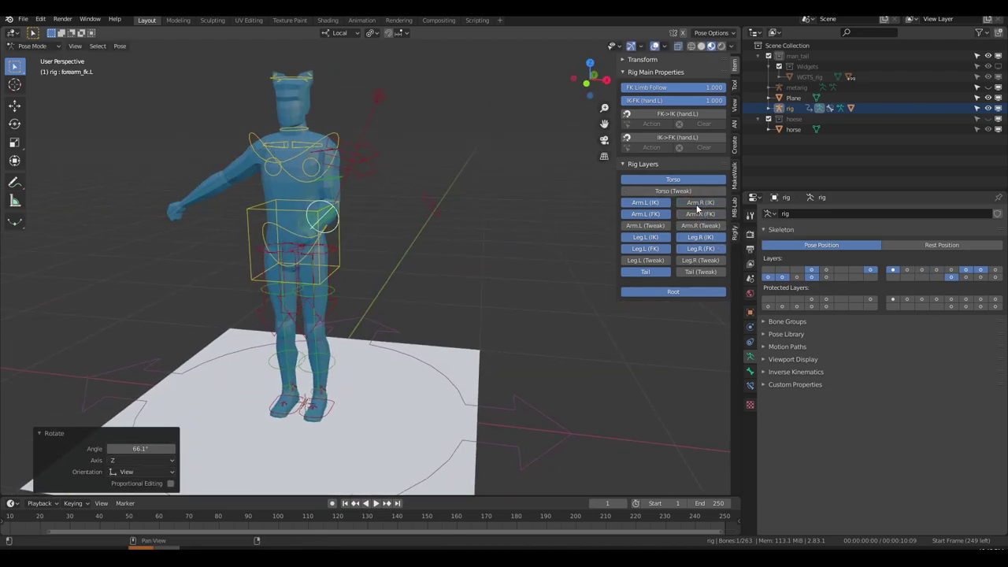
pyautogui.click(700, 237)
pyautogui.click(645, 237)
pyautogui.click(645, 249)
pyautogui.moveTo(637, 270); pyautogui.dragTo(700, 250)
pyautogui.moveTo(409, 251); pyautogui.dragTo(425, 244, button='middle')
pyautogui.click(671, 179)
# Step: Rotate the left FK upper arm control slightly outward from the body
pyautogui.click(320, 219)
pyautogui.moveTo(321, 219); pyautogui.dragTo(406, 167, button='middle')
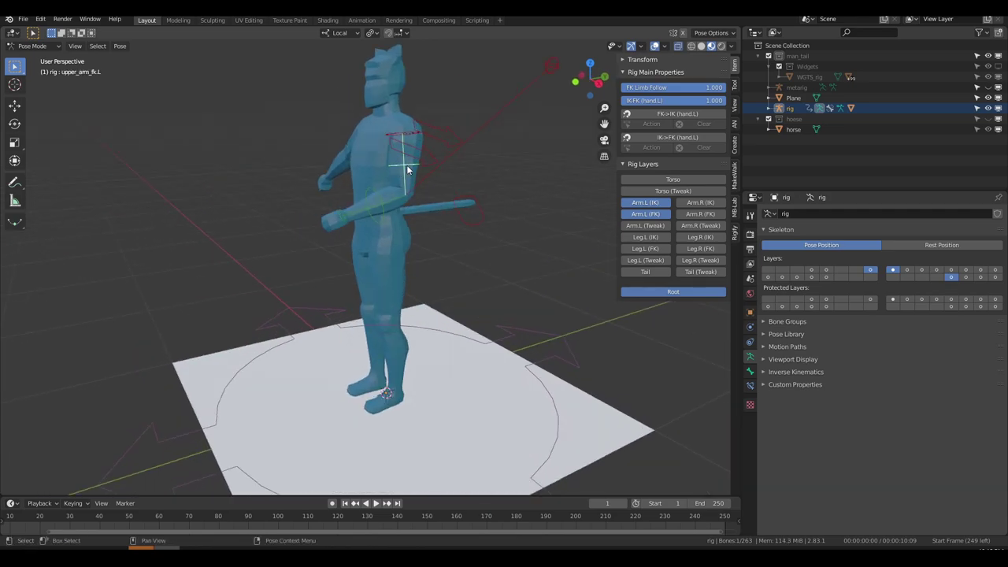
pyautogui.click(407, 163)
pyautogui.moveTo(407, 163); pyautogui.dragTo(438, 181, button='middle')
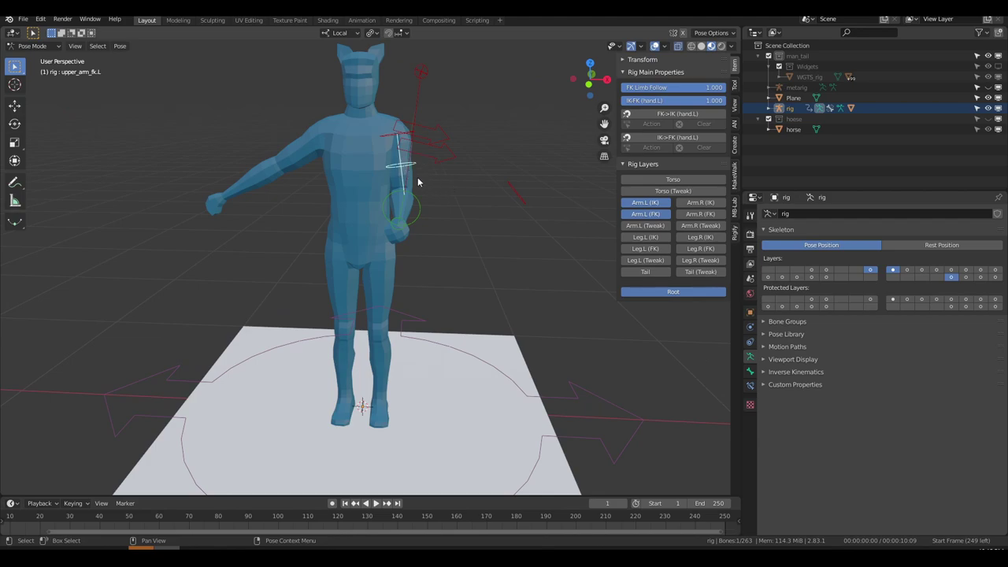
pyautogui.press('r')
pyautogui.press('s')
pyautogui.click(432, 194)
# Step: Try rotating the left FK forearm control freely with trackball rotation
pyautogui.click(439, 208)
pyautogui.press('s')
pyautogui.rightClick(452, 212)
pyautogui.press('r')
pyautogui.press('r')
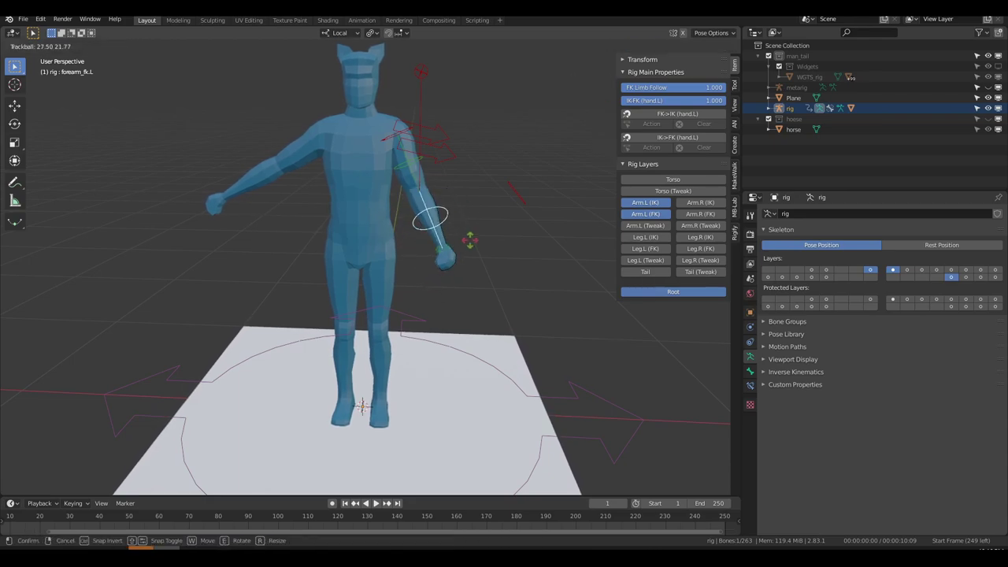
pyautogui.rightClick(490, 212)
pyautogui.moveTo(490, 211); pyautogui.dragTo(405, 208, button='middle')
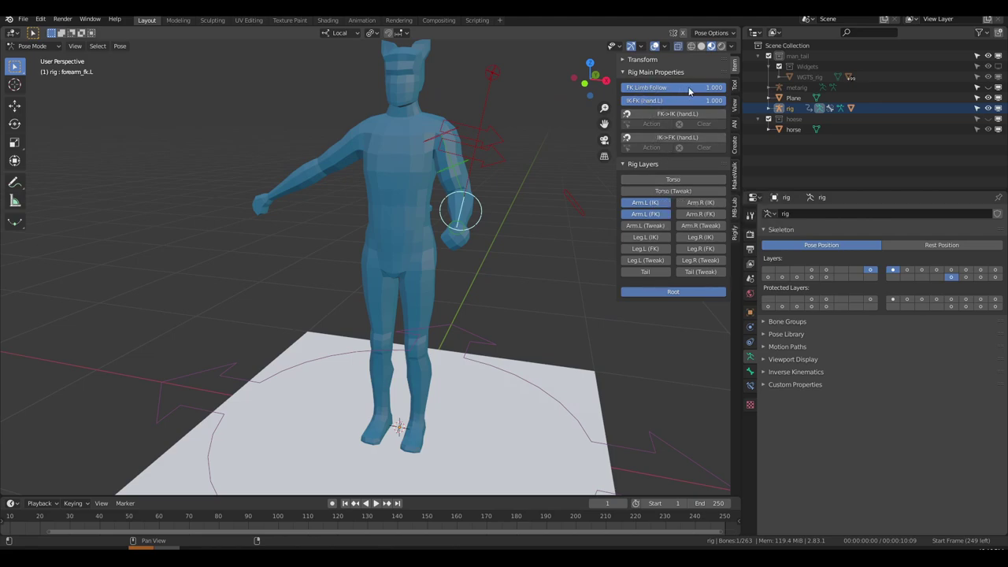
# Step: Show the Torso layer and clear all transforms from the left FK upper arm and forearm controls
pyautogui.click(674, 180)
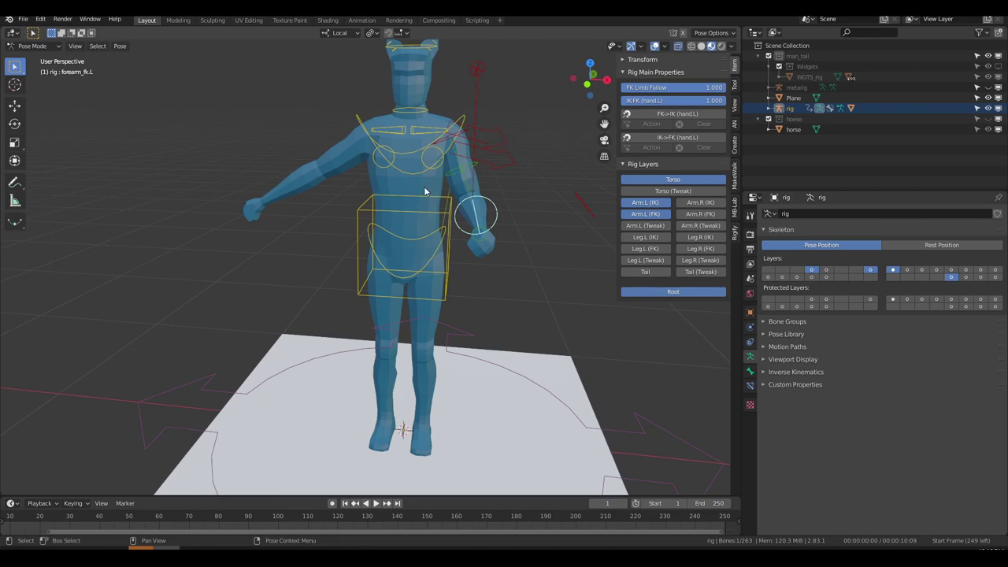
pyautogui.click(455, 152)
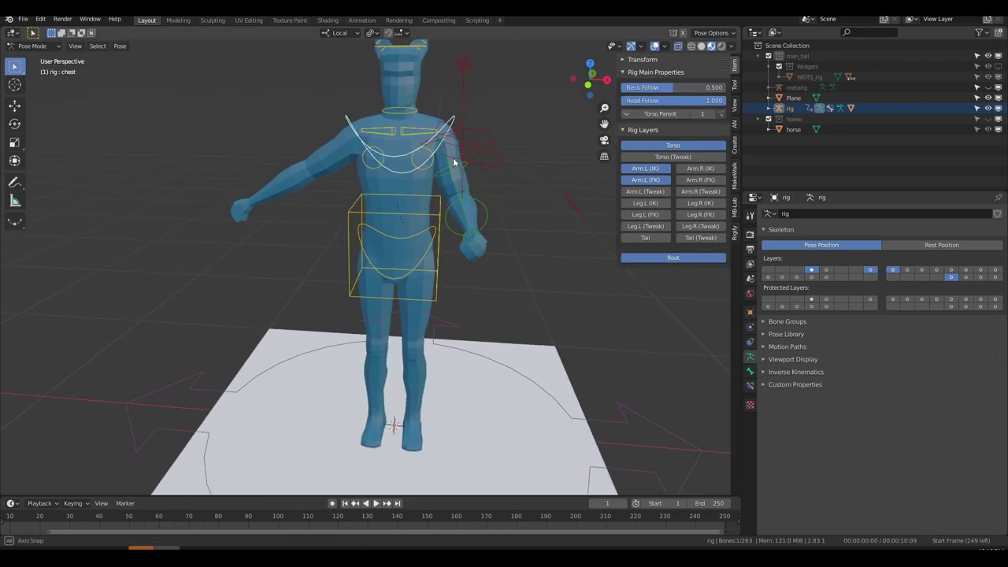
pyautogui.click(465, 226)
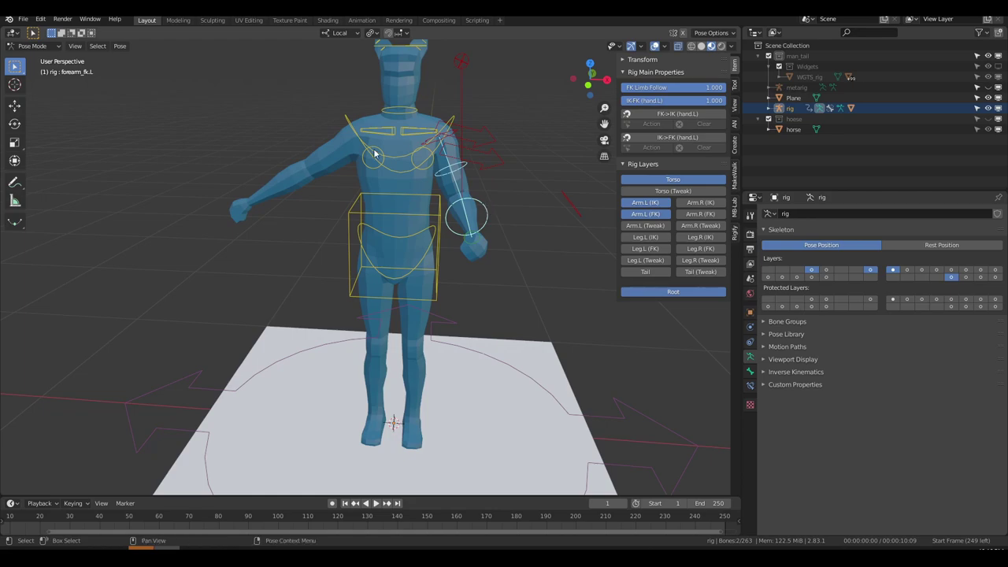
pyautogui.click(119, 46)
pyautogui.moveTo(149, 72)
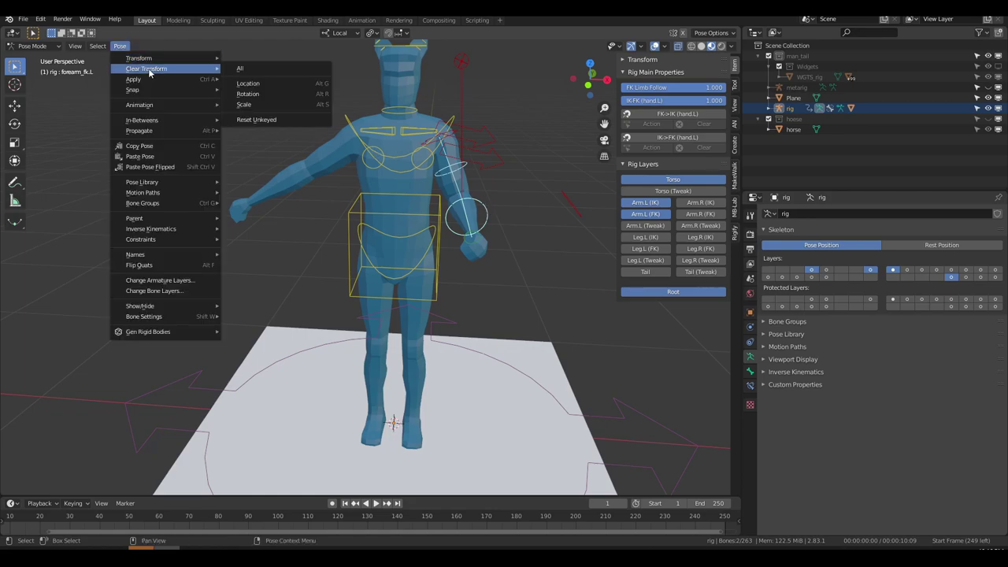
pyautogui.click(260, 70)
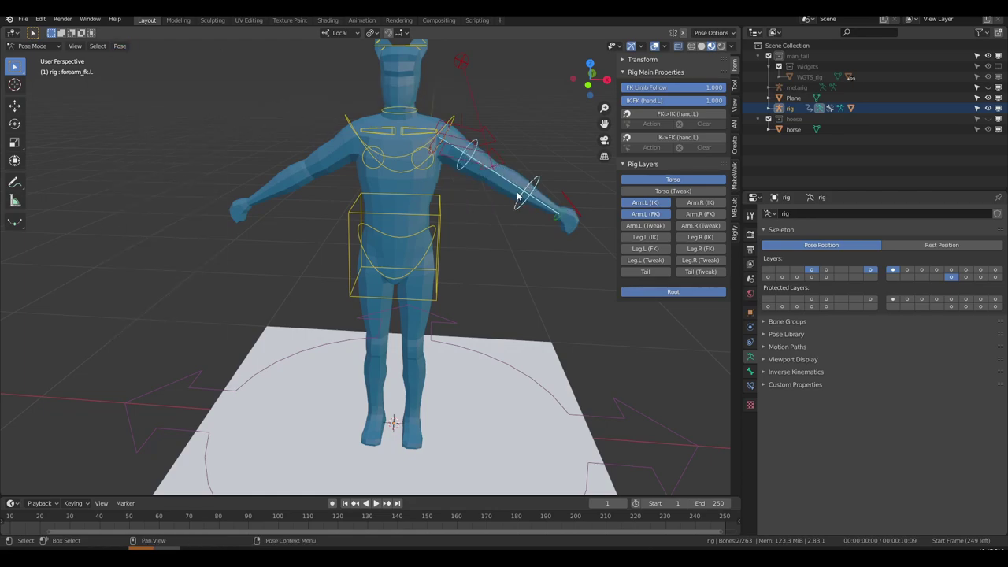
# Step: Hide the Arm.L (IK) layer and rotate the left FK upper arm about 30° upward in front view
pyautogui.click(645, 202)
pyautogui.click(445, 169)
pyautogui.press('KP_1')
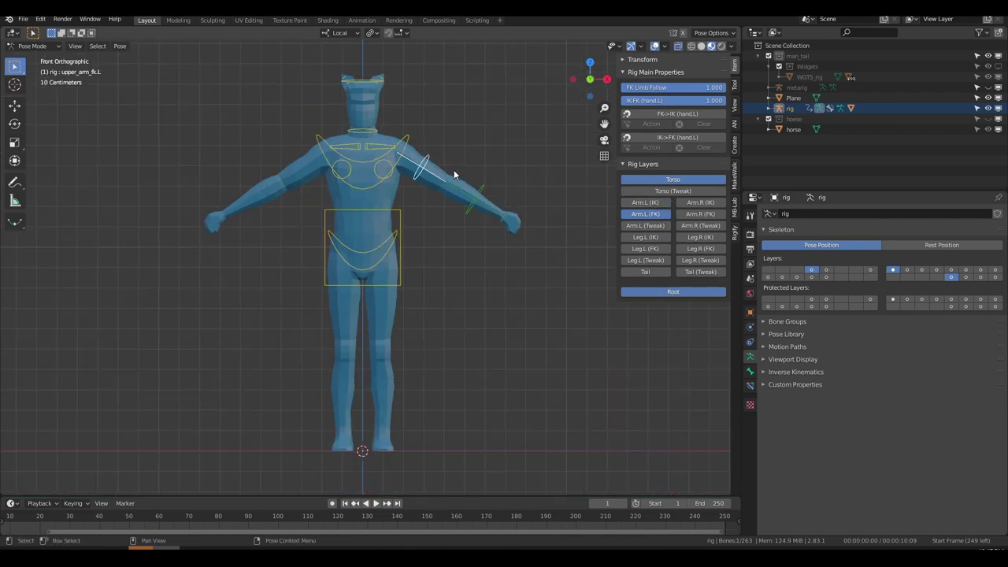
pyautogui.press('r')
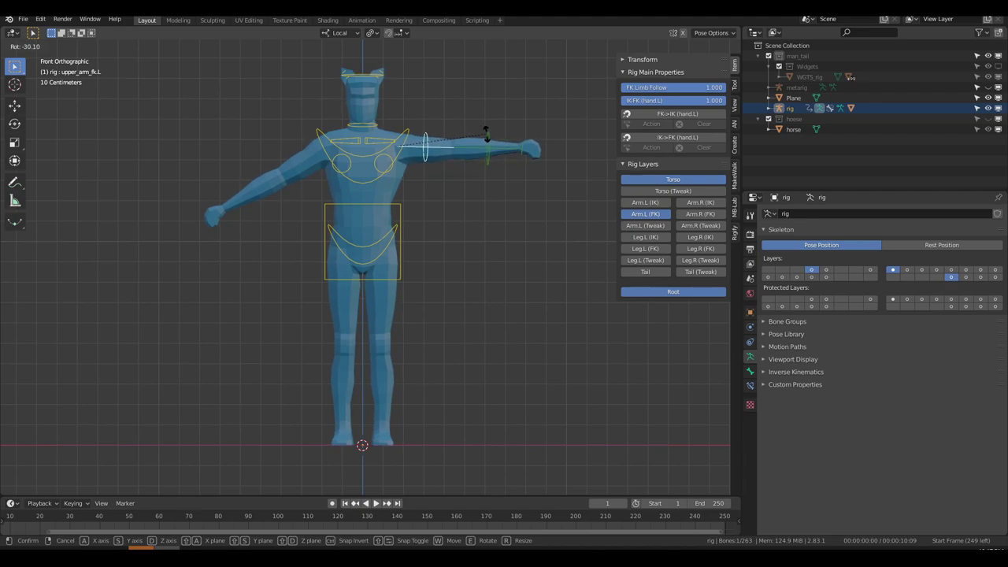
pyautogui.click(484, 138)
# Step: Try tilting the chest control sideways to check how the left FK arm reacts with FK Limb Follow at 1
pyautogui.click(401, 160)
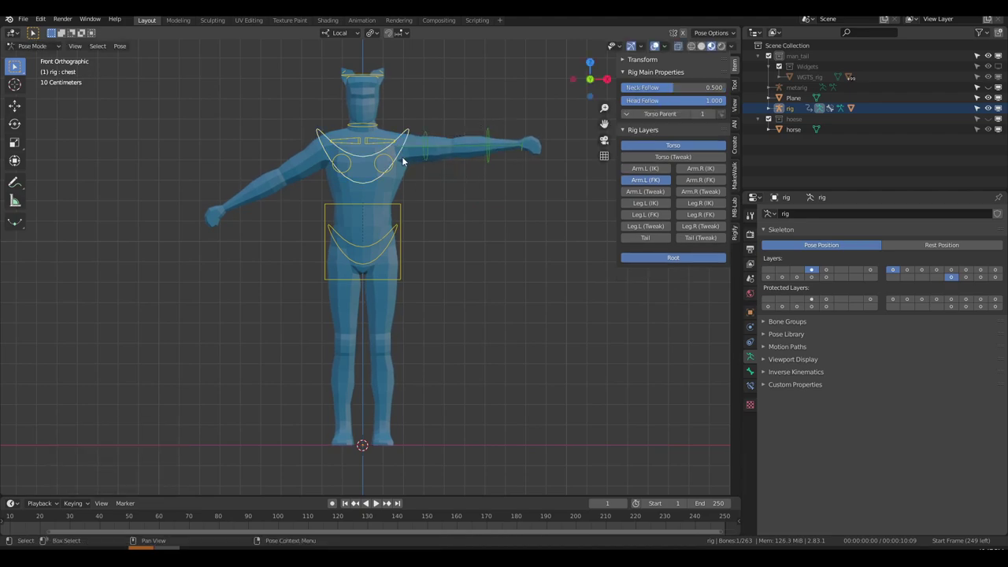
pyautogui.press('r')
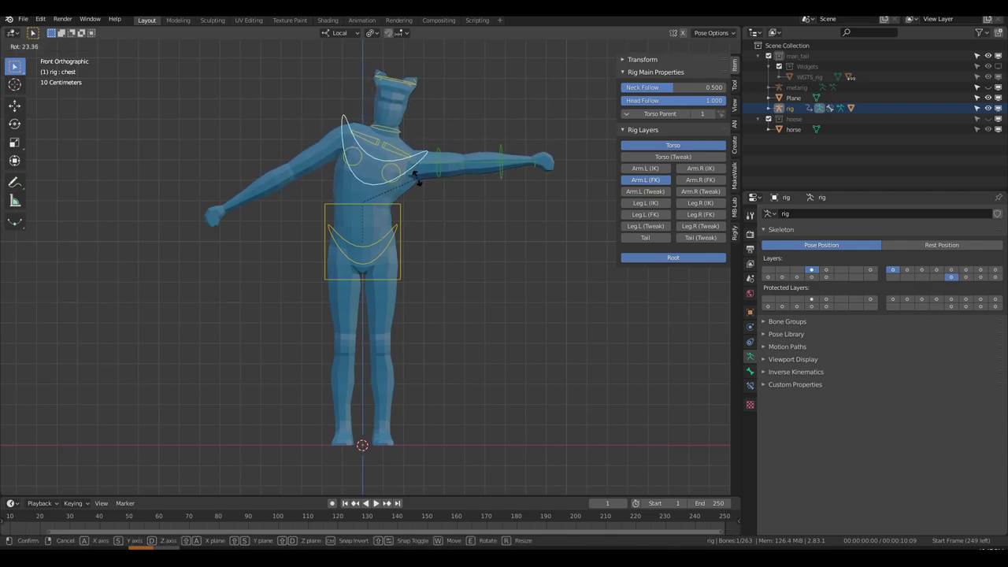
pyautogui.click(416, 192)
pyautogui.press('r')
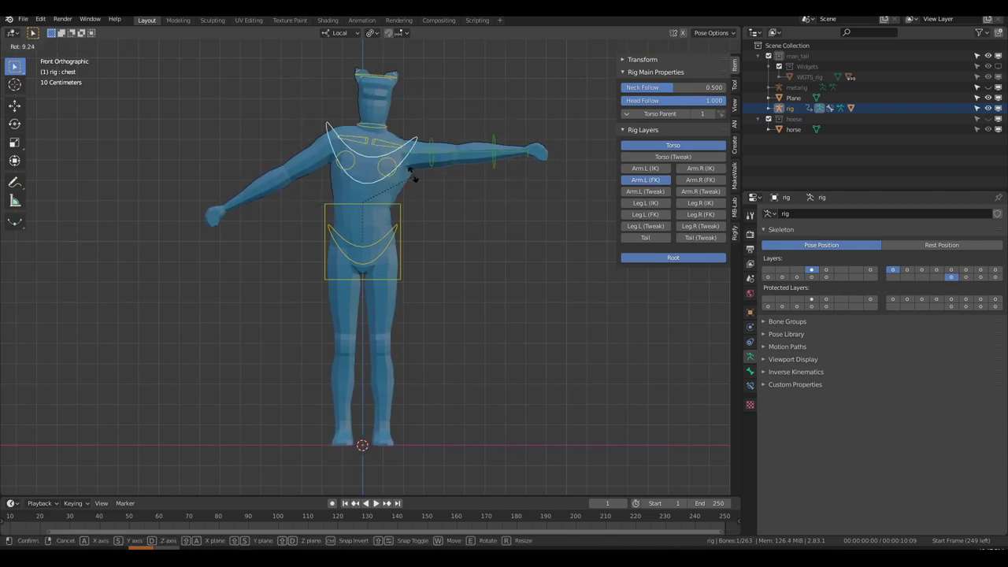
pyautogui.click(413, 182)
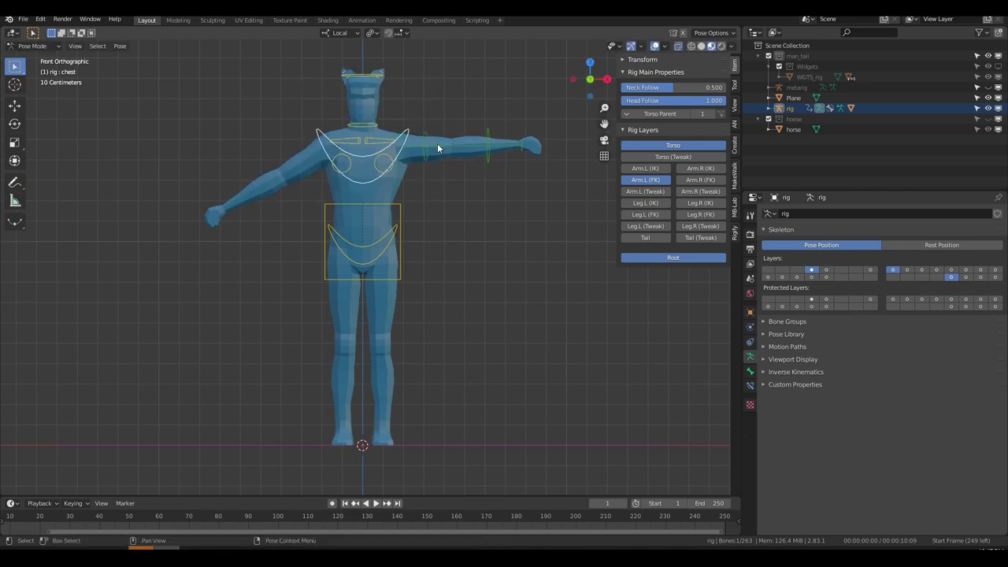
# Step: Set FK Limb Follow to 0 for the left arm and rotate the chest control 48° sideways
pyautogui.click(432, 147)
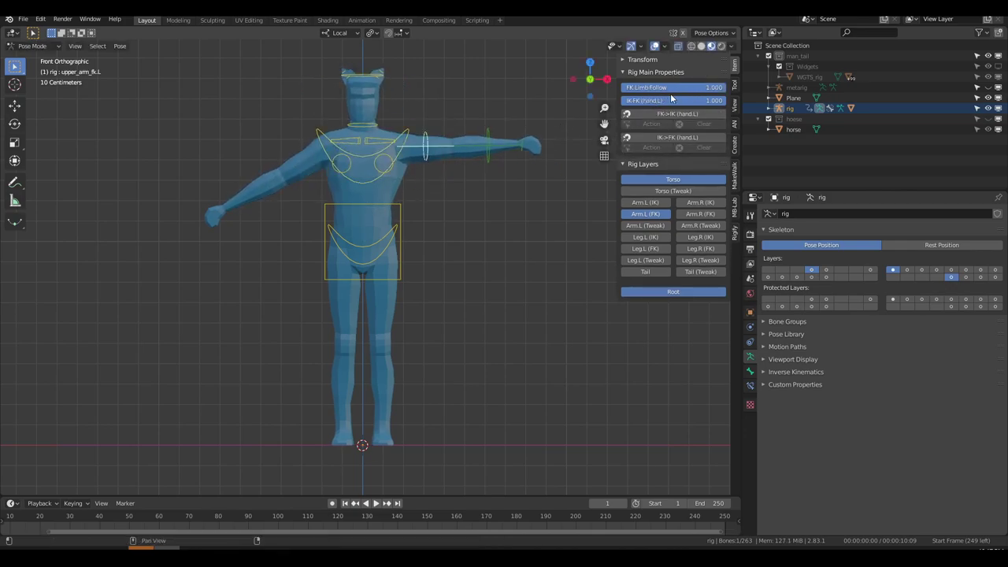
pyautogui.moveTo(717, 90); pyautogui.dragTo(618, 93)
pyautogui.click(401, 161)
pyautogui.press('r')
pyautogui.click(429, 211)
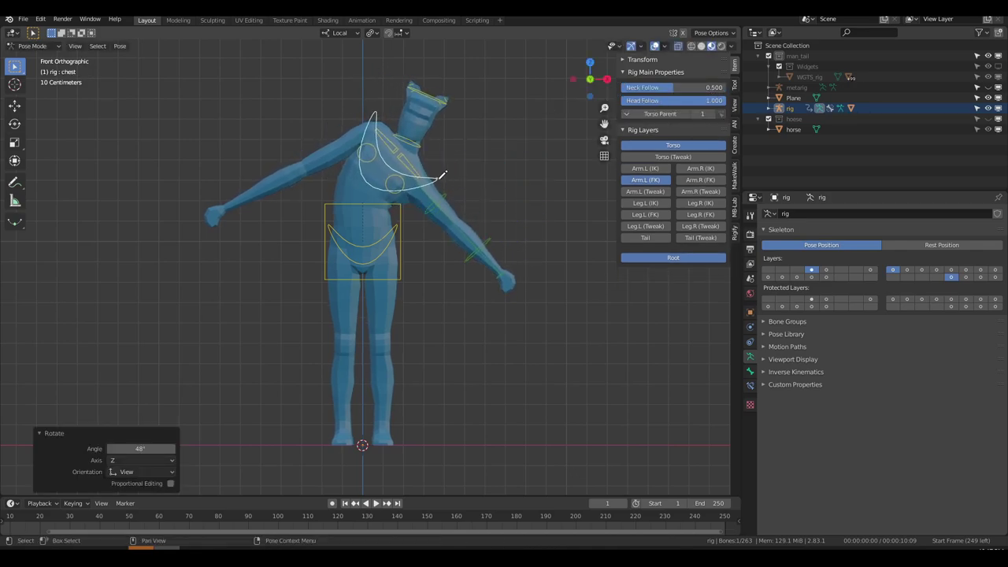
# Step: Annotate a horizontal line and the left arm's slanted direction, and set the arm's FK Limb Follow to 1
pyautogui.moveTo(431, 158); pyautogui.dragTo(575, 156)
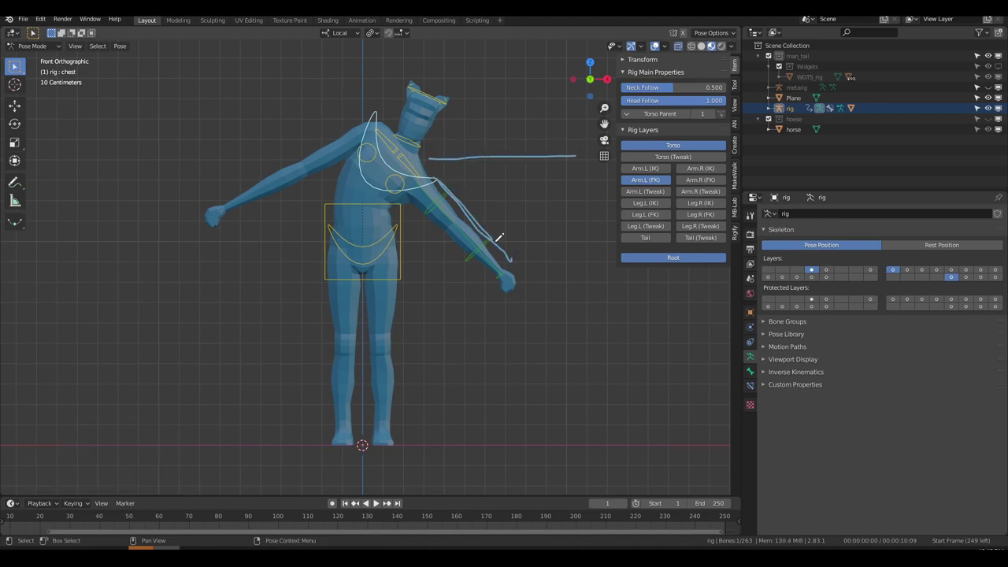
pyautogui.click(444, 204)
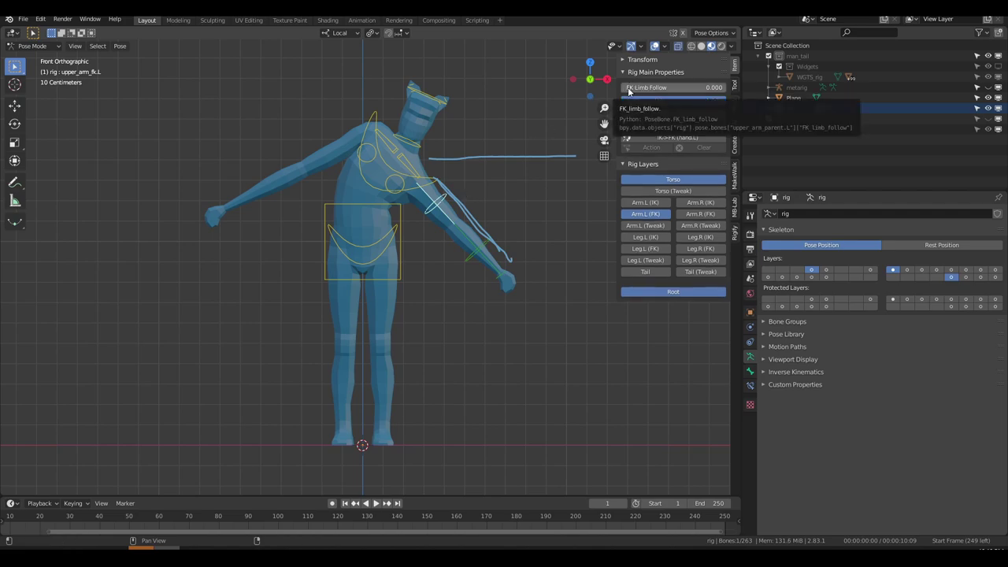
pyautogui.moveTo(628, 91); pyautogui.dragTo(725, 88)
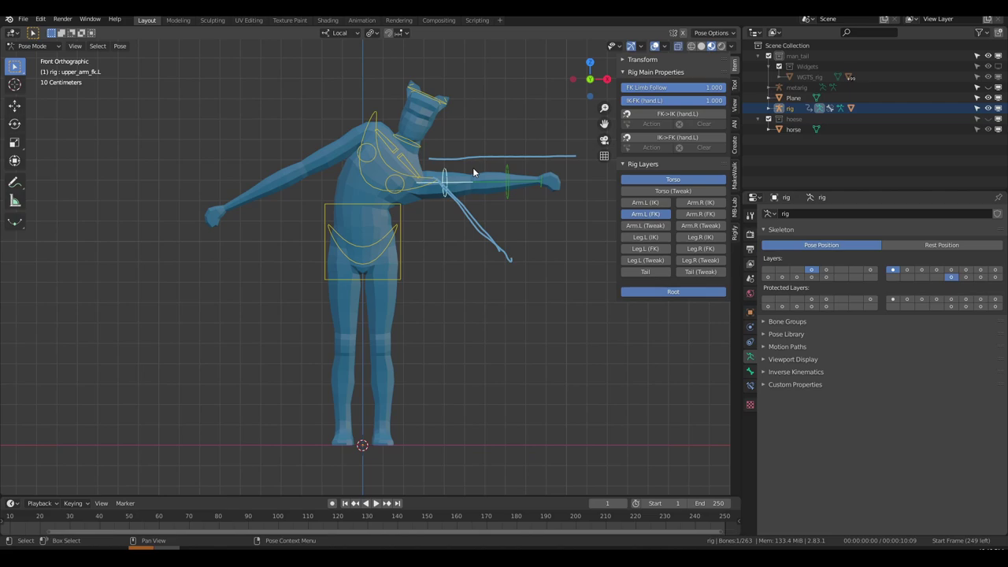
# Step: Clear all transforms on every bone, remove the annotation, show the Arm.L (IK) layer, and deselect everything
pyautogui.press('a')
pyautogui.click(120, 45)
pyautogui.moveTo(139, 69)
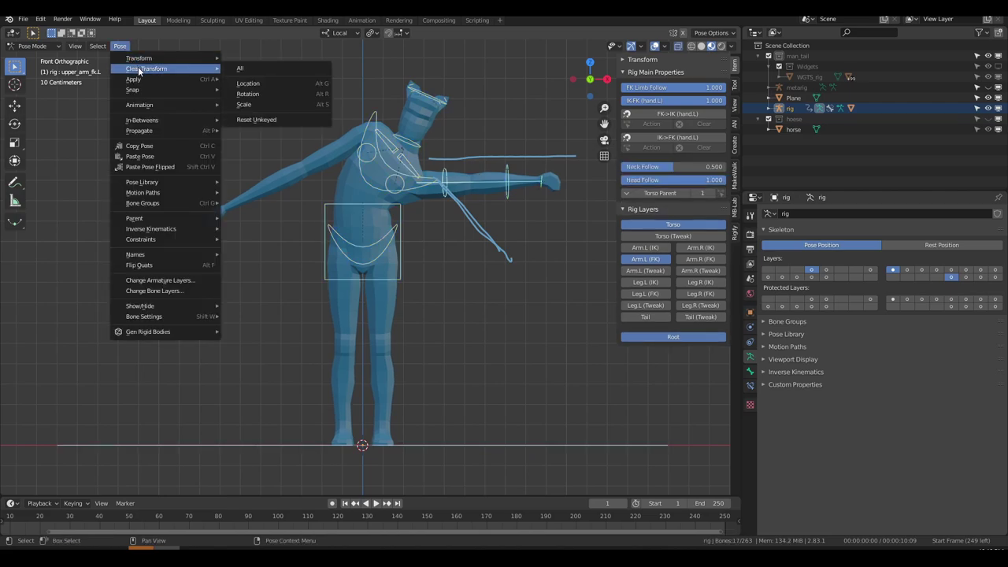
pyautogui.click(249, 65)
pyautogui.press('q')
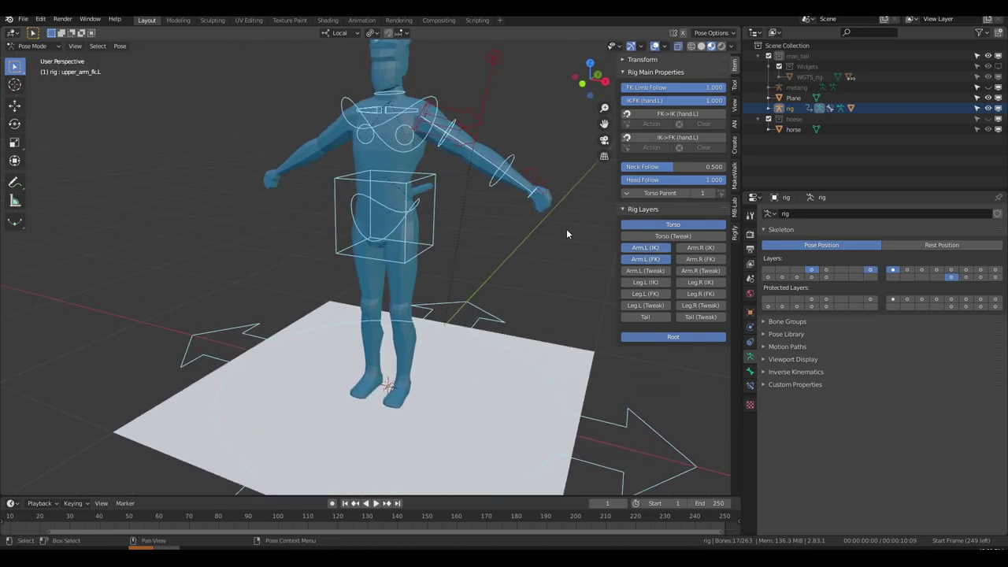
pyautogui.moveTo(566, 228); pyautogui.dragTo(514, 270, button='middle')
pyautogui.hotkey('alt', 'a')
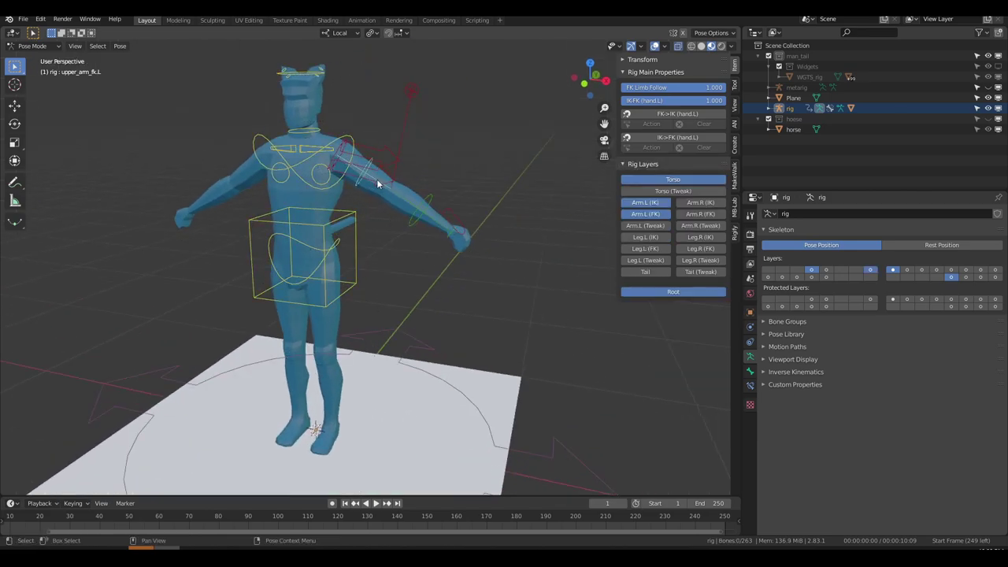
pyautogui.moveTo(400, 201); pyautogui.dragTo(449, 191, button='middle')
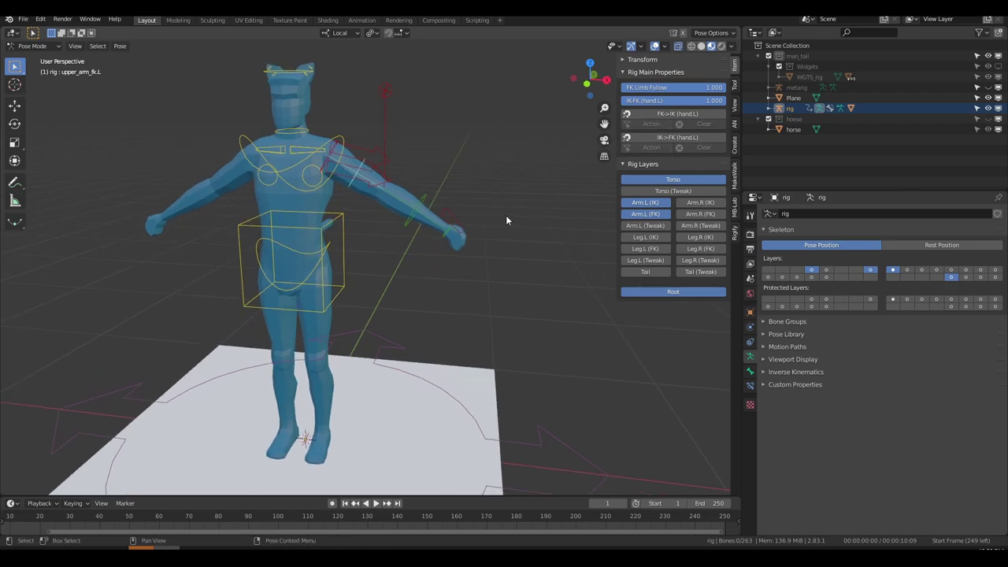
# Step: Lower the left FK upper arm and bend the left FK forearm forward by about 85°
pyautogui.click(359, 181)
pyautogui.moveTo(360, 181); pyautogui.dragTo(417, 197, button='middle')
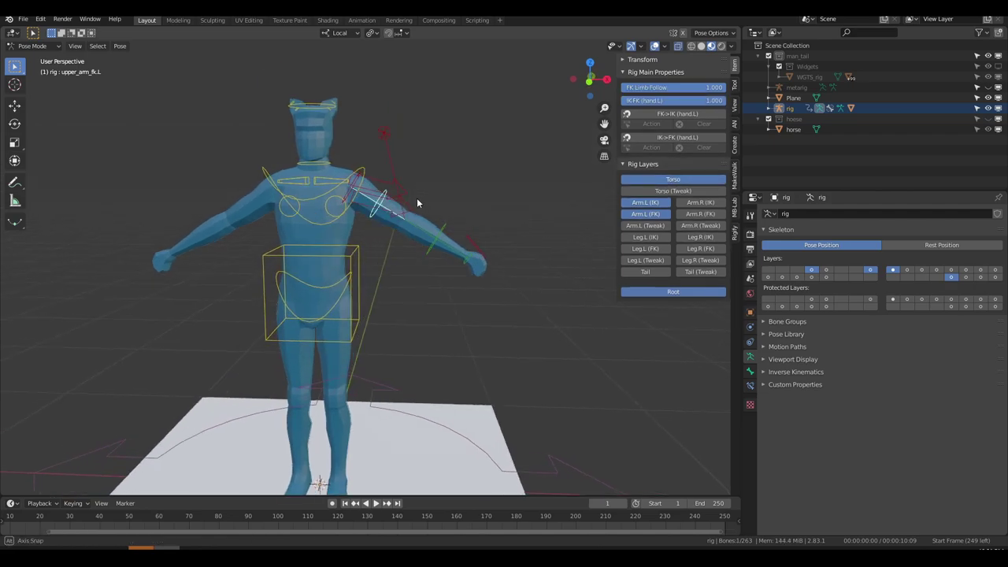
pyautogui.press('r')
pyautogui.click(402, 277)
pyautogui.click(402, 277)
pyautogui.moveTo(493, 228); pyautogui.dragTo(391, 240, button='middle')
pyautogui.press('r')
pyautogui.click(480, 256)
pyautogui.moveTo(481, 257); pyautogui.dragTo(534, 217, button='middle')
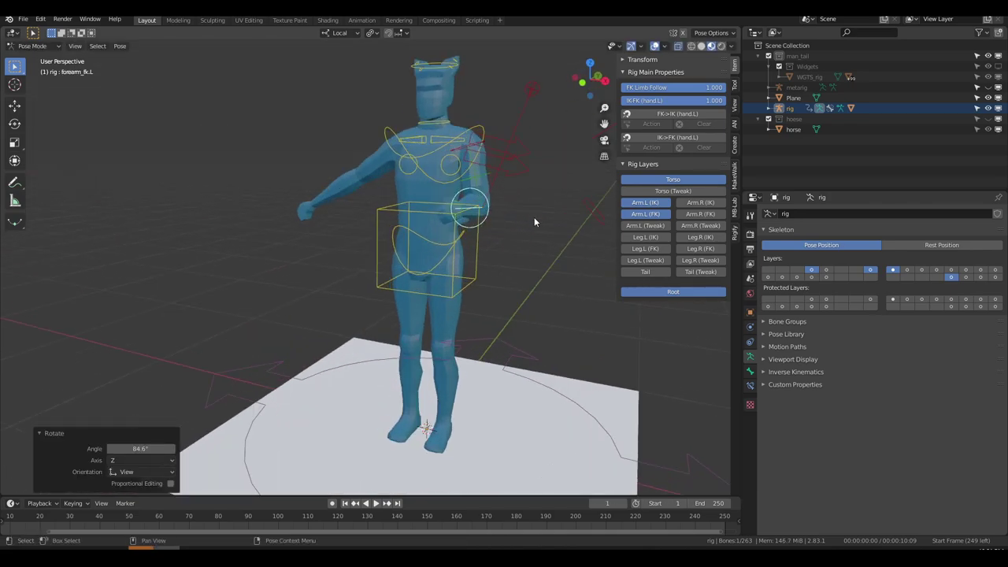
# Step: Snap the left arm's IK controls to its FK pose and set IK-FK (hand.L) to 0
pyautogui.click(672, 139)
pyautogui.moveTo(583, 170); pyautogui.dragTo(407, 252, button='middle')
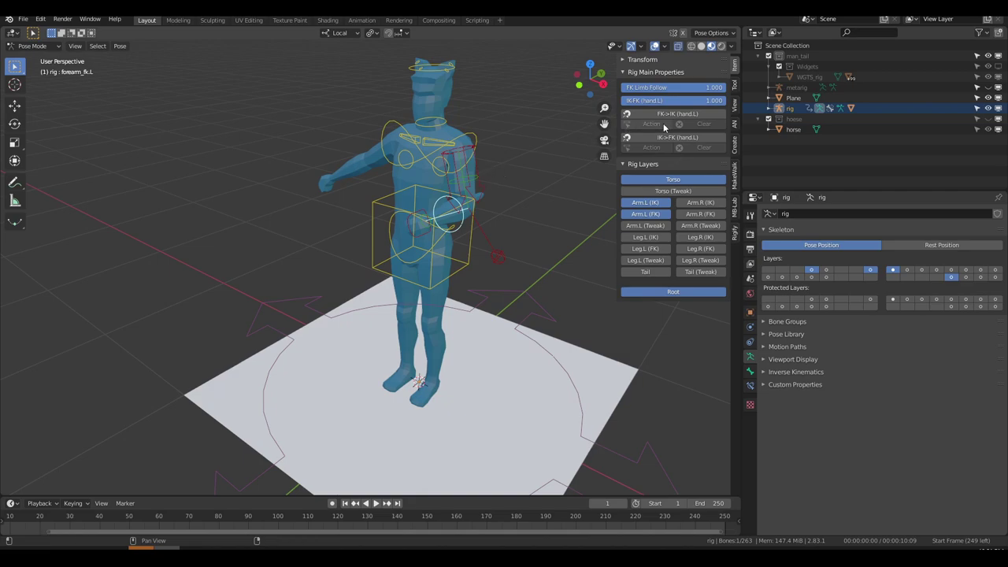
pyautogui.moveTo(718, 105); pyautogui.dragTo(622, 100)
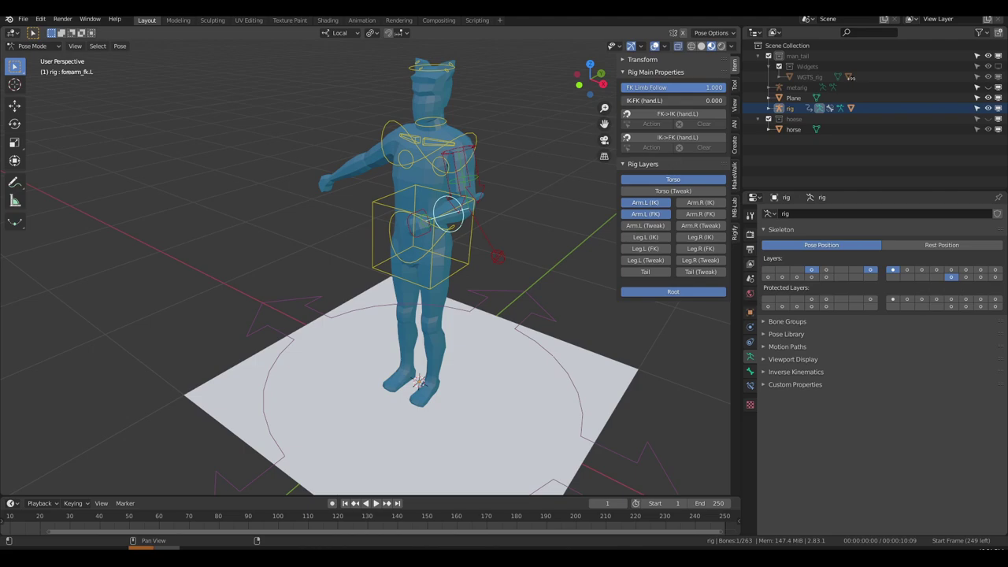
# Step: Move the left IK hand control twice, ending with the hand raised outward beside the head
pyautogui.moveTo(436, 238); pyautogui.dragTo(407, 231, button='middle')
pyautogui.click(398, 225)
pyautogui.press('w')
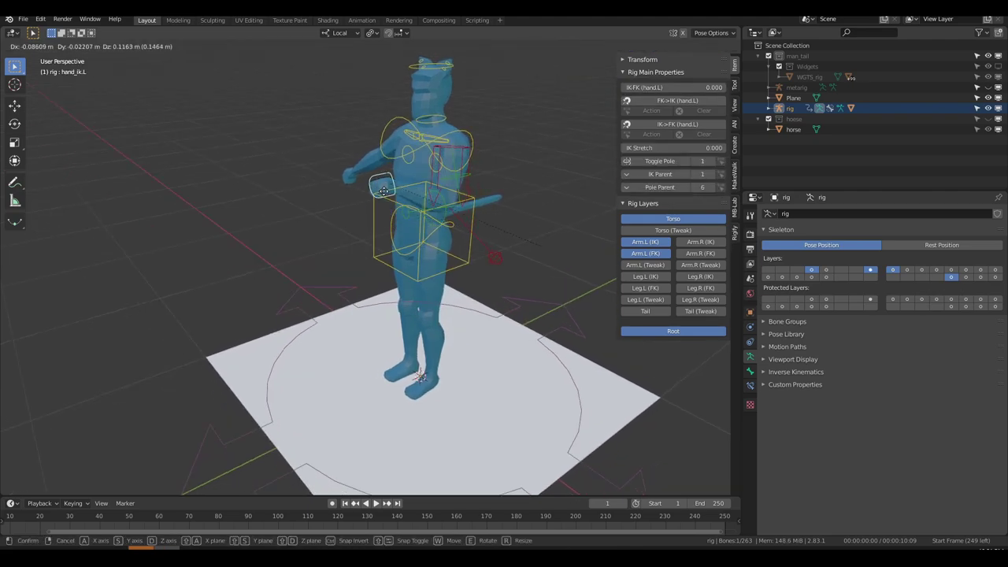
pyautogui.click(350, 175)
pyautogui.moveTo(403, 199); pyautogui.dragTo(460, 197, button='middle')
pyautogui.press('g')
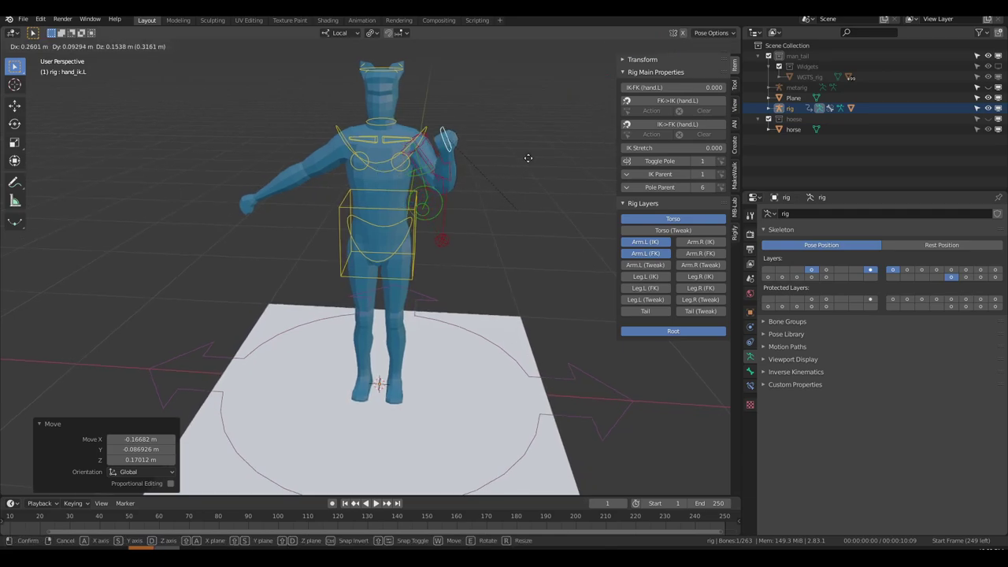
pyautogui.click(552, 139)
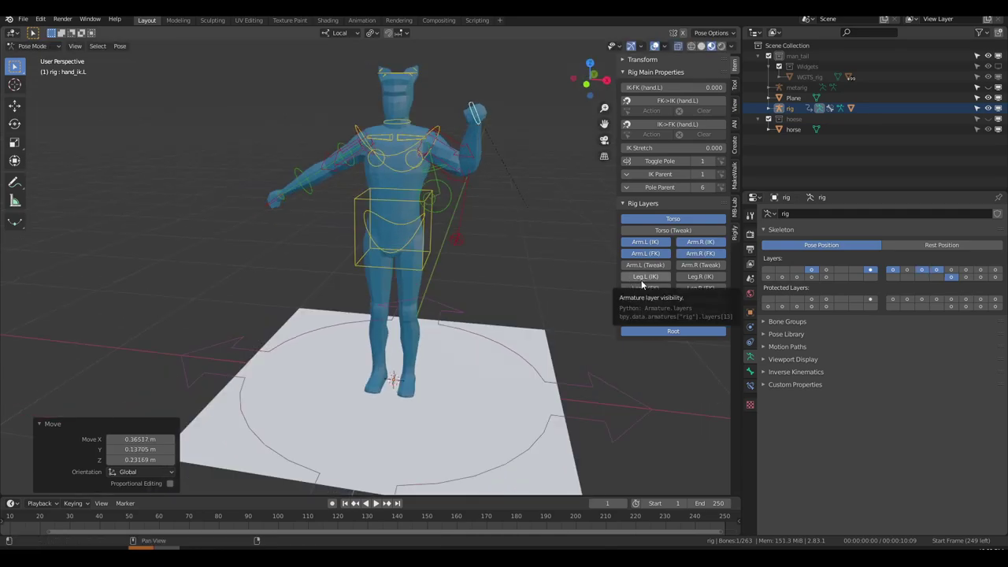
# Step: Show the IK and FK layers of both legs and the Tail layer
pyautogui.click(644, 277)
pyautogui.click(700, 276)
pyautogui.click(701, 288)
pyautogui.click(645, 288)
pyautogui.click(645, 311)
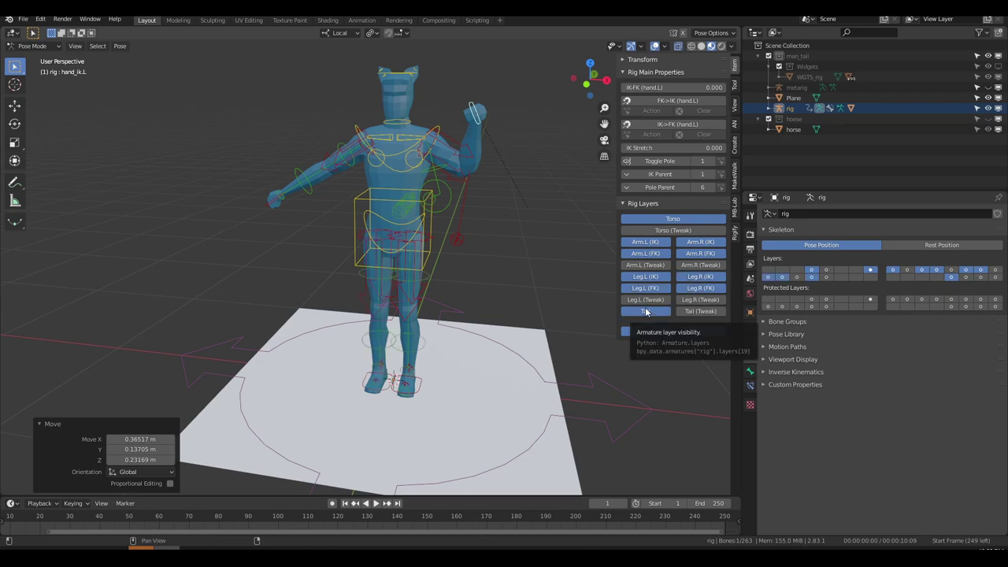
# Step: Reset the whole rig by clearing all transforms on every visible control, and deselect everything
pyautogui.press('a')
pyautogui.click(120, 46)
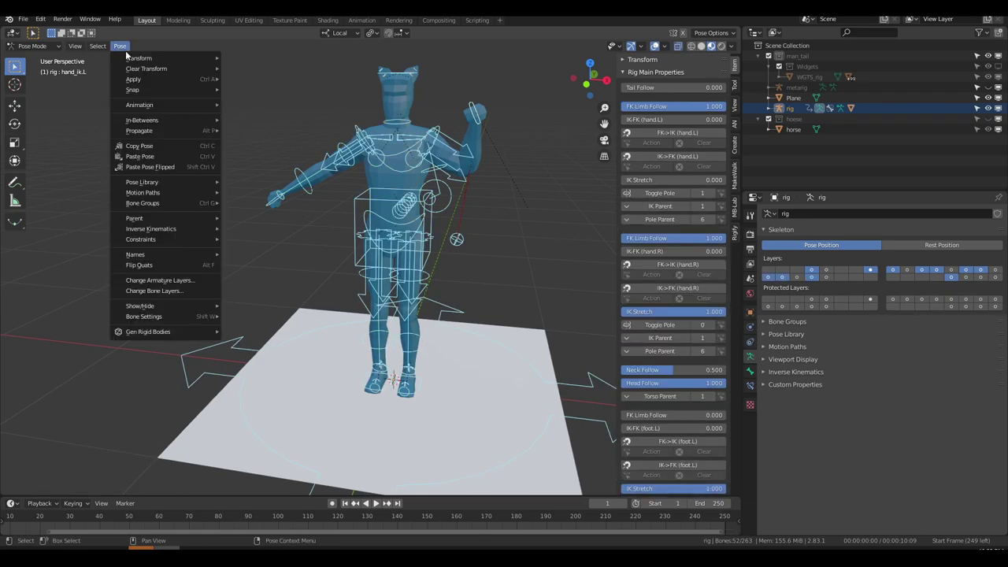
pyautogui.click(238, 69)
pyautogui.click(474, 269)
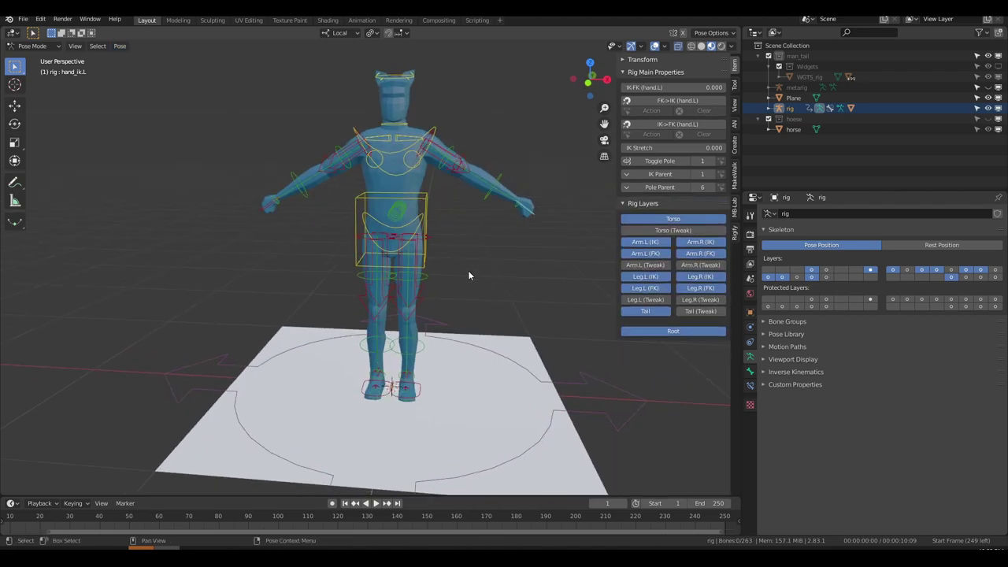
# Step: Lift the left IK foot control up and out to the side so the knee bends
pyautogui.moveTo(468, 276); pyautogui.dragTo(414, 359, button='middle')
pyautogui.scroll(6, 484, 294)
pyautogui.click(367, 400)
pyautogui.moveTo(367, 400); pyautogui.dragTo(385, 276, button='middle')
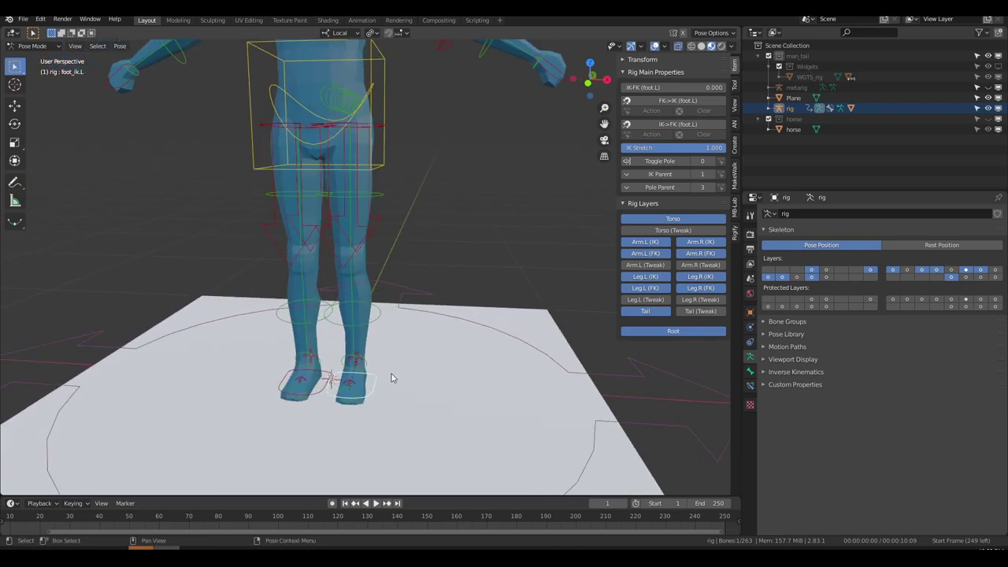
pyautogui.moveTo(358, 396); pyautogui.dragTo(451, 332)
pyautogui.press('g')
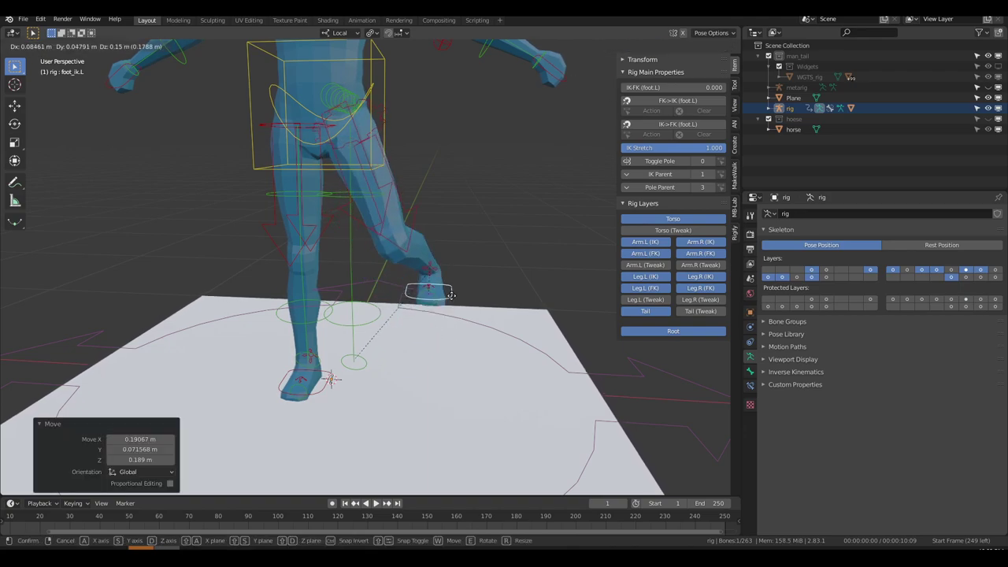
pyautogui.click(449, 294)
# Step: Rotate the left IK foot control by -62.5° in side view so the toes point down
pyautogui.moveTo(450, 295); pyautogui.dragTo(401, 296, button='middle')
pyautogui.scroll(5, 401, 296)
pyautogui.press('r')
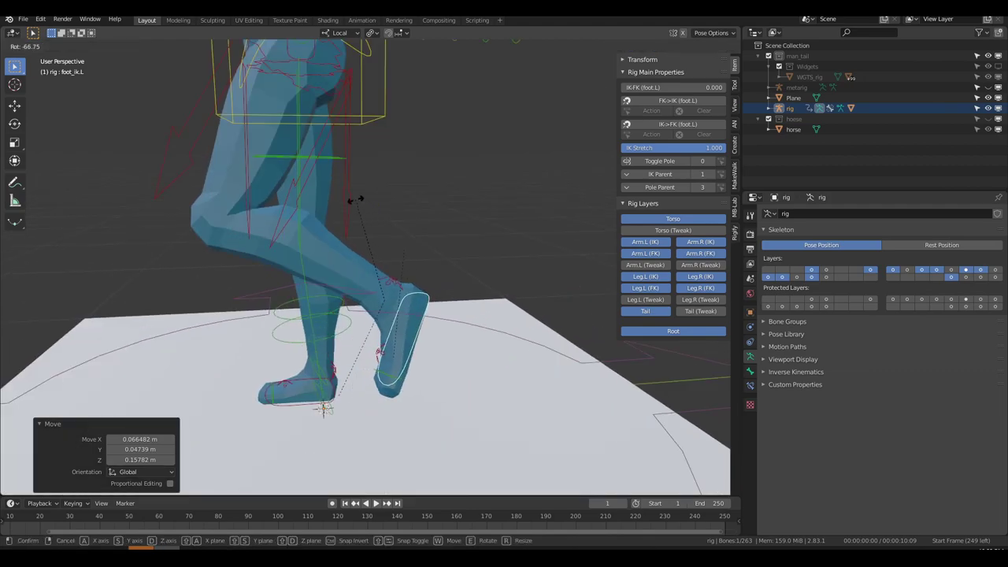
pyautogui.click(360, 207)
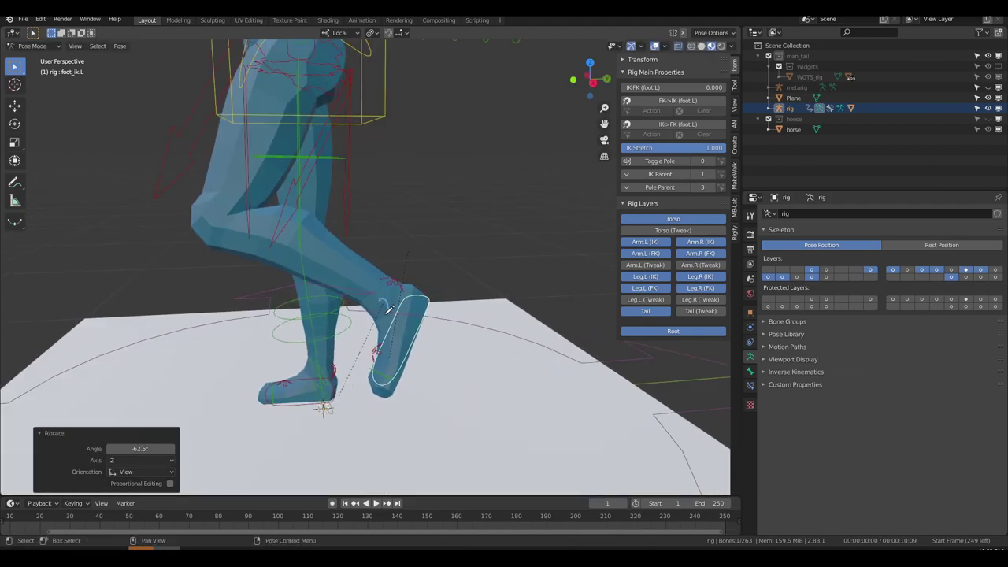
pyautogui.press('q')
pyautogui.moveTo(388, 371); pyautogui.dragTo(330, 418, button='middle')
pyautogui.scroll(-3, 365, 315)
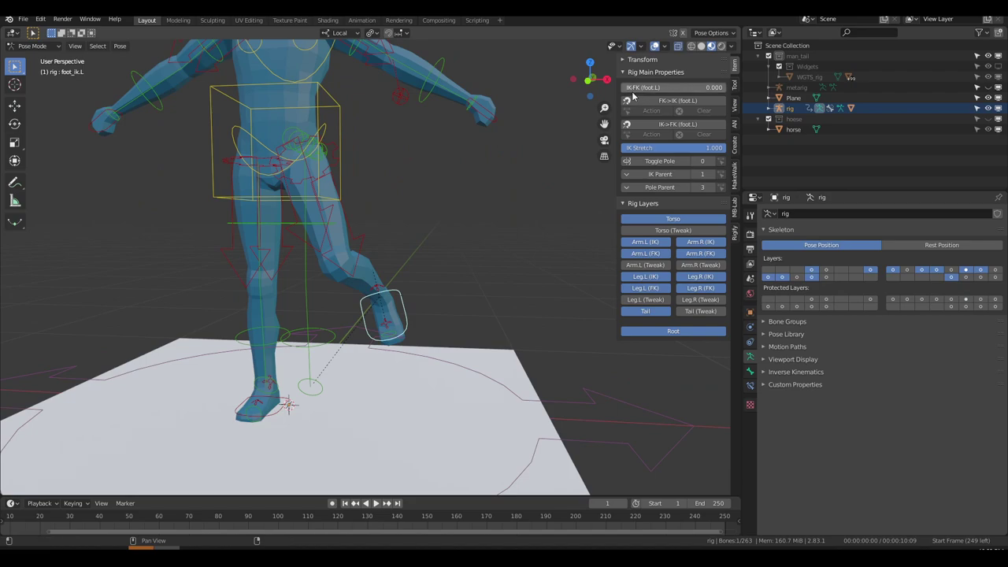
# Step: Set IK-FK (foot.L) to 1, swing the left FK thigh out sideways, and bend the left FK shin by about 72°
pyautogui.moveTo(628, 89); pyautogui.dragTo(726, 88)
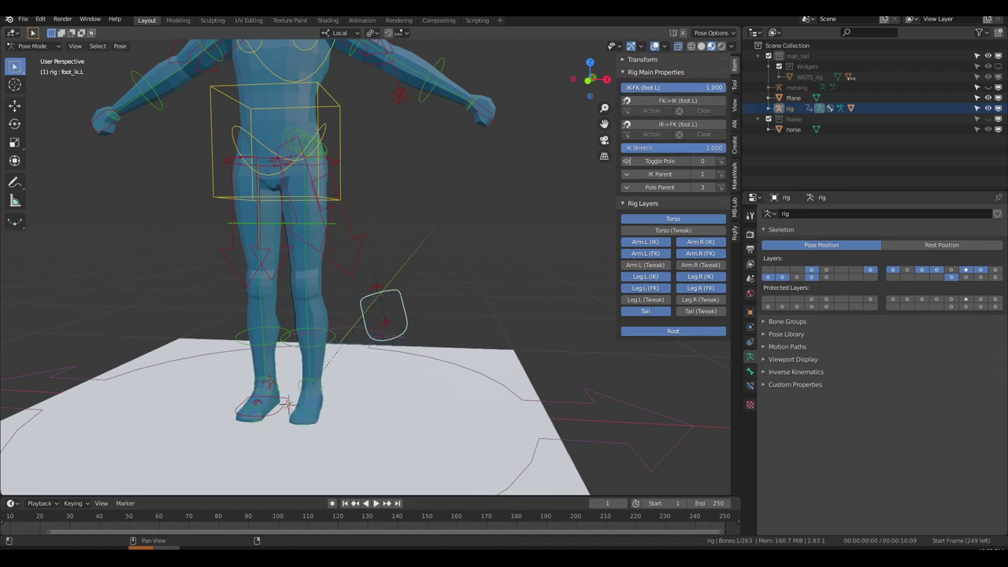
pyautogui.click(315, 236)
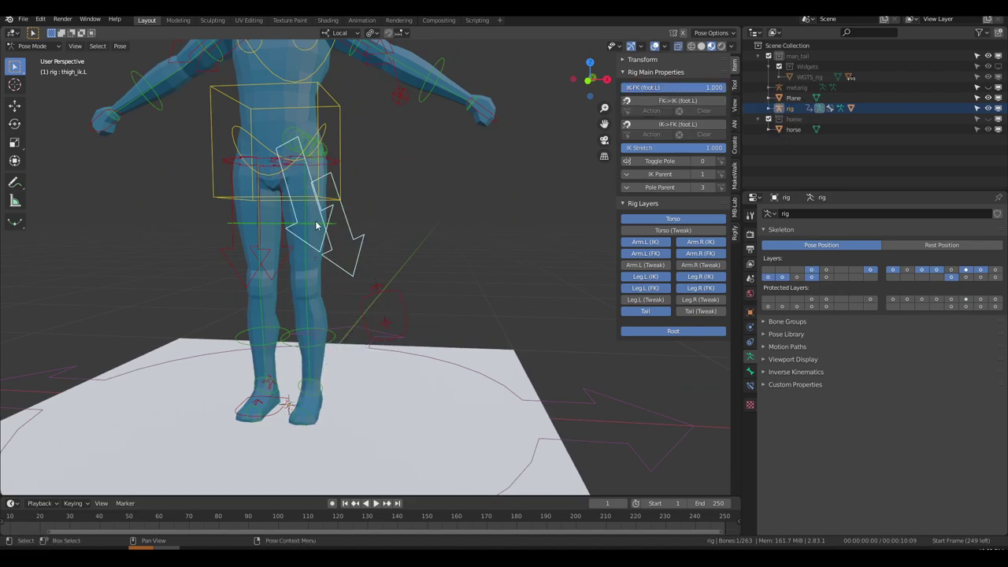
pyautogui.press('r')
pyautogui.click(430, 217)
pyautogui.click(462, 265)
pyautogui.moveTo(551, 271); pyautogui.dragTo(427, 292, button='middle')
pyautogui.press('r')
pyautogui.click(548, 233)
pyautogui.moveTo(548, 233); pyautogui.dragTo(509, 274, button='middle')
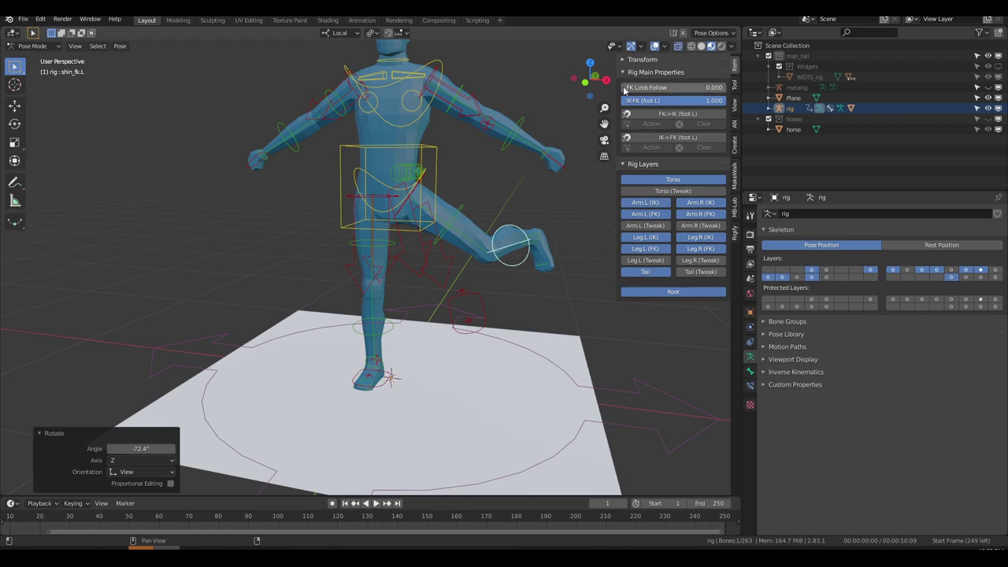
# Step: Set FK Limb Follow to 1 for the left leg and rotate the torso control by about -24°
pyautogui.moveTo(630, 87); pyautogui.dragTo(726, 87)
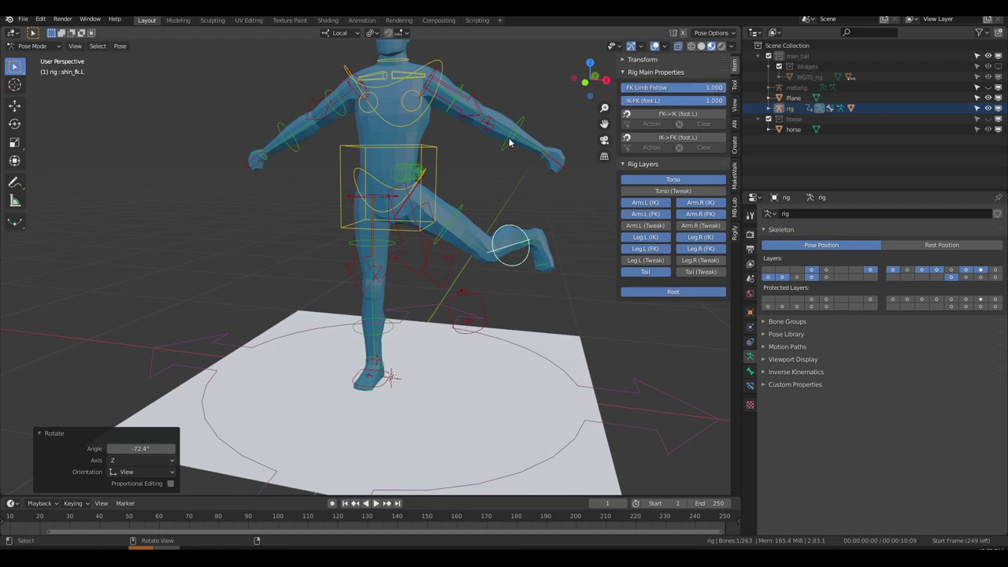
pyautogui.moveTo(508, 143); pyautogui.dragTo(441, 162, button='middle')
pyautogui.click(441, 162)
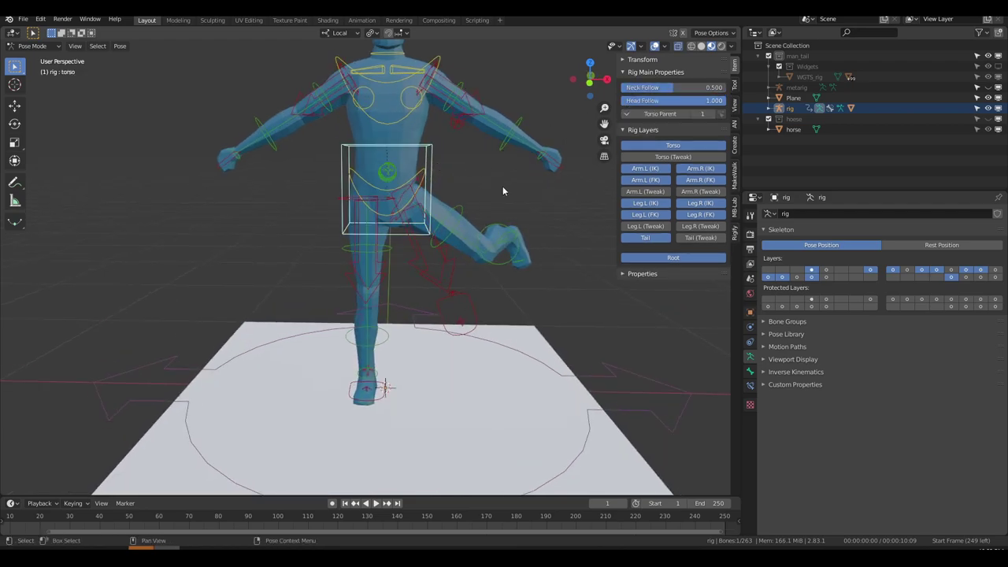
pyautogui.click(463, 204)
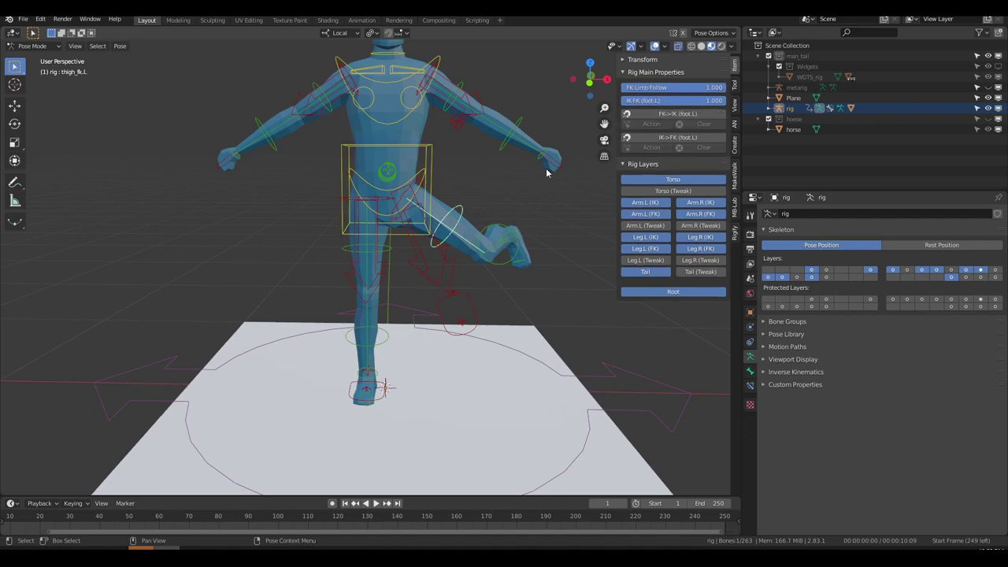
pyautogui.click(433, 172)
pyautogui.press('r')
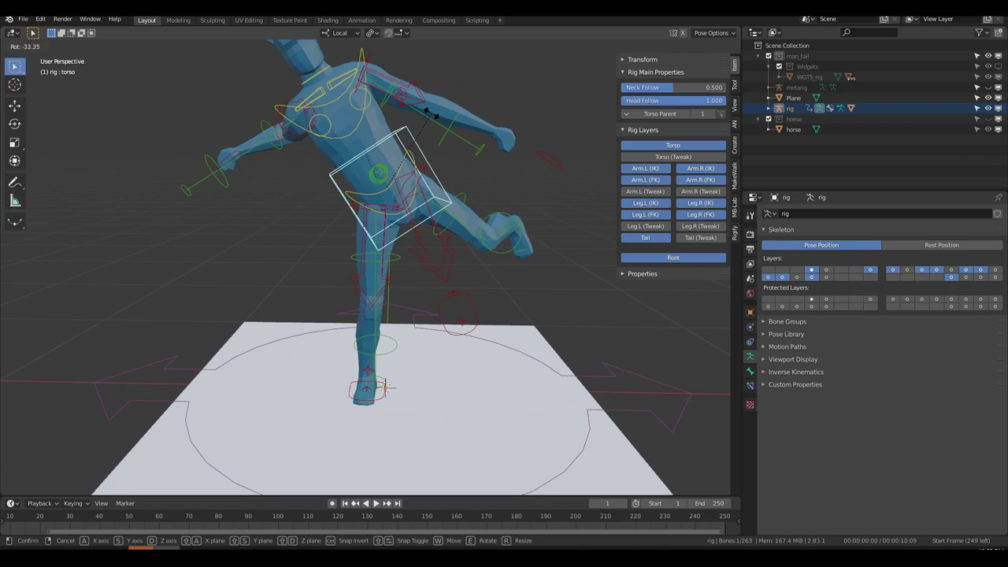
pyautogui.click(458, 163)
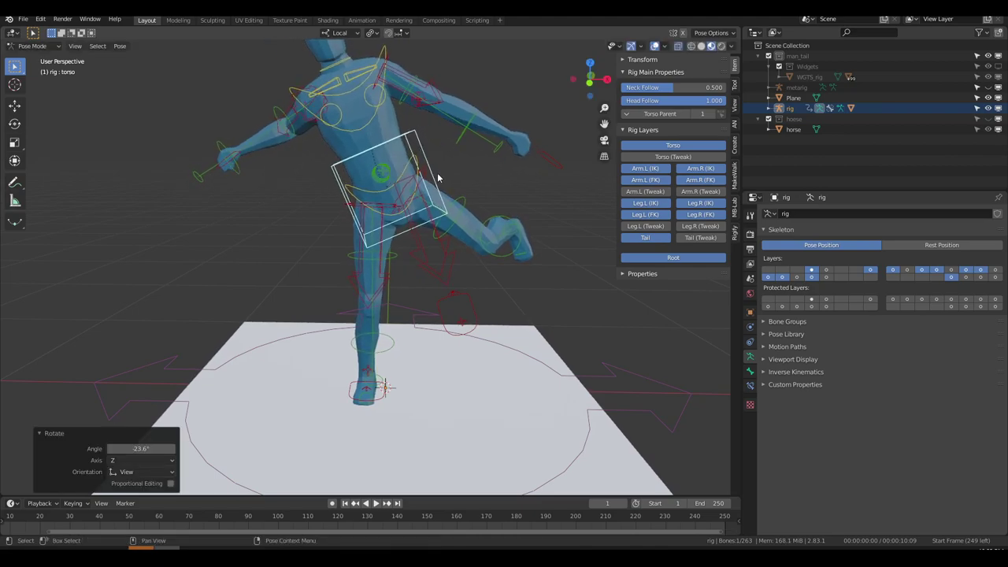
# Step: Annotate the left thigh's slanted direction beside the leg and try another torso rotation
pyautogui.click(430, 180)
pyautogui.press('r')
pyautogui.rightClick(442, 197)
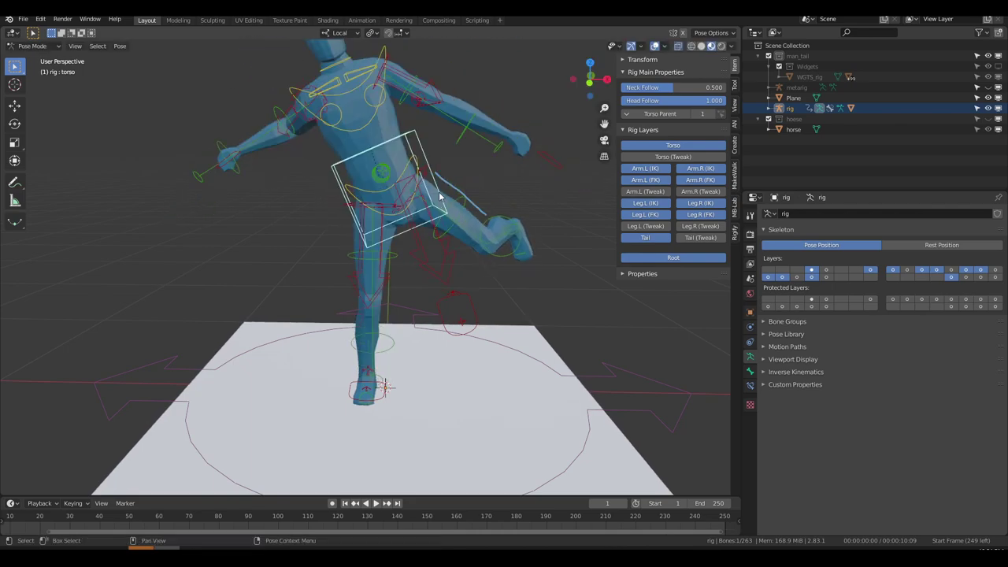
pyautogui.click(419, 168)
# Step: Set FK Limb Follow to 0 for the left leg and rotate the torso control to the opposite side
pyautogui.click(453, 210)
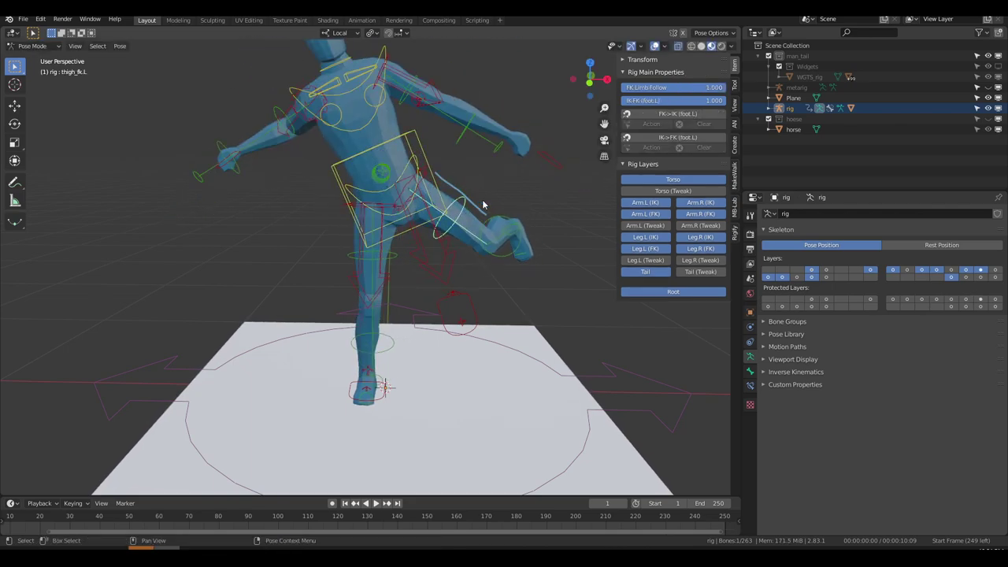
pyautogui.moveTo(707, 89); pyautogui.dragTo(608, 89)
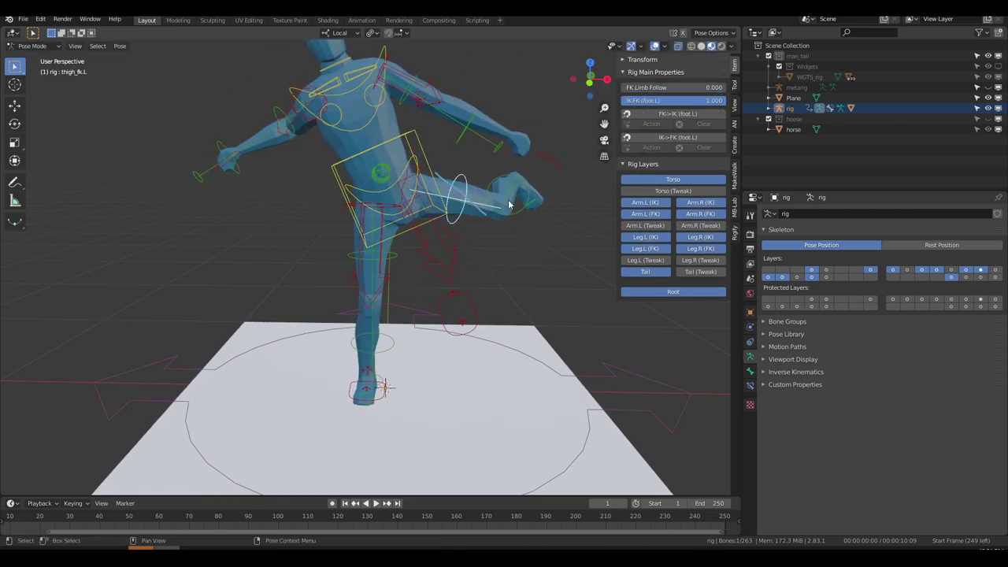
pyautogui.click(421, 146)
pyautogui.press('r')
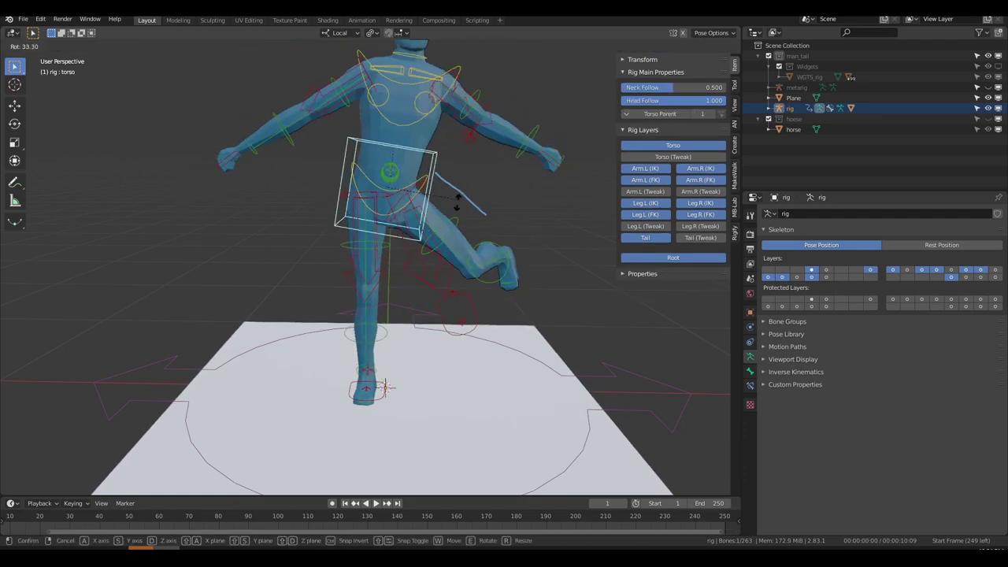
pyautogui.click(451, 208)
# Step: Select every control and clear all transforms to return the character to its rest pose
pyautogui.press('a')
pyautogui.click(120, 45)
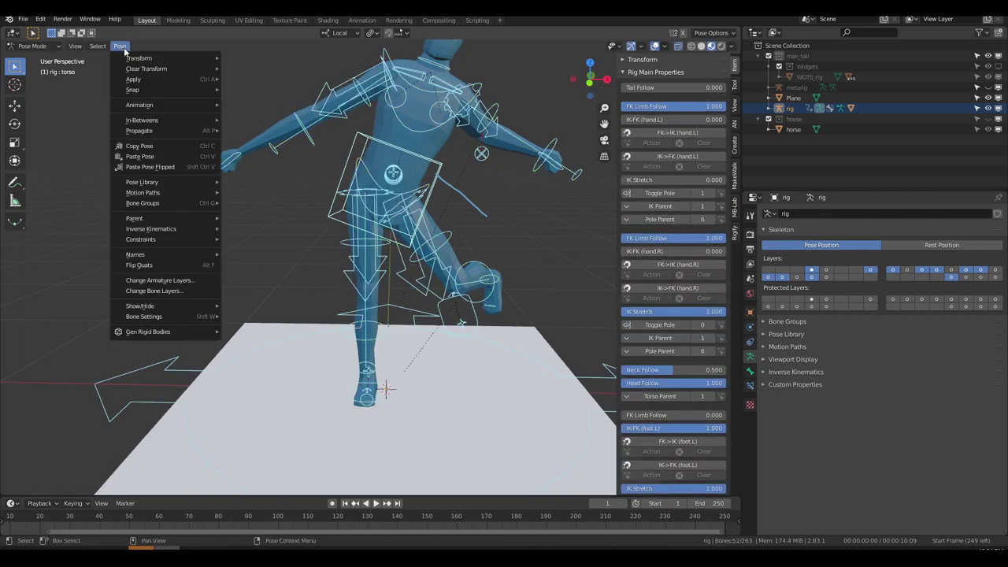
pyautogui.moveTo(158, 69)
pyautogui.click(236, 69)
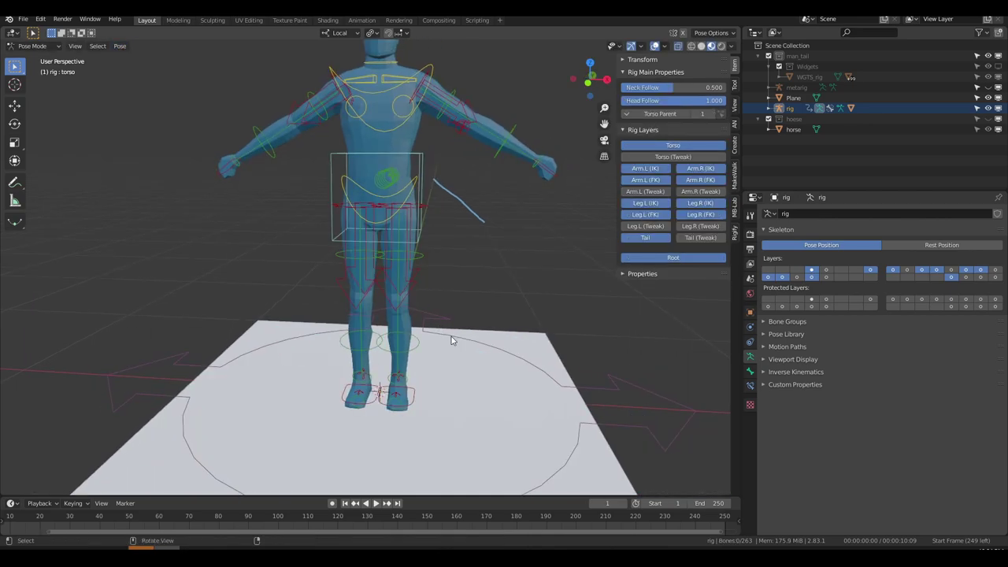
# Step: Set Toggle Pole to 1 for the left leg and move its pole target about 0.35 m sideways along X
pyautogui.click(399, 273)
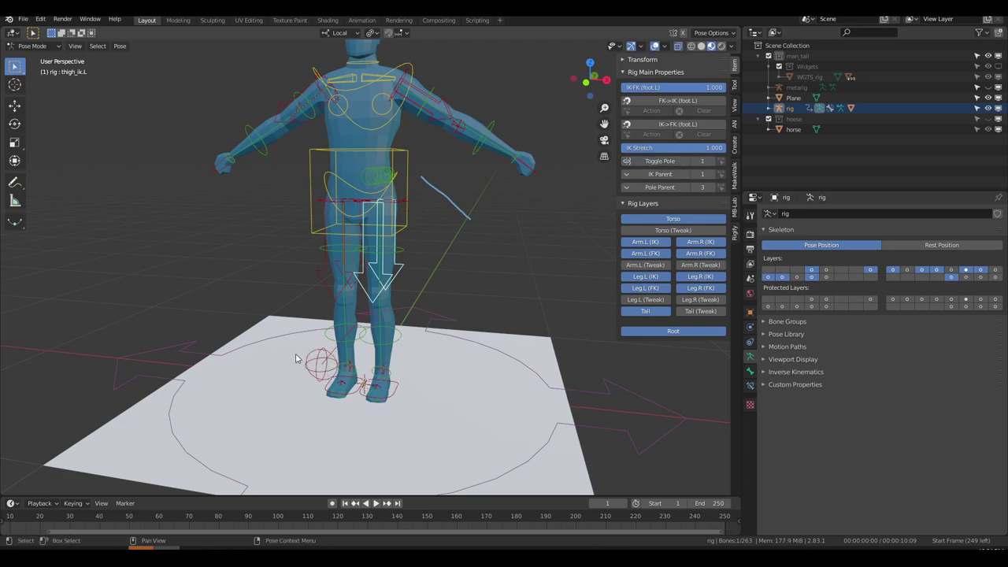
pyautogui.press('g')
pyautogui.click(431, 365)
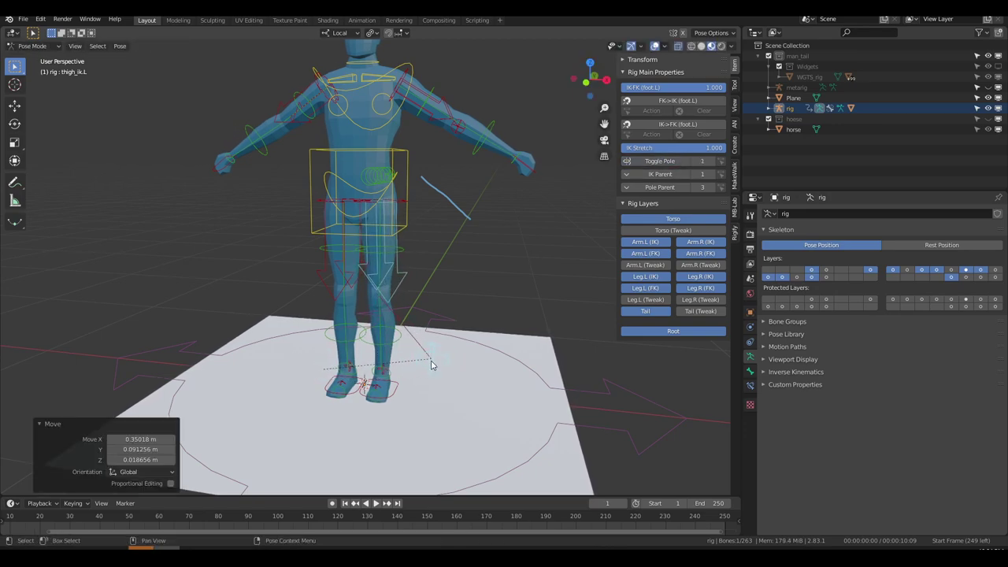
# Step: Set IK-FK to 0 for the left leg, and move its IK foot control outward and turn it around Z
pyautogui.moveTo(674, 87); pyautogui.dragTo(622, 87)
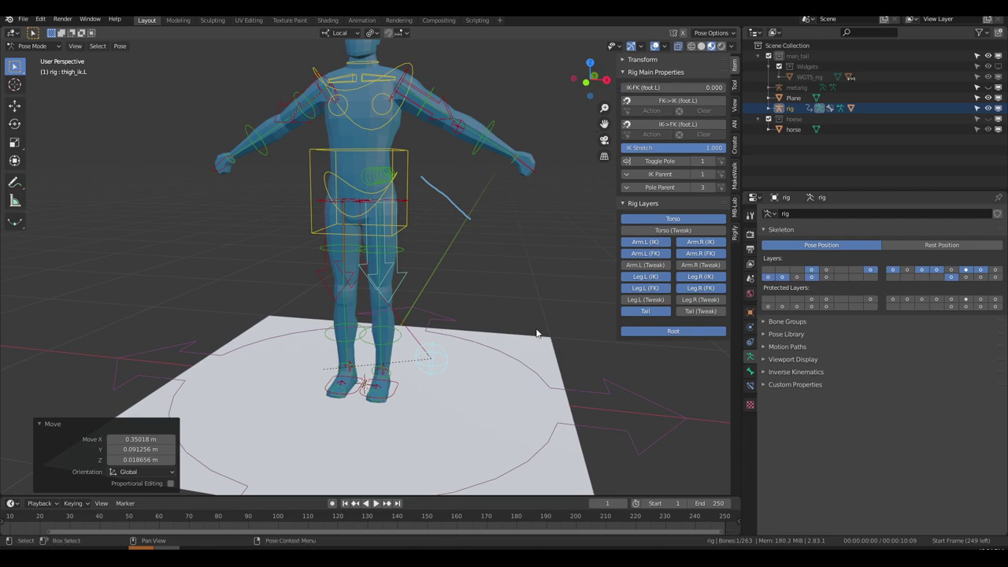
pyautogui.click(394, 397)
pyautogui.press('g')
pyautogui.click(429, 382)
pyautogui.press('r')
pyautogui.press('z')
# Step: Move the left leg's pole target about 0.29 m along X, 0.14 m along Y and 0.30 m along Z
pyautogui.click(433, 359)
pyautogui.press('g')
pyautogui.moveTo(520, 326); pyautogui.dragTo(461, 286, button='middle')
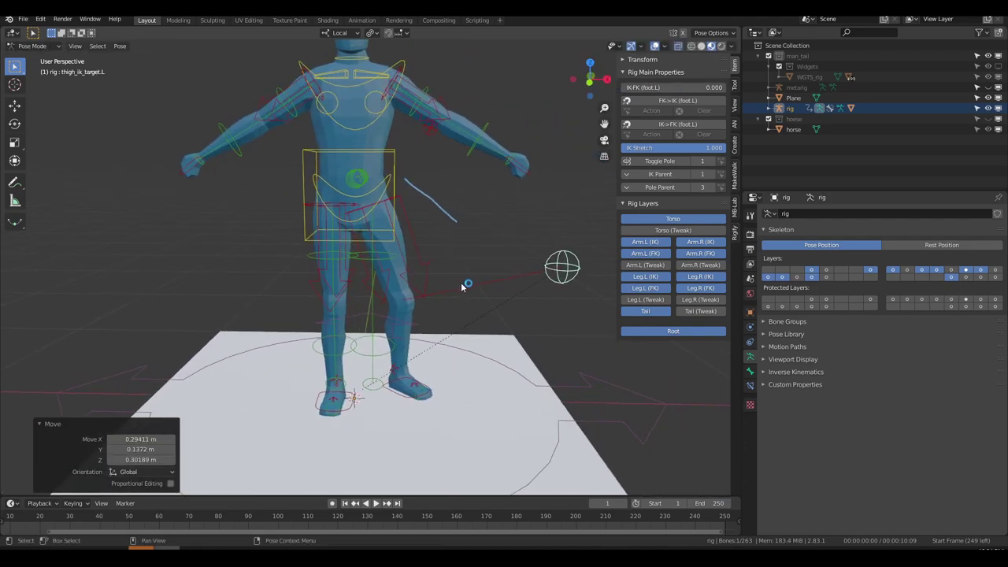
# Step: Switch the left leg to FK by snapping FK->IK and setting IK-FK to 1, and swing its FK thigh control outward
pyautogui.click(676, 105)
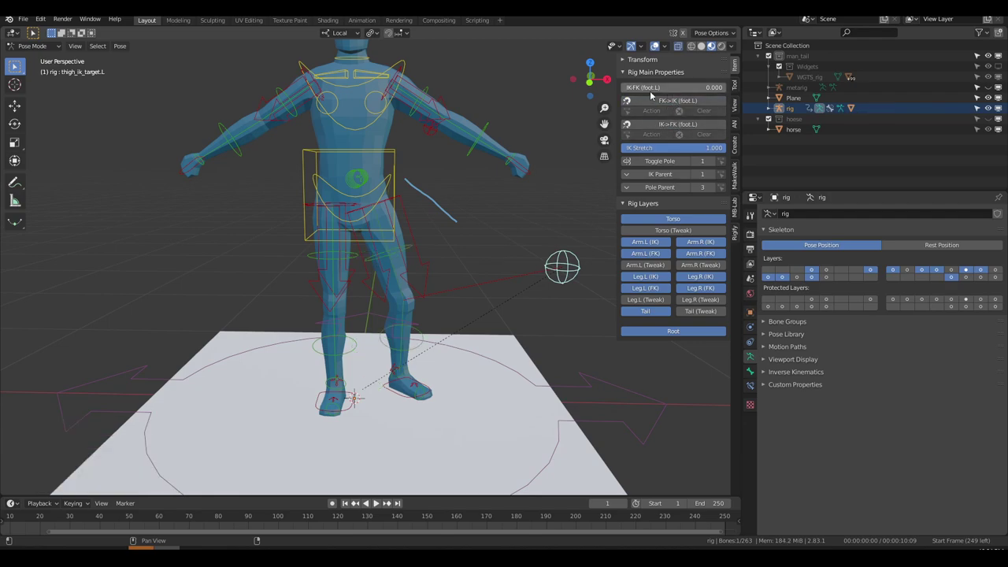
pyautogui.moveTo(630, 87); pyautogui.dragTo(724, 87)
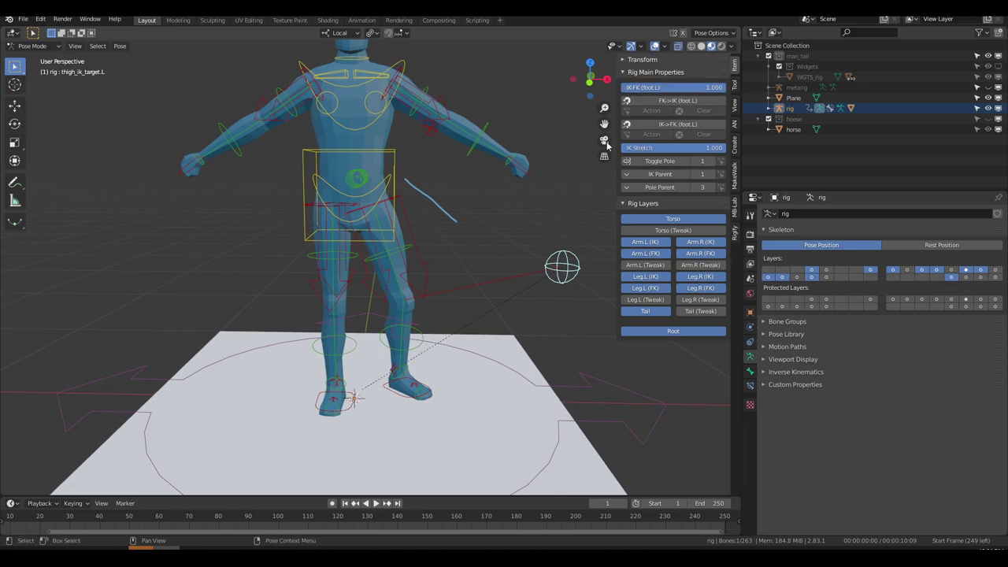
pyautogui.click(403, 244)
pyautogui.press('r')
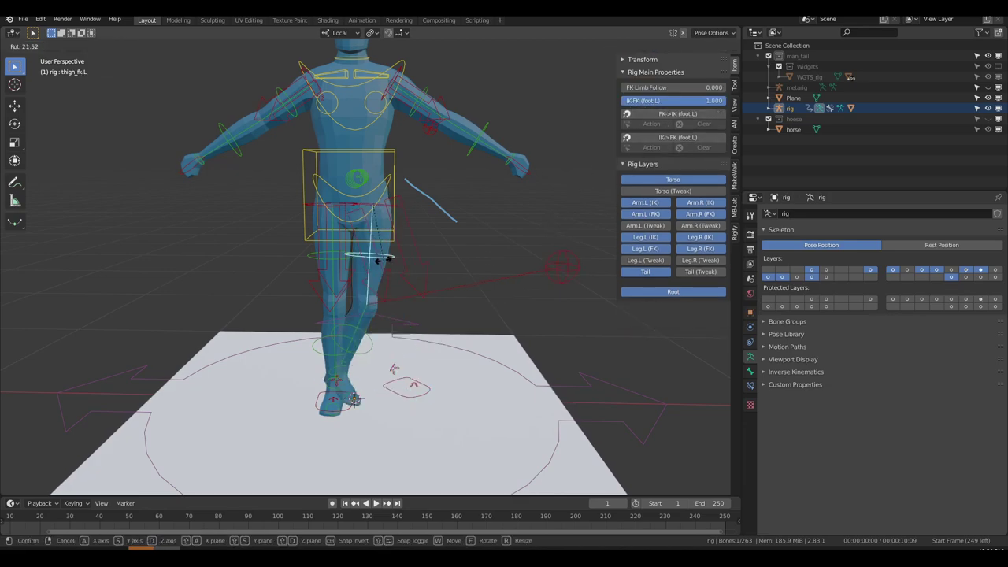
pyautogui.click(447, 209)
# Step: Select all of the rig's controls and clear their transforms to restore the rest pose
pyautogui.press('a')
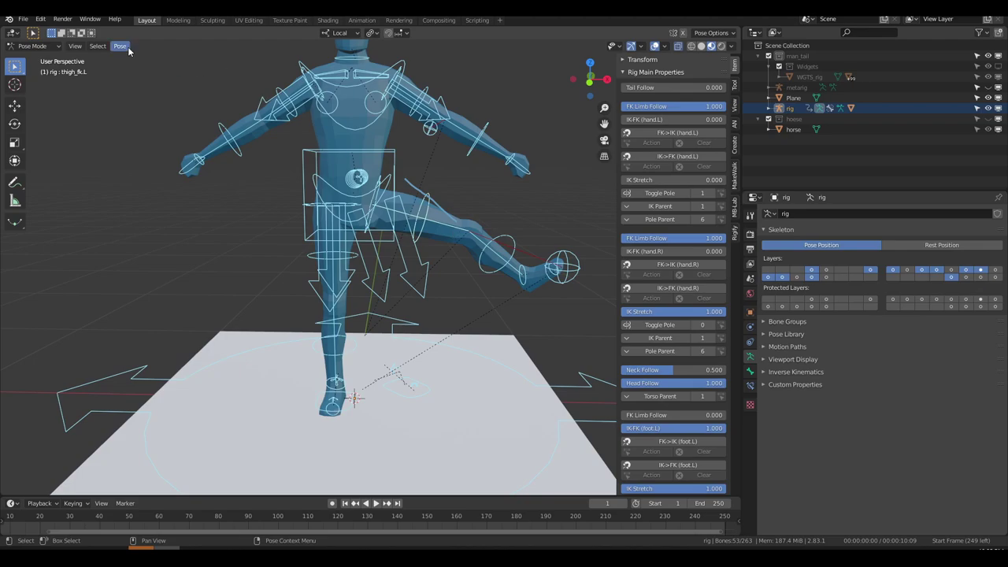
pyautogui.click(119, 45)
pyautogui.moveTo(174, 73)
pyautogui.click(244, 70)
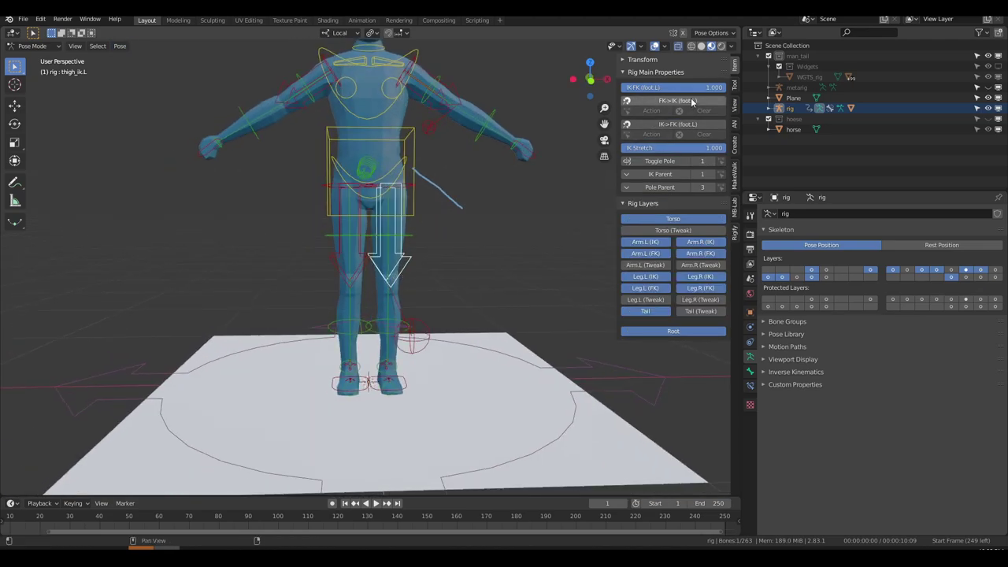
# Step: Set IK-FK to 0 for the left leg and rotate its heel control about 49° around local X with the Rotate tool
pyautogui.moveTo(711, 89); pyautogui.dragTo(622, 89)
pyautogui.moveTo(409, 260); pyautogui.dragTo(450, 365, button='middle')
pyautogui.scroll(-4, 438, 347)
pyautogui.scroll(3, 452, 364)
pyautogui.scroll(2, 443, 365)
pyautogui.click(448, 387)
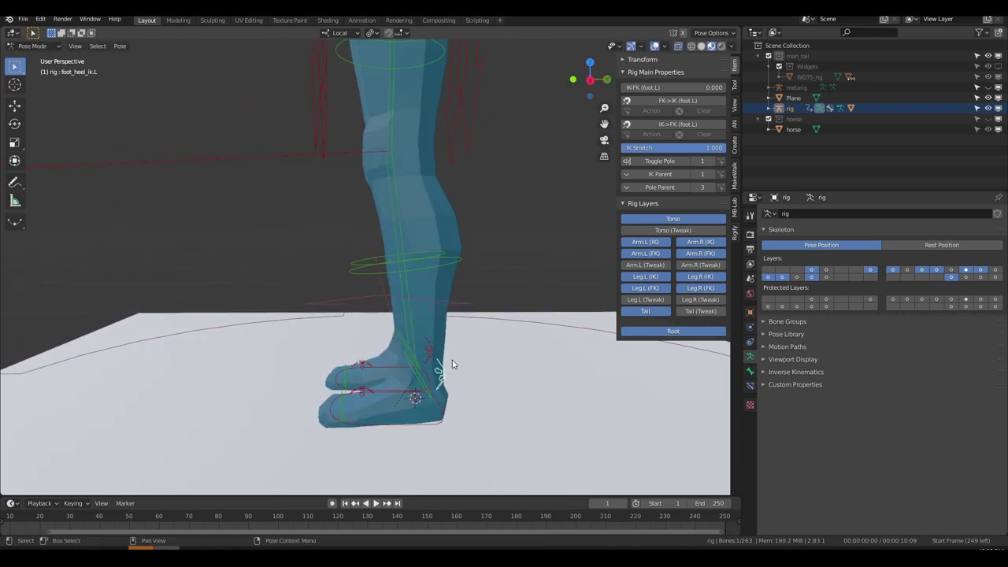
pyautogui.click(14, 122)
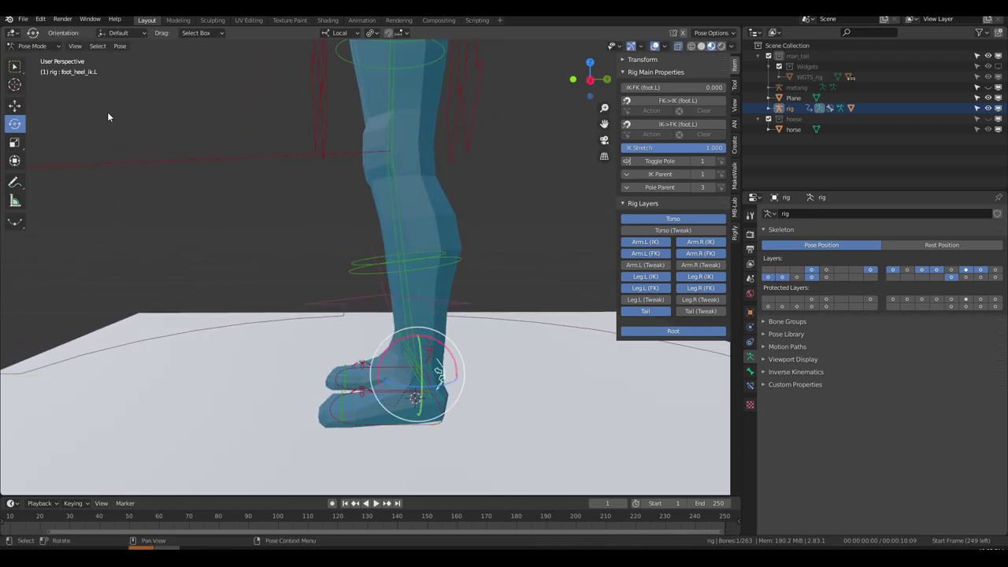
pyautogui.click(336, 33)
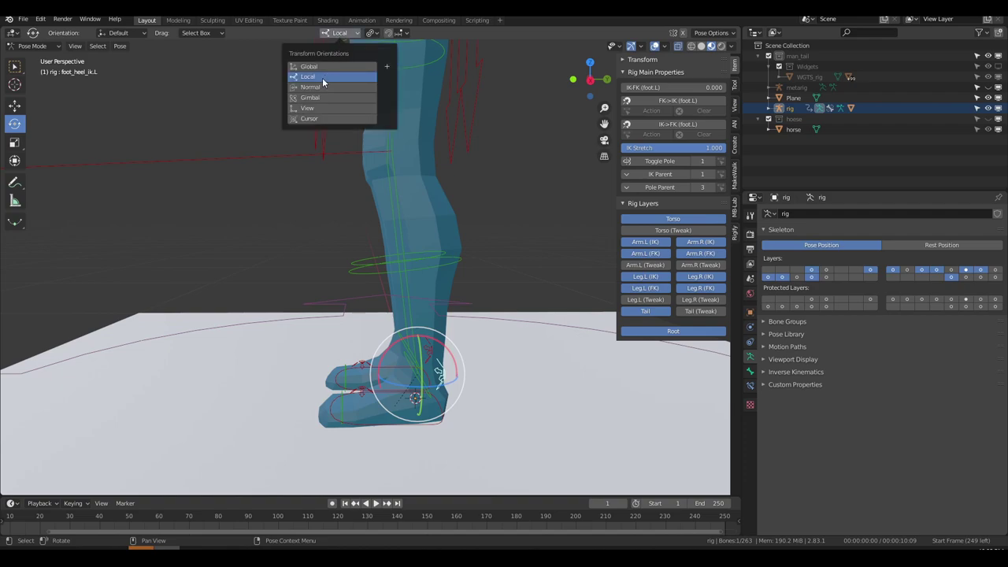
pyautogui.click(323, 82)
pyautogui.moveTo(433, 347); pyautogui.dragTo(343, 393)
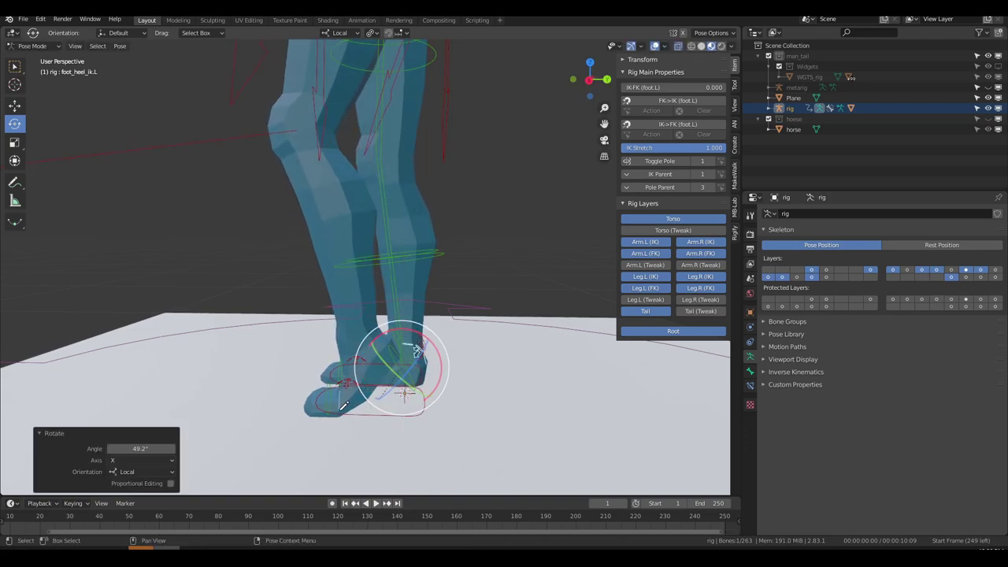
# Step: Try rotating the left heel control about -85° around local X and undo the rotation
pyautogui.press('r')
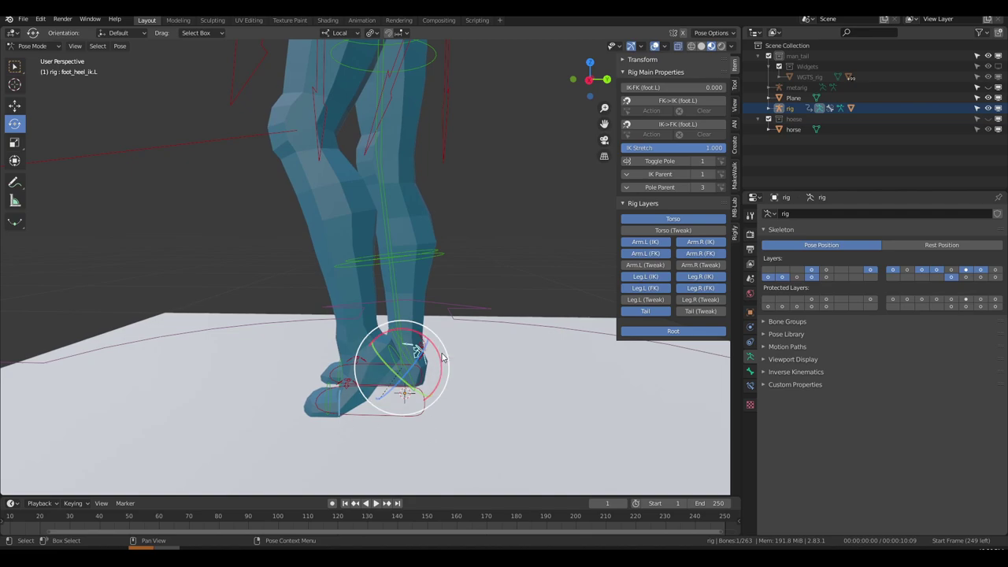
pyautogui.press('x')
pyautogui.press('x')
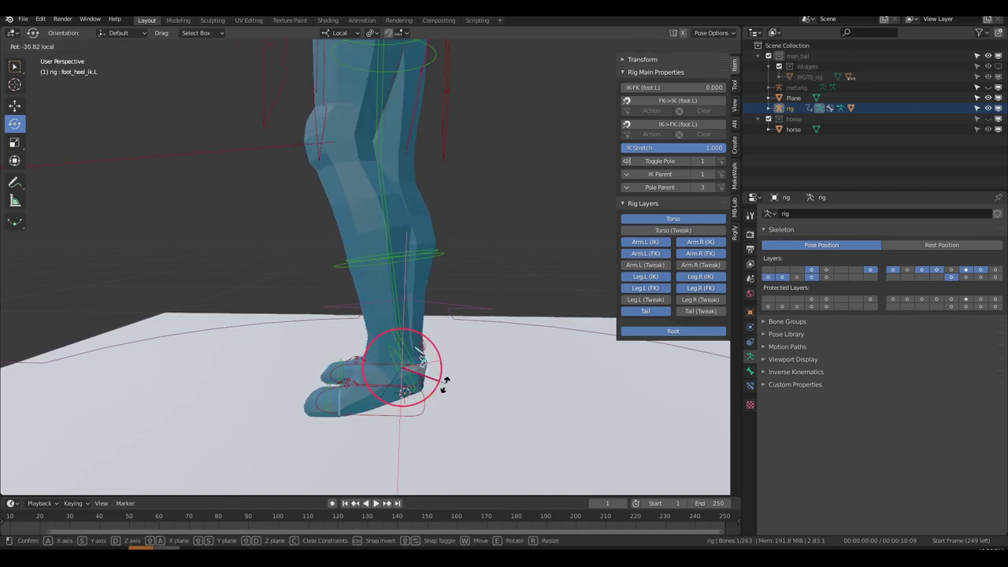
pyautogui.click(419, 429)
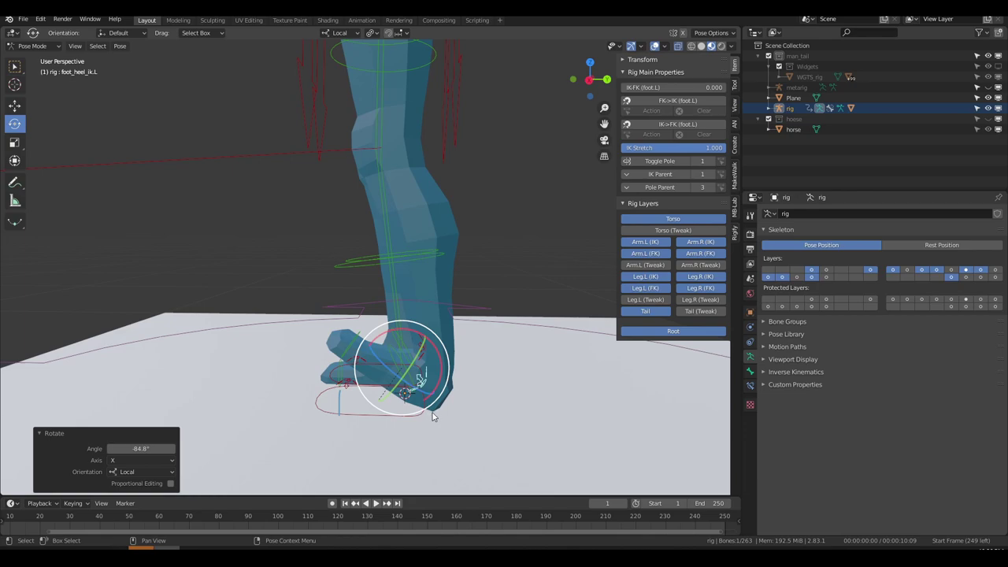
pyautogui.hotkey('ctrl', 'z')
# Step: Try rotating the left foot's spin control about -46° in a side view and undo the rotation
pyautogui.moveTo(374, 374); pyautogui.dragTo(485, 371, button='middle')
pyautogui.moveTo(400, 360); pyautogui.dragTo(445, 366, button='middle')
pyautogui.moveTo(443, 365); pyautogui.dragTo(412, 387)
pyautogui.moveTo(412, 386); pyautogui.dragTo(327, 378, button='middle')
pyautogui.click(328, 380)
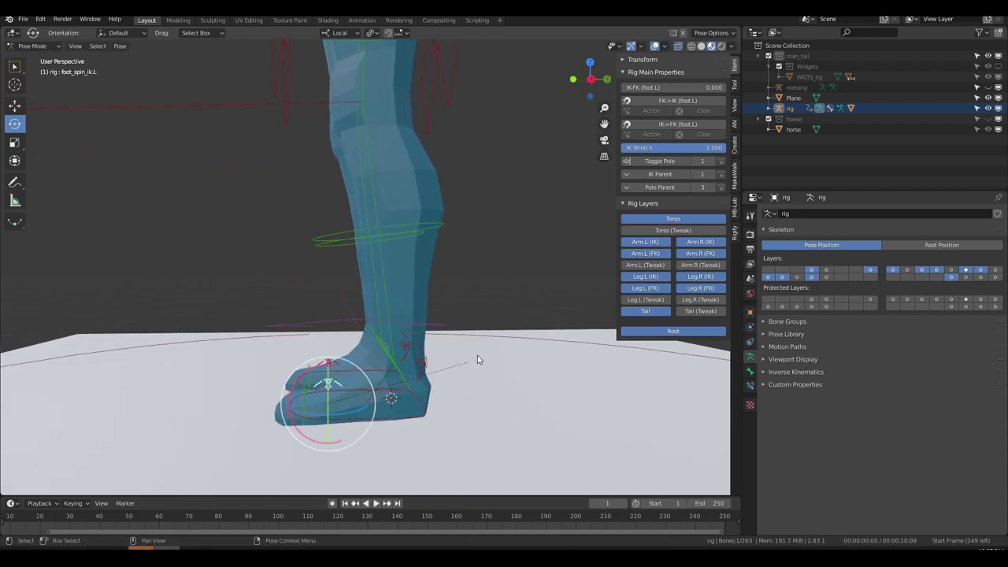
pyautogui.press('r')
pyautogui.click(447, 404)
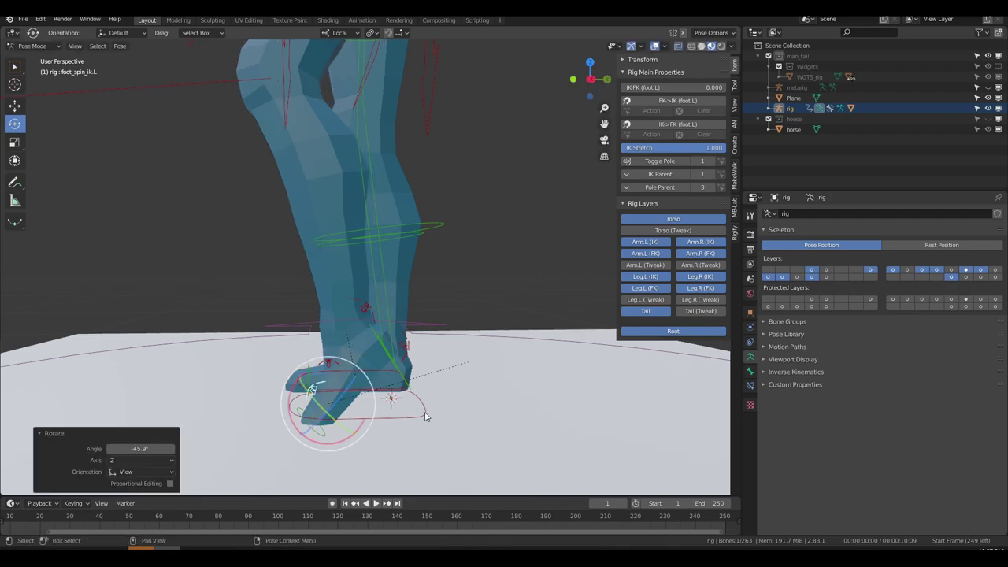
pyautogui.hotkey('ctrl', 'z')
# Step: Try rotating the left IK foot control and the foot spin control to compare their pivots, cancelling both rotations
pyautogui.press('r')
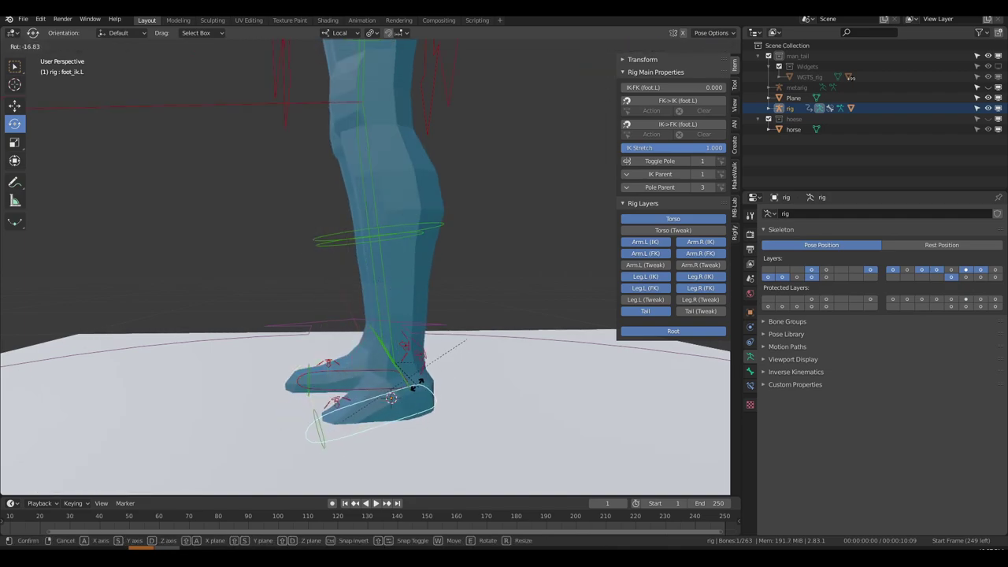
pyautogui.rightClick(409, 368)
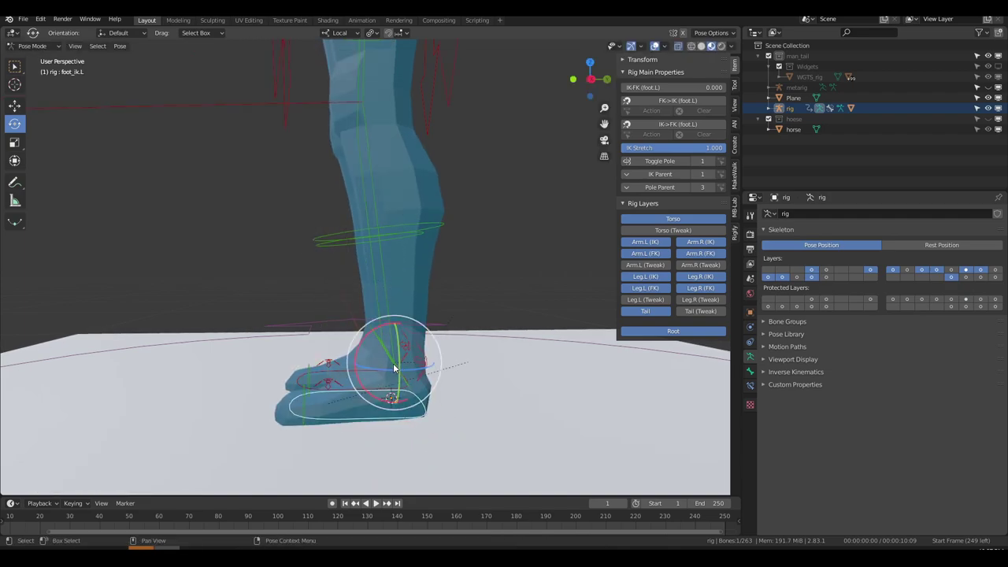
pyautogui.press('w')
pyautogui.click(335, 385)
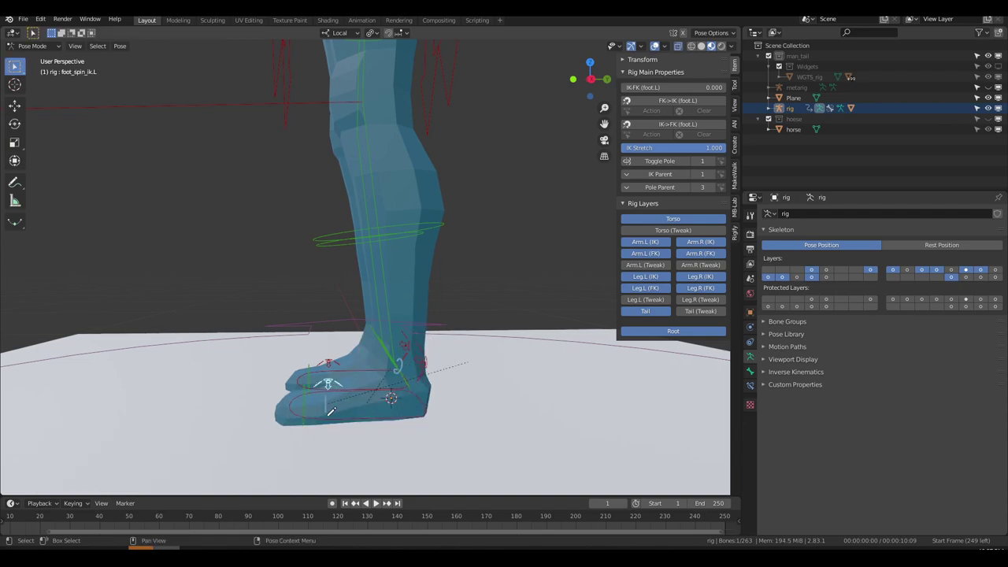
pyautogui.press('r')
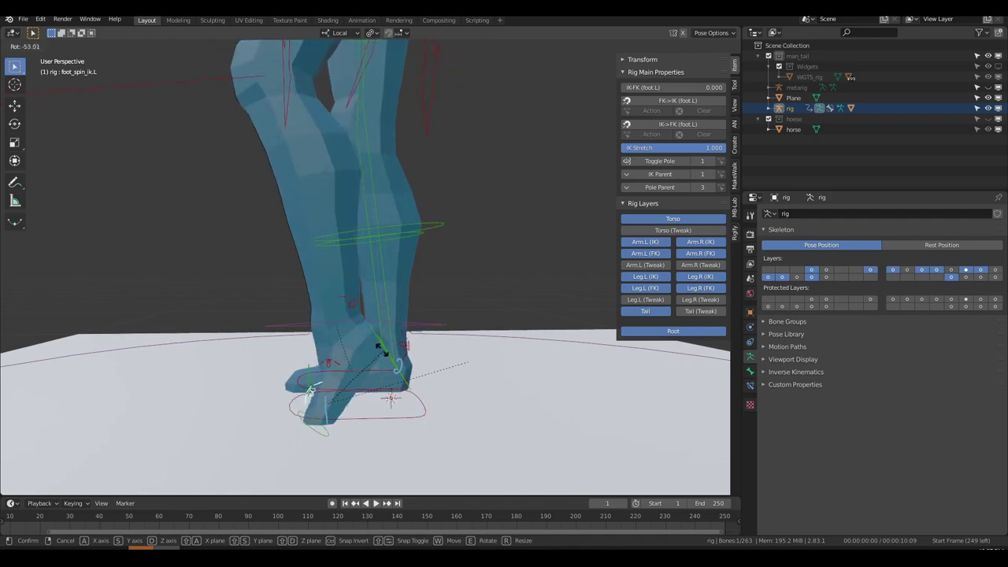
pyautogui.rightClick(402, 392)
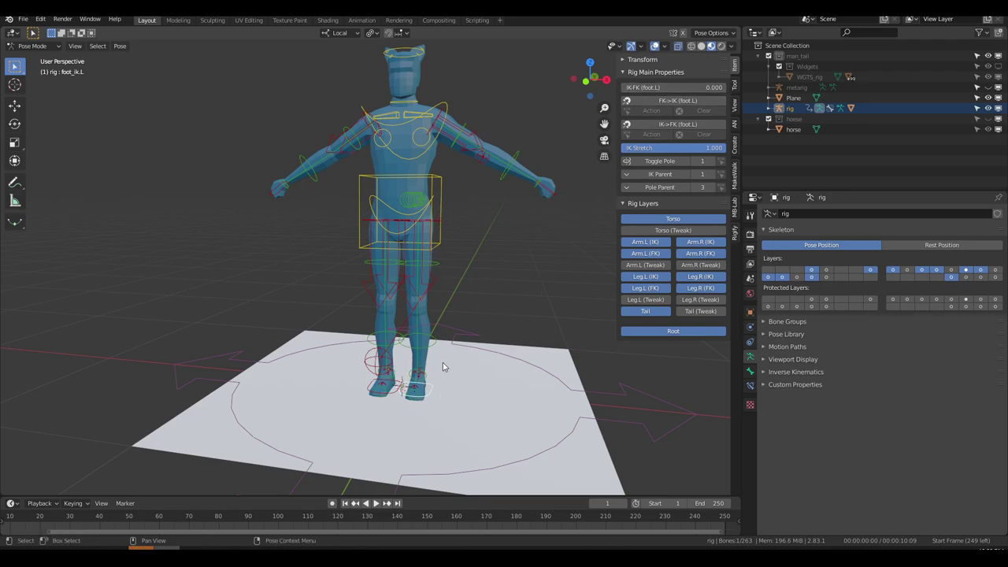
# Step: Move the torso control about 0.14 m along X and 0.22 m down
pyautogui.click(432, 181)
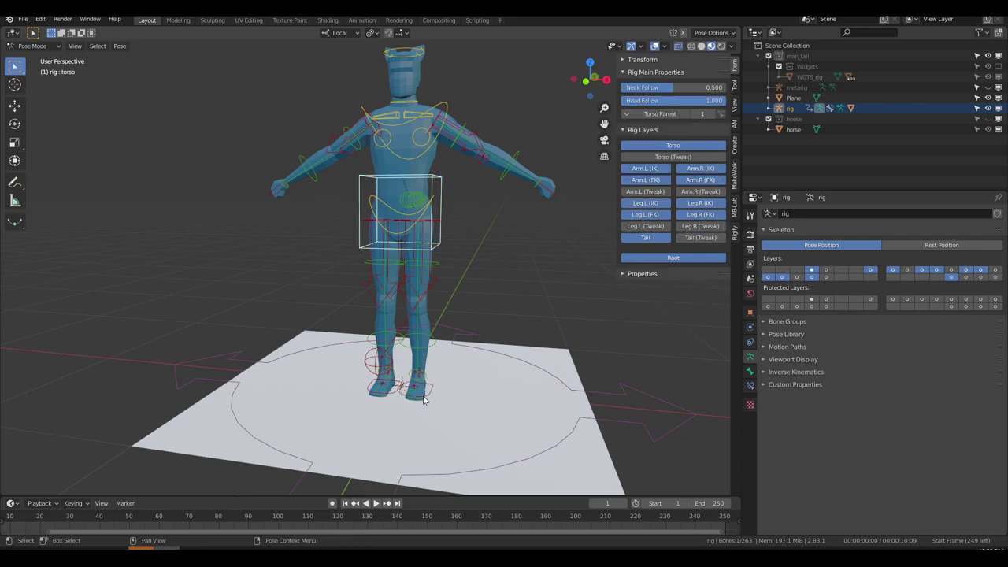
pyautogui.press('g')
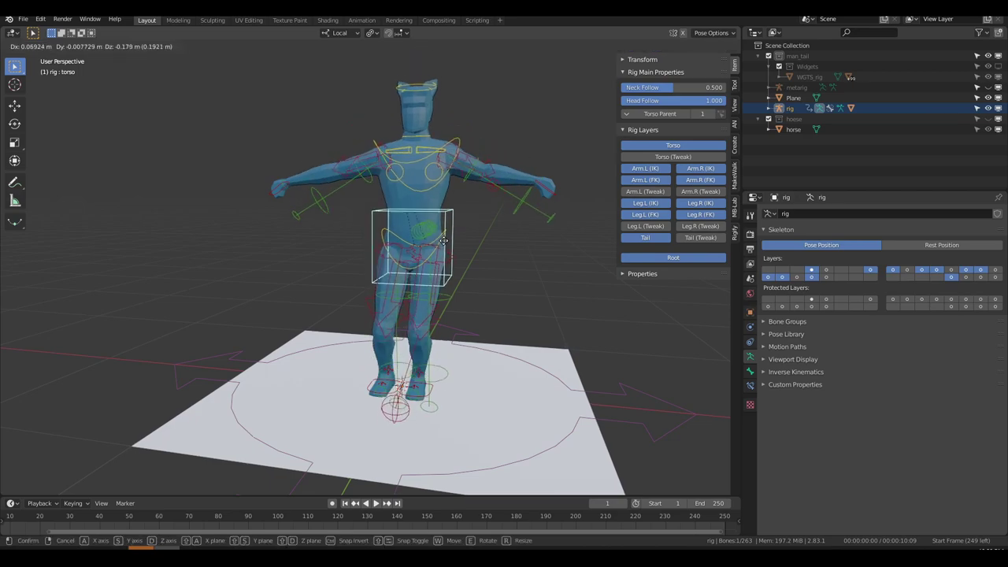
pyautogui.rightClick(453, 245)
pyautogui.press('g')
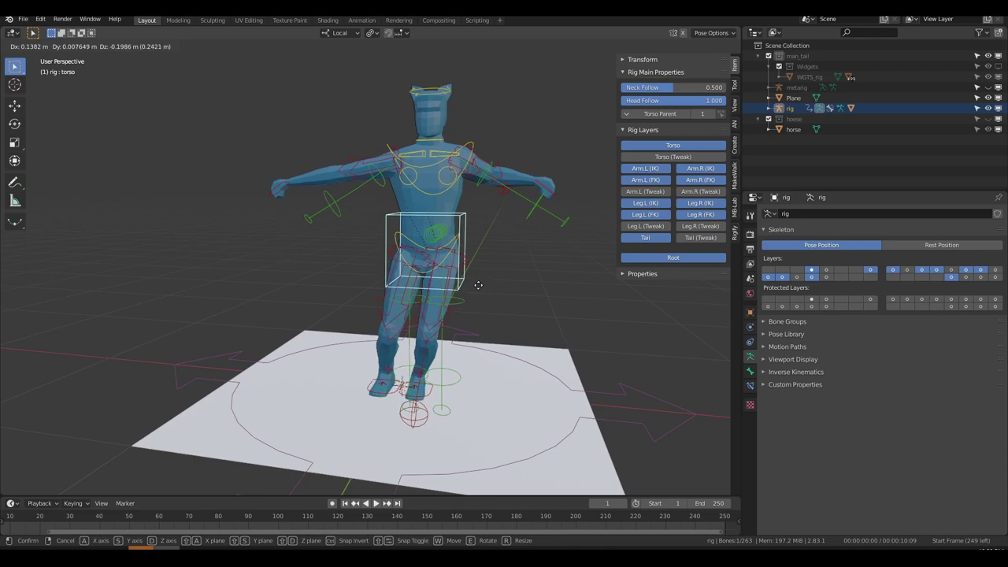
pyautogui.click(482, 293)
# Step: Rotate the torso control about -43° in a side view so the character leans forward
pyautogui.moveTo(507, 280); pyautogui.dragTo(435, 275, button='middle')
pyautogui.press('r')
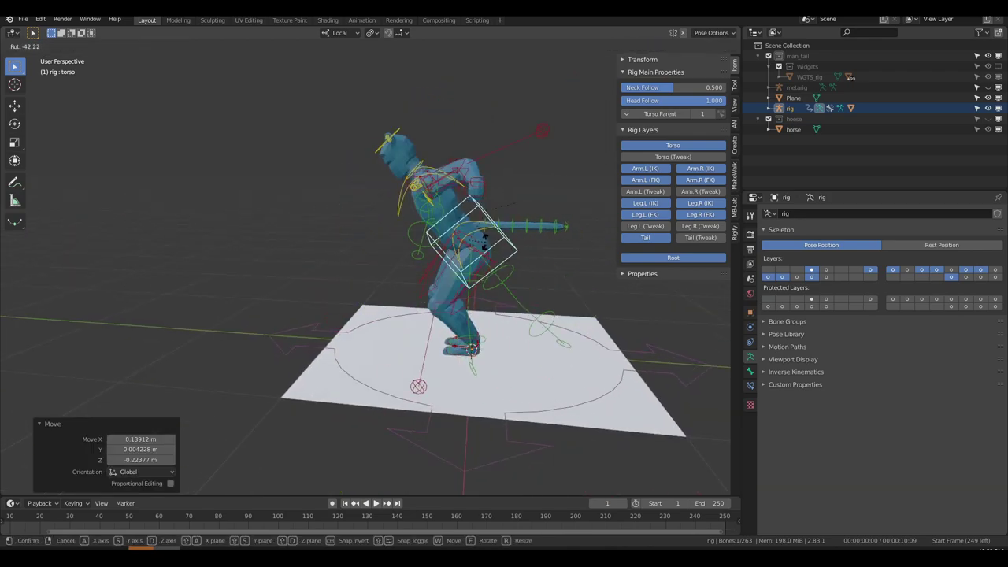
pyautogui.click(505, 315)
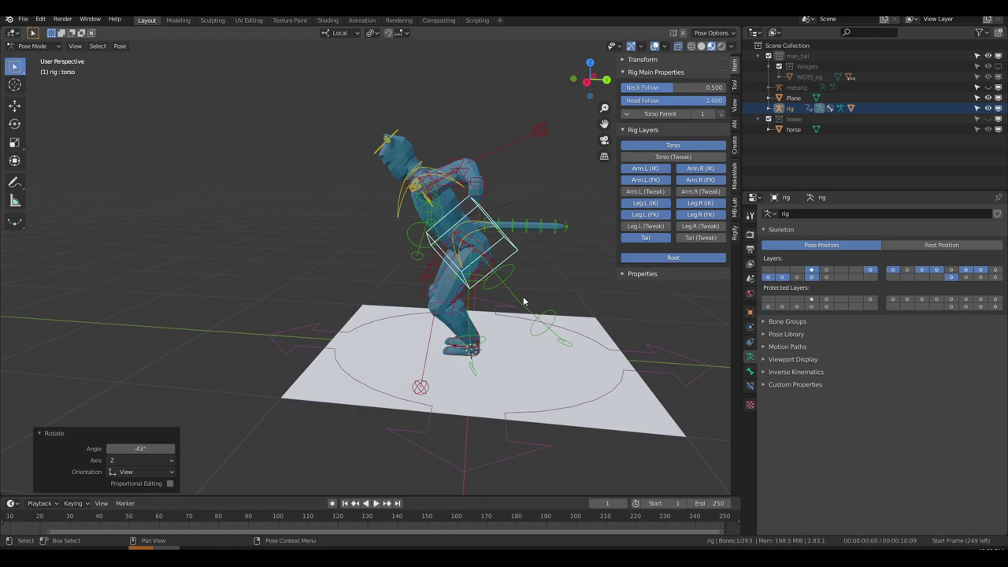
# Step: Try FK Limb Follow at 1 on the left FK thigh and set IK-FK to 1 for the right leg
pyautogui.click(510, 283)
pyautogui.moveTo(637, 88); pyautogui.dragTo(724, 88)
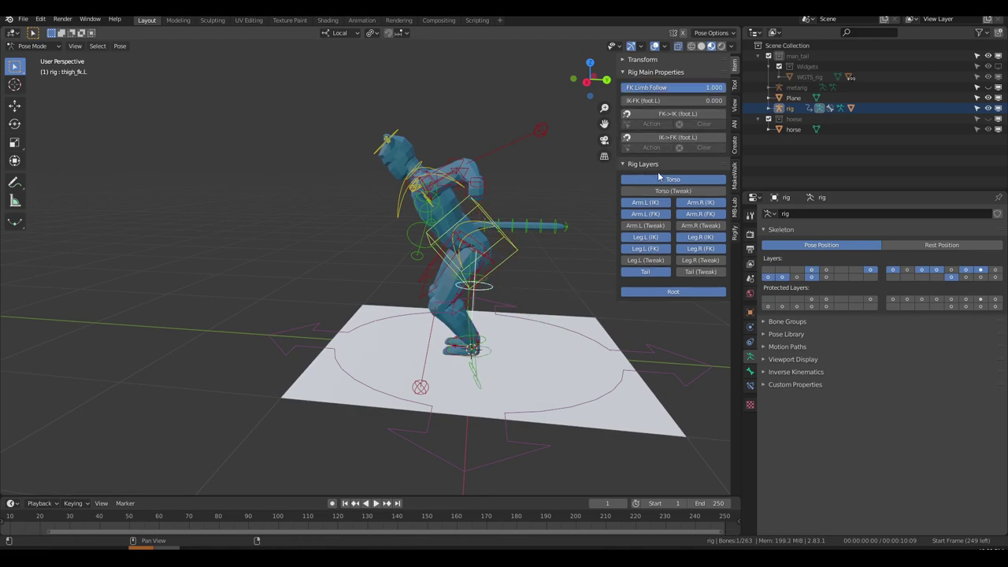
pyautogui.click(646, 116)
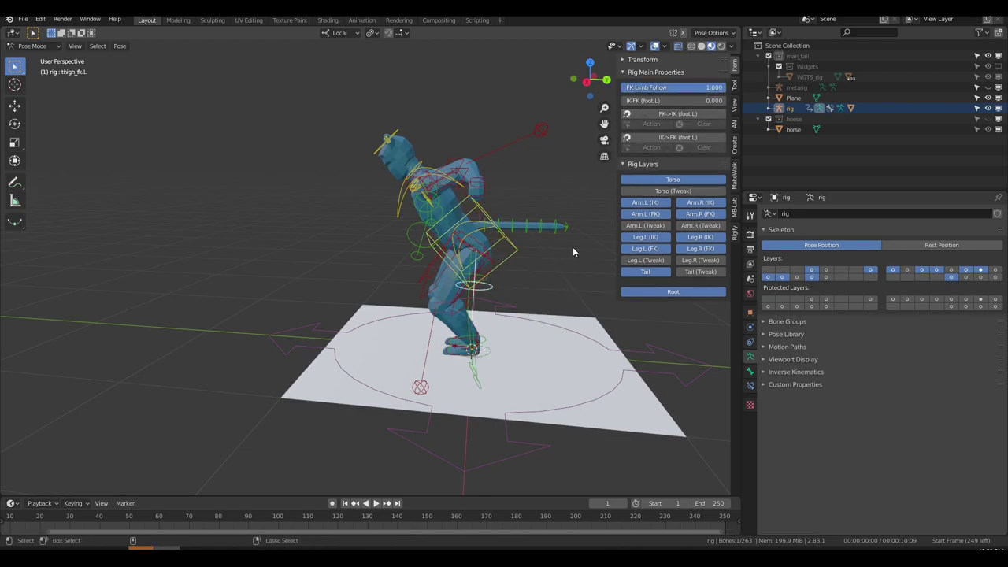
pyautogui.click(462, 282)
pyautogui.click(452, 348)
pyautogui.moveTo(641, 91); pyautogui.dragTo(725, 91)
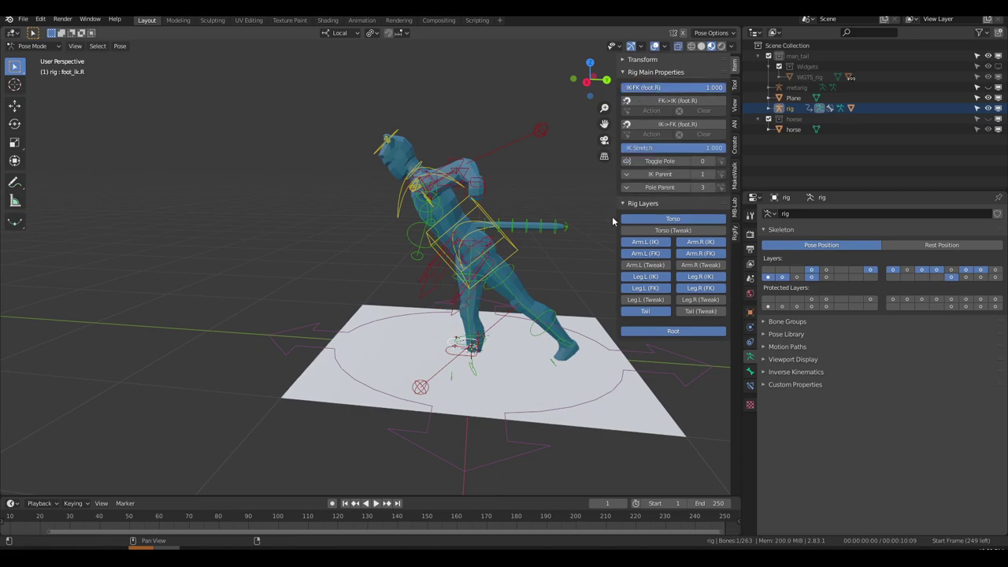
# Step: Rotate the FK thigh and shin controls to swing both legs backward and bend the knees
pyautogui.click(464, 279)
pyautogui.click(462, 279)
pyautogui.press('r')
pyautogui.click(527, 266)
pyautogui.click(510, 274)
pyautogui.press('r')
pyautogui.click(570, 272)
pyautogui.click(571, 274)
pyautogui.press('r')
pyautogui.click(575, 254)
pyautogui.click(565, 241)
pyautogui.press('r')
pyautogui.click(552, 212)
pyautogui.moveTo(535, 279)
pyautogui.keyDown('alt'); pyautogui.mouseDown()
pyautogui.moveTo(605, 275)
pyautogui.moveTo(538, 277)
pyautogui.moveTo(616, 264)
pyautogui.moveTo(530, 270)
pyautogui.mouseUp(); pyautogui.keyUp('alt')
# Step: Select every control and clear all transforms to return the character to its rest pose
pyautogui.press('a')
pyautogui.click(120, 46)
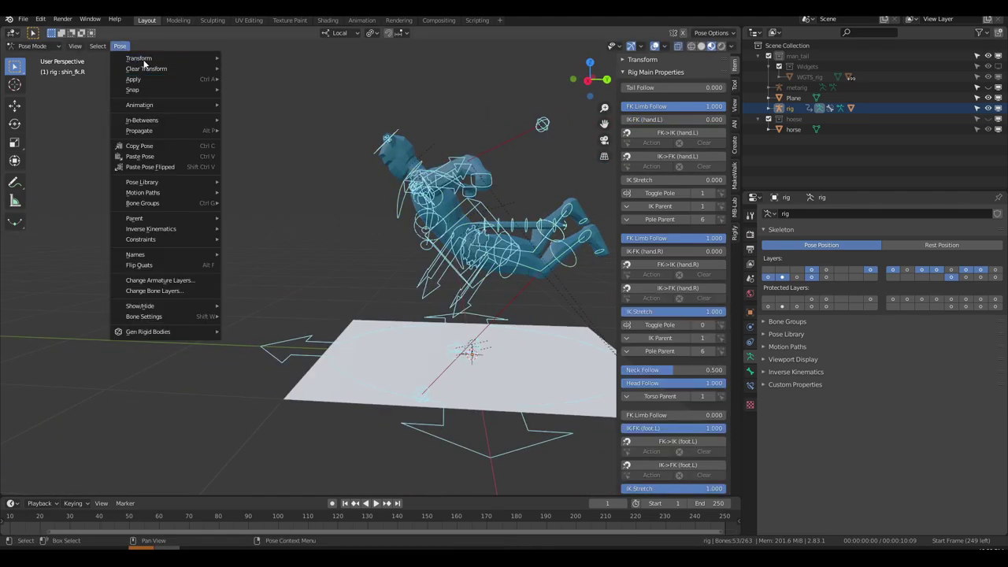
pyautogui.moveTo(157, 69)
pyautogui.click(240, 69)
# Step: Set IK-FK to 1 for the left arm and rotate its FK upper arm control down beside the body
pyautogui.moveTo(386, 206); pyautogui.dragTo(440, 207, button='middle')
pyautogui.scroll(3, 462, 225)
pyautogui.click(420, 108)
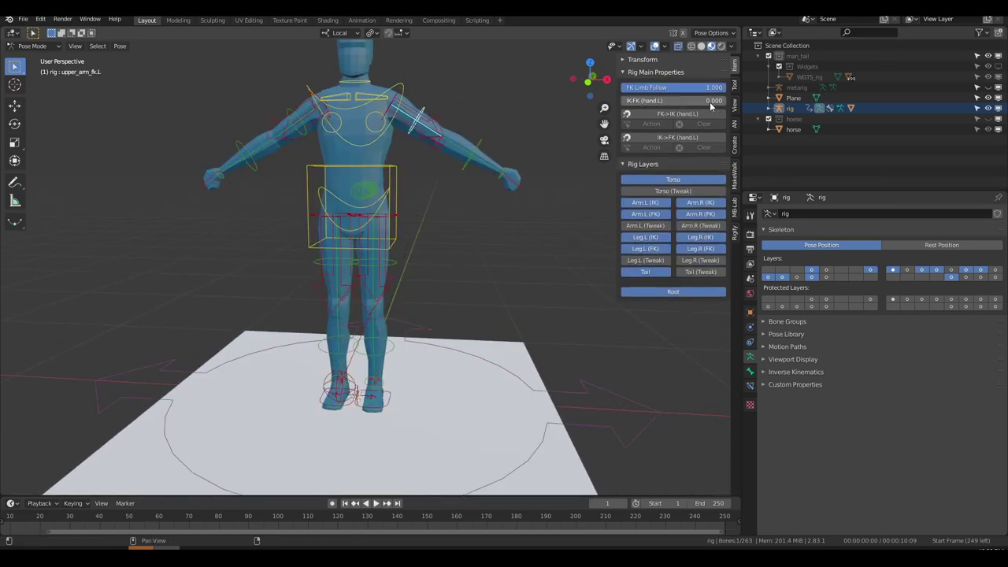
pyautogui.press('r')
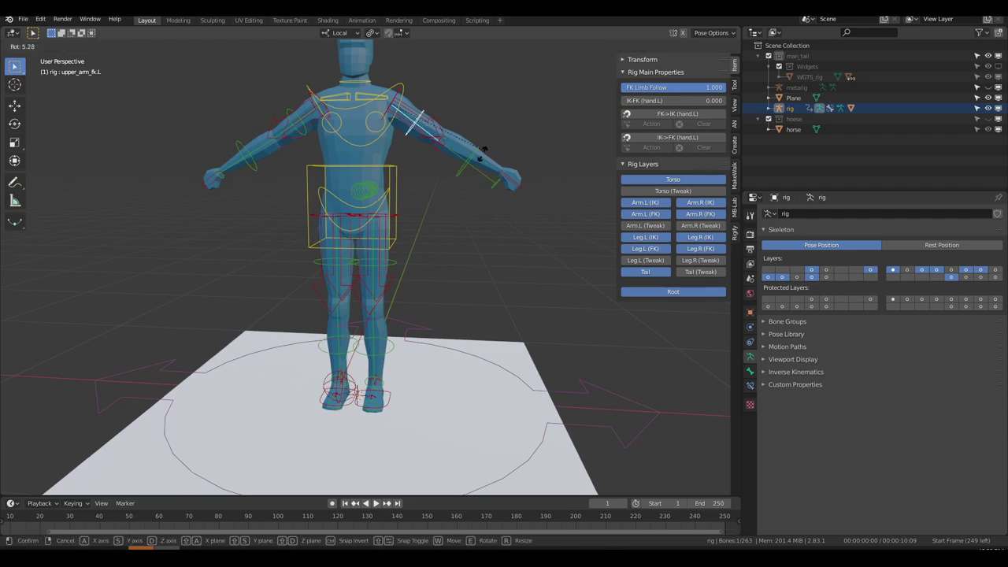
pyautogui.rightClick(488, 152)
pyautogui.moveTo(632, 101); pyautogui.dragTo(724, 101)
pyautogui.press('r')
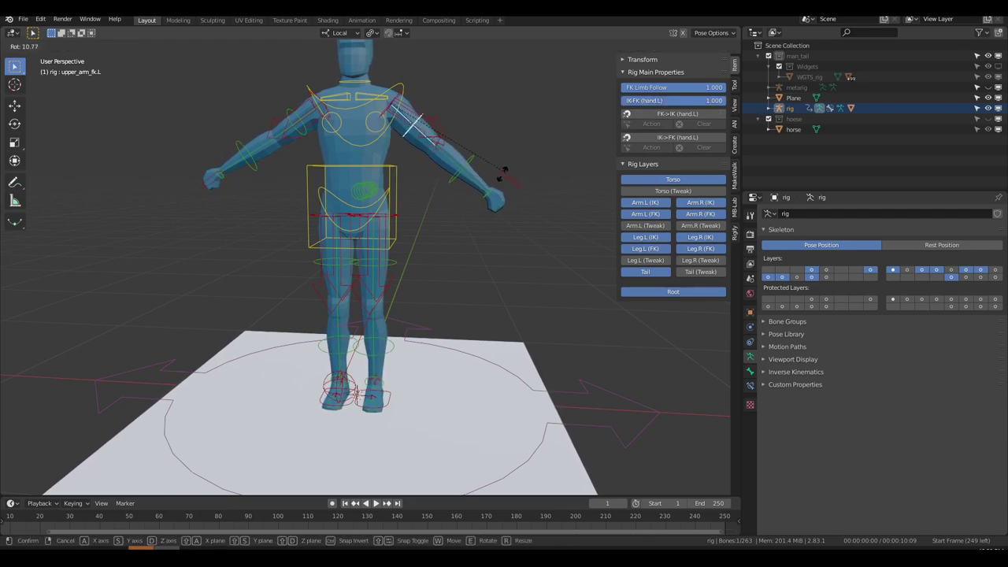
pyautogui.click(291, 154)
# Step: Set IK-FK to 1 for the right arm and rotate its FK upper arm control down toward the body
pyautogui.click(295, 126)
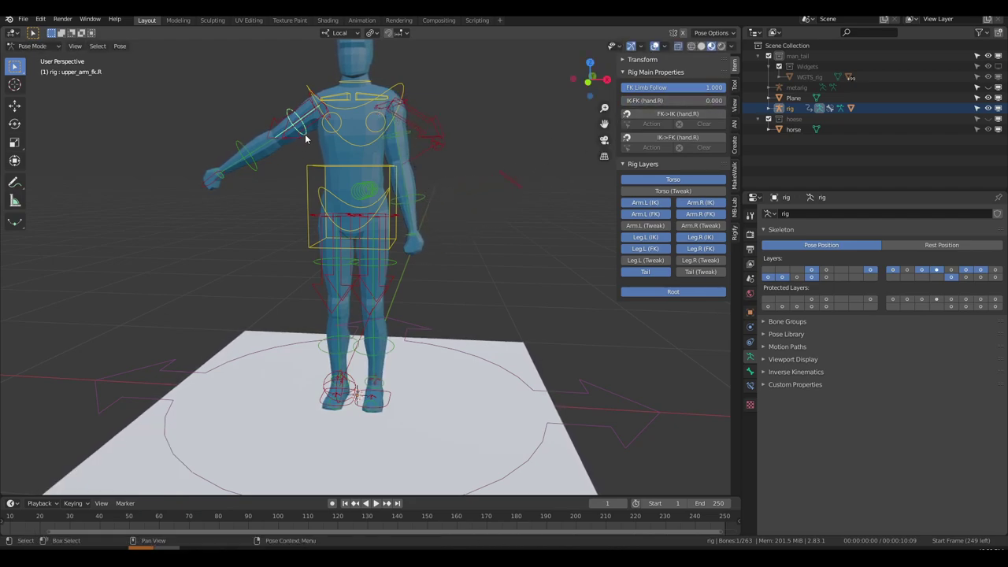
pyautogui.press('r')
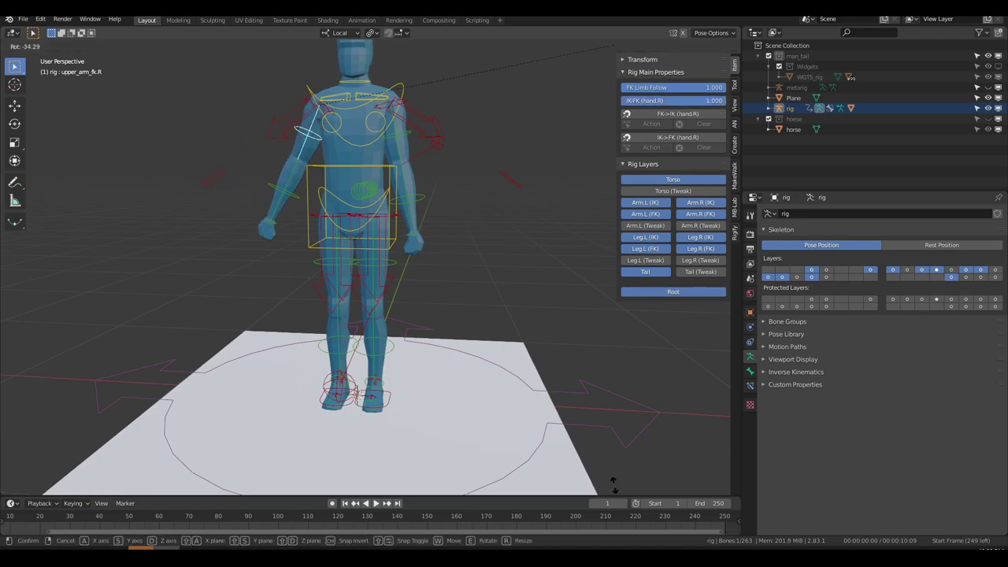
pyautogui.click(574, 423)
# Step: Try swinging the left arm backward by rotating its FK upper arm control in a side view
pyautogui.moveTo(574, 423); pyautogui.dragTo(401, 142, button='middle')
pyautogui.click(402, 142)
pyautogui.press('r')
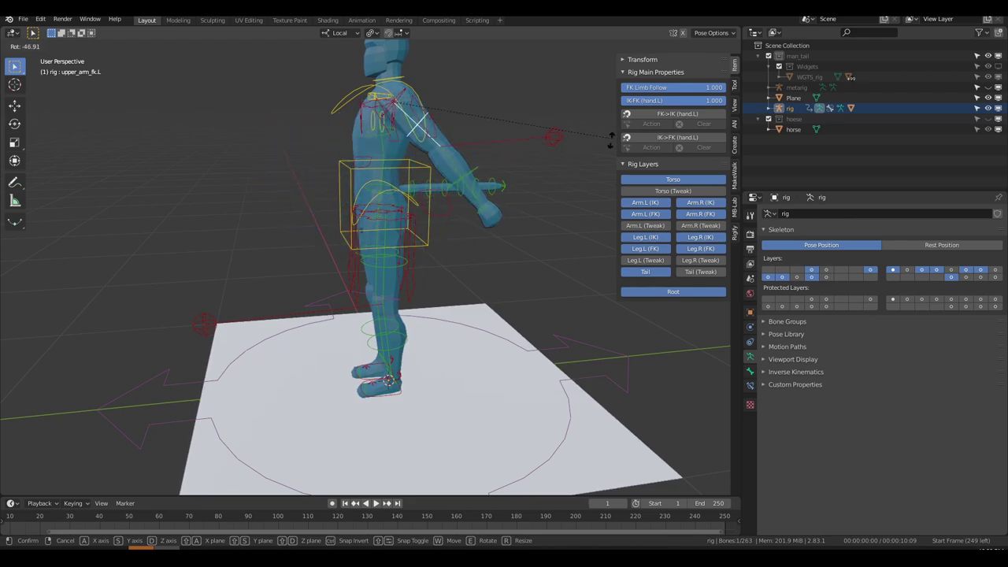
pyautogui.rightClick(421, 236)
pyautogui.moveTo(422, 238); pyautogui.dragTo(471, 247, button='middle')
pyautogui.click(525, 176)
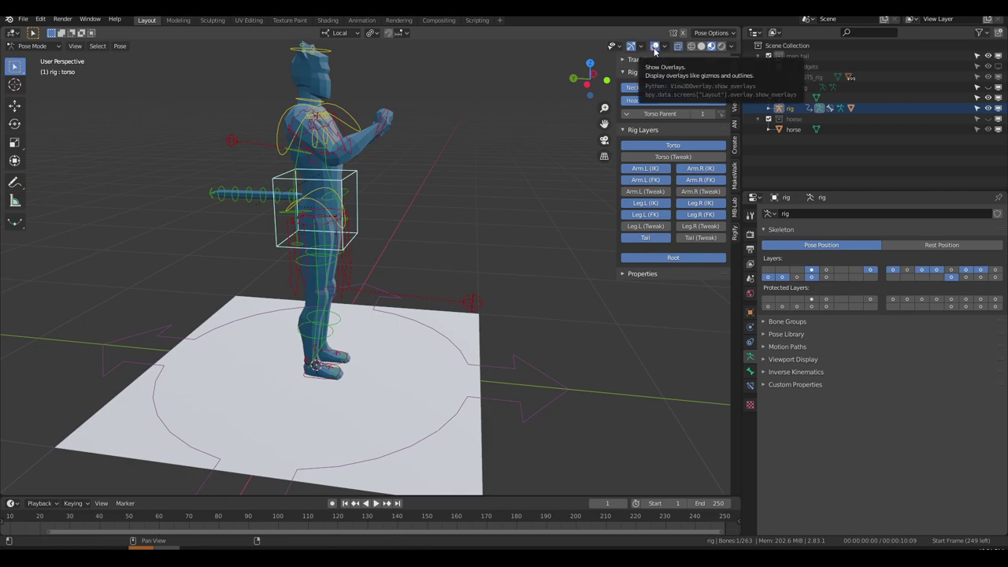
# Step: Set IK-FK to 0 on the left leg's IK thigh control to switch that leg to IK
pyautogui.press('g')
pyautogui.press('Escape')
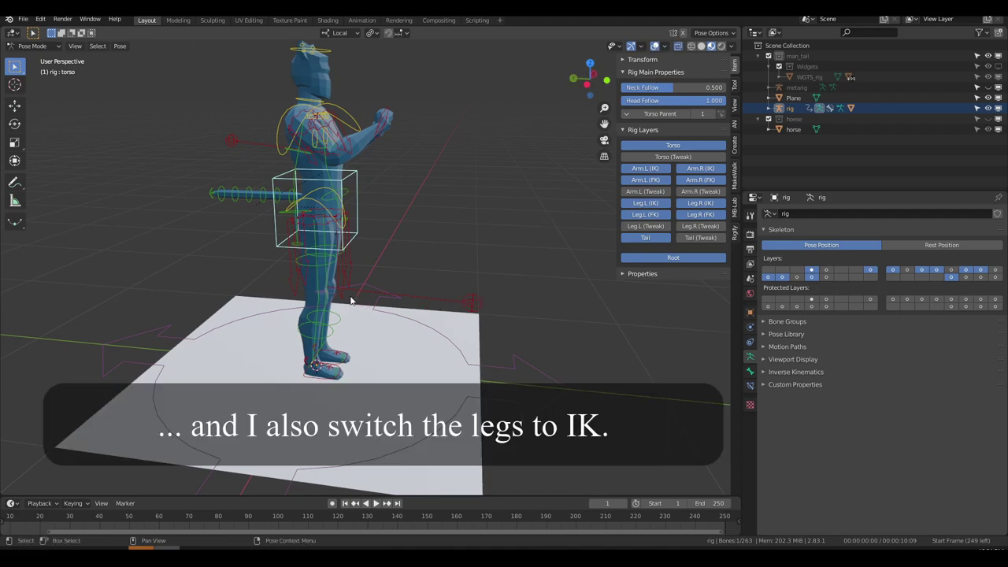
pyautogui.click(342, 293)
pyautogui.moveTo(661, 87); pyautogui.dragTo(622, 88)
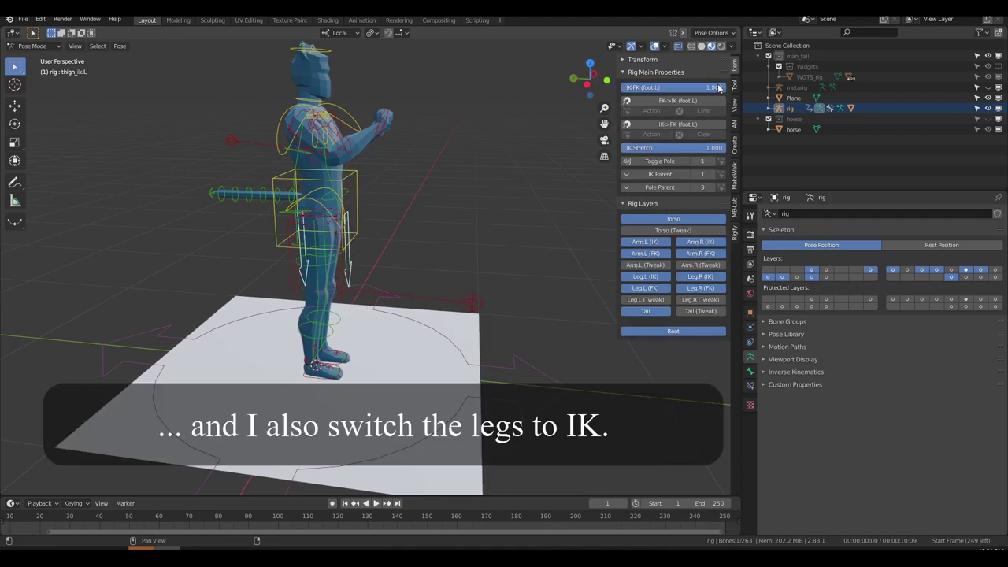
# Step: Hide the viewport overlays and move the torso control to bend the character's IK legs
pyautogui.click(369, 180)
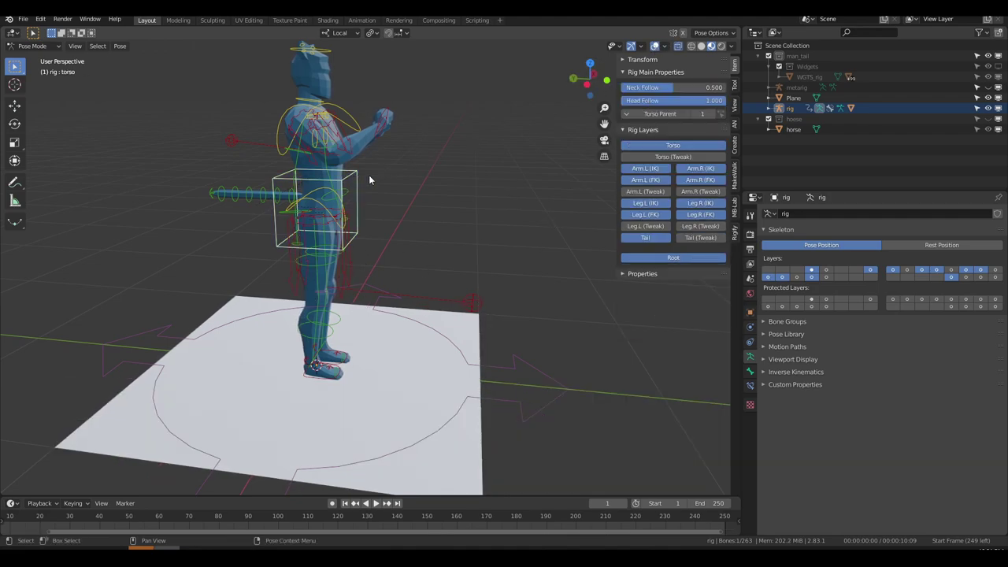
pyautogui.click(655, 49)
pyautogui.moveTo(417, 167); pyautogui.dragTo(531, 179, button='middle')
pyautogui.press('g')
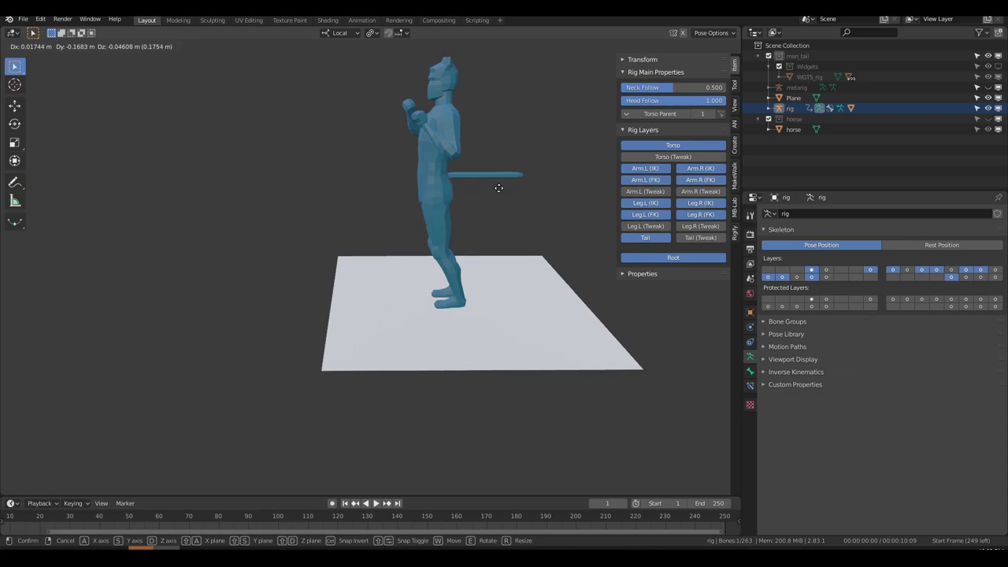
pyautogui.click(503, 188)
pyautogui.moveTo(502, 188); pyautogui.dragTo(547, 200, button='middle')
# Step: Show the viewport overlays again, select every control and clear all transforms
pyautogui.click(663, 46)
pyautogui.click(654, 45)
pyautogui.press('a')
pyautogui.click(119, 46)
pyautogui.moveTo(147, 69)
pyautogui.click(248, 68)
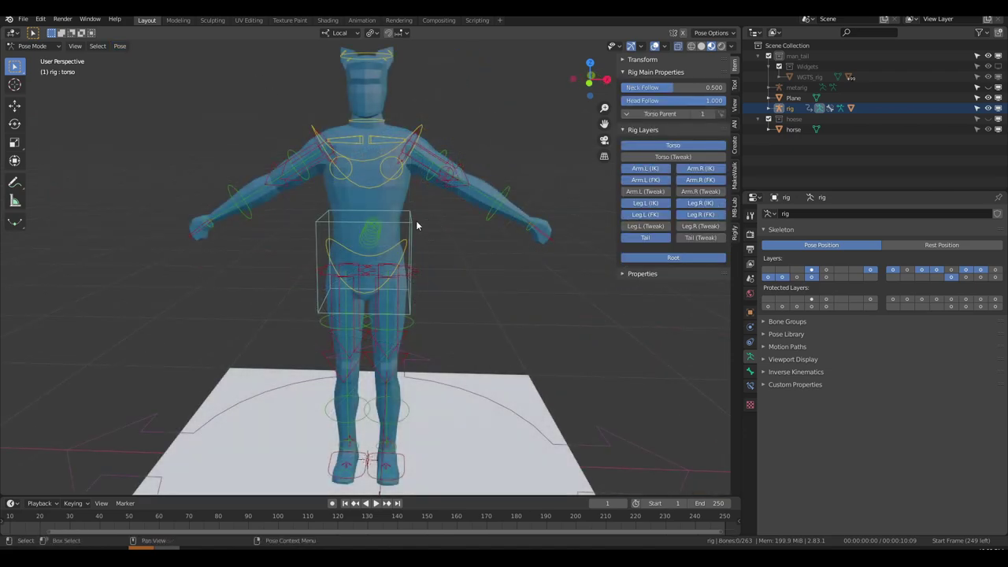
# Step: Try moving the torso control around to shift the whole body
pyautogui.click(410, 226)
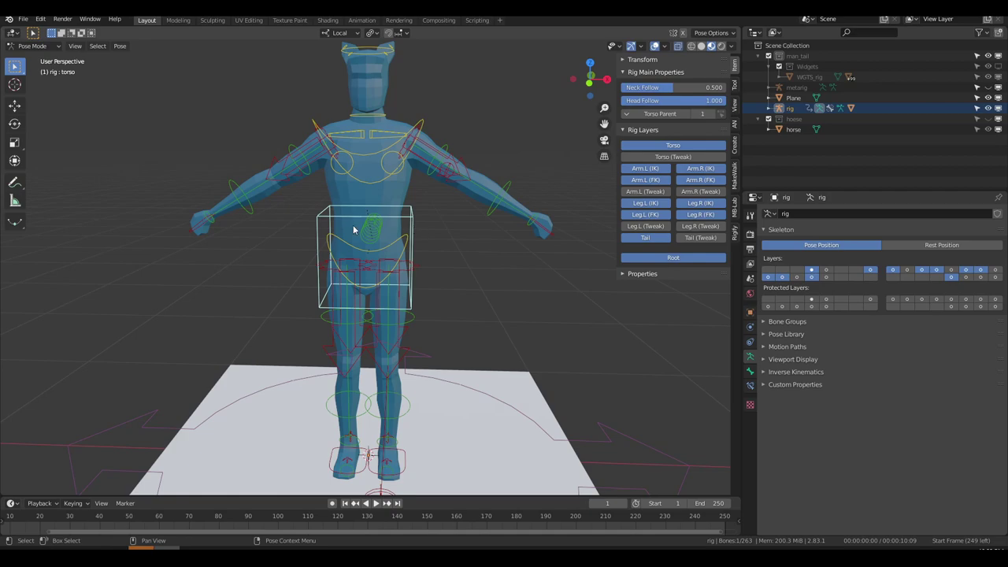
pyautogui.press('g')
pyautogui.rightClick(439, 282)
pyautogui.press('g')
pyautogui.click(419, 267)
# Step: Try tilting the hips control sideways and clear the transforms of every control
pyautogui.click(410, 266)
pyautogui.press('r')
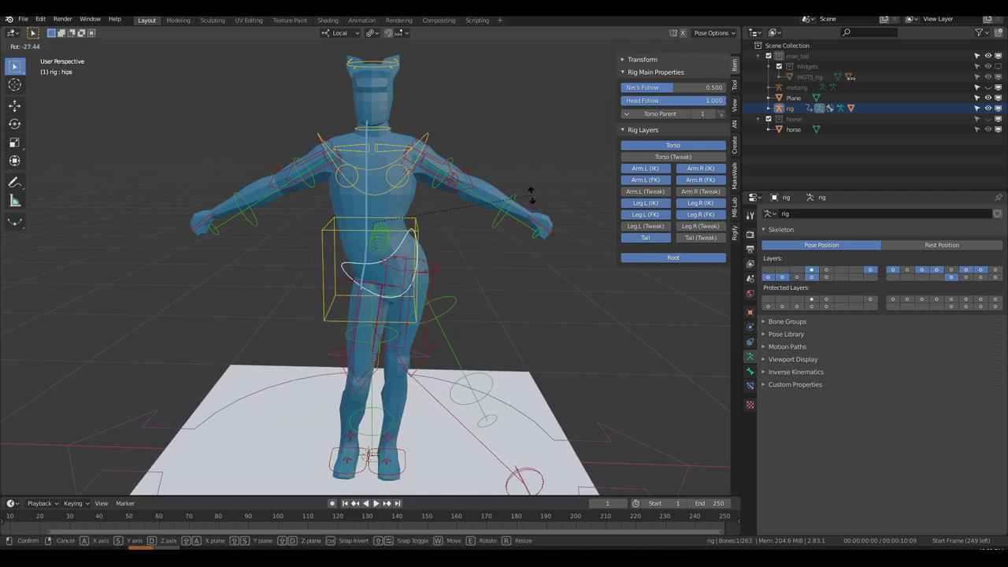
pyautogui.press('Escape')
pyautogui.press('a')
pyautogui.click(125, 46)
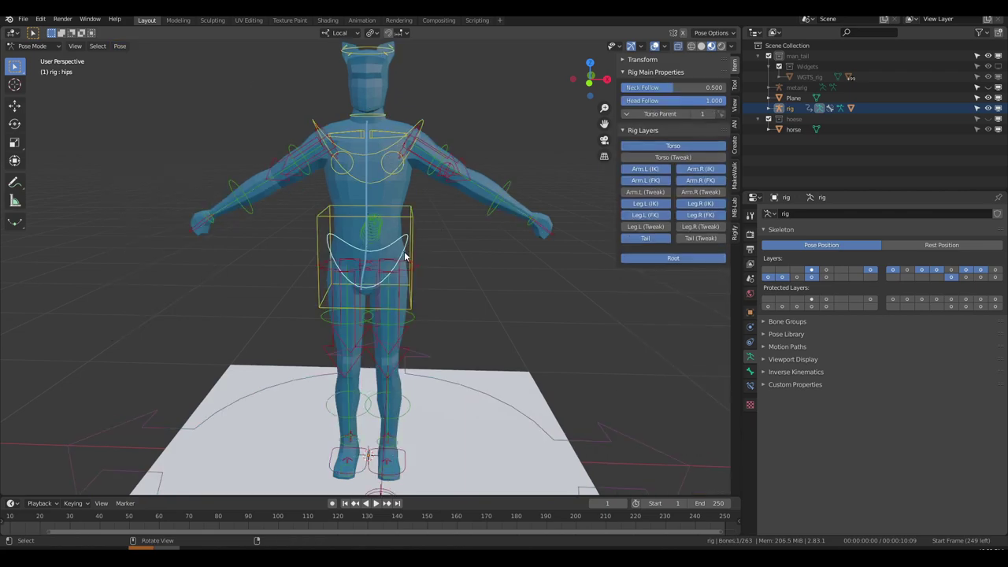
# Step: Rotate the hips control by -43.1° and draw an annotation line across the waist
pyautogui.press('r')
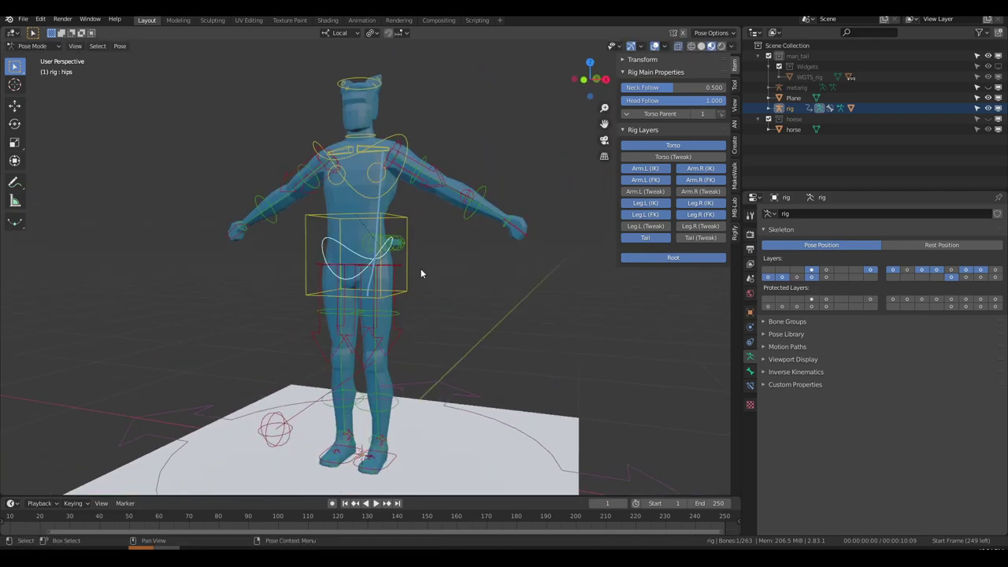
pyautogui.moveTo(420, 269); pyautogui.dragTo(359, 250, button='middle')
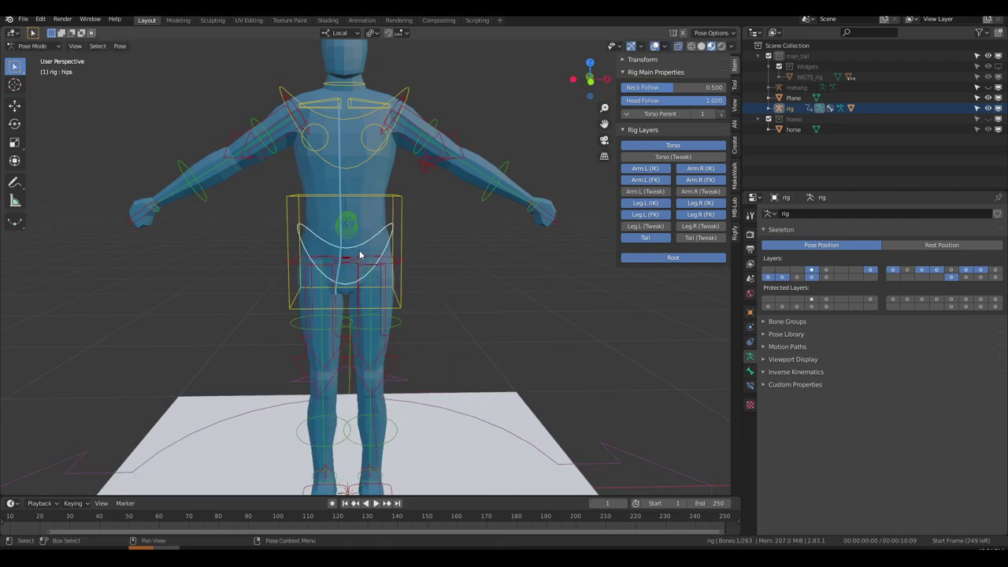
pyautogui.press('r')
pyautogui.click(354, 225)
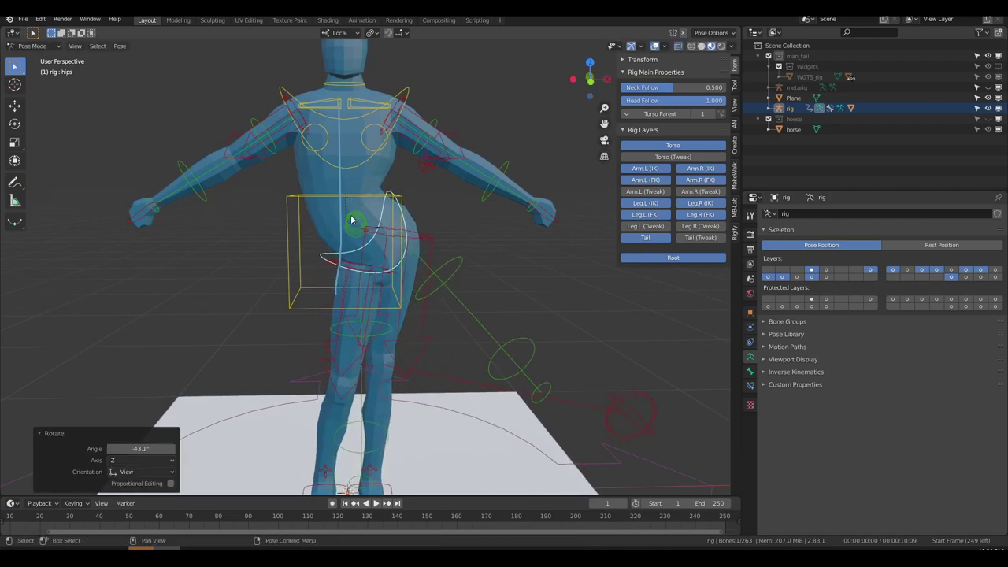
pyautogui.click(344, 196)
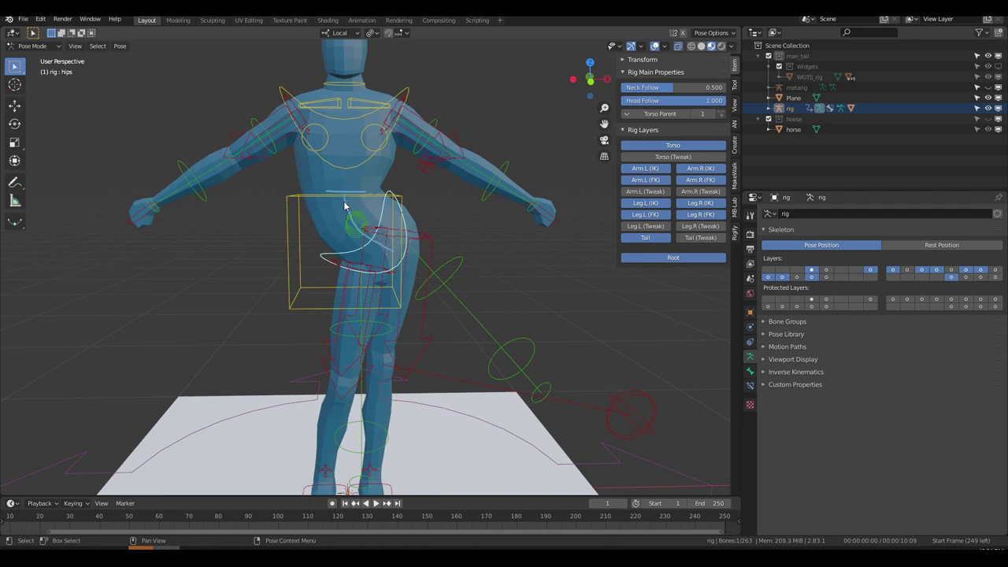
# Step: Rotate the chest control to tilt the upper body and clear the pose transforms
pyautogui.click(363, 160)
pyautogui.moveTo(363, 160); pyautogui.dragTo(363, 215, button='middle')
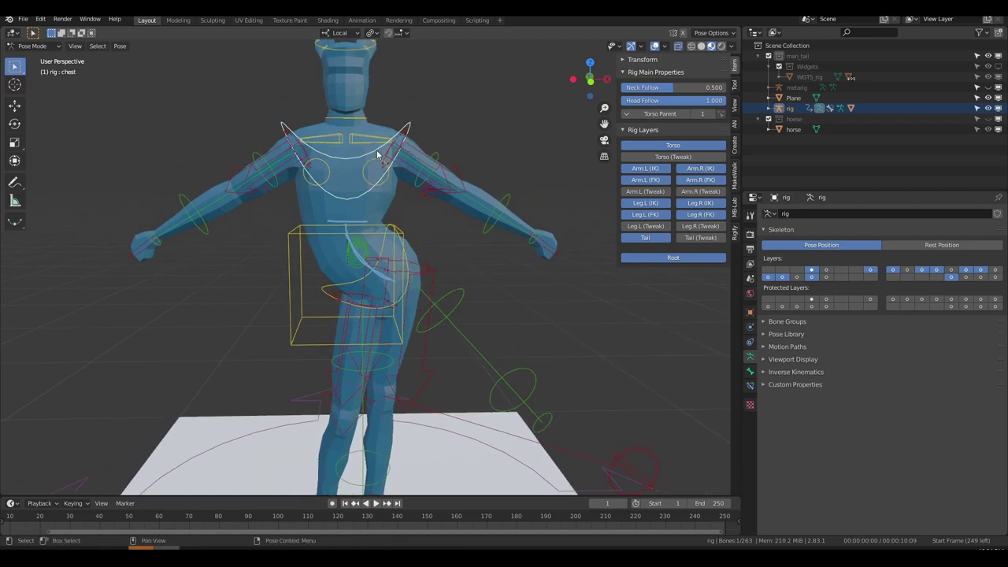
pyautogui.press('r')
pyautogui.click(403, 183)
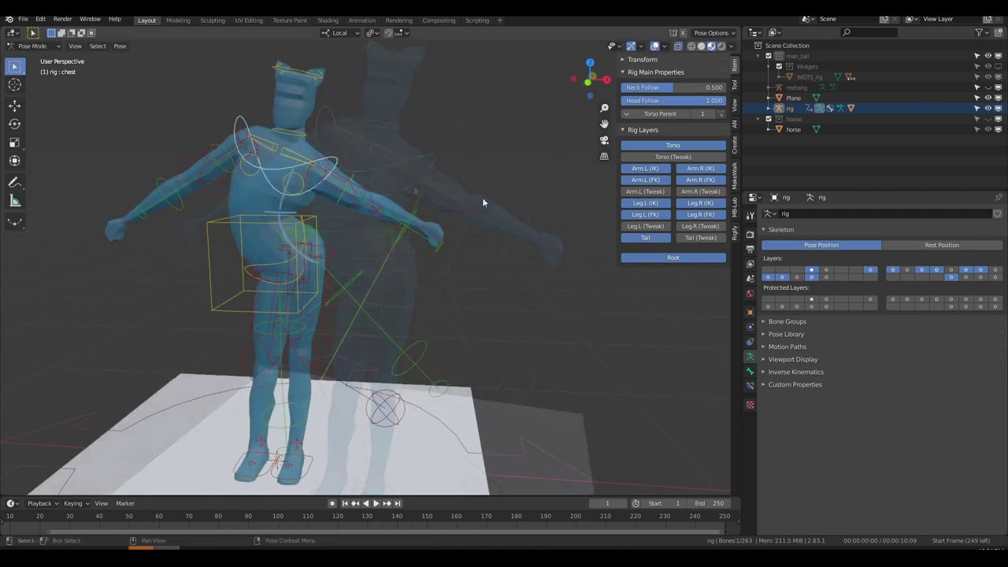
pyautogui.click(120, 45)
pyautogui.click(260, 96)
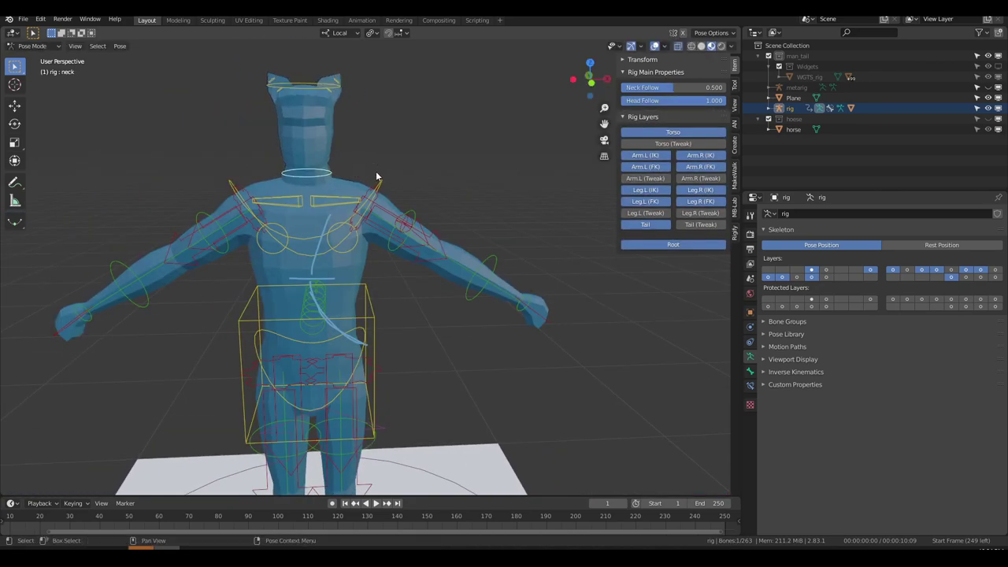
# Step: Try rotating the neck control before and after setting Head Follow to 0
pyautogui.press('r')
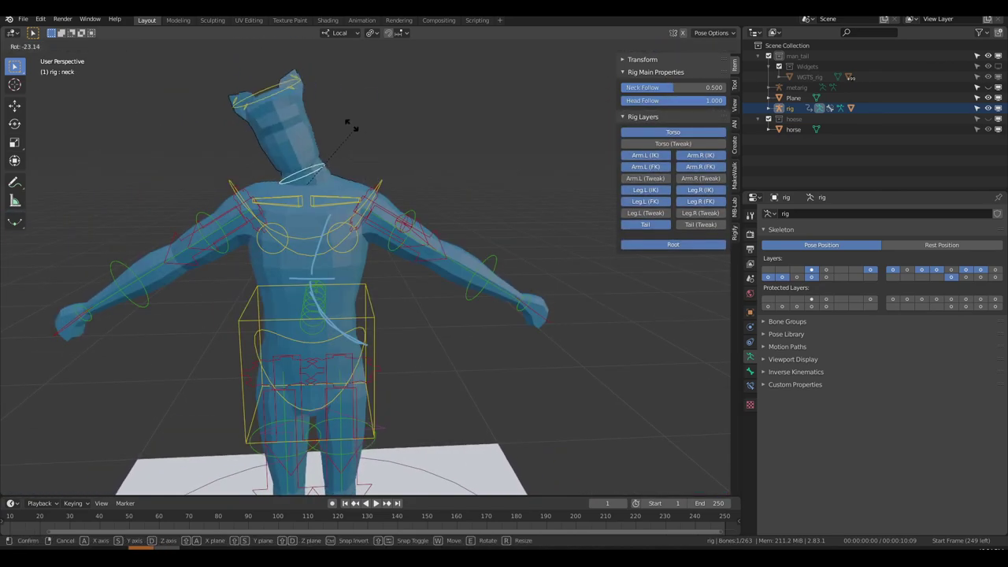
pyautogui.press('Escape')
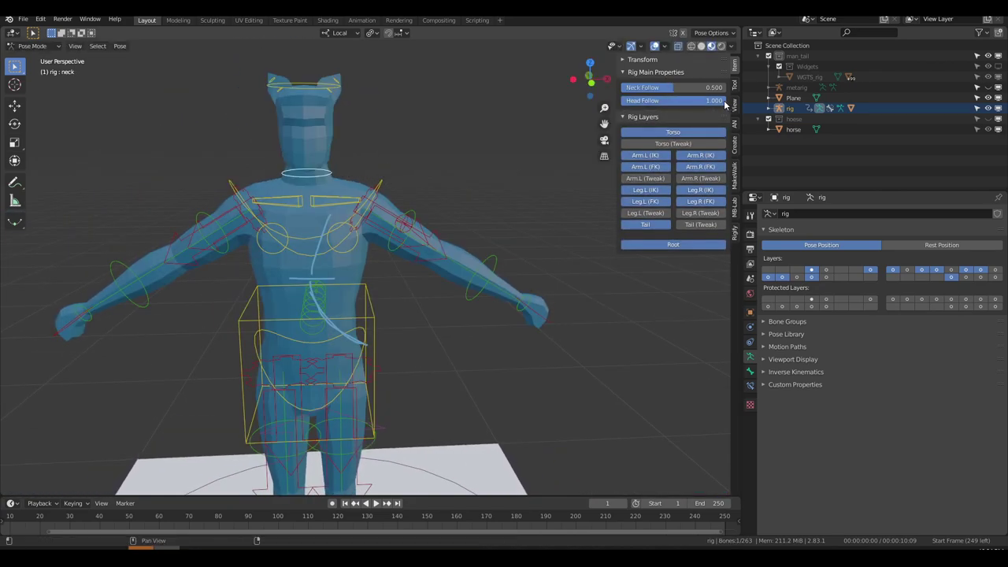
pyautogui.moveTo(714, 100); pyautogui.dragTo(620, 100)
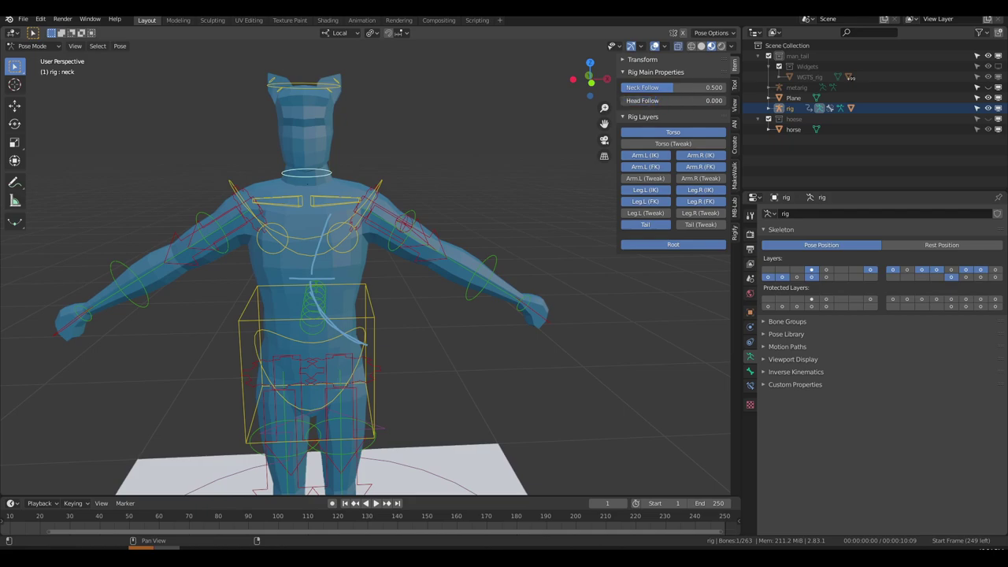
pyautogui.press('r')
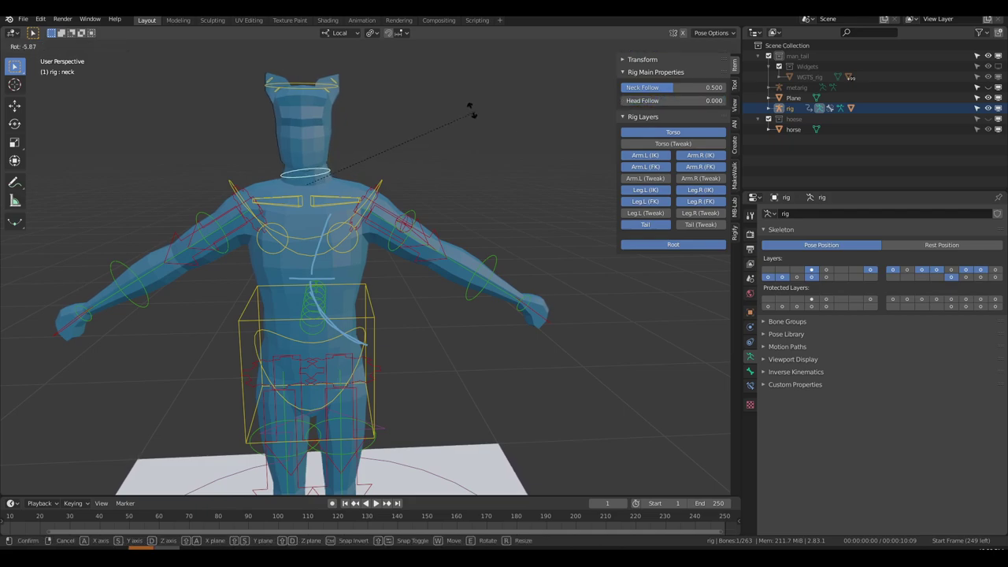
pyautogui.rightClick(427, 222)
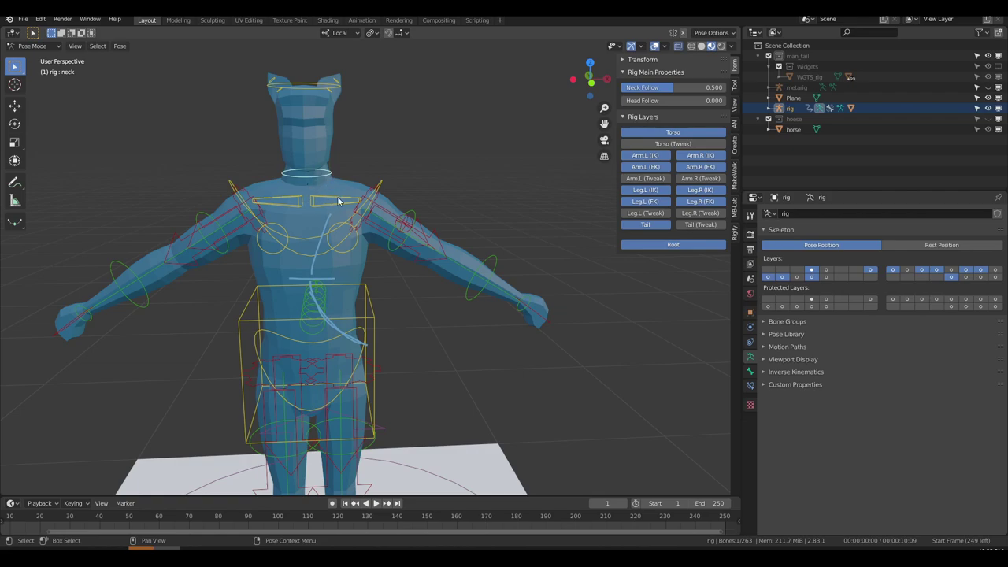
# Step: Draw an annotation line along the upper side of the left arm and select the head control
pyautogui.click(477, 268)
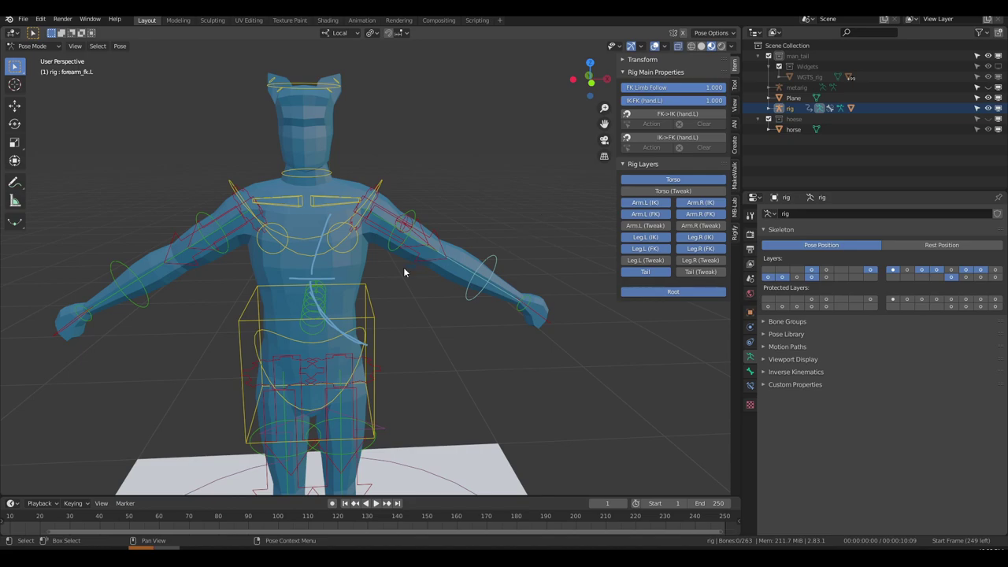
pyautogui.moveTo(392, 187); pyautogui.dragTo(512, 242)
pyautogui.click(310, 93)
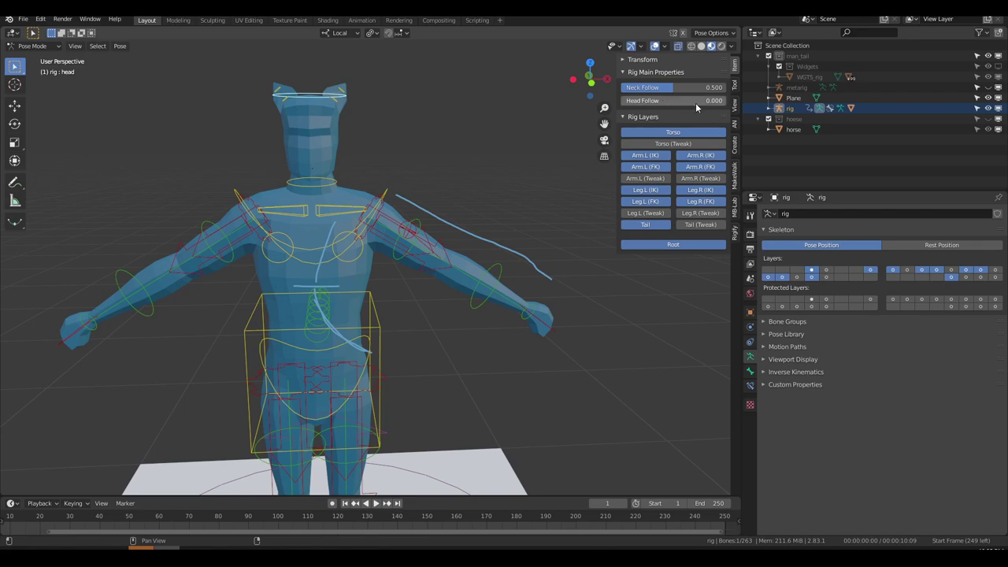
# Step: Try rotating the neck control and the head control with Head Follow at 0
pyautogui.click(336, 184)
pyautogui.press('r')
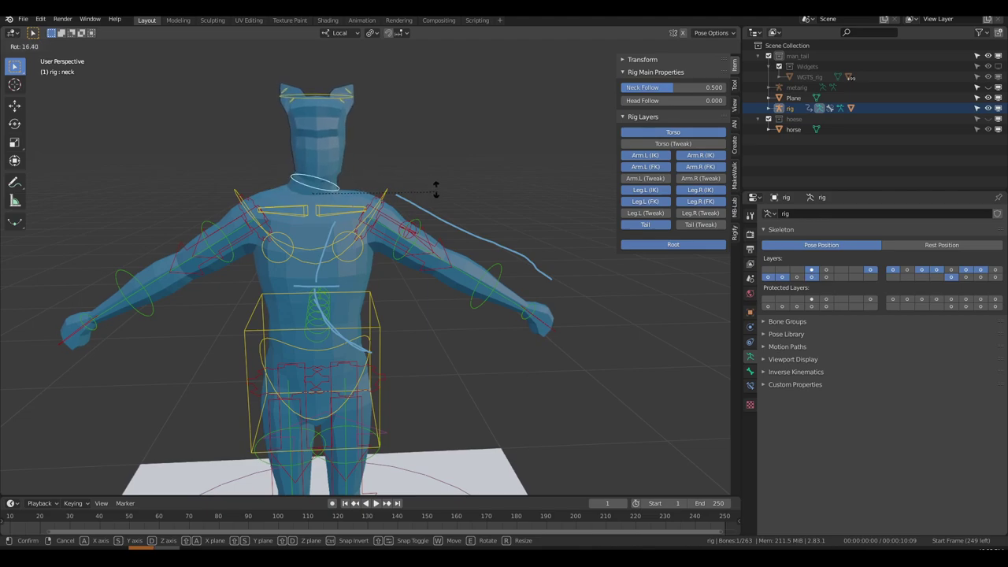
pyautogui.press('Escape')
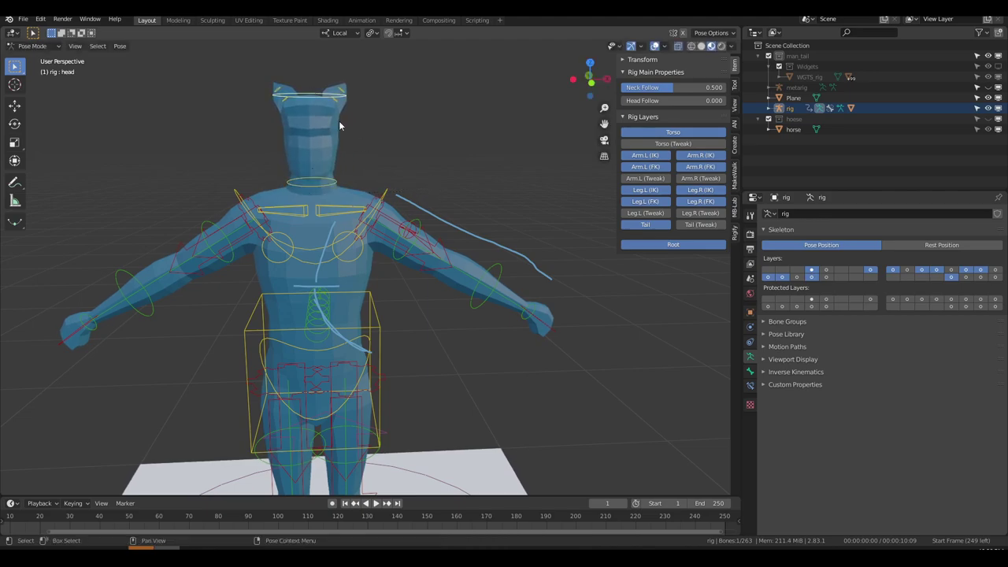
pyautogui.moveTo(337, 121)
pyautogui.mouseDown(button='middle')
pyautogui.moveTo(282, 115)
pyautogui.moveTo(322, 115)
pyautogui.mouseUp(button='middle')
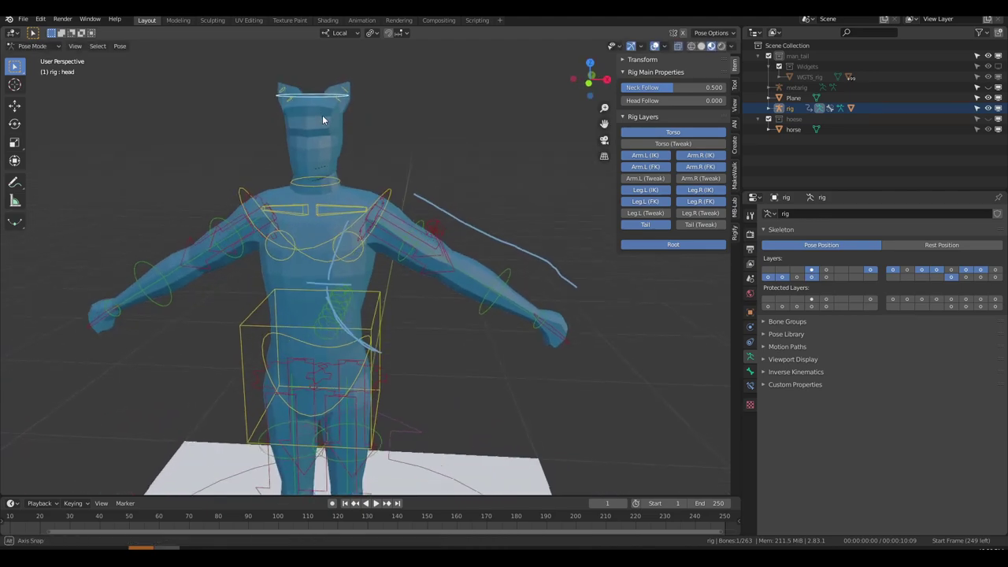
pyautogui.press('r')
# Step: Try rotating the left ear control on top of the head
pyautogui.press('r')
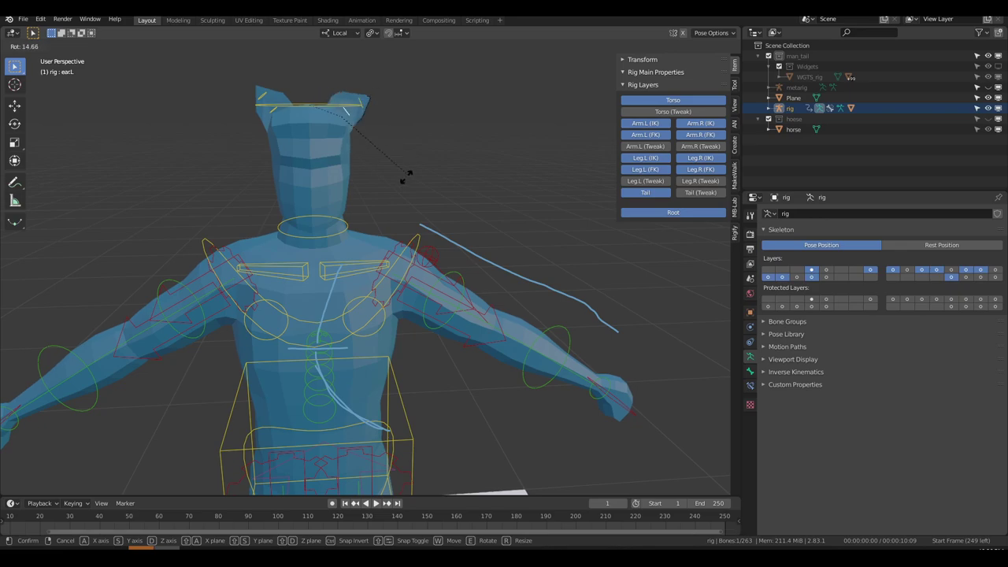
pyautogui.rightClick(402, 189)
pyautogui.click(354, 95)
pyautogui.press('e')
pyautogui.rightClick(378, 91)
# Step: Try rotating the left shoulder control upward by about 10°
pyautogui.moveTo(370, 227); pyautogui.dragTo(359, 129, button='middle')
pyautogui.scroll(-2, 359, 129)
pyautogui.click(367, 200)
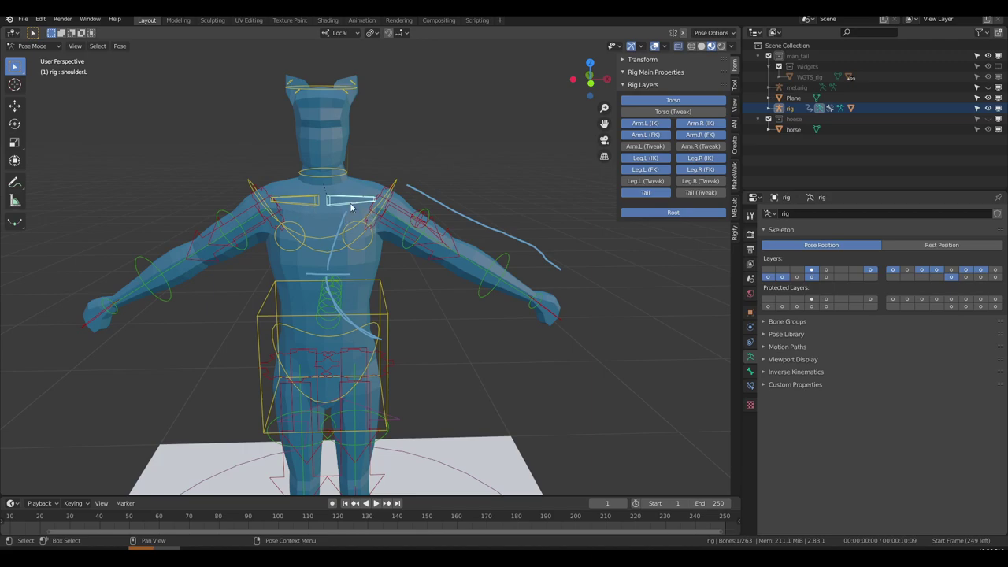
pyautogui.press('r')
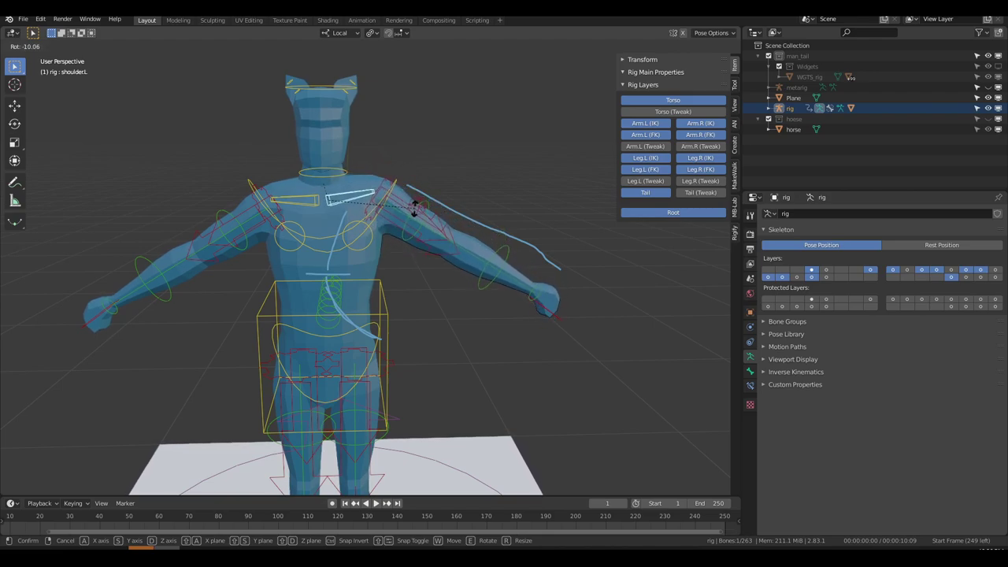
pyautogui.click(425, 215)
# Step: Rotate the left FK upper arm control up about 31° to horizontal and replace the annotations with a straight line above it
pyautogui.click(436, 218)
pyautogui.press('r')
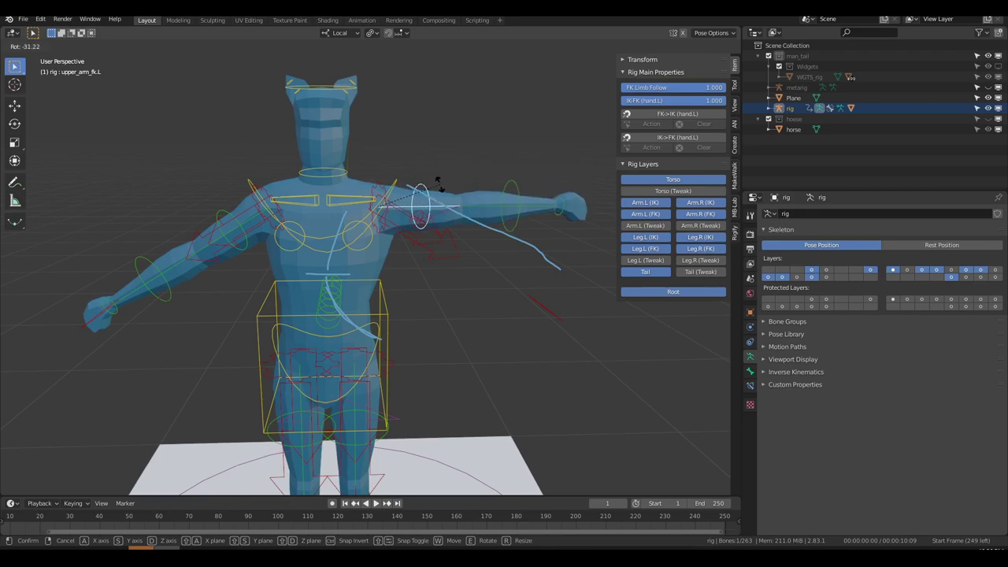
pyautogui.click(440, 190)
pyautogui.press('q')
pyautogui.click(447, 200)
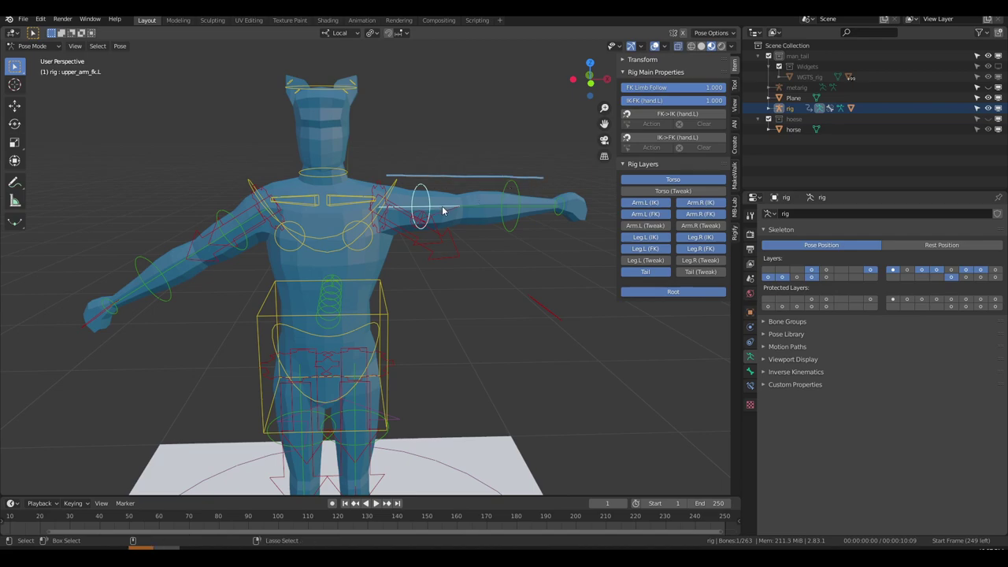
# Step: Rotate the left shoulder control upward to lift the arm above horizontal
pyautogui.click(369, 199)
pyautogui.press('r')
pyautogui.click(411, 191)
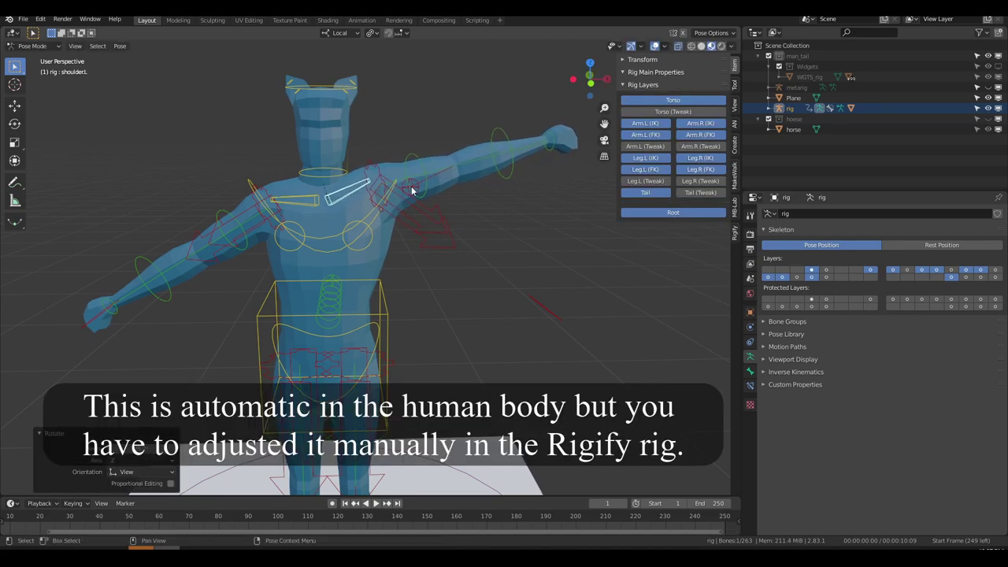
# Step: Rotate the left shoulder control upward by about 6.8° for the raised arm
pyautogui.press('r')
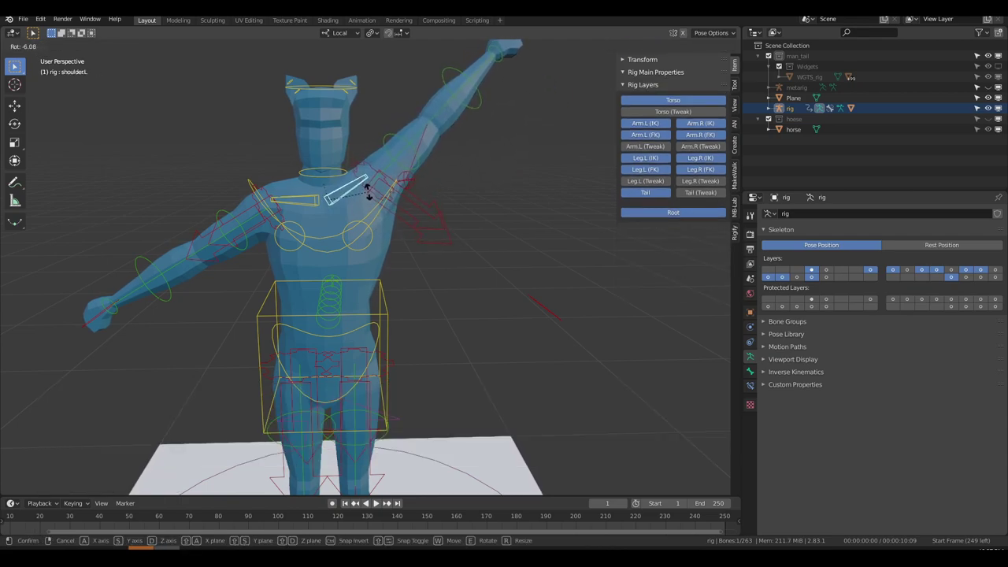
pyautogui.click(369, 194)
pyautogui.moveTo(410, 182); pyautogui.dragTo(363, 207, button='middle')
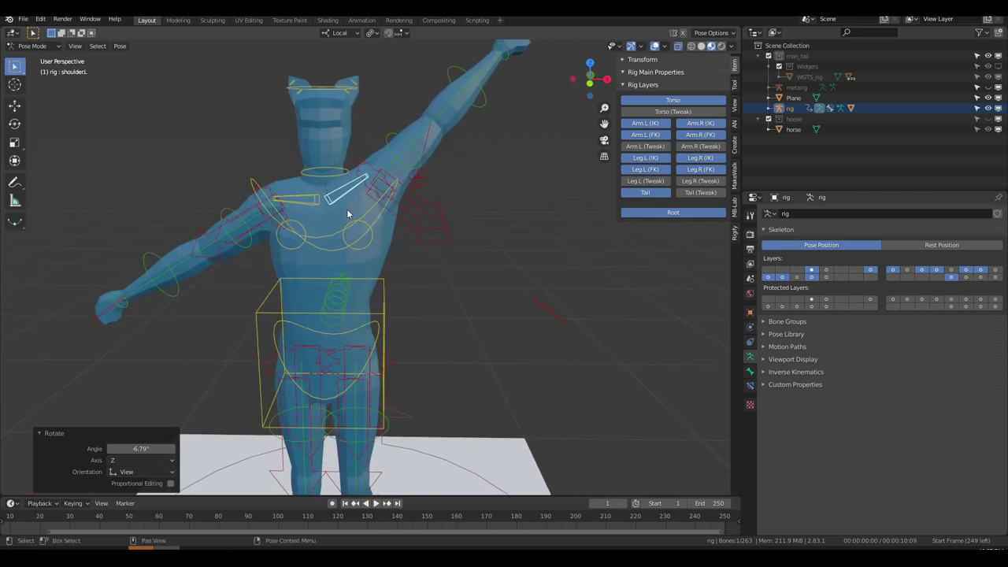
# Step: Select the left and right breast controls together on the chest
pyautogui.click(370, 243)
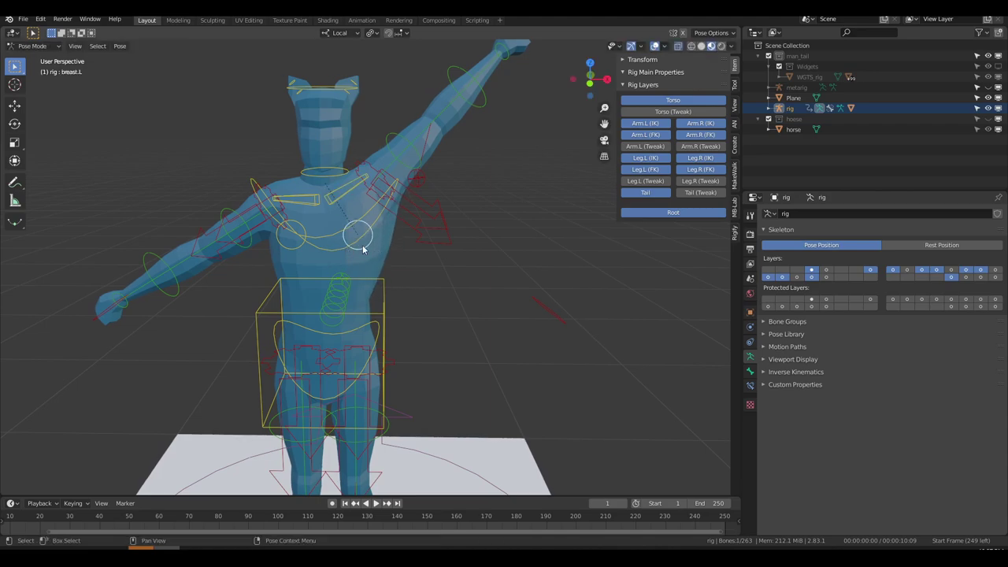
pyautogui.moveTo(363, 249); pyautogui.dragTo(287, 255, button='middle')
pyautogui.keyDown('shift'); pyautogui.click(286, 256); pyautogui.keyUp('shift')
pyautogui.press('m')
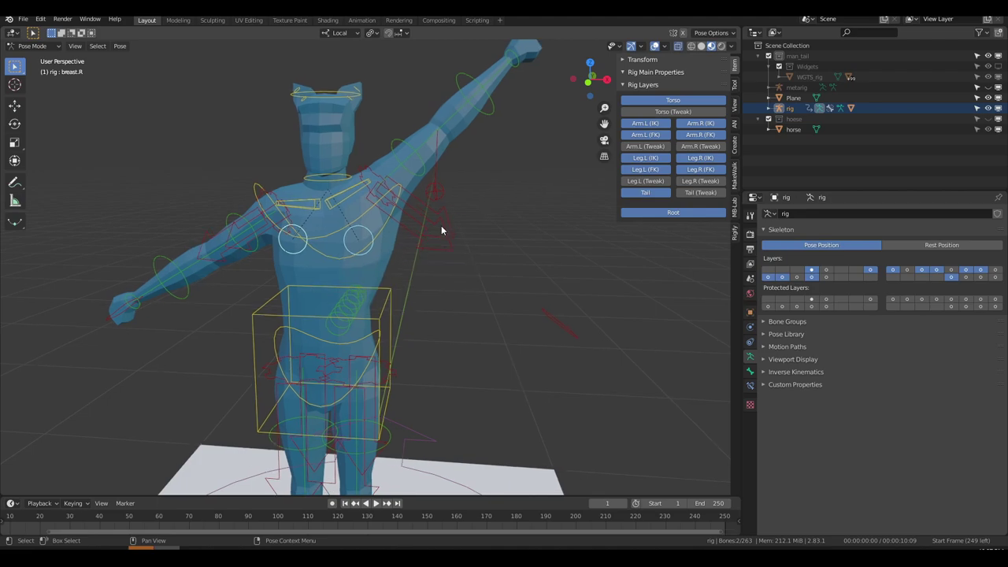
pyautogui.press('h')
# Step: Try rotating the second control ring from the base of the tail
pyautogui.moveTo(441, 226); pyautogui.dragTo(517, 238, button='middle')
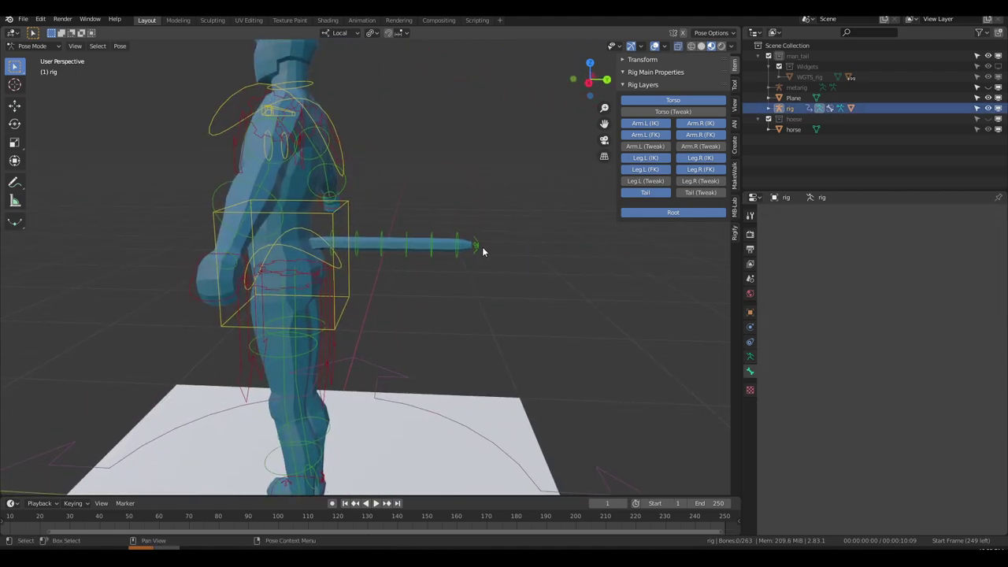
pyautogui.click(332, 249)
pyautogui.click(357, 244)
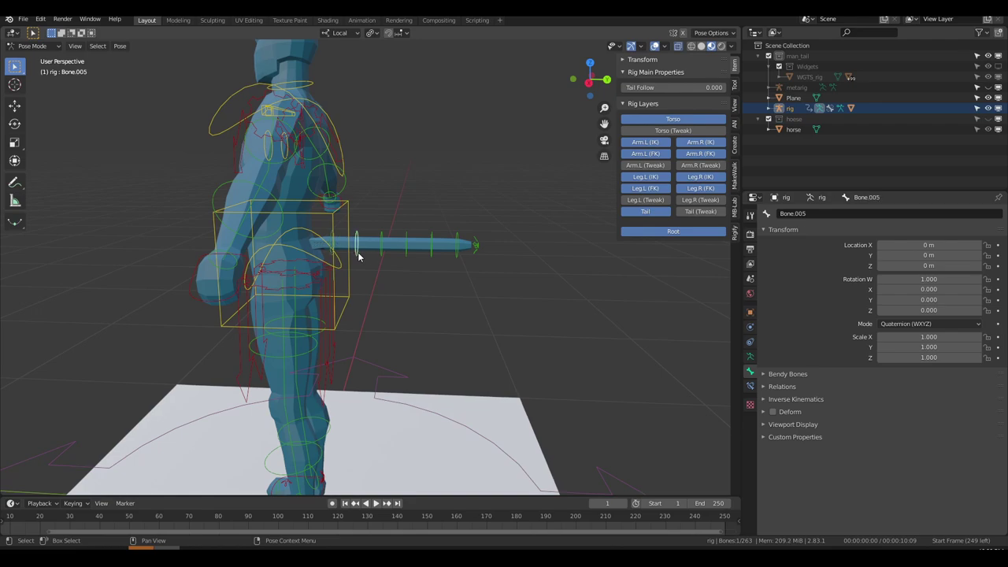
pyautogui.press('r')
pyautogui.rightClick(438, 260)
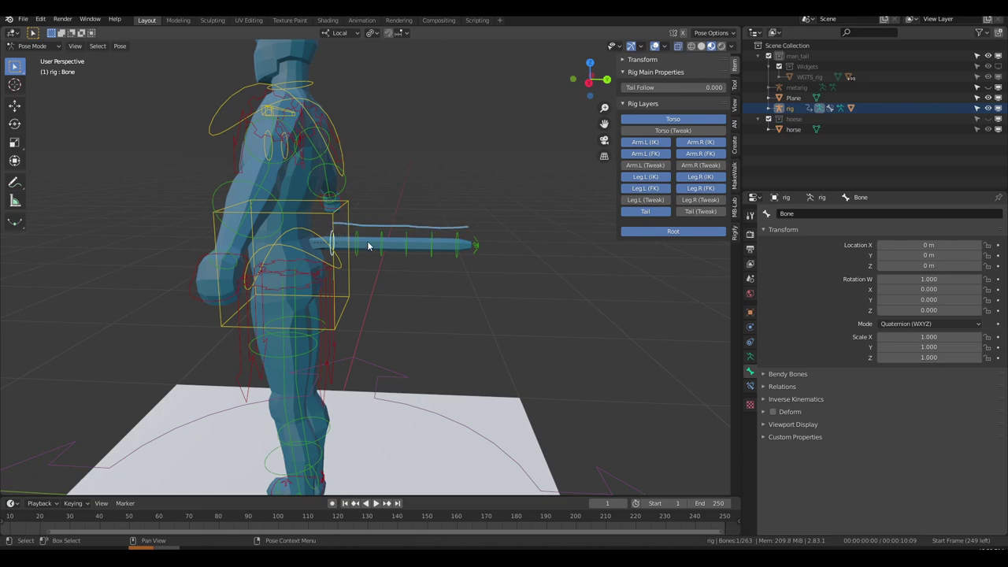
# Step: Rotate the first control ring at the tail's base so the whole tail curls upward
pyautogui.press('r')
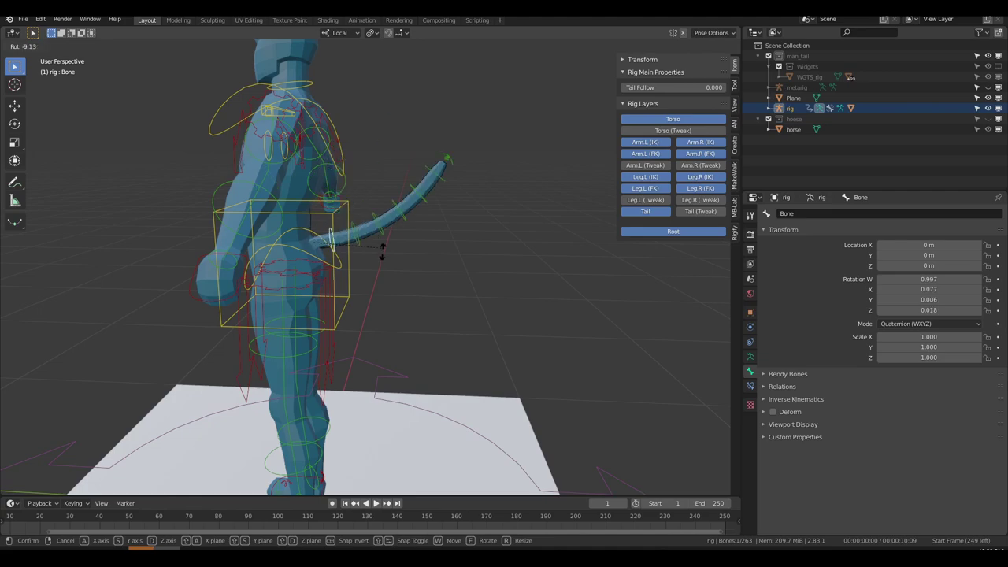
# Step: Cancel the rotation of the tail's base control and try rotating the tail control Bone.005
pyautogui.press('Escape')
pyautogui.click(358, 256)
pyautogui.moveTo(358, 256); pyautogui.dragTo(393, 289, button='middle')
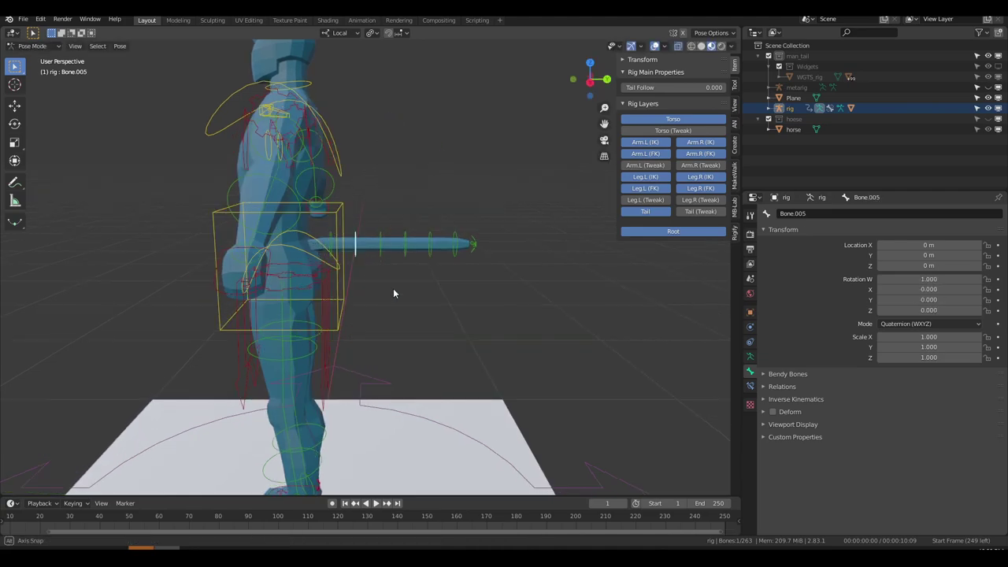
pyautogui.press('r')
pyautogui.press('Escape')
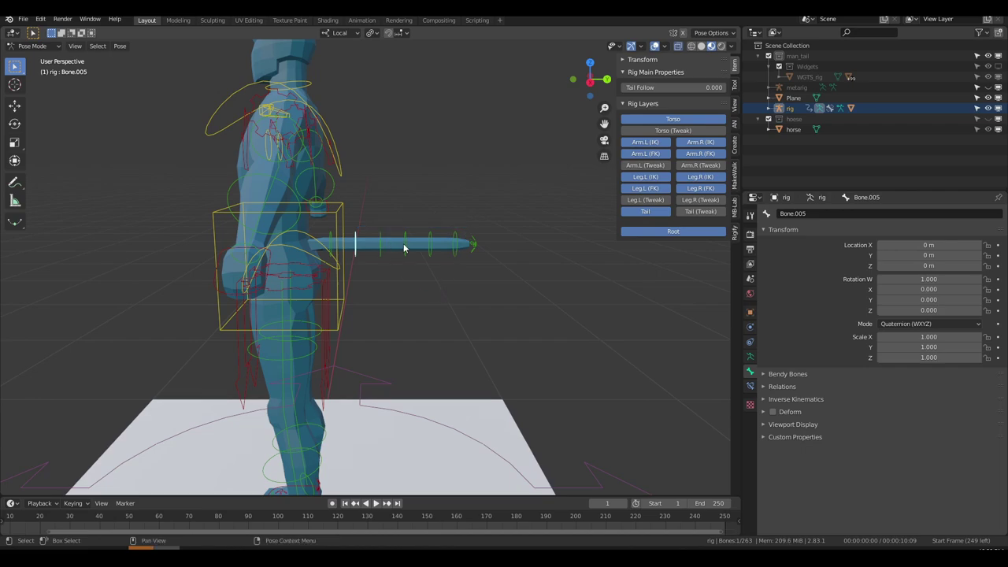
# Step: Try rotating the mid-tail control Bone.003 to bend the outer half of the tail
pyautogui.click(402, 243)
pyautogui.press('r')
pyautogui.press('Escape')
pyautogui.scroll(1, 432, 303)
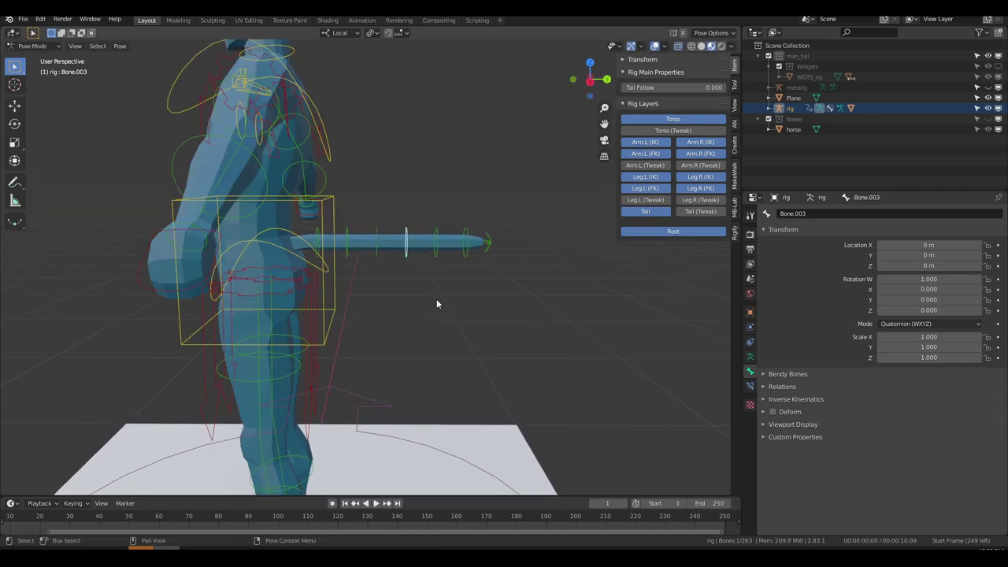
pyautogui.press('r')
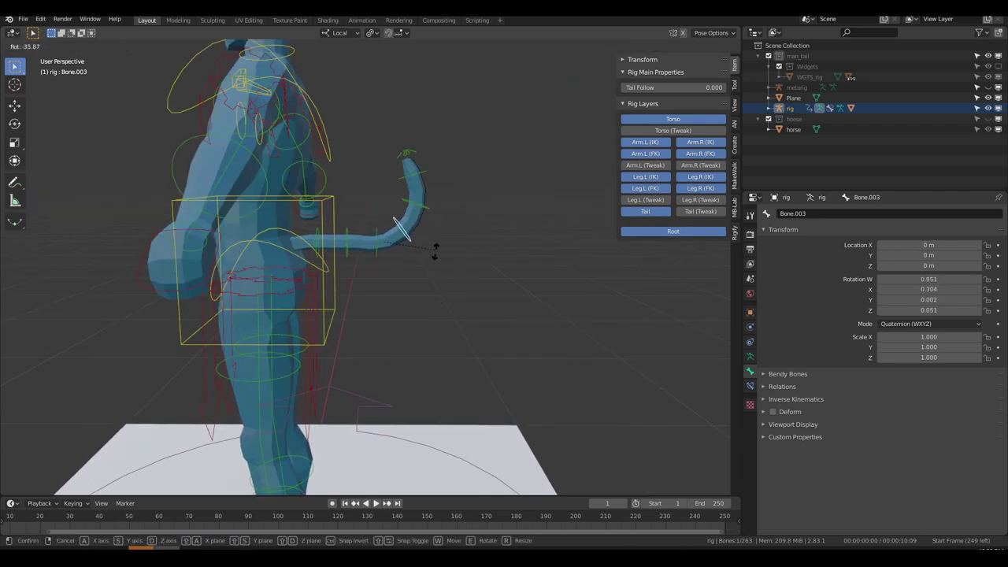
pyautogui.rightClick(430, 245)
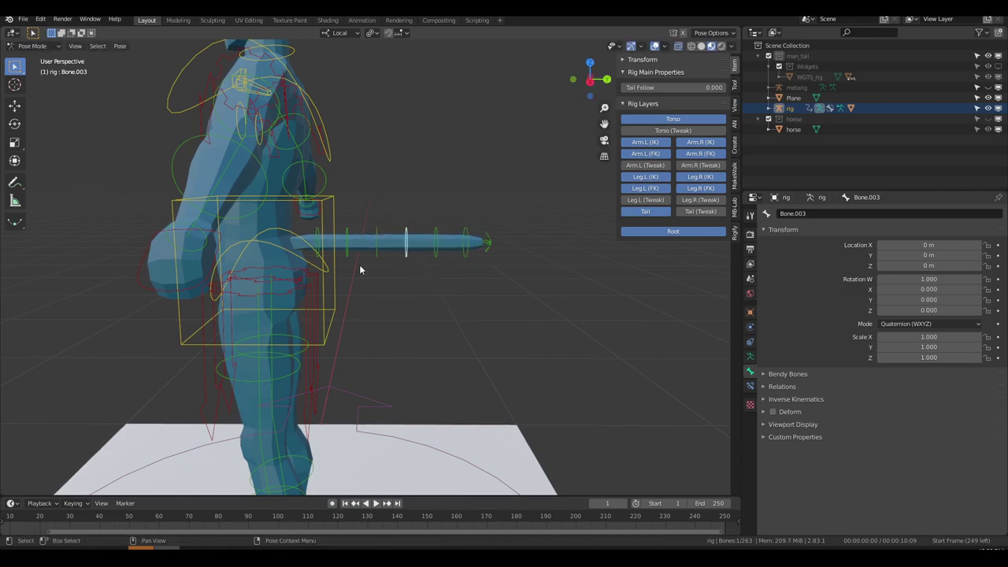
# Step: Try curling the whole tail upward by rotating its base control about -22.2°, and clear that rotation
pyautogui.moveTo(372, 272); pyautogui.dragTo(379, 271, button='middle')
pyautogui.click(317, 242)
pyautogui.press('r')
pyautogui.press('Escape')
pyautogui.press('r')
pyautogui.click(363, 258)
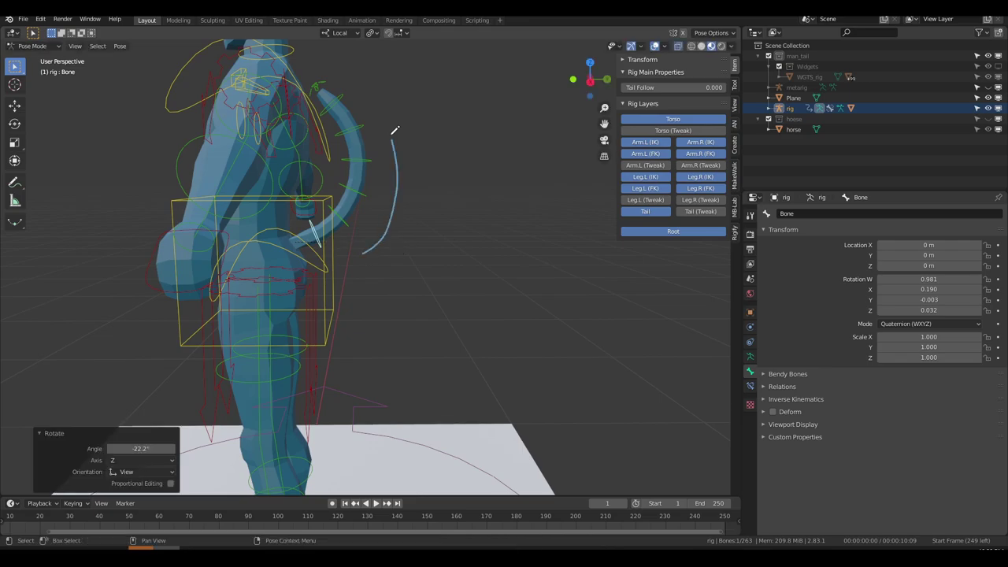
pyautogui.hotkey('alt', 'r')
# Step: Rotate the tail's base control about 44.4° to swing the tail sideways as seen from above
pyautogui.moveTo(402, 249); pyautogui.dragTo(375, 317, button='middle')
pyautogui.press('r')
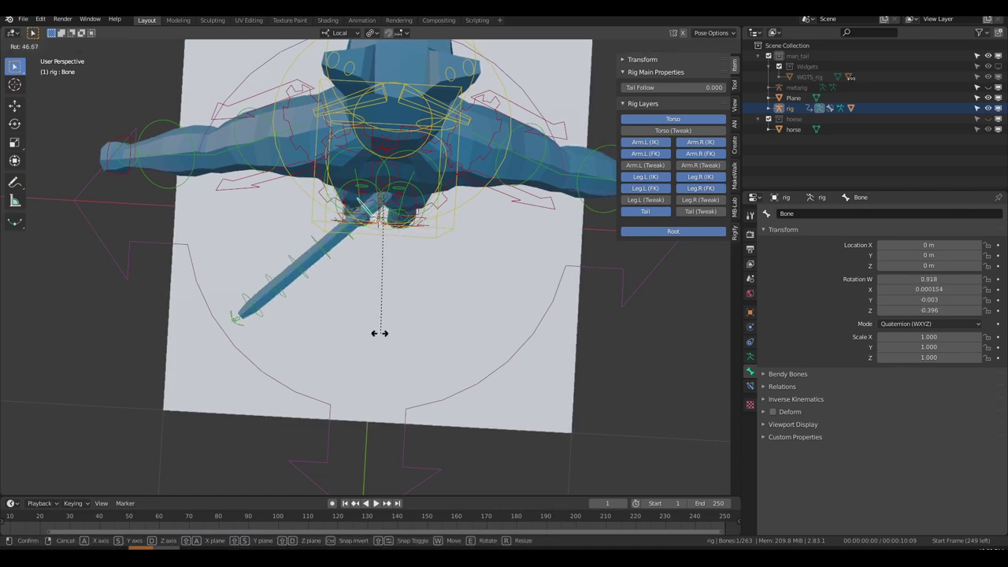
pyautogui.click(378, 394)
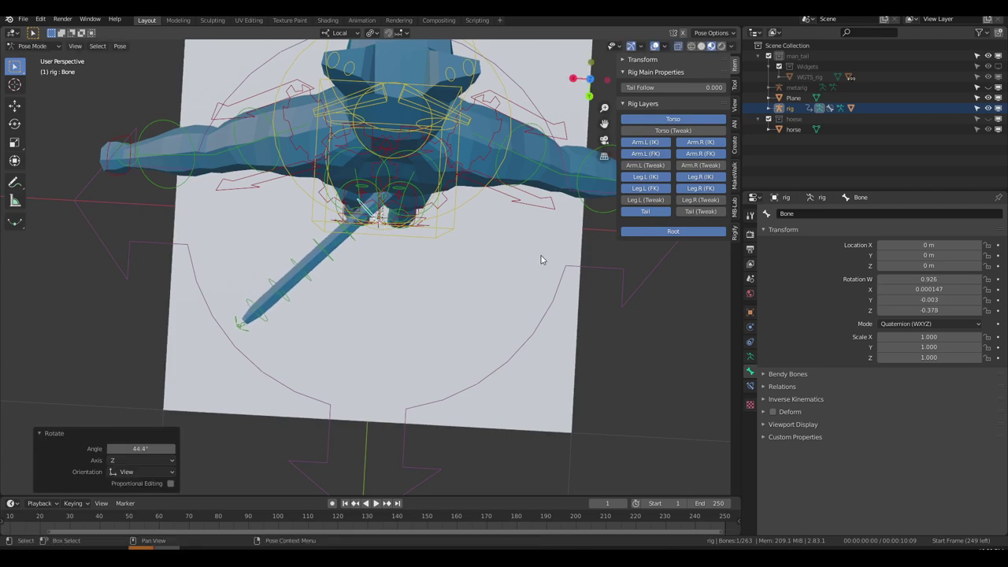
# Step: Return the rig to Object Mode, unhide the metarig and put the metarig in Pose Mode
pyautogui.hotkey('ctrl', 'Tab')
pyautogui.click(452, 255)
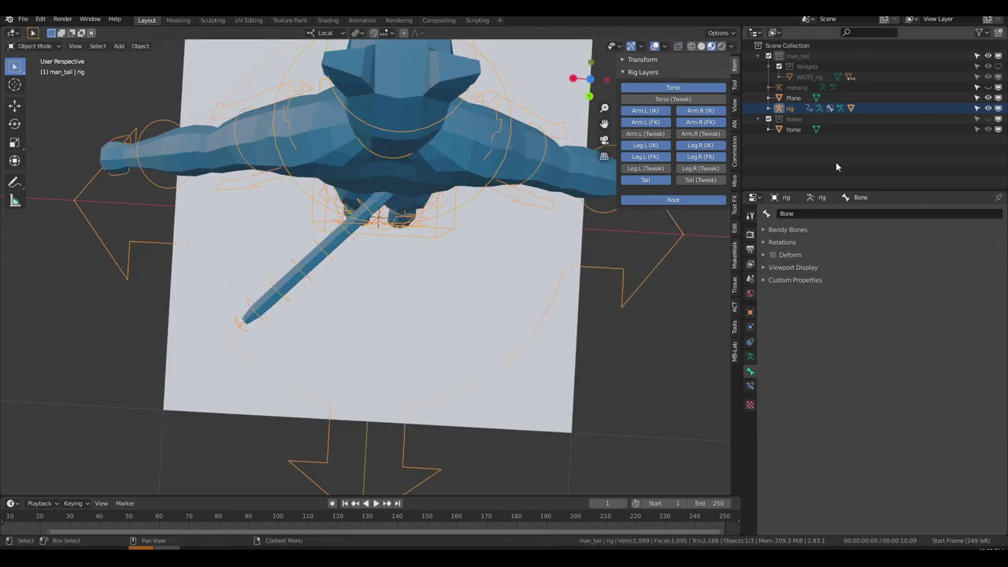
pyautogui.click(794, 90)
pyautogui.click(987, 88)
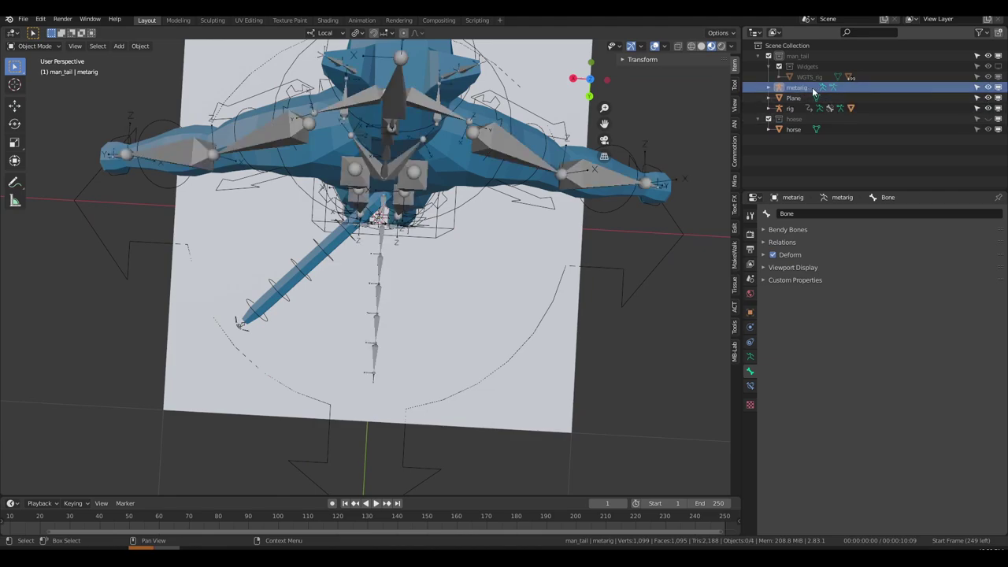
pyautogui.hotkey('ctrl', 'Tab')
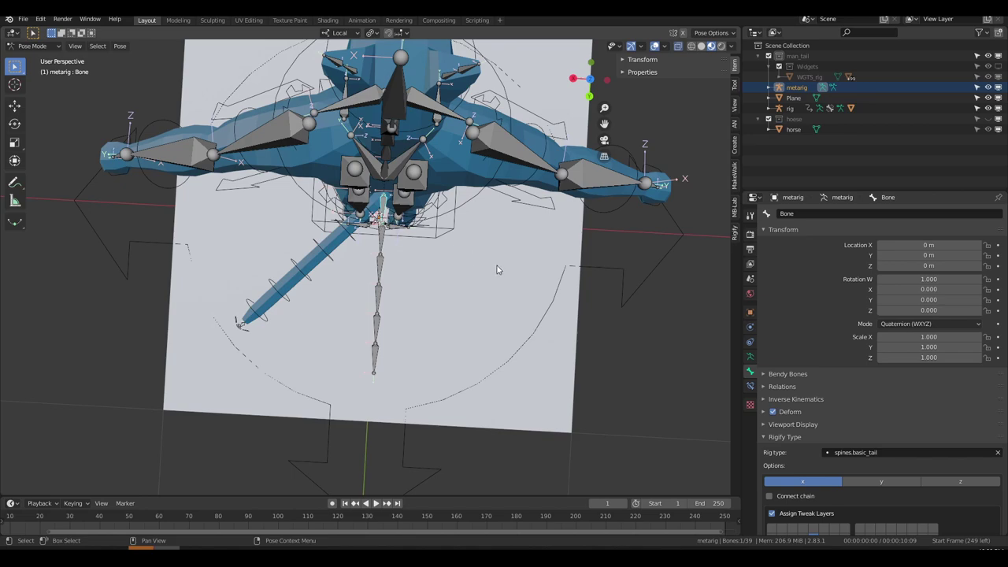
# Step: Try rotating the metarig's first tail bone about its local X axis with the Rotate tool
pyautogui.scroll(-2, 815, 461)
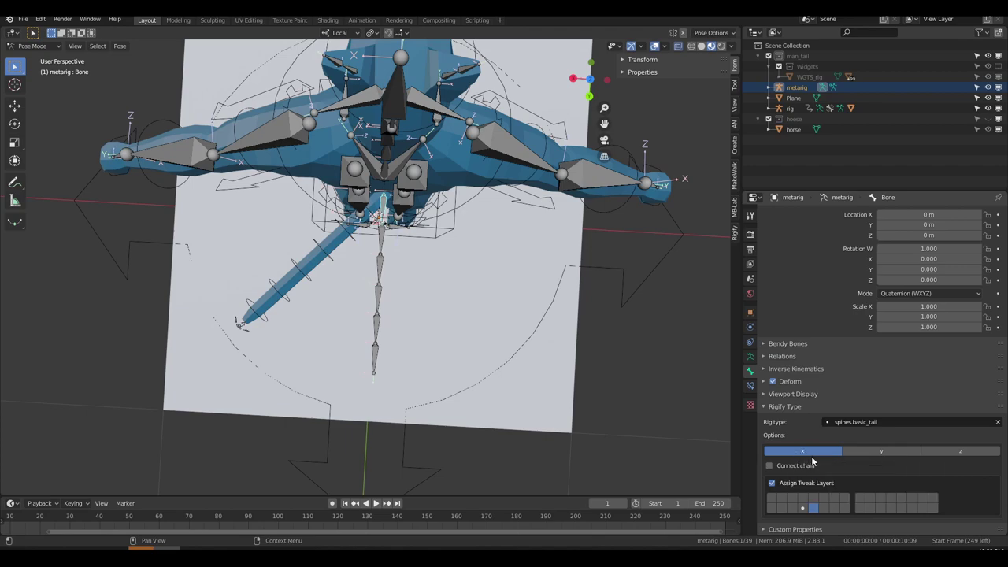
pyautogui.moveTo(544, 400); pyautogui.dragTo(575, 290, button='middle')
pyautogui.keyDown('shift'); pyautogui.moveTo(321, 189); pyautogui.dragTo(362, 255, button='middle'); pyautogui.keyUp('shift')
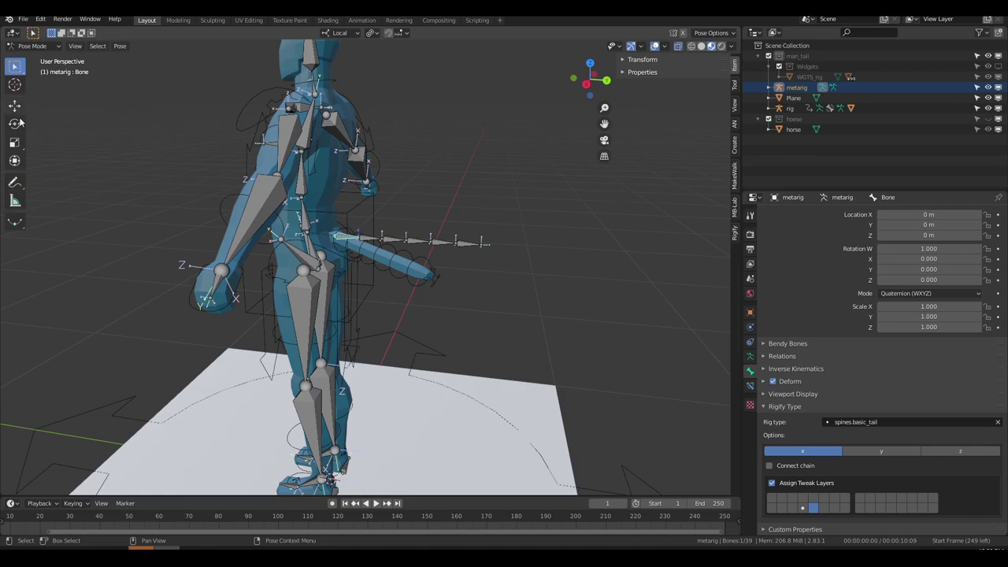
pyautogui.click(15, 123)
pyautogui.moveTo(369, 223); pyautogui.dragTo(377, 230)
pyautogui.rightClick(377, 230)
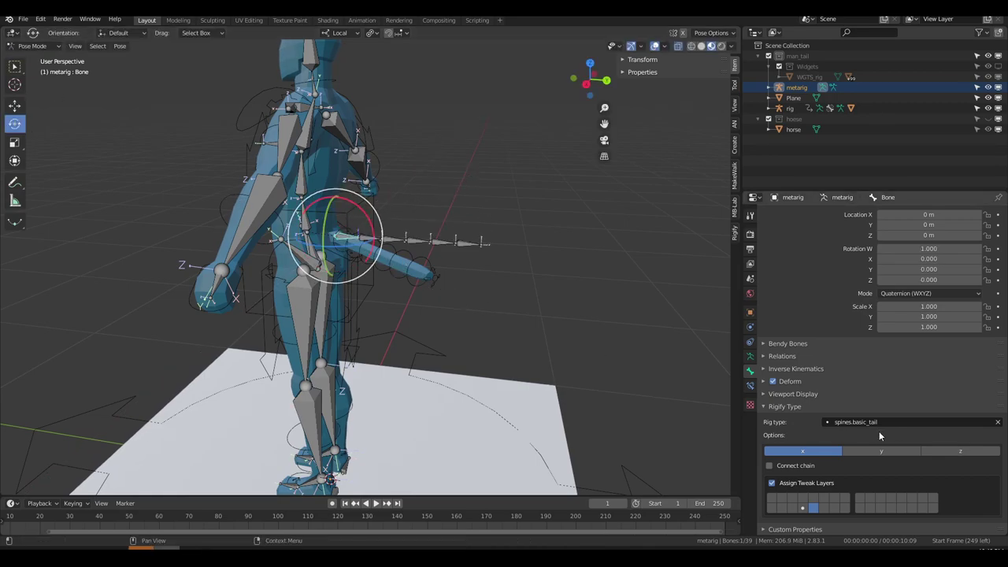
# Step: Enable the Z axis in the tail's Rigify options and try rotating the first tail bone about Z
pyautogui.moveTo(610, 335); pyautogui.dragTo(565, 401, button='middle')
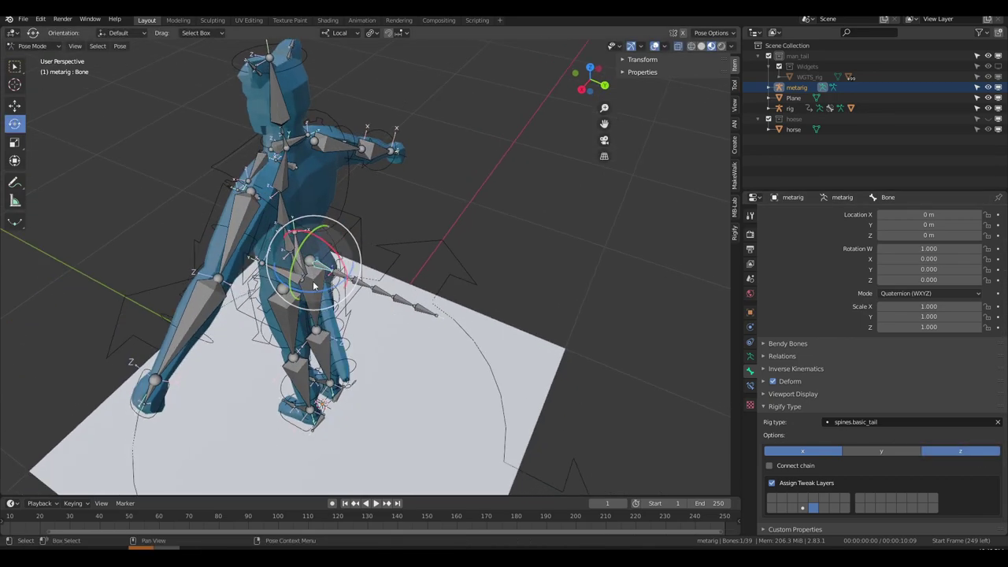
pyautogui.moveTo(323, 290); pyautogui.dragTo(355, 257)
pyautogui.rightClick(355, 257)
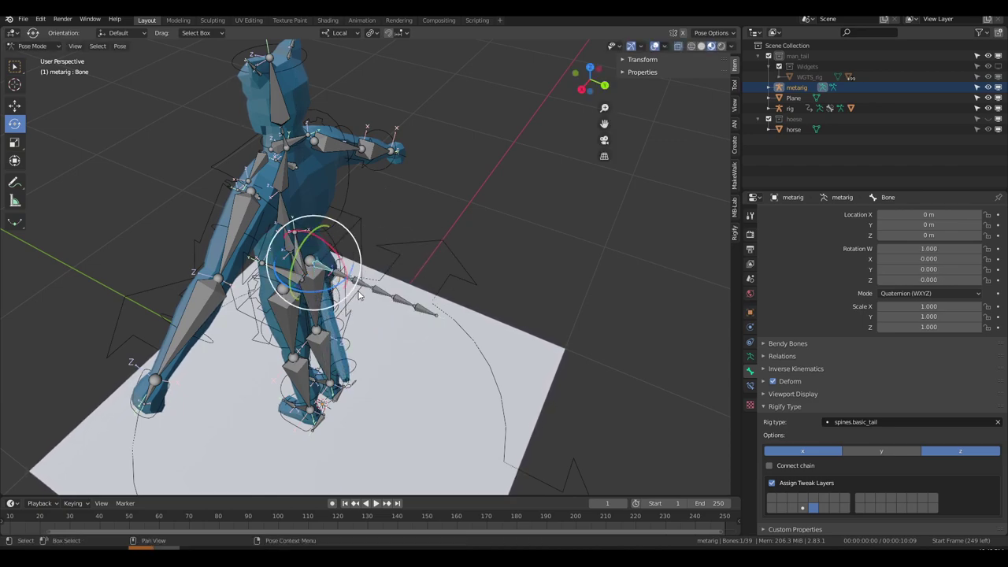
# Step: Enable the Y axis in the tail's Rigify options, try rotating the bone about Y, and restore X only
pyautogui.moveTo(590, 378); pyautogui.dragTo(622, 387, button='middle')
pyautogui.click(892, 454)
pyautogui.moveTo(316, 266); pyautogui.dragTo(352, 332)
pyautogui.rightClick(352, 331)
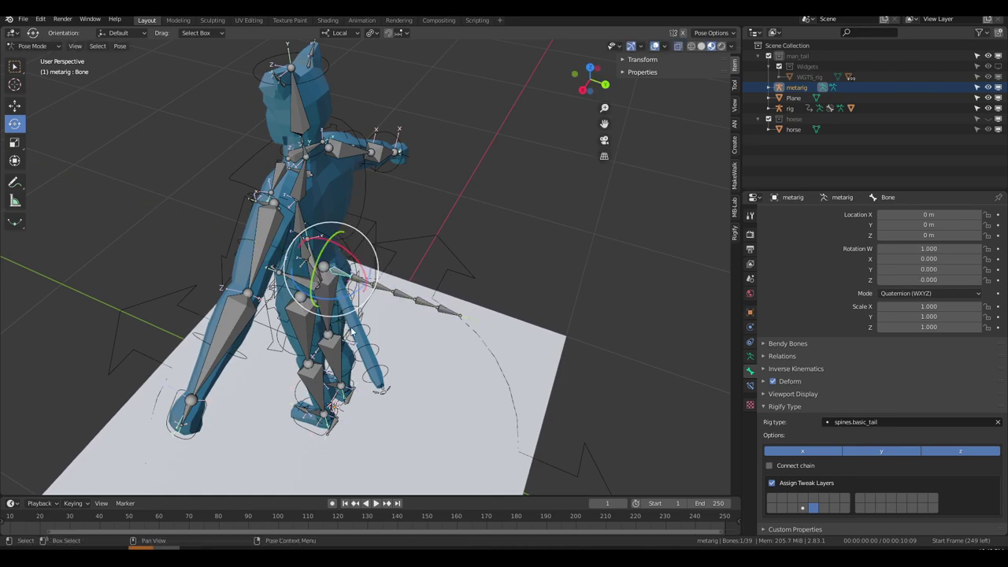
pyautogui.click(879, 451)
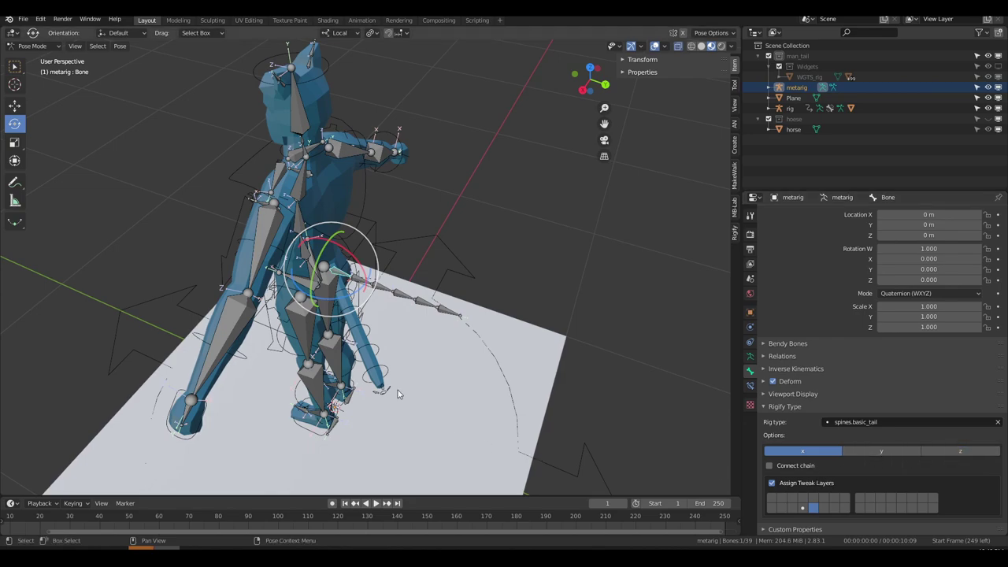
# Step: Return the metarig to Object Mode, hide it and put the generated rig in Pose Mode
pyautogui.keyDown('shift'); pyautogui.moveTo(398, 389); pyautogui.dragTo(386, 319, button='middle'); pyautogui.keyUp('shift')
pyautogui.press('q')
pyautogui.click(387, 319)
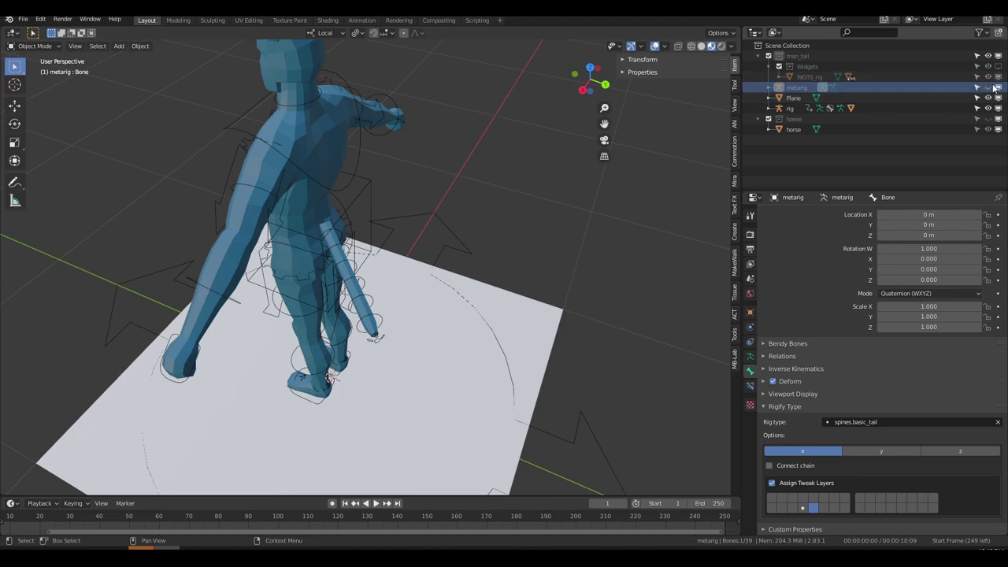
pyautogui.hotkey('ctrl', 'Tab')
pyautogui.click(475, 358)
# Step: Select the tail's master control at the tip and try freely rotating the whole tail from side and top views
pyautogui.moveTo(428, 359); pyautogui.dragTo(480, 311, button='middle')
pyautogui.click(503, 187)
pyautogui.keyDown('shift'); pyautogui.moveTo(551, 198); pyautogui.dragTo(494, 260, button='middle'); pyautogui.keyUp('shift')
pyautogui.scroll(1, 486, 265)
pyautogui.scroll(1, 484, 281)
pyautogui.press('r')
pyautogui.rightClick(502, 240)
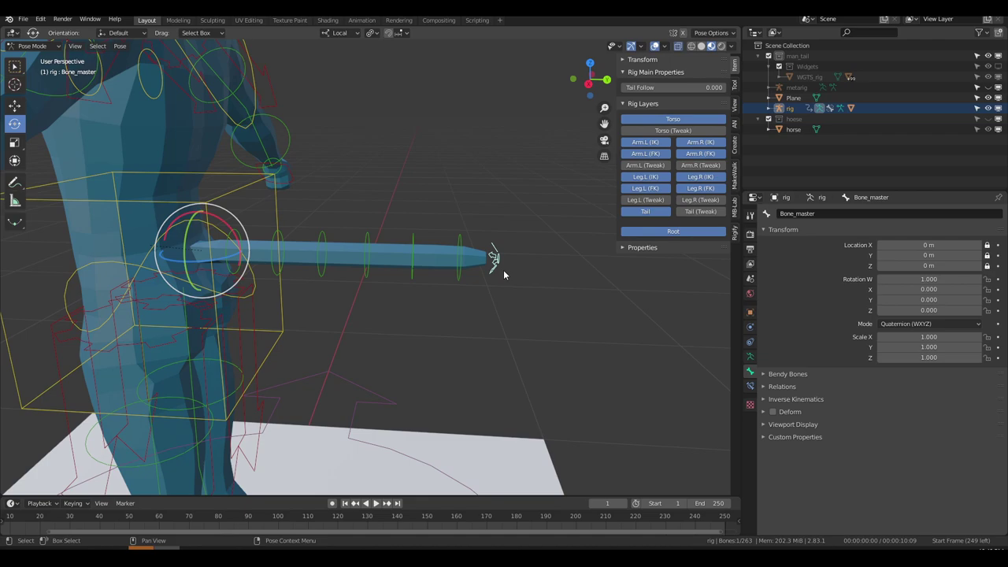
pyautogui.press('r')
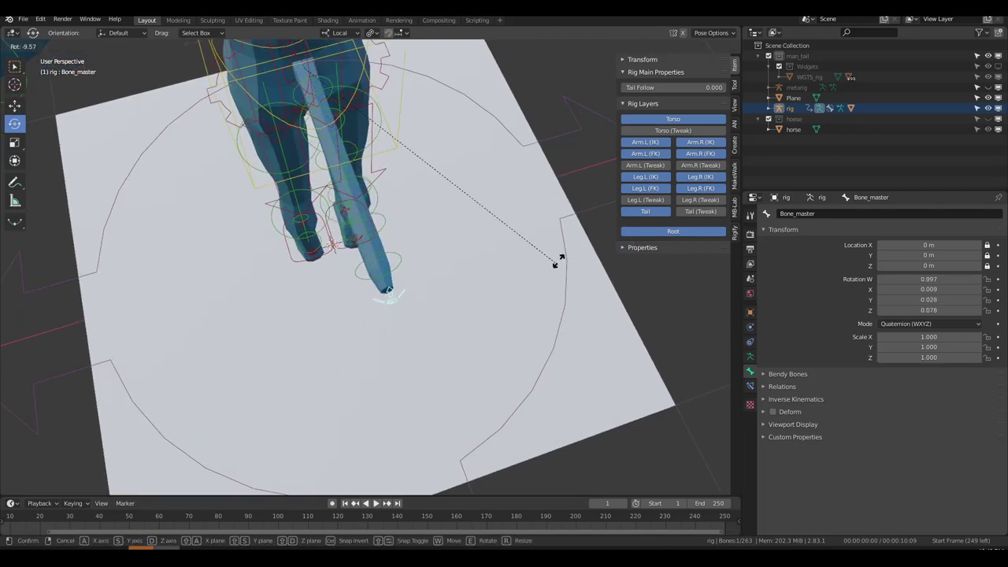
pyautogui.press('Escape')
# Step: Try rotating the tail's master control with the rotation gizmo
pyautogui.keyDown('shift'); pyautogui.moveTo(305, 133); pyautogui.dragTo(335, 150, button='middle'); pyautogui.keyUp('shift')
pyautogui.moveTo(335, 152); pyautogui.dragTo(320, 127)
pyautogui.rightClick(321, 126)
pyautogui.moveTo(295, 141); pyautogui.dragTo(294, 140)
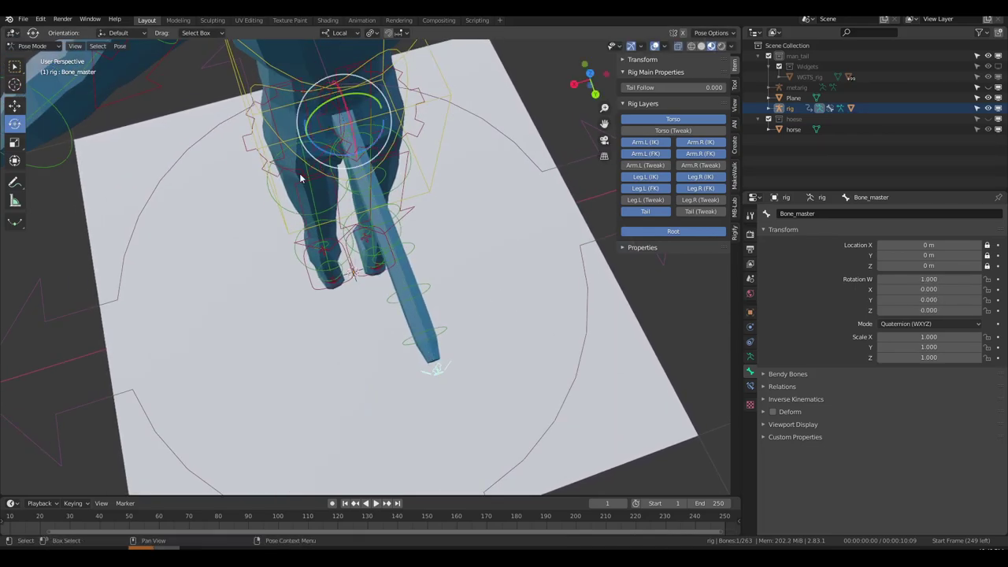
pyautogui.rightClick(295, 141)
pyautogui.moveTo(355, 330); pyautogui.dragTo(536, 239, button='middle')
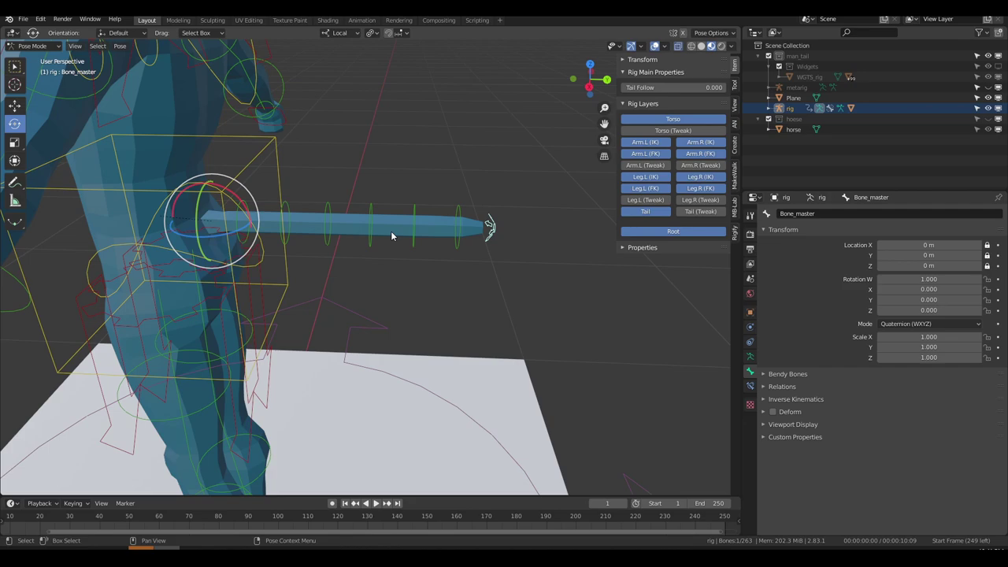
# Step: Show the Tweak layers of the torso, both arms, both legs and the tail
pyautogui.moveTo(396, 92); pyautogui.dragTo(312, 139, button='middle')
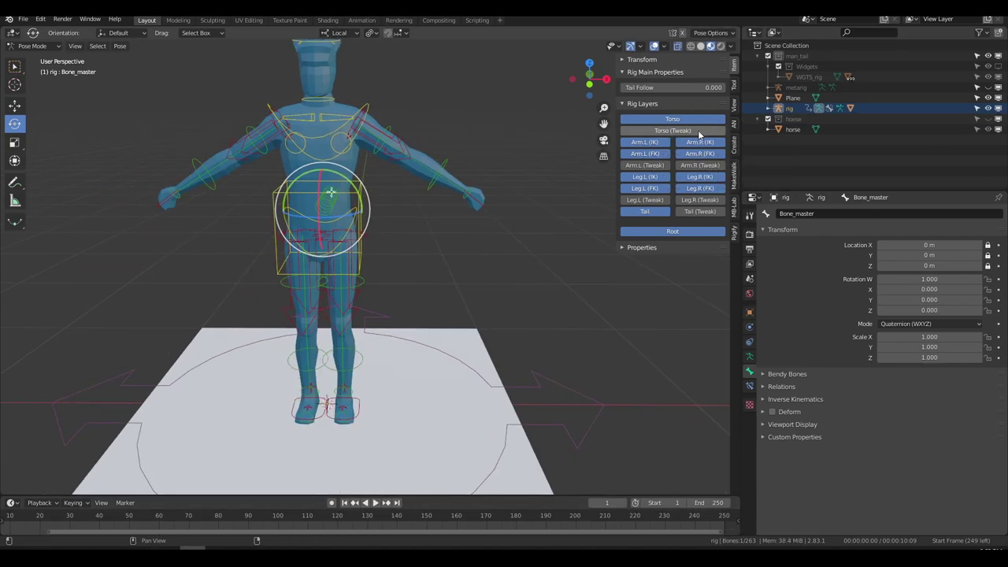
pyautogui.keyDown('shift'); pyautogui.moveTo(578, 200); pyautogui.dragTo(587, 220, button='middle'); pyautogui.keyUp('shift')
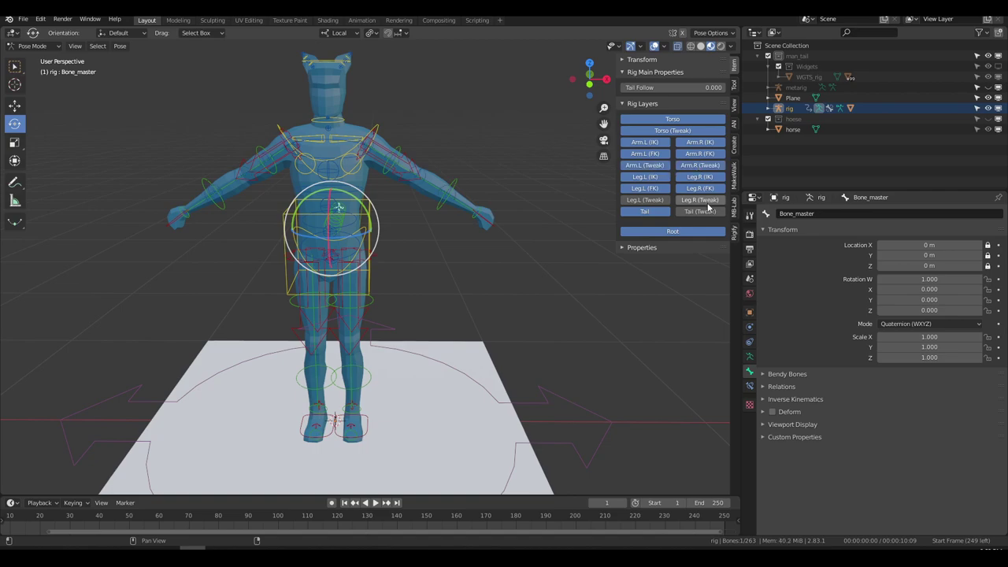
pyautogui.click(638, 212)
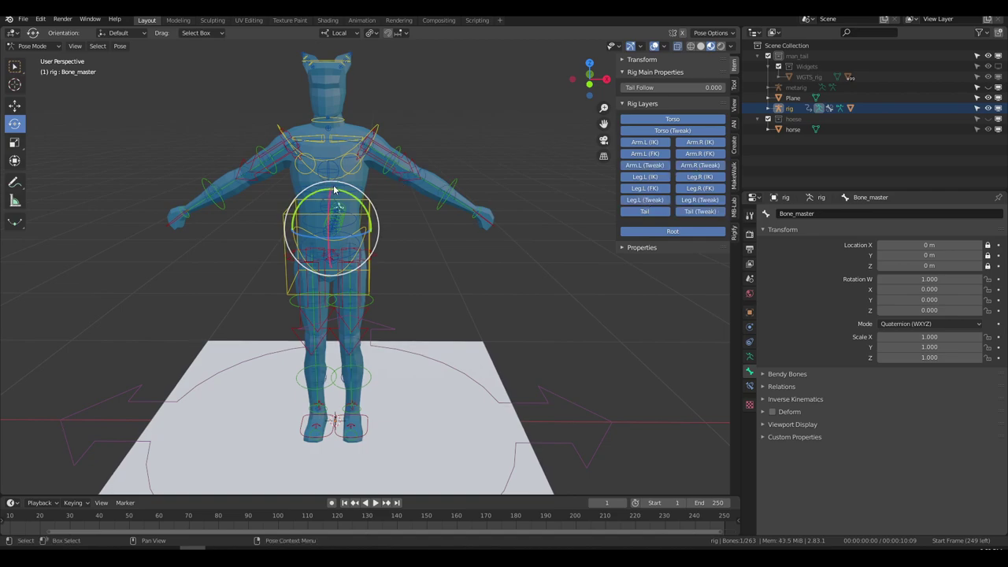
# Step: Switch the viewport shading to Solid
pyautogui.moveTo(340, 184)
pyautogui.mouseDown(button='middle')
pyautogui.moveTo(325, 186)
pyautogui.moveTo(378, 173)
pyautogui.mouseUp(button='middle')
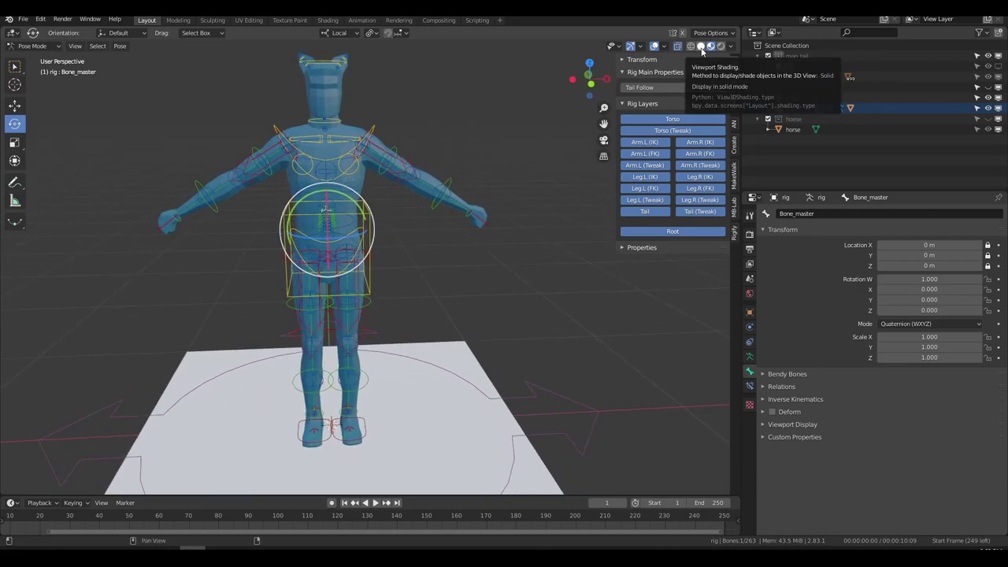
pyautogui.click(701, 47)
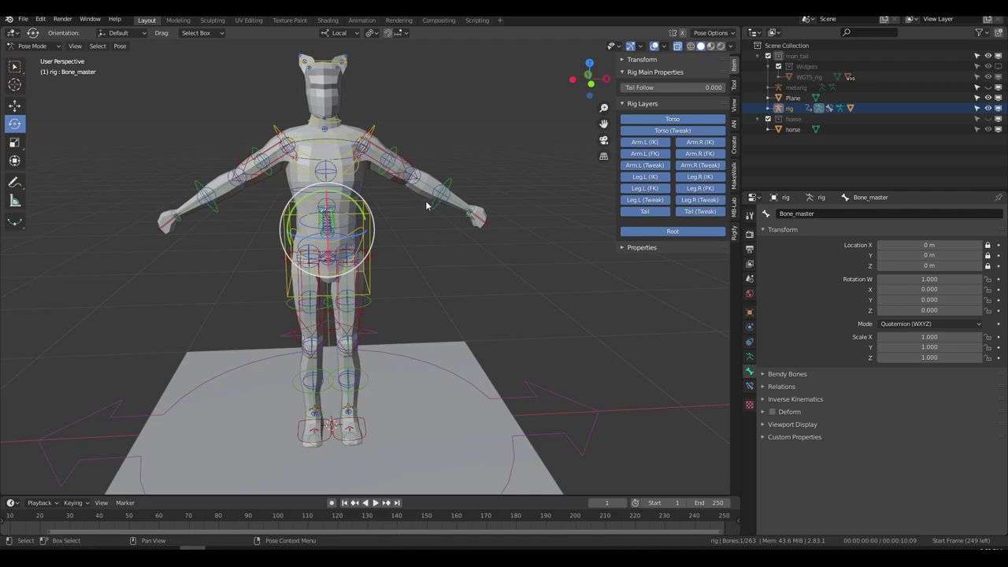
pyautogui.press('z')
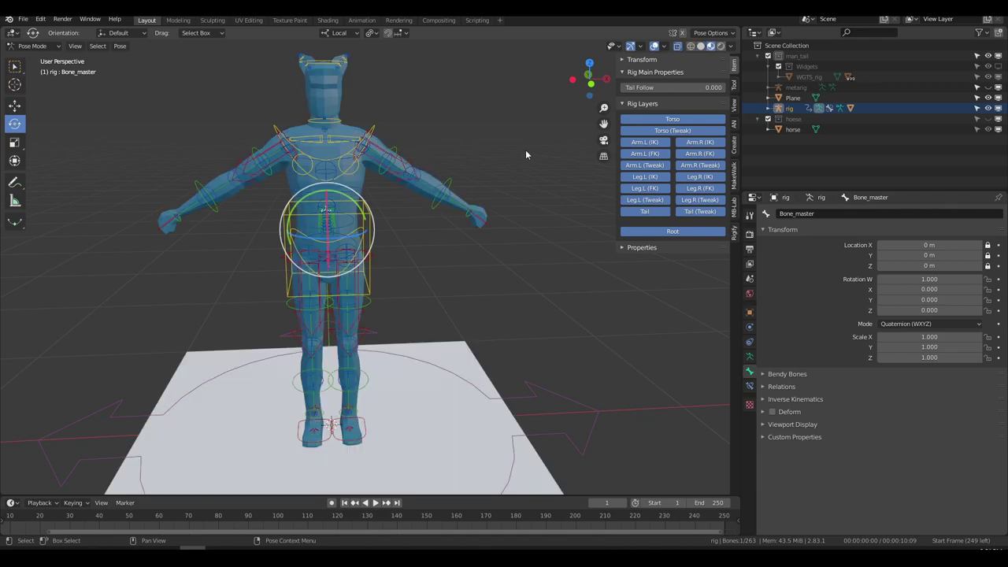
pyautogui.click(700, 46)
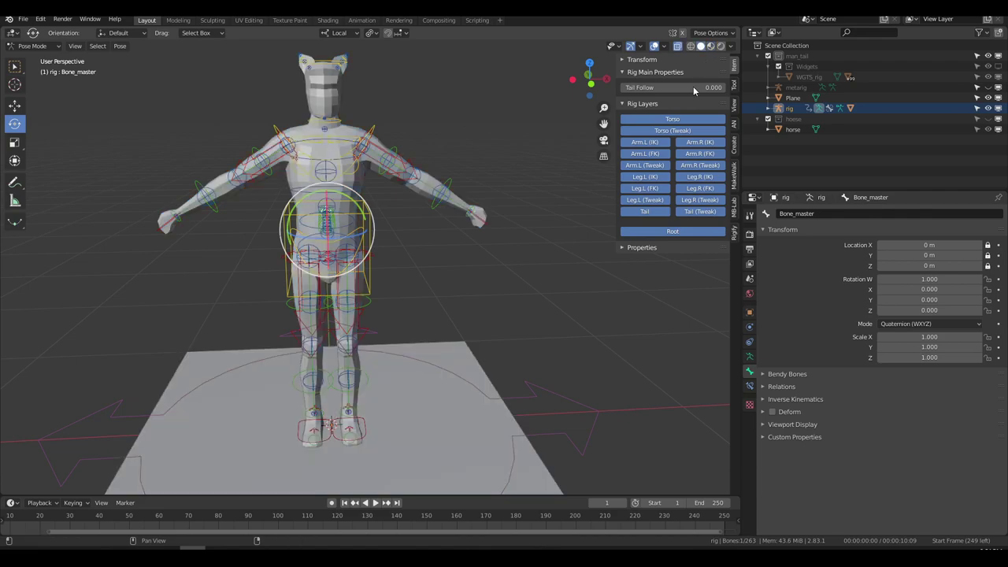
# Step: Try moving the left forearm tweak control and the chest's spine tweak control
pyautogui.click(422, 178)
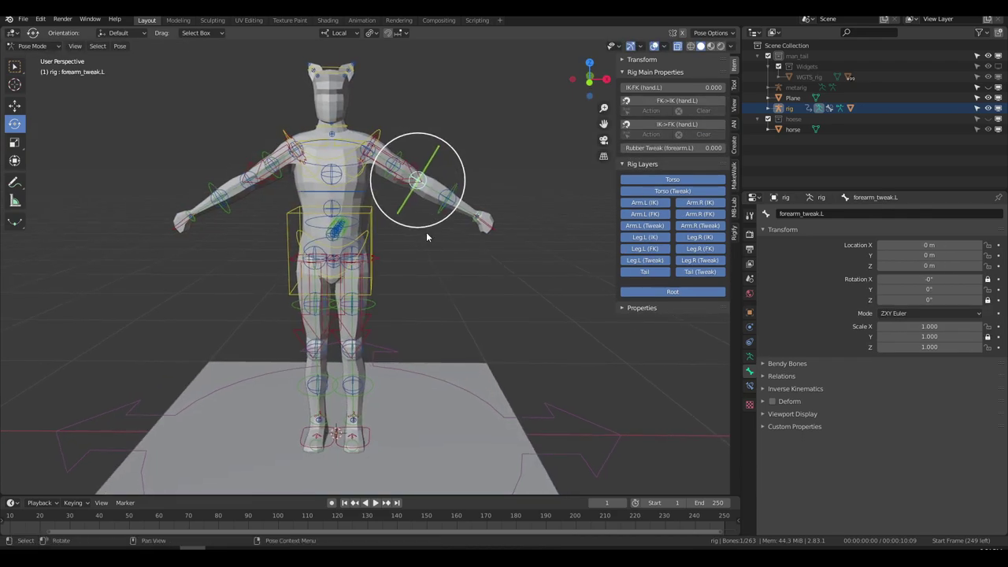
pyautogui.press('g')
pyautogui.rightClick(414, 173)
pyautogui.click(337, 180)
pyautogui.press('w')
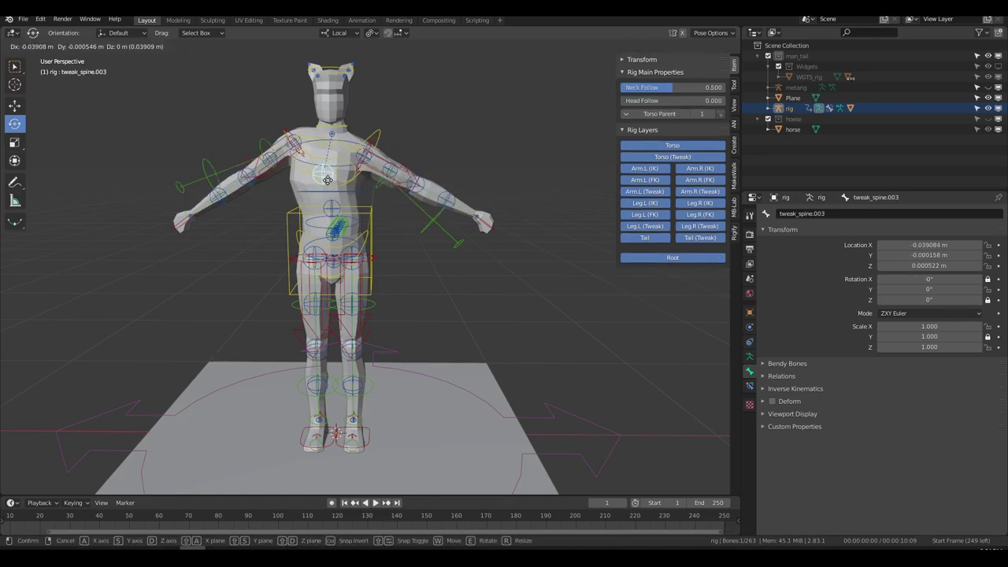
pyautogui.rightClick(348, 190)
# Step: Try moving the tail tweak control tweak_Bone.004 downward from a side view
pyautogui.click(259, 190)
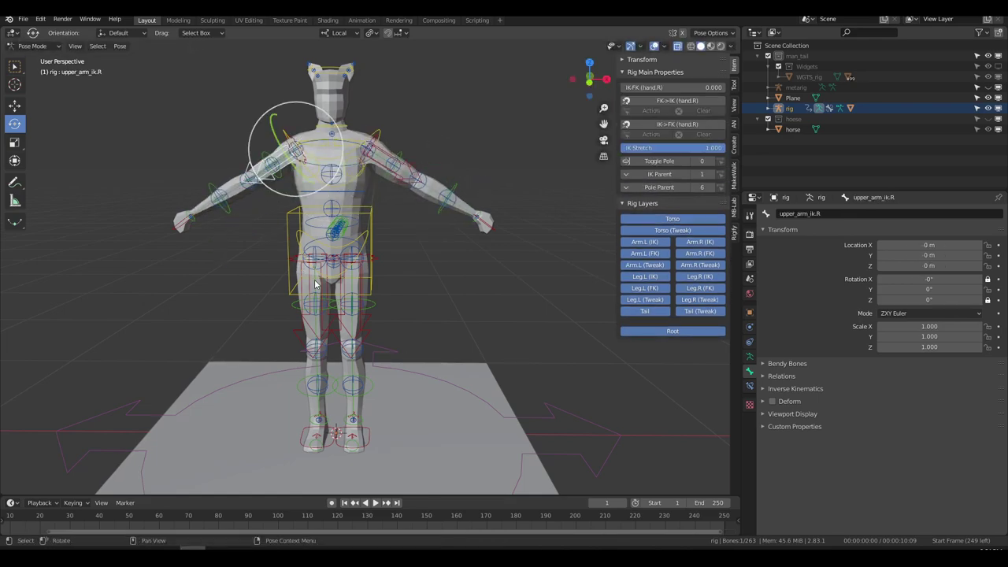
pyautogui.click(355, 304)
pyautogui.moveTo(360, 302); pyautogui.dragTo(451, 226, button='middle')
pyautogui.click(480, 208)
pyautogui.press('g')
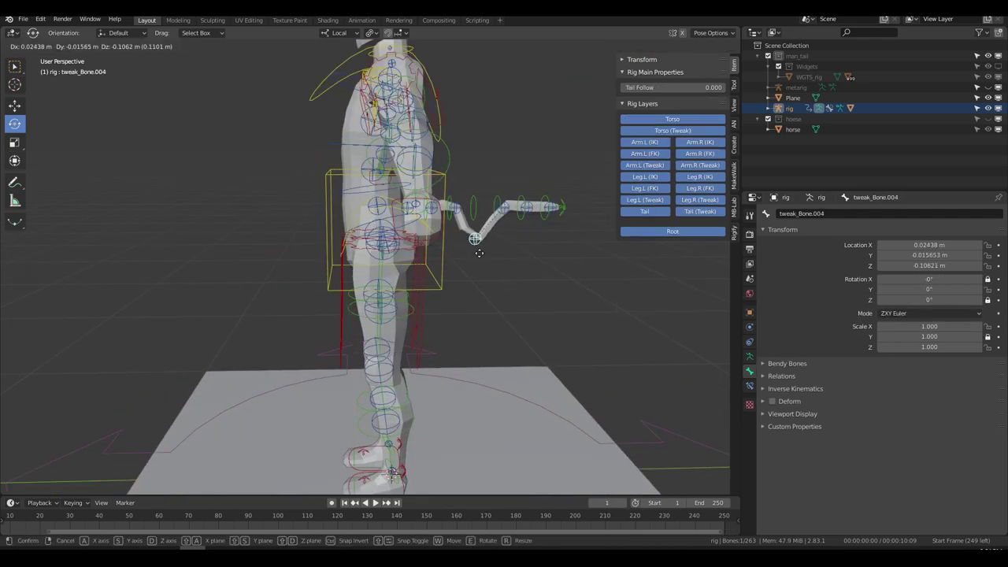
pyautogui.rightClick(474, 238)
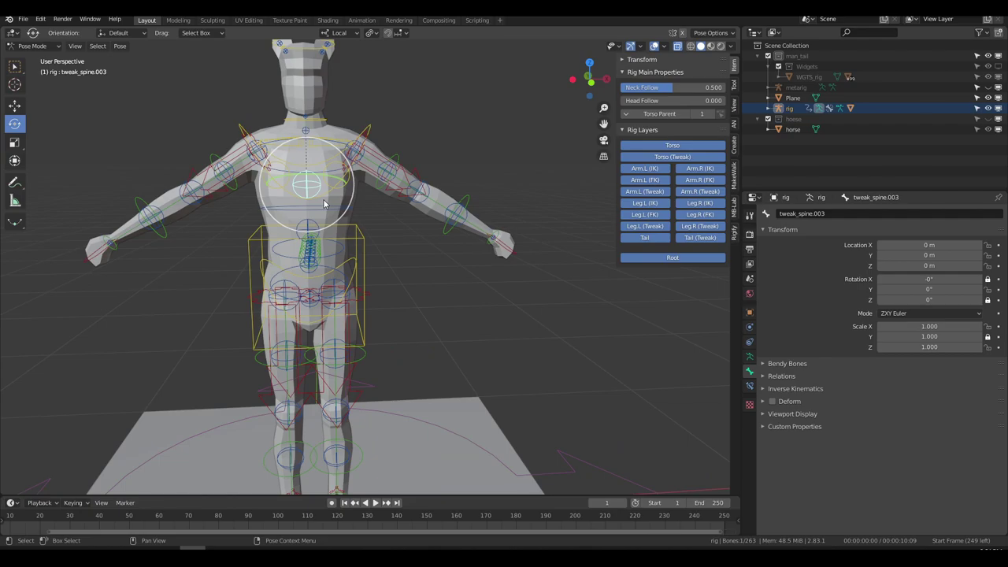
# Step: Try moving the chest tweak control tweak_spine.003 sideways from the front
pyautogui.press('g')
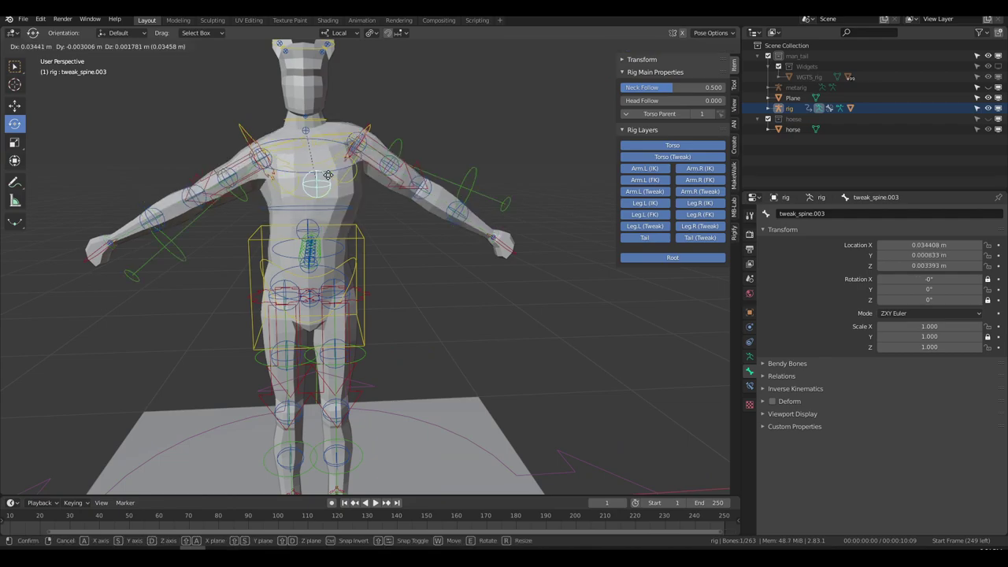
pyautogui.rightClick(316, 218)
pyautogui.click(306, 226)
pyautogui.moveTo(307, 226); pyautogui.dragTo(379, 228, button='middle')
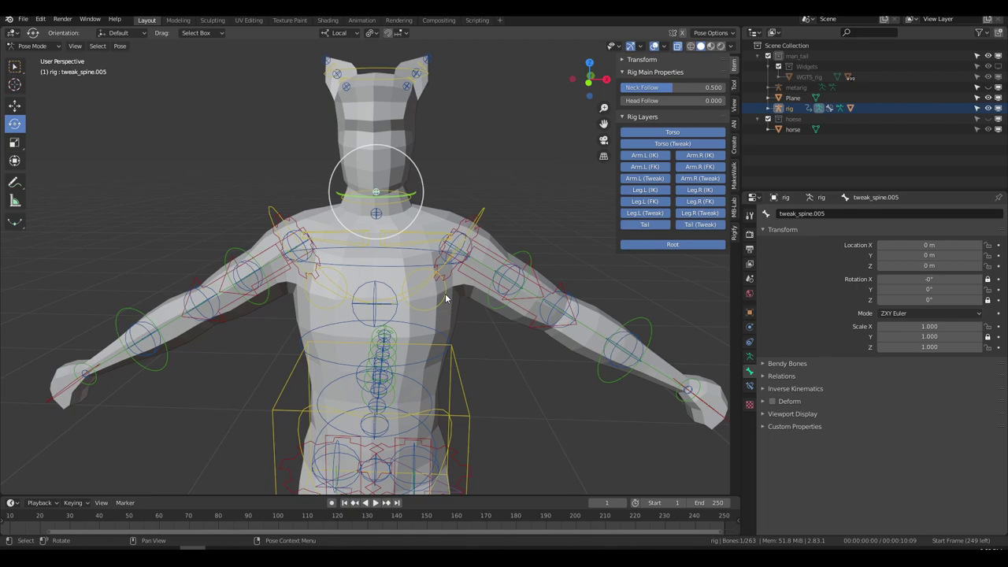
# Step: Examine the left arm's tweak controls at the shoulder, elbow and wrist by selecting them in turn
pyautogui.moveTo(445, 293); pyautogui.dragTo(457, 205, button='middle')
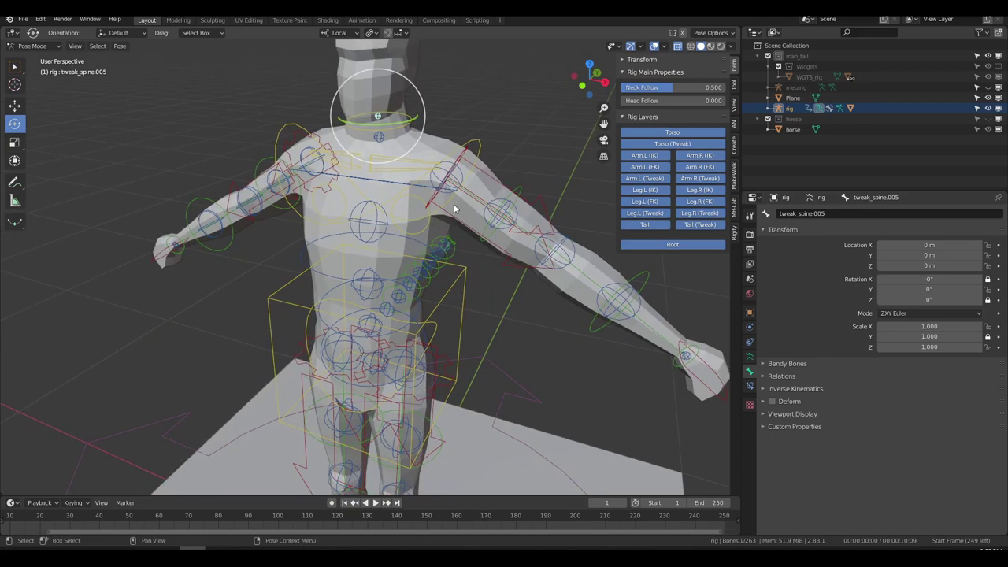
pyautogui.moveTo(500, 230); pyautogui.dragTo(401, 181, button='middle')
pyautogui.click(510, 255)
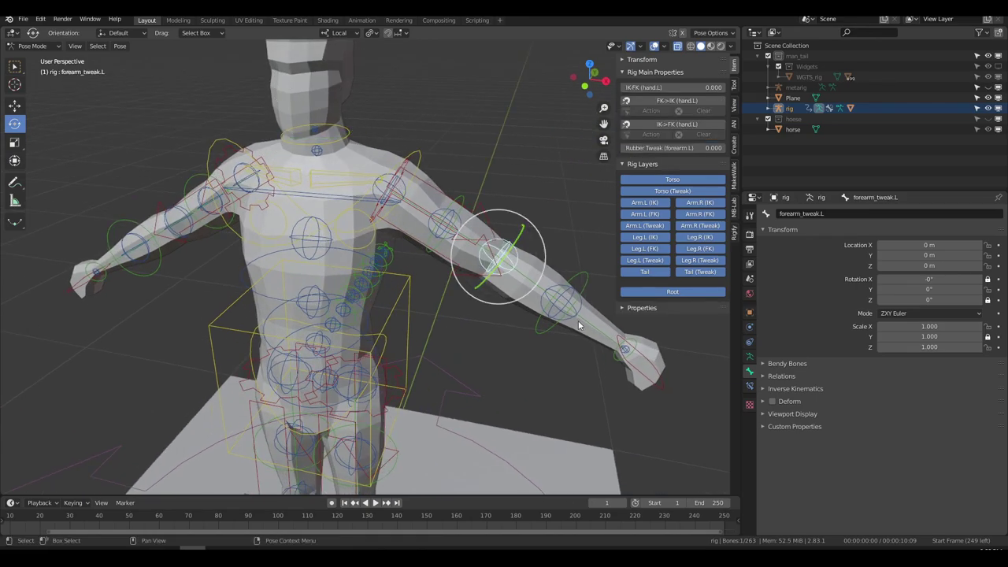
pyautogui.click(627, 353)
pyautogui.click(626, 349)
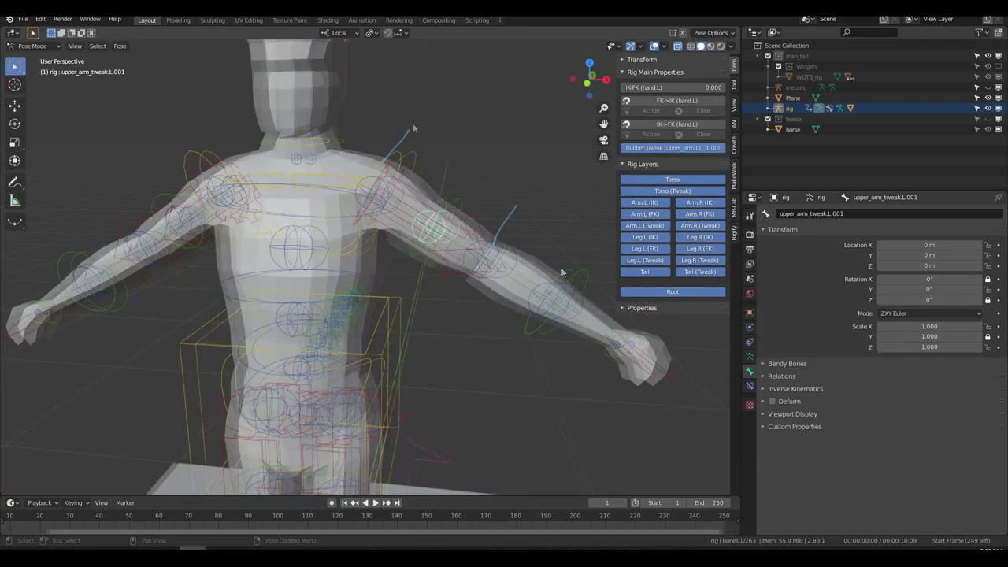
pyautogui.moveTo(561, 272); pyautogui.dragTo(598, 272, button='middle')
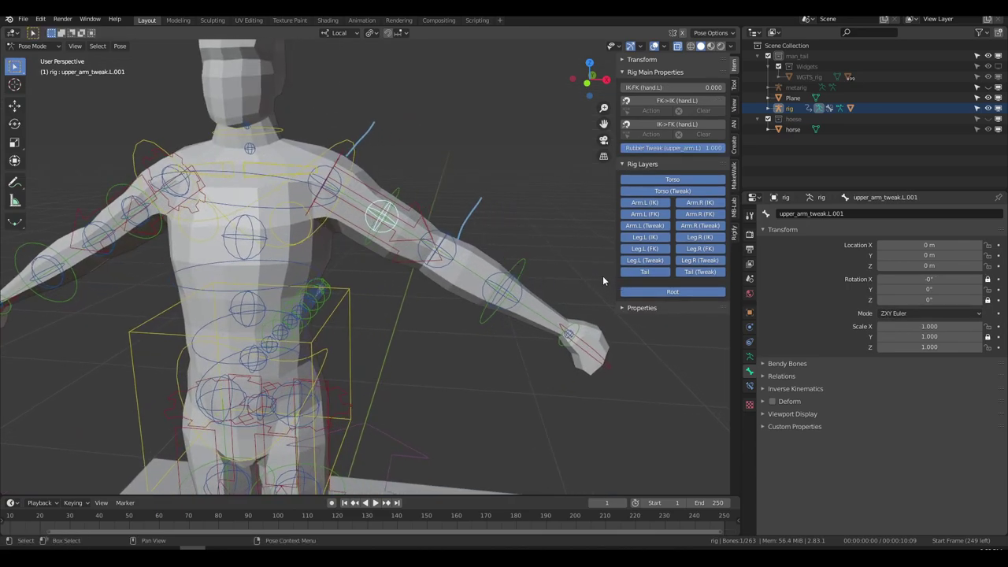
pyautogui.click(341, 189)
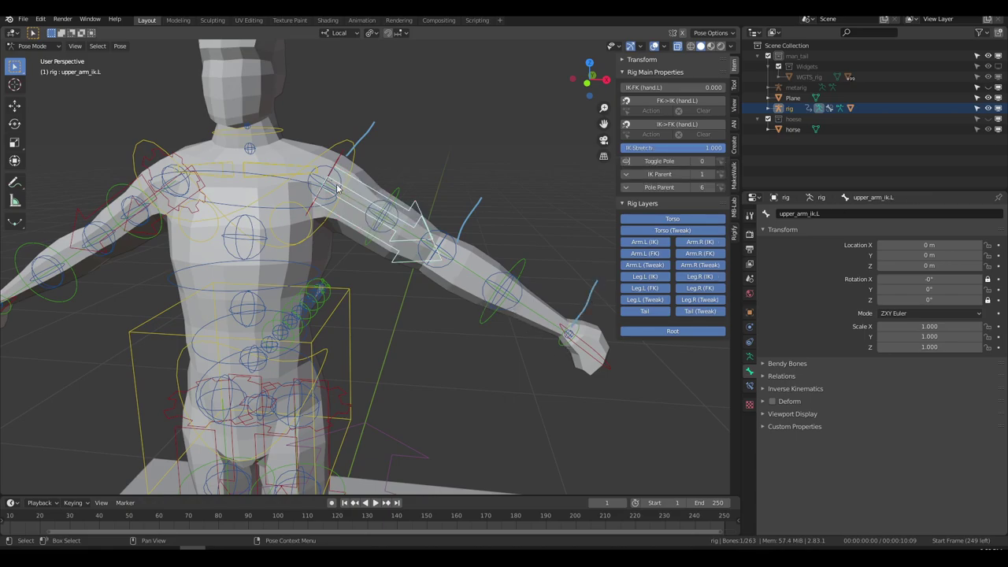
pyautogui.click(327, 174)
pyautogui.click(437, 248)
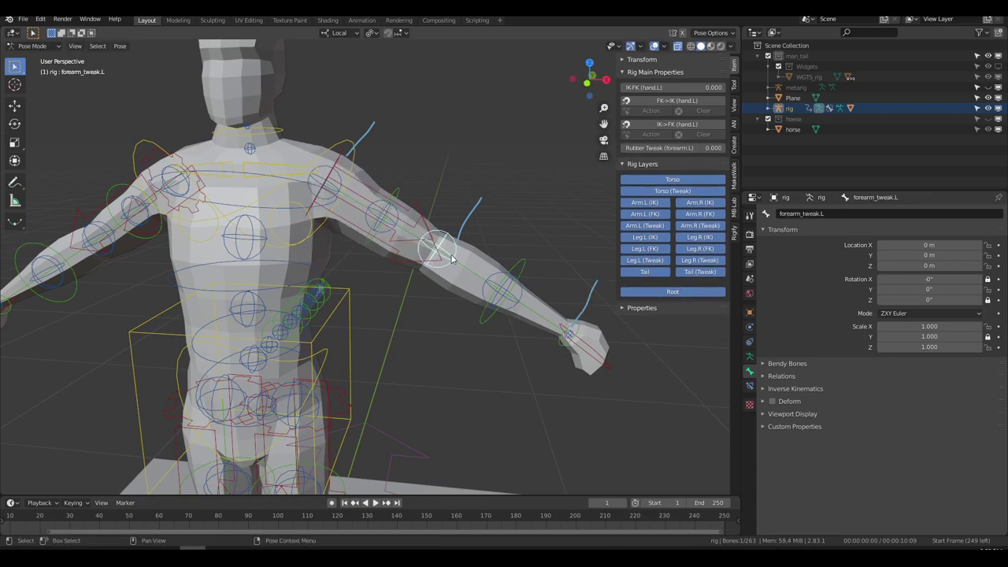
# Step: Try moving the left arm's tweak controls at the wrist, mid-forearm and mid-upper arm
pyautogui.click(572, 336)
pyautogui.press('w')
pyautogui.rightClick(564, 326)
pyautogui.click(495, 281)
pyautogui.press('w')
pyautogui.press('Escape')
pyautogui.click(384, 211)
pyautogui.press('g')
pyautogui.press('Escape')
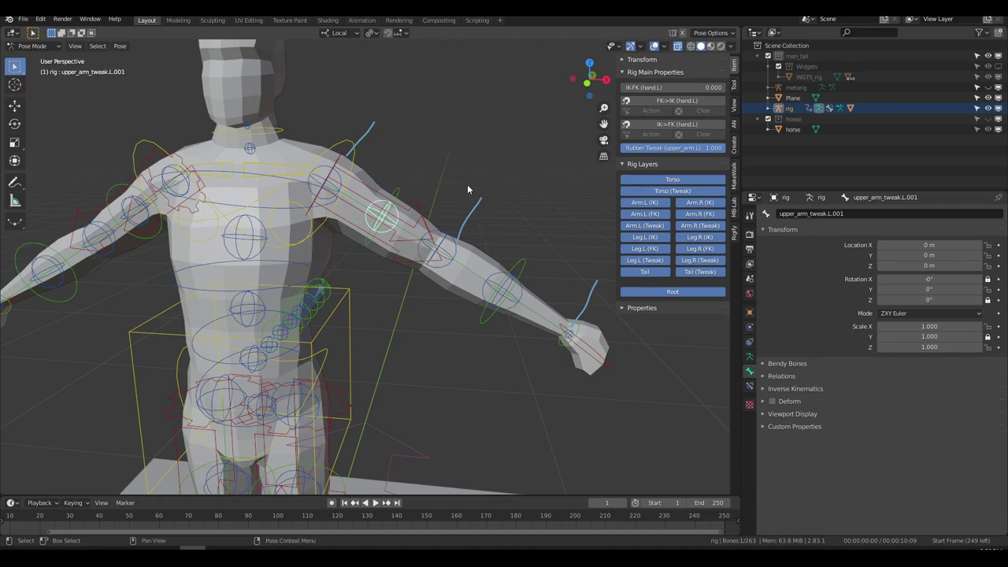
# Step: Try rotating and moving the left upper-arm tweak control upper_arm_tweak.L.001
pyautogui.moveTo(466, 184); pyautogui.dragTo(448, 236, button='middle')
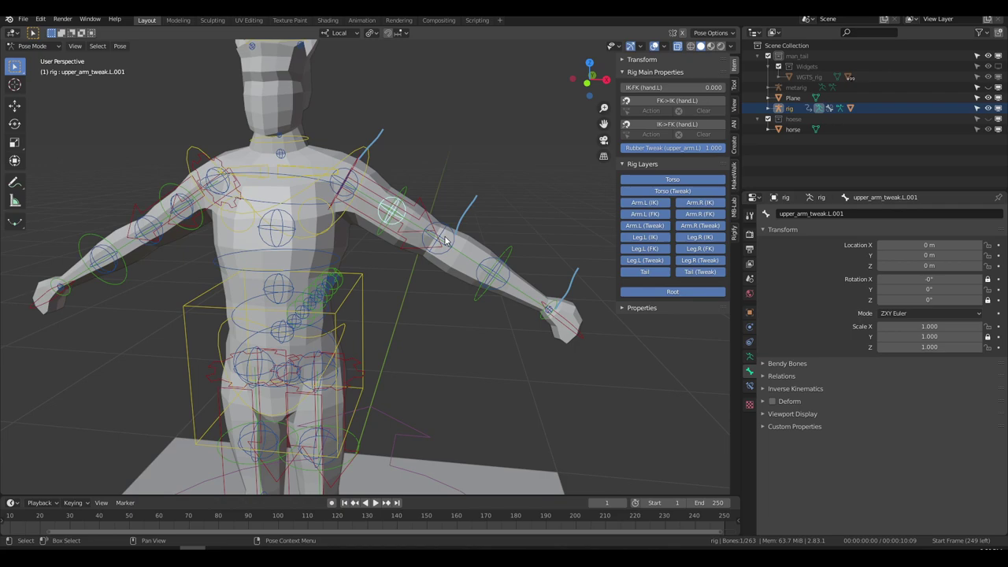
pyautogui.press('r')
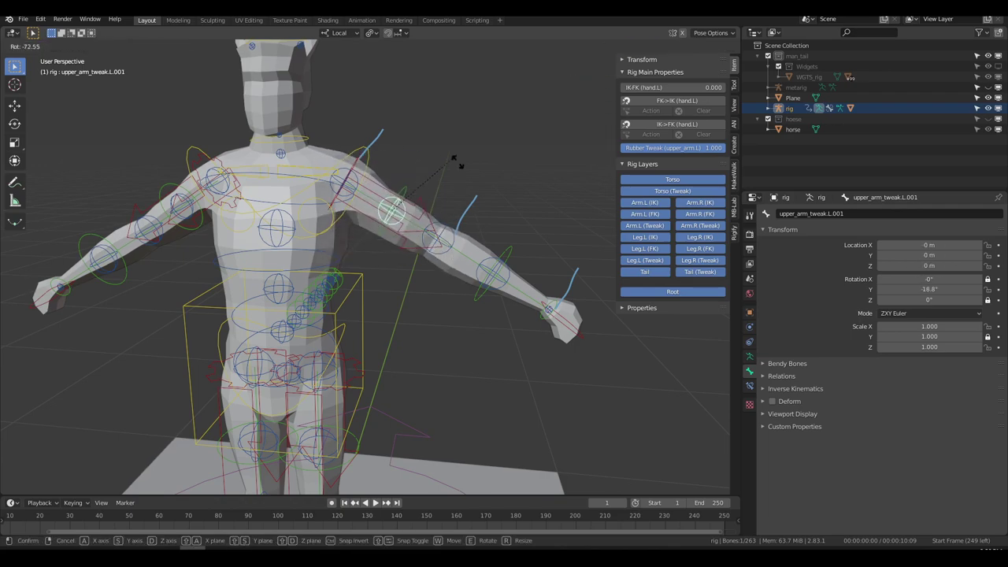
pyautogui.rightClick(459, 200)
pyautogui.press('r')
pyautogui.press('Escape')
pyautogui.press('g')
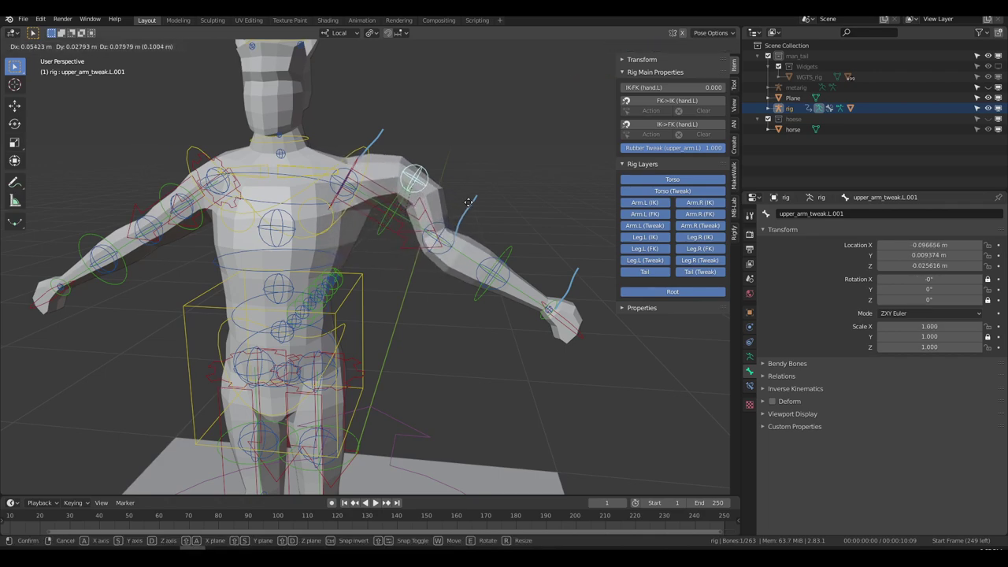
pyautogui.press('Escape')
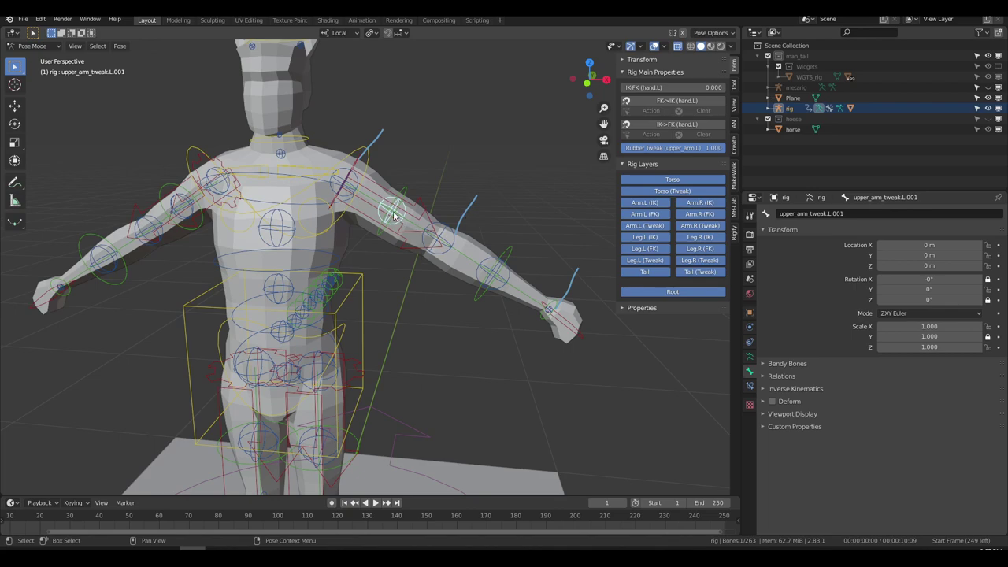
# Step: Try moving the left mid-upper-arm tweak control slightly and scaling it up
pyautogui.press('g')
pyautogui.press('Escape')
pyautogui.press('g')
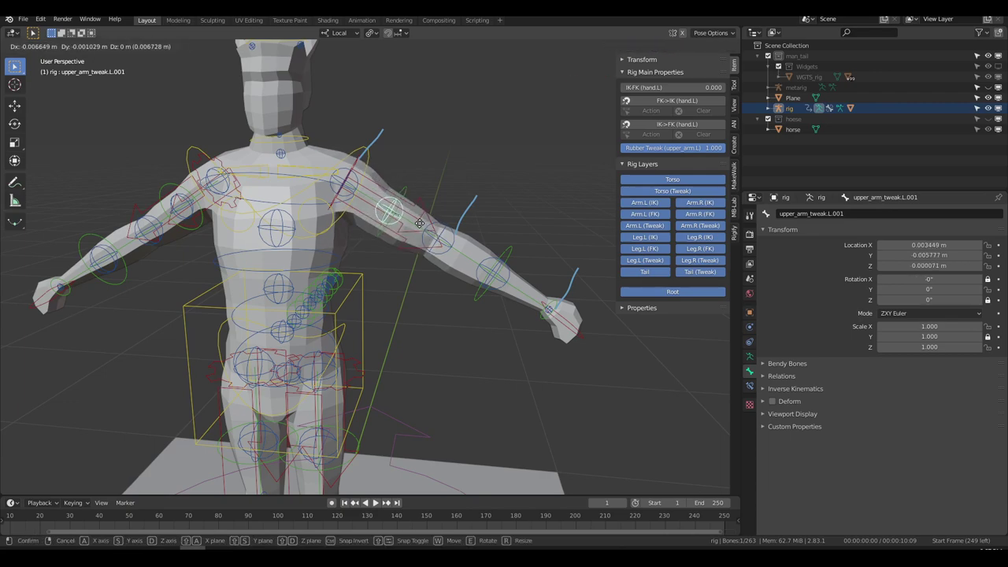
pyautogui.click(422, 225)
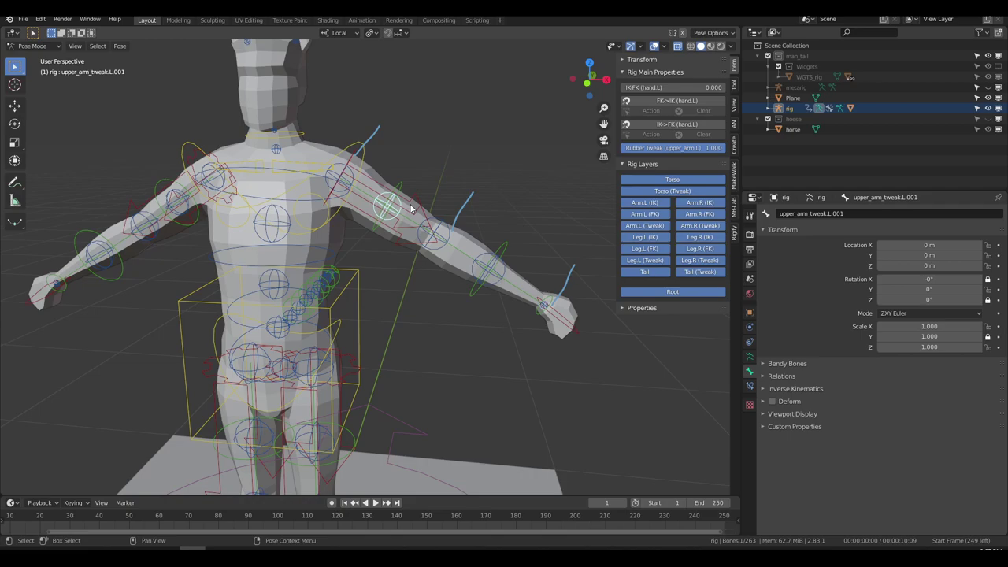
pyautogui.moveTo(410, 205); pyautogui.dragTo(412, 216, button='middle')
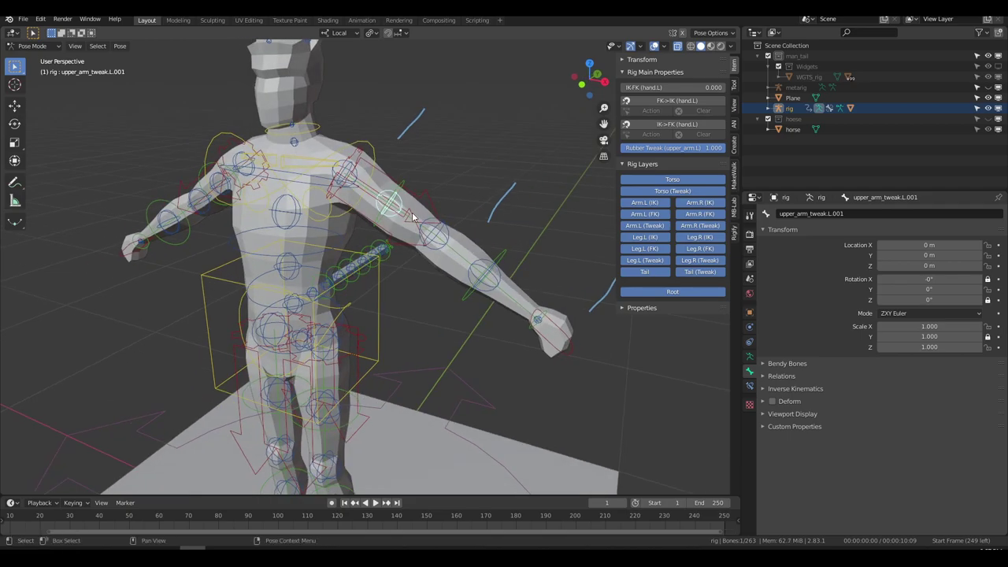
pyautogui.press('s')
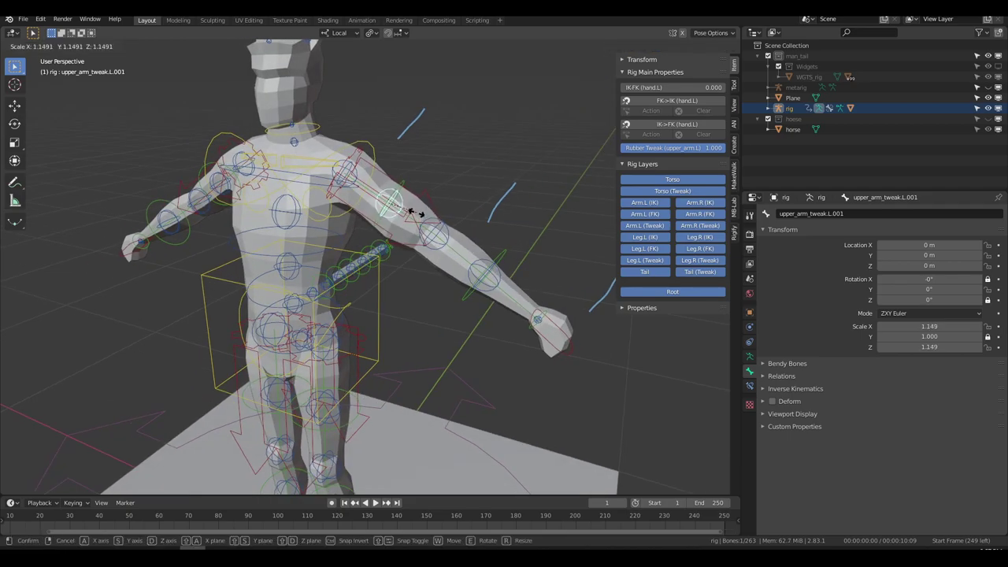
pyautogui.click(409, 215)
pyautogui.press('g')
pyautogui.click(404, 216)
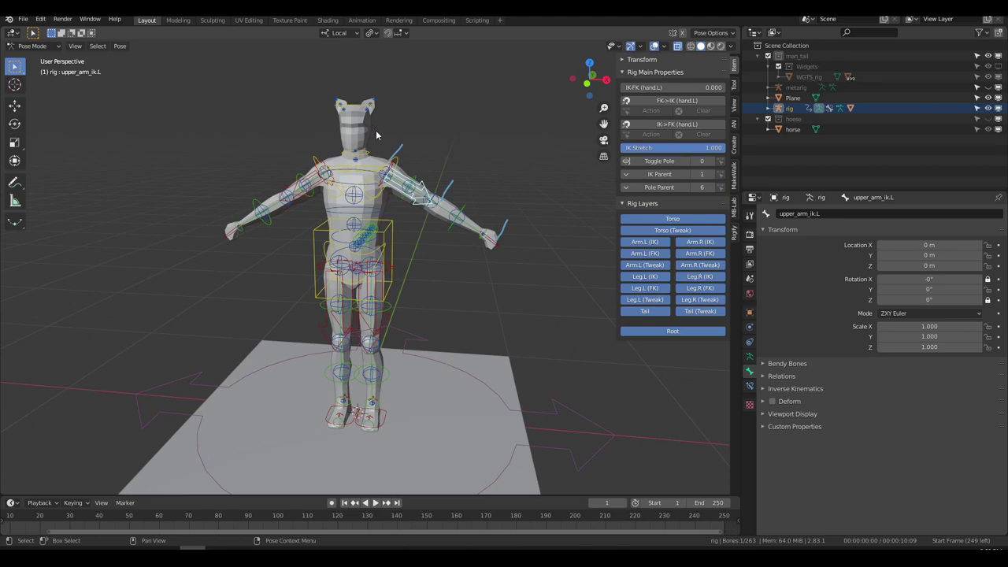
pyautogui.moveTo(375, 130); pyautogui.dragTo(547, 232, button='middle')
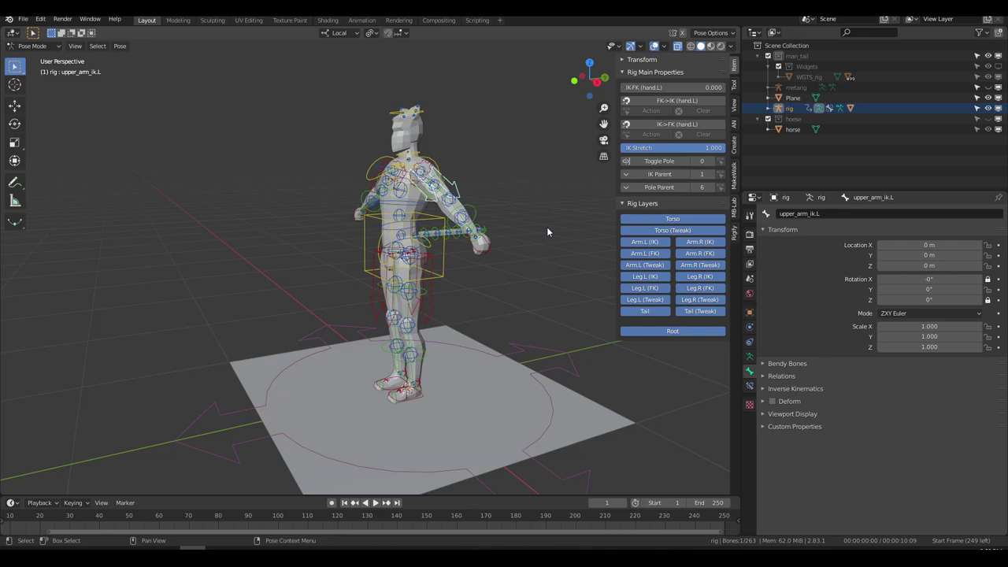
pyautogui.press('KP_3')
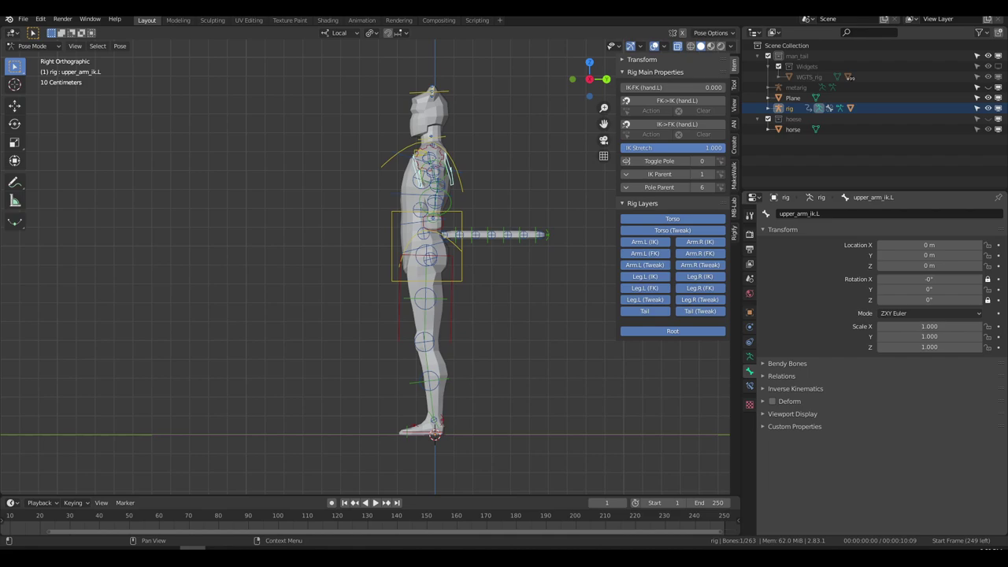
pyautogui.click(31, 45)
pyautogui.click(32, 58)
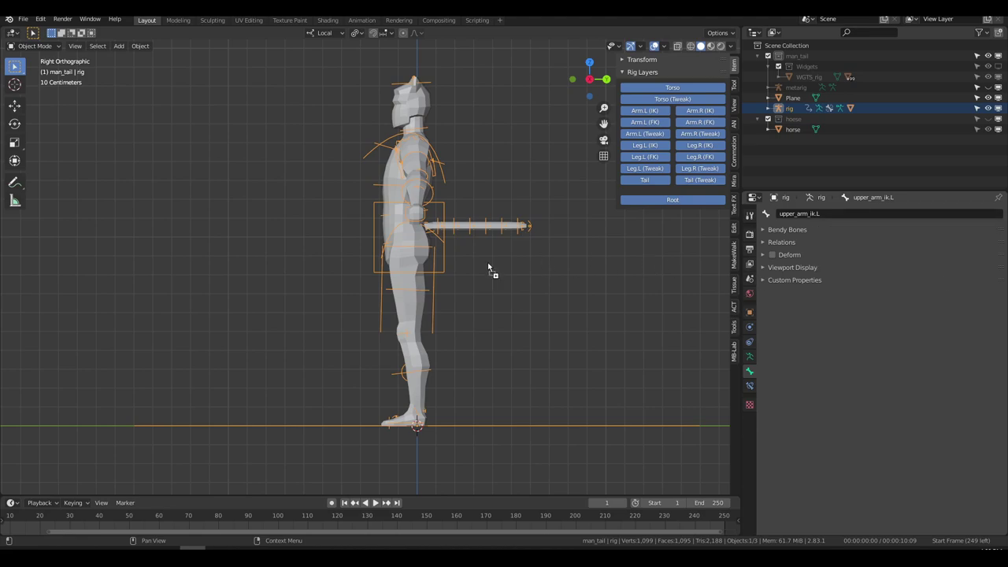
pyautogui.moveTo(280, 195); pyautogui.dragTo(280, 195)
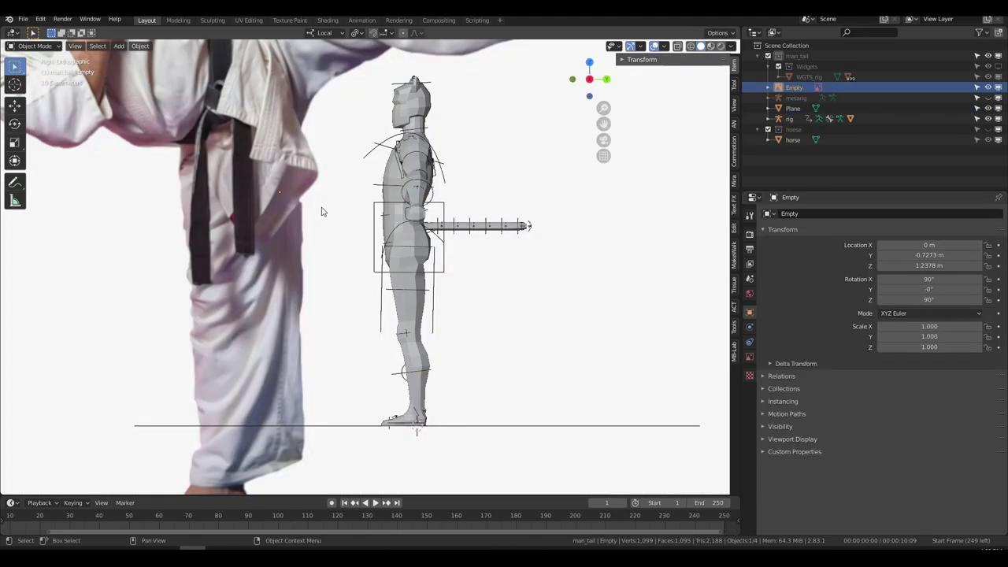
pyautogui.scroll(-8, 322, 210)
pyautogui.scroll(4, 394, 220)
pyautogui.keyDown('shift'); pyautogui.moveTo(435, 228); pyautogui.dragTo(481, 251, button='middle'); pyautogui.keyUp('shift')
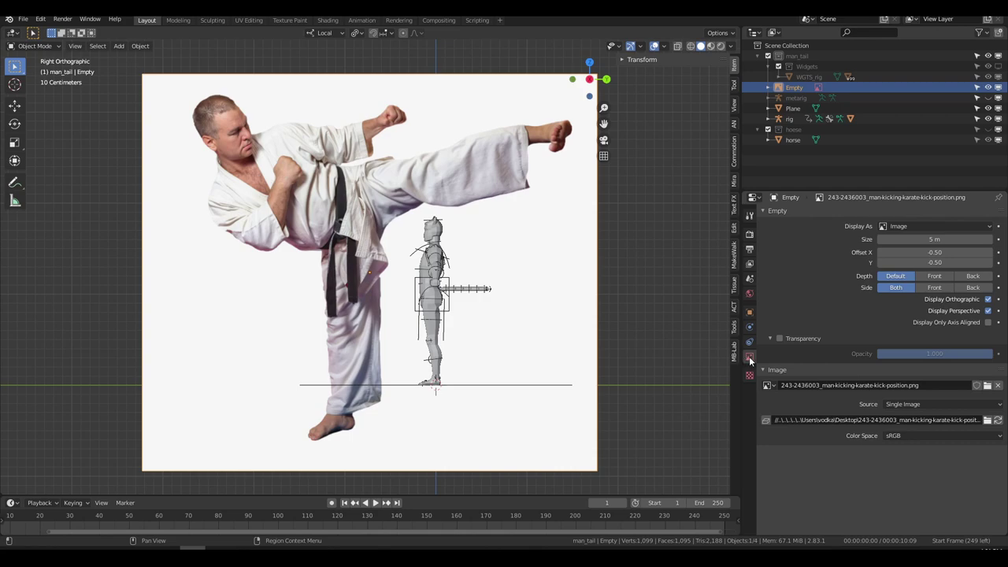
# Step: Enable transparency on the reference image with opacity 0.297 and mirror the image along its local X axis
pyautogui.click(780, 343)
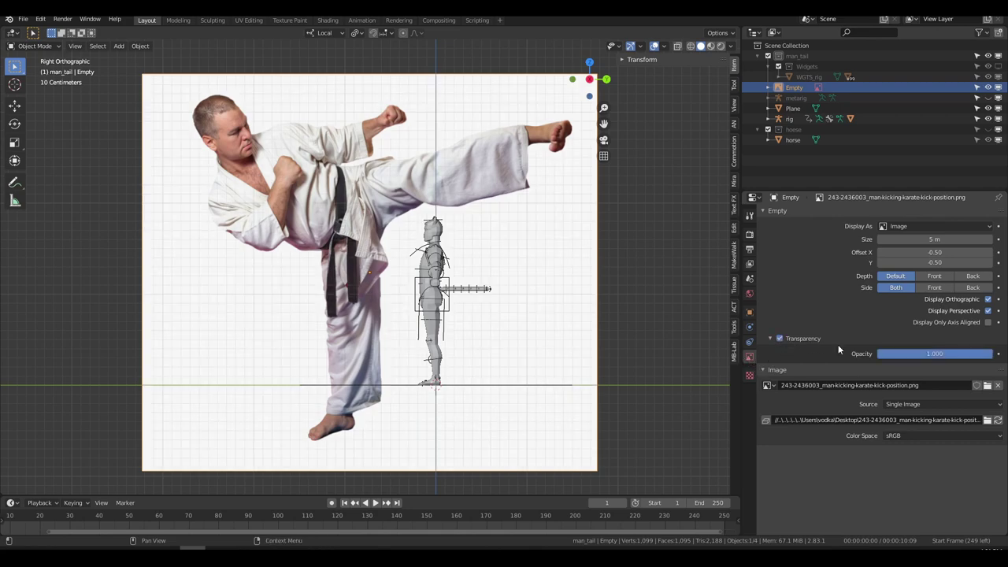
pyautogui.moveTo(945, 353); pyautogui.dragTo(911, 354)
pyautogui.press('ctrl')
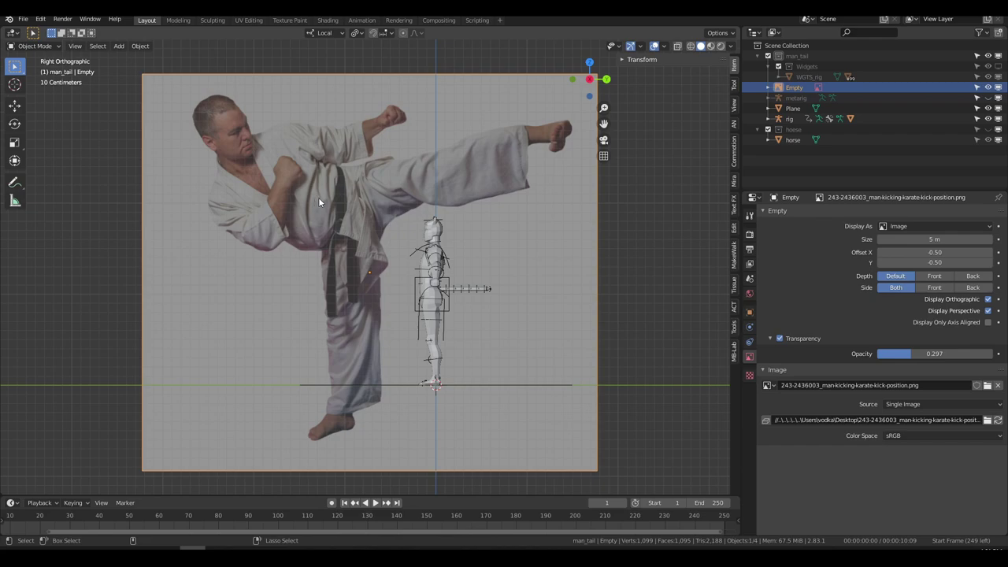
pyautogui.hotkey('ctrl', 'm')
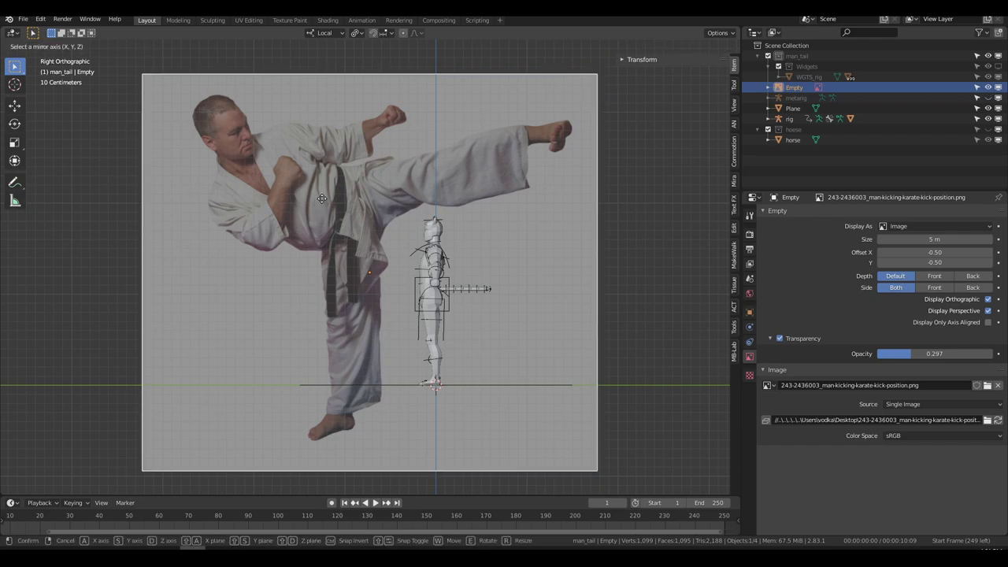
pyautogui.press('x')
pyautogui.press('x')
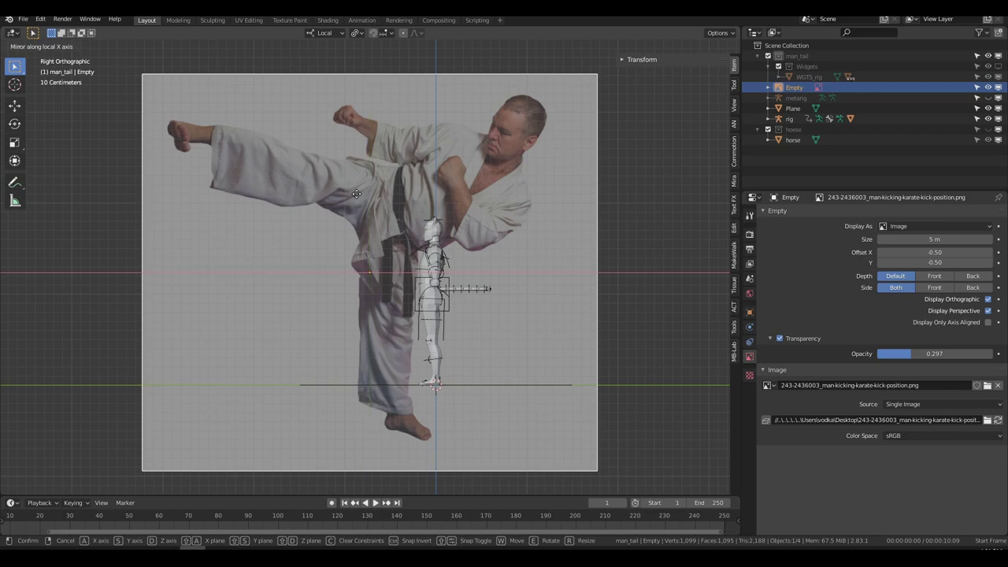
pyautogui.click(450, 279)
# Step: Scale down the reference image and move it so the kicking man's standing foot meets the rig's feet
pyautogui.press('s')
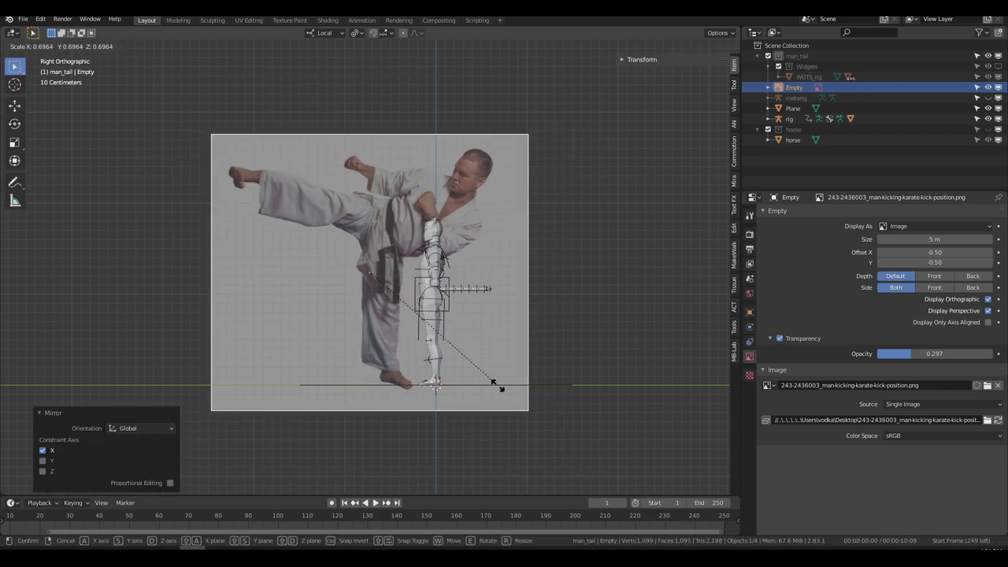
pyautogui.click(457, 387)
pyautogui.press('g')
pyautogui.click(502, 419)
pyautogui.press('s')
pyautogui.click(479, 397)
pyautogui.press('g')
pyautogui.click(483, 413)
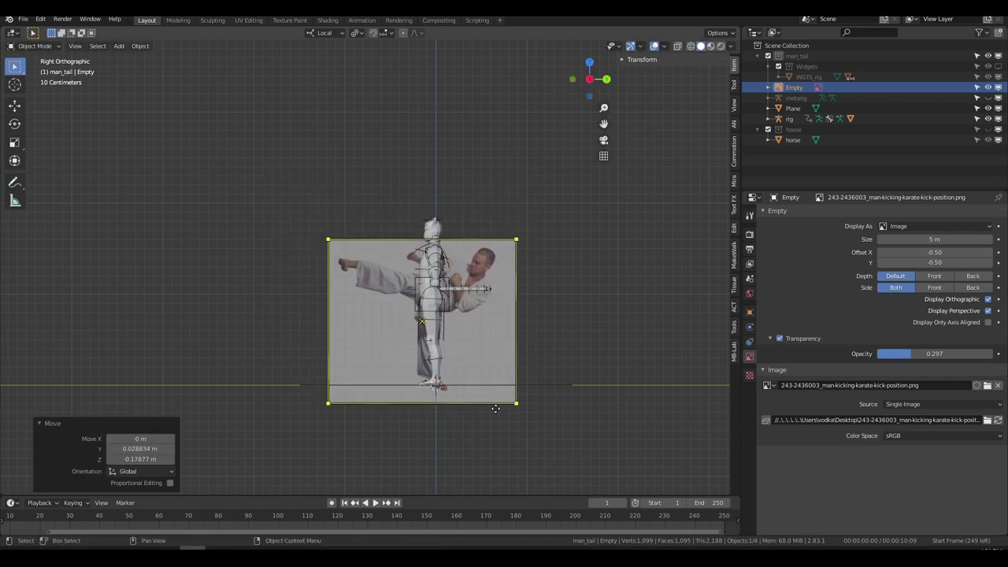
pyautogui.moveTo(510, 381)
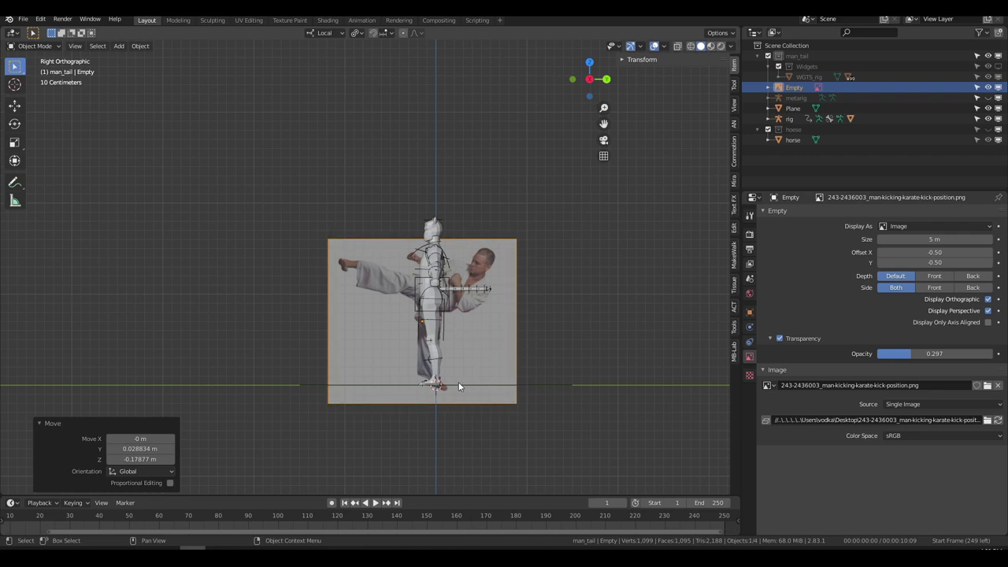
# Step: Duplicate the karate-kick reference image and place the copy above and behind the rig
pyautogui.keyDown('shift'); pyautogui.moveTo(494, 366); pyautogui.dragTo(536, 353, button='middle'); pyautogui.keyUp('shift')
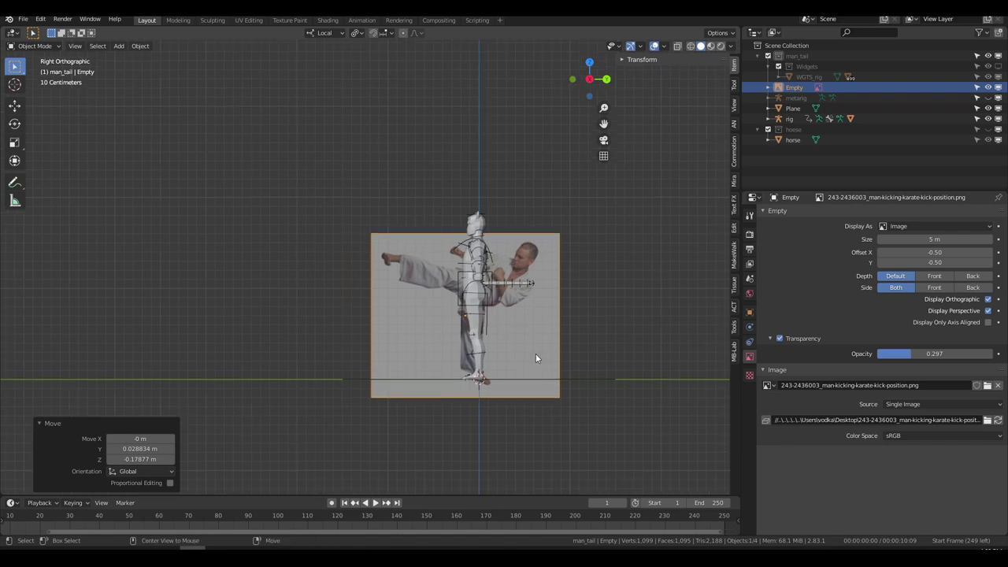
pyautogui.hotkey('shift', 'd')
pyautogui.click(291, 215)
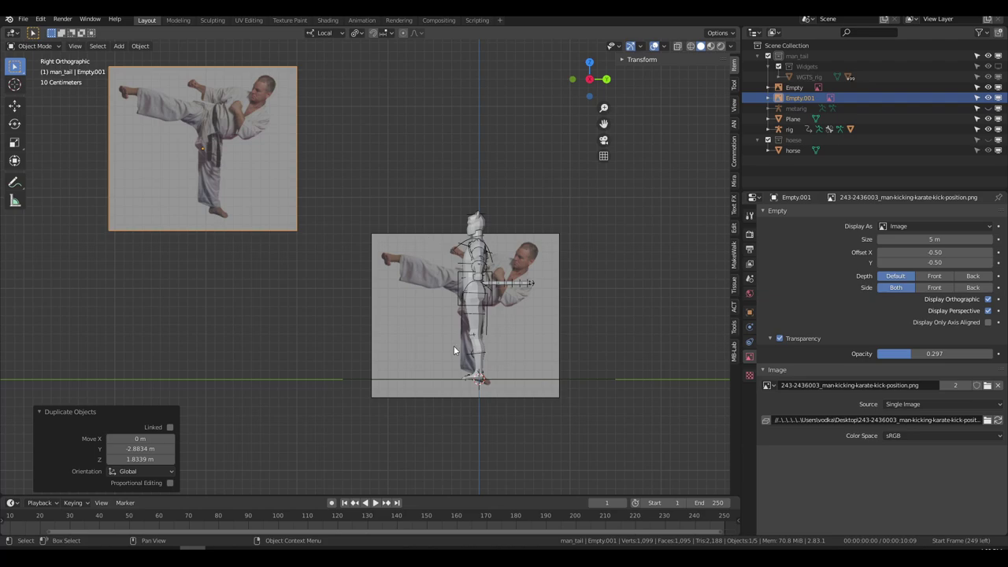
pyautogui.keyDown('shift'); pyautogui.moveTo(236, 176); pyautogui.dragTo(234, 209, button='middle'); pyautogui.keyUp('shift')
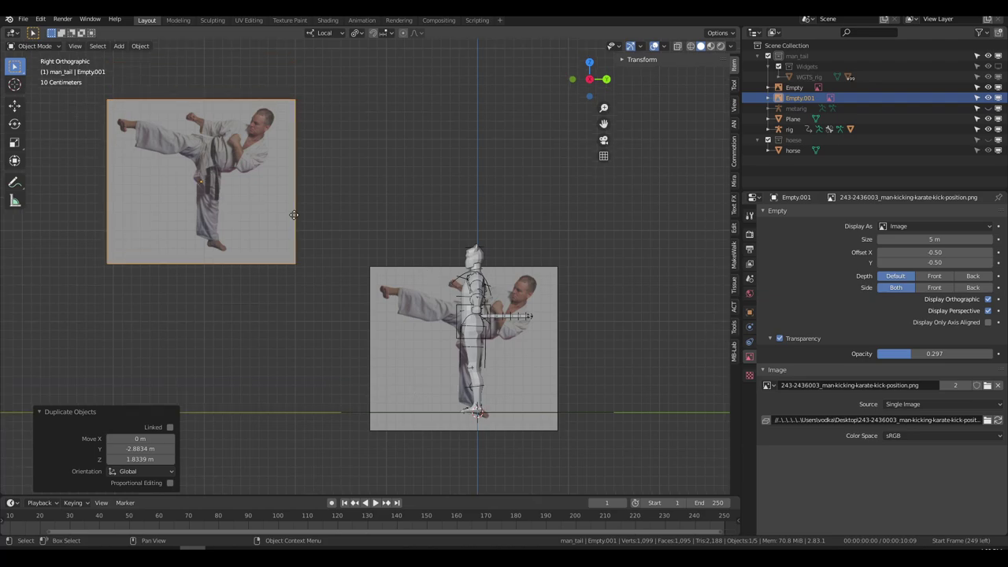
pyautogui.press('g')
pyautogui.click(725, 250)
# Step: Try moving the original reference image sideways away from the rig along a local axis
pyautogui.moveTo(346, 287); pyautogui.dragTo(456, 321, button='middle')
pyautogui.scroll(-3, 457, 322)
pyautogui.click(319, 236)
pyautogui.press('g')
pyautogui.press('x')
pyautogui.press('x')
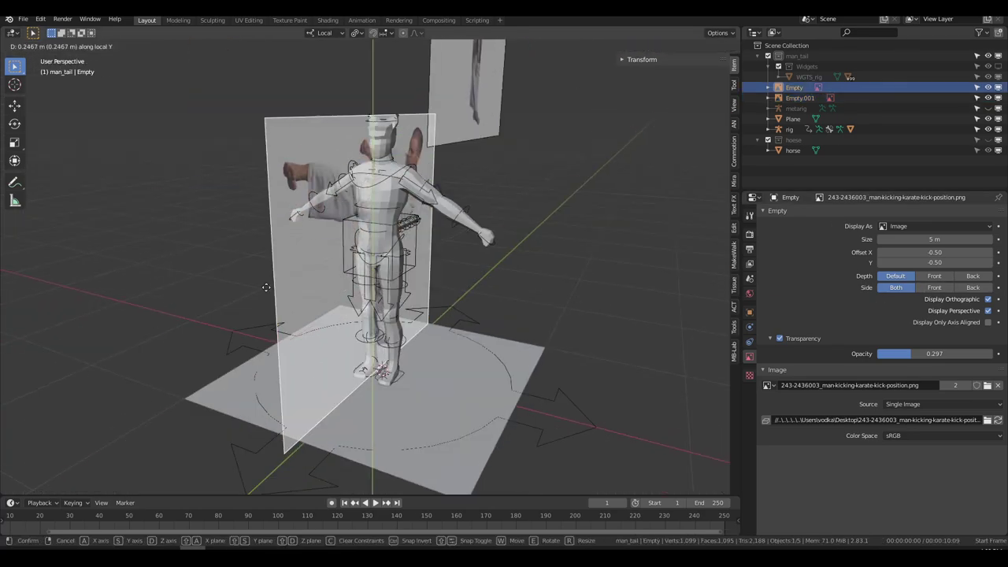
pyautogui.press('Escape')
# Step: Switch the transform orientation to Global and move the original reference image about -1.69 m along X, away from the rig
pyautogui.click(325, 32)
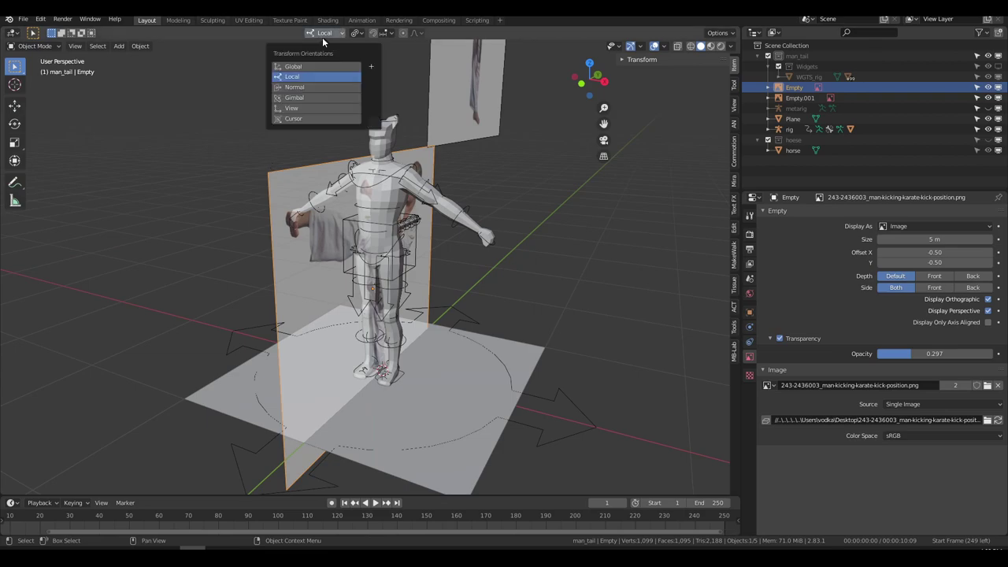
pyautogui.click(331, 67)
pyautogui.press('g')
pyautogui.press('x')
pyautogui.click(498, 313)
pyautogui.moveTo(498, 313); pyautogui.dragTo(439, 307, button='middle')
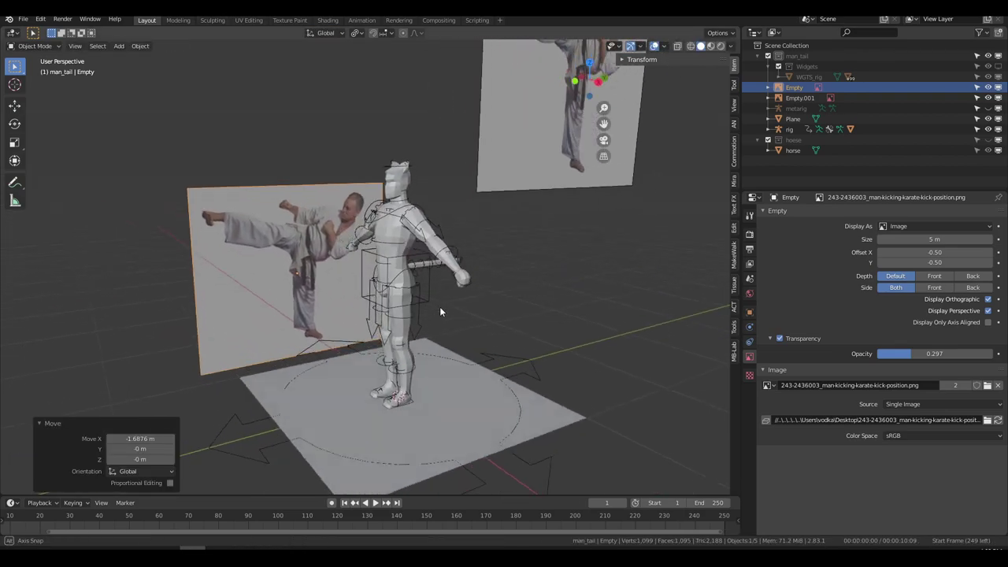
# Step: Select the rig, put it in Pose Mode and view it from the right against the reference image
pyautogui.click(429, 283)
pyautogui.hotkey('ctrl', 'Tab')
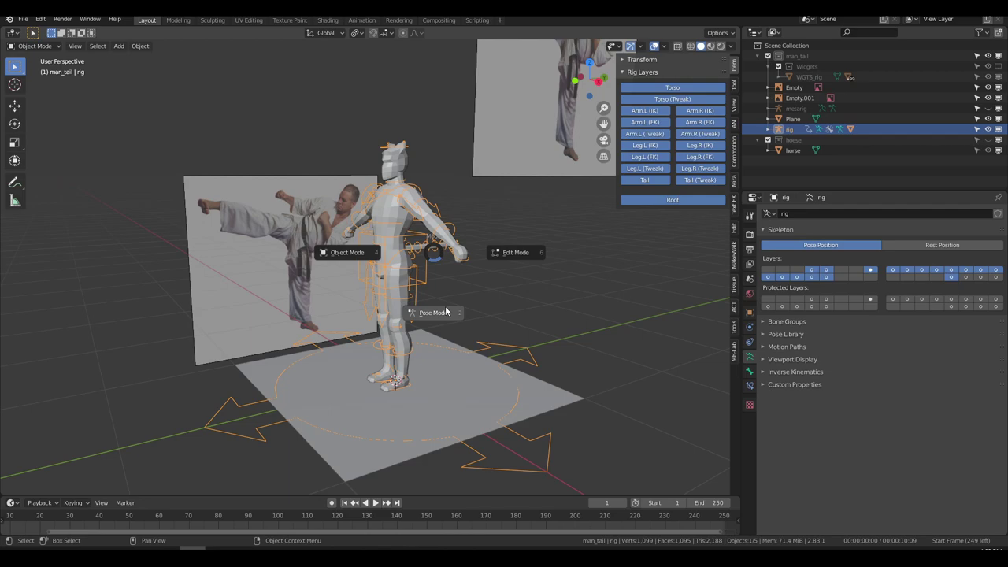
pyautogui.click(445, 312)
pyautogui.press('KP_3')
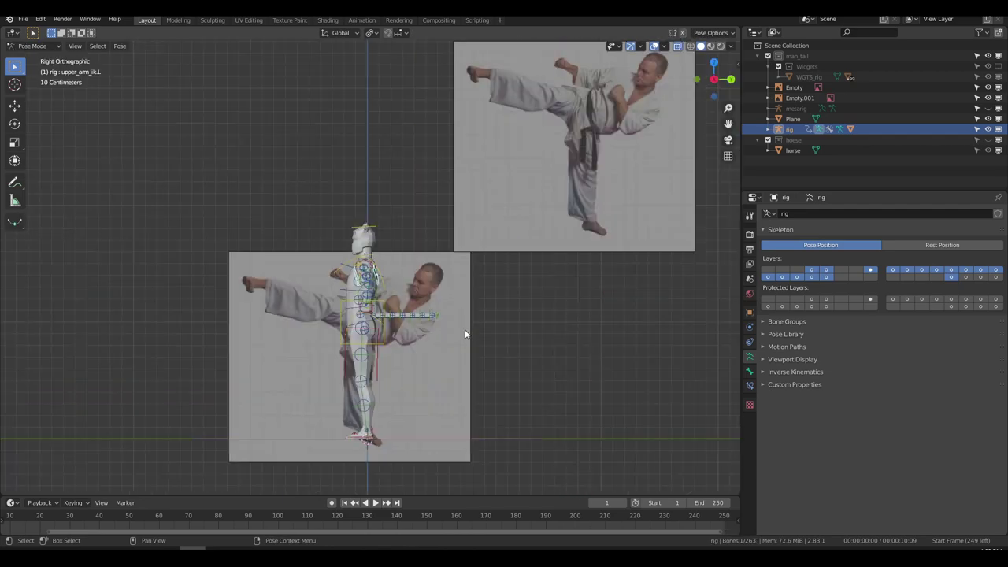
# Step: Hide the rig's tweak layers for the torso, both arms, both legs and the tail
pyautogui.moveTo(441, 337); pyautogui.dragTo(622, 299, button='middle')
pyautogui.press('n')
pyautogui.click(679, 231)
pyautogui.click(650, 269)
pyautogui.click(703, 266)
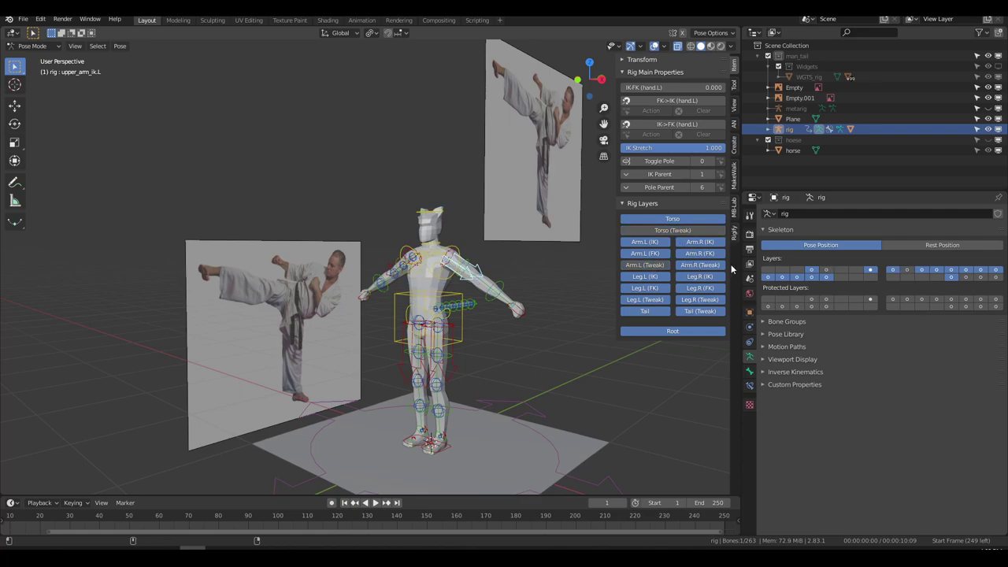
pyautogui.click(645, 299)
pyautogui.click(699, 299)
pyautogui.click(699, 311)
pyautogui.moveTo(587, 307); pyautogui.dragTo(553, 286, button='middle')
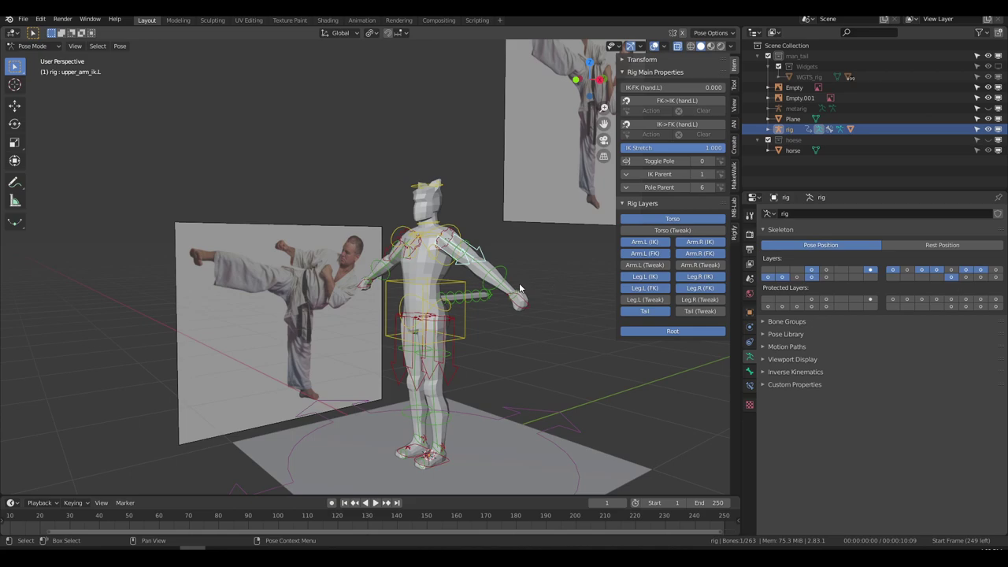
# Step: Select the left forearm FK control and set its IK-FK (hand.L) and FK Limb Follow to 1
pyautogui.click(503, 270)
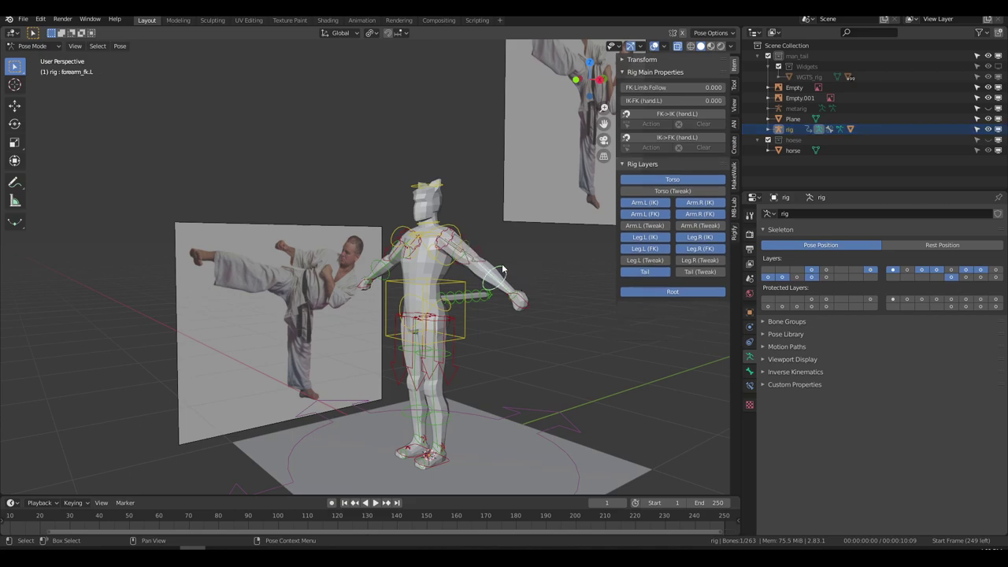
pyautogui.click(640, 101)
pyautogui.write('1')
pyautogui.press('Return')
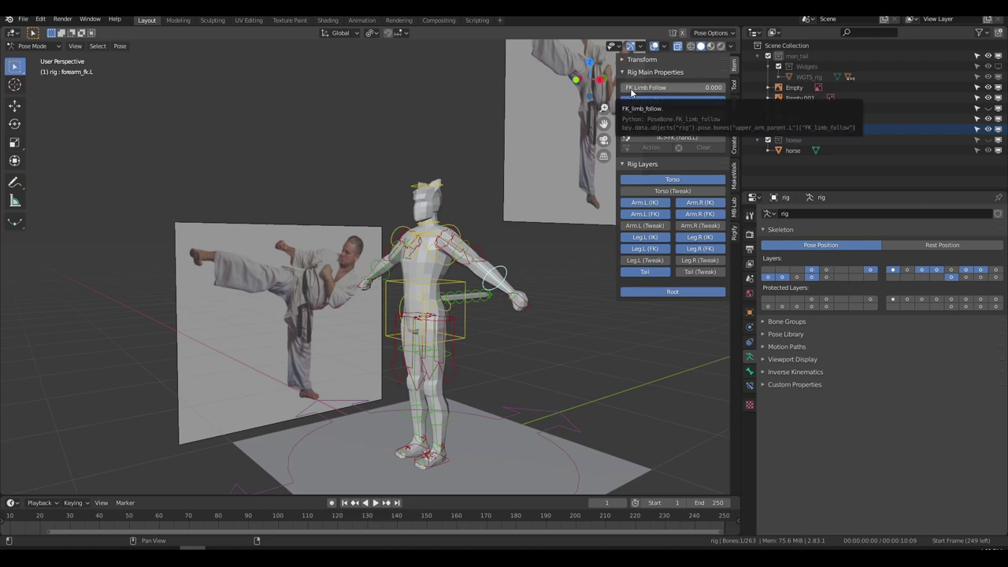
pyautogui.click(631, 90)
pyautogui.write('1')
pyautogui.press('Return')
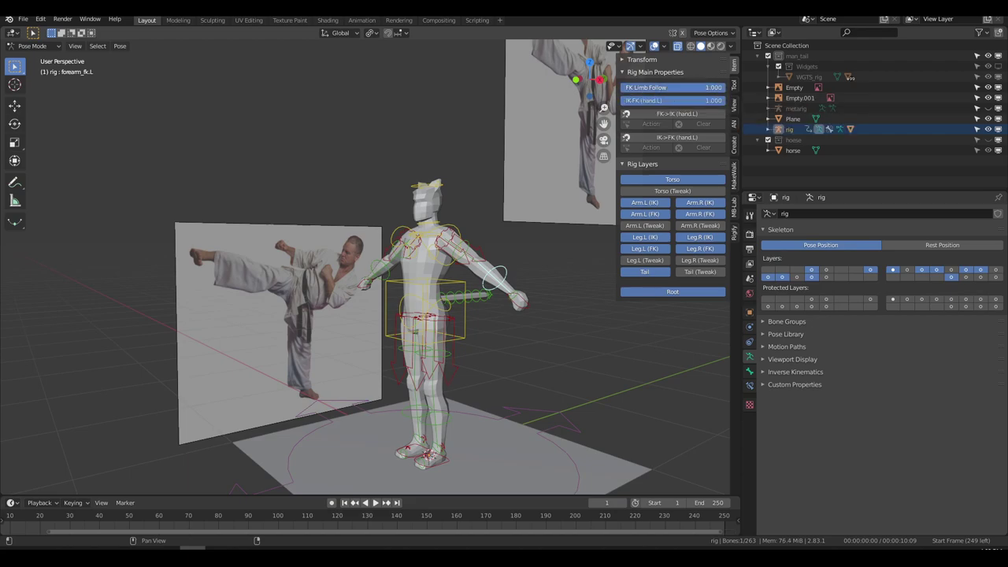
# Step: Select the mirrored right forearm FK control and set its IK-FK (hand.R) and FK Limb Follow to 1
pyautogui.hotkey('ctrl', 'shift', 'm')
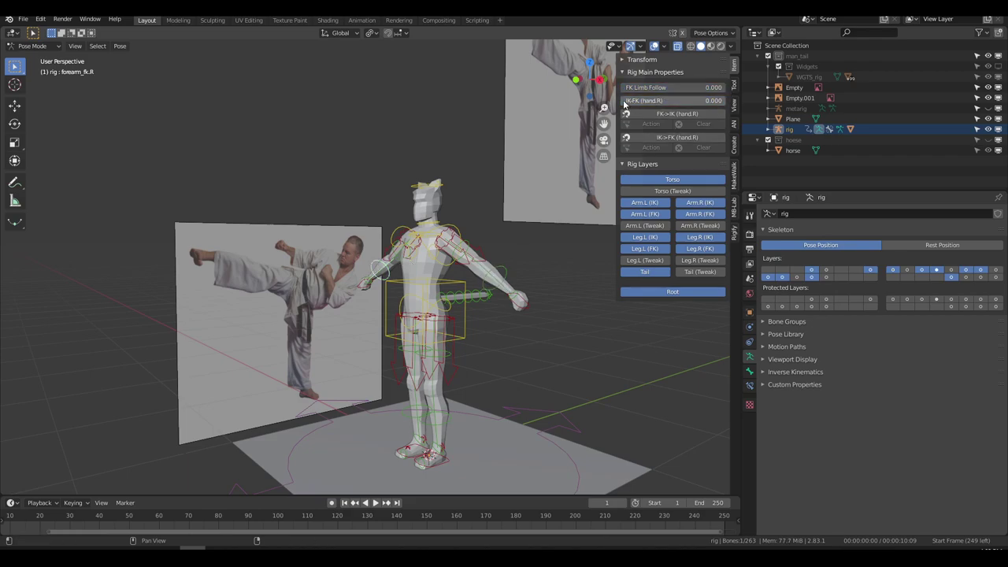
pyautogui.moveTo(630, 89); pyautogui.dragTo(723, 89)
pyautogui.moveTo(562, 240); pyautogui.dragTo(598, 236, button='middle')
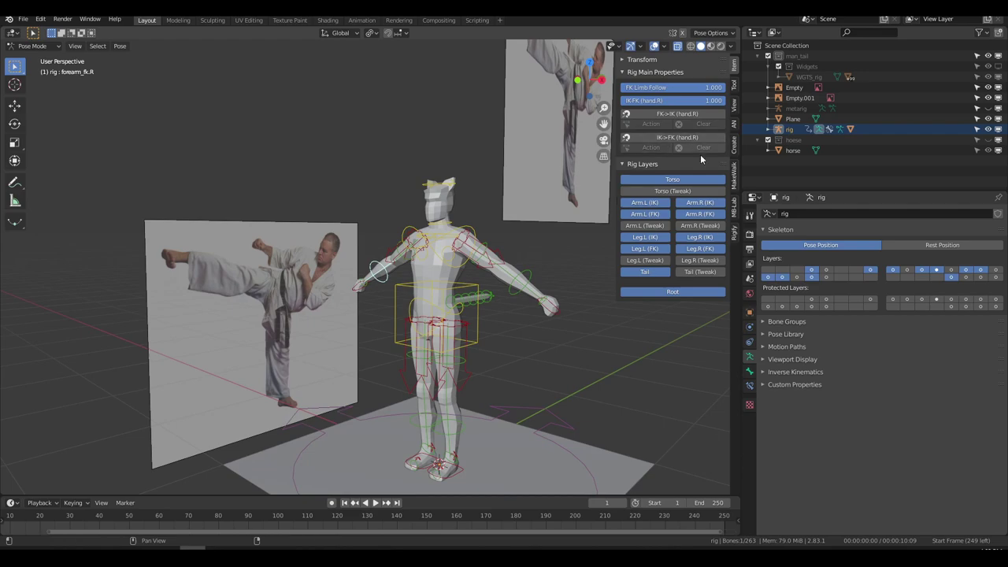
# Step: Hide the Arm.L (IK) and Arm.R (IK) rig layers so only the FK arm controls remain
pyautogui.click(662, 204)
pyautogui.click(712, 200)
pyautogui.moveTo(583, 291); pyautogui.dragTo(485, 354, button='middle')
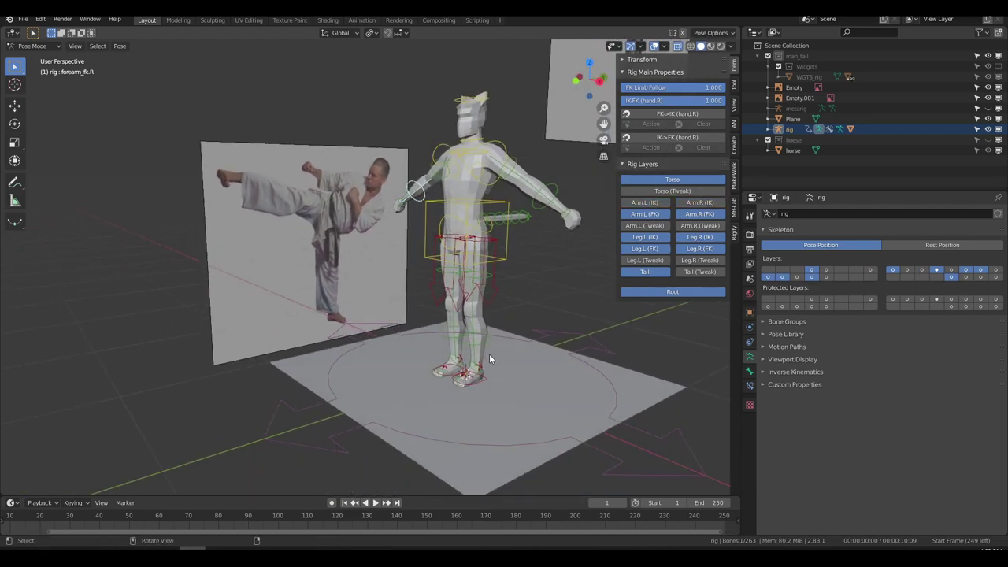
# Step: Select the left thigh IK control and mark the reference man's standing leg and the rig's left foot with freehand strokes
pyautogui.scroll(2, 537, 304)
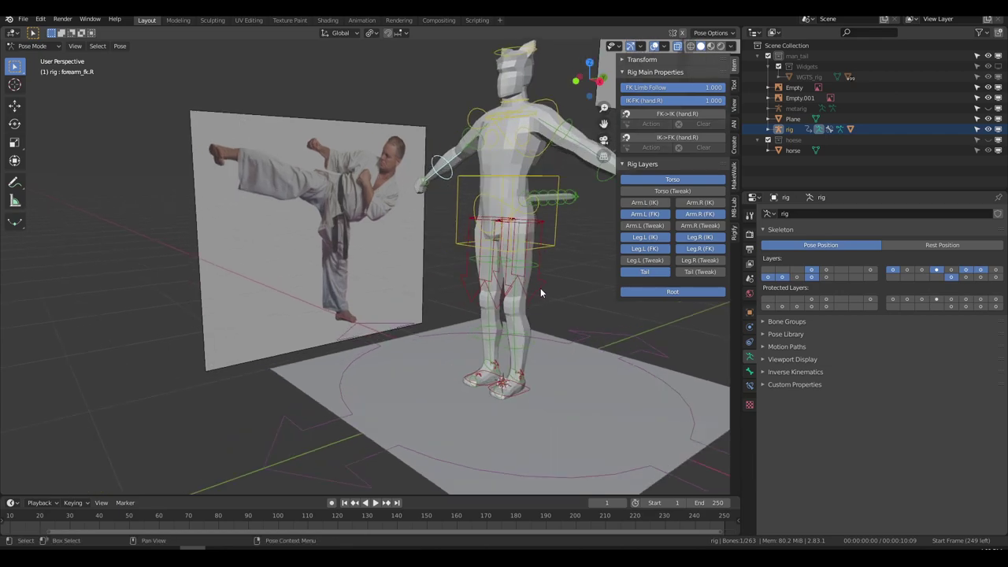
pyautogui.click(539, 287)
pyautogui.moveTo(337, 217)
pyautogui.mouseDown()
pyautogui.moveTo(351, 257)
pyautogui.moveTo(332, 288)
pyautogui.moveTo(338, 232)
pyautogui.moveTo(333, 262)
pyautogui.mouseUp()
pyautogui.keyDown('shift'); pyautogui.moveTo(534, 301); pyautogui.dragTo(512, 297, button='middle'); pyautogui.keyUp('shift')
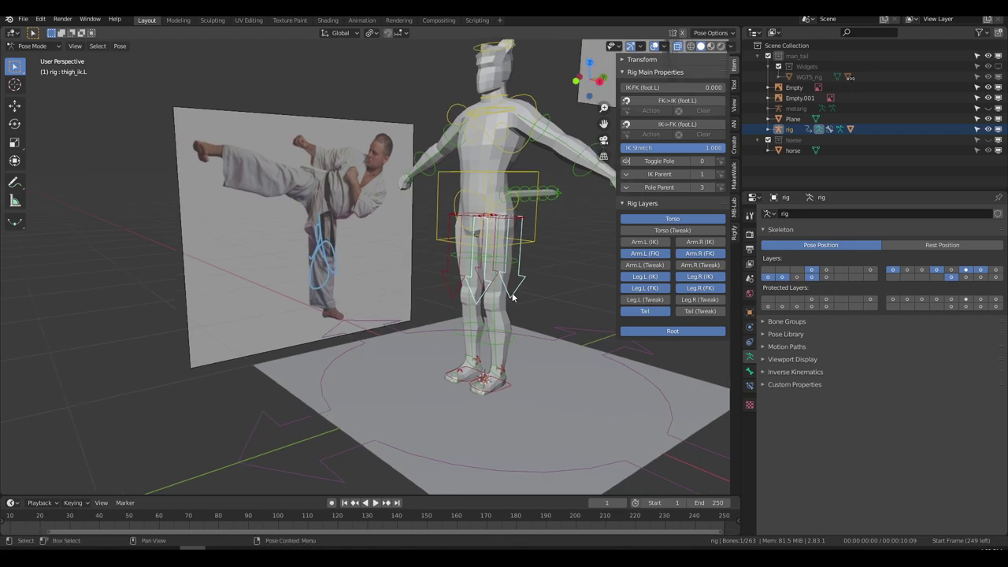
pyautogui.moveTo(478, 405); pyautogui.dragTo(530, 385)
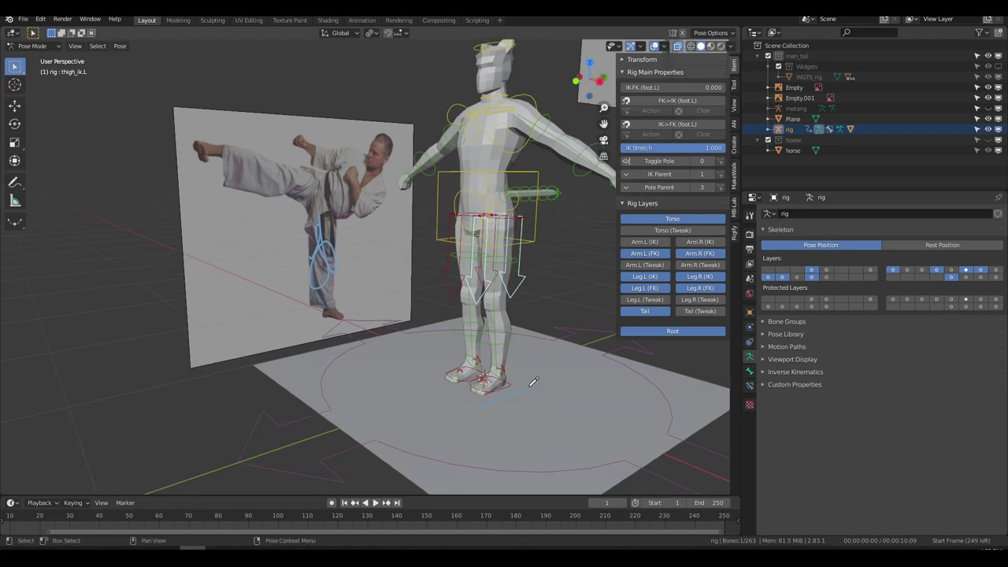
# Step: Set the right leg's IK-FK and FK Limb Follow to 1, and hide the Leg.L (FK) and Leg.R (IK) layers
pyautogui.click(475, 337)
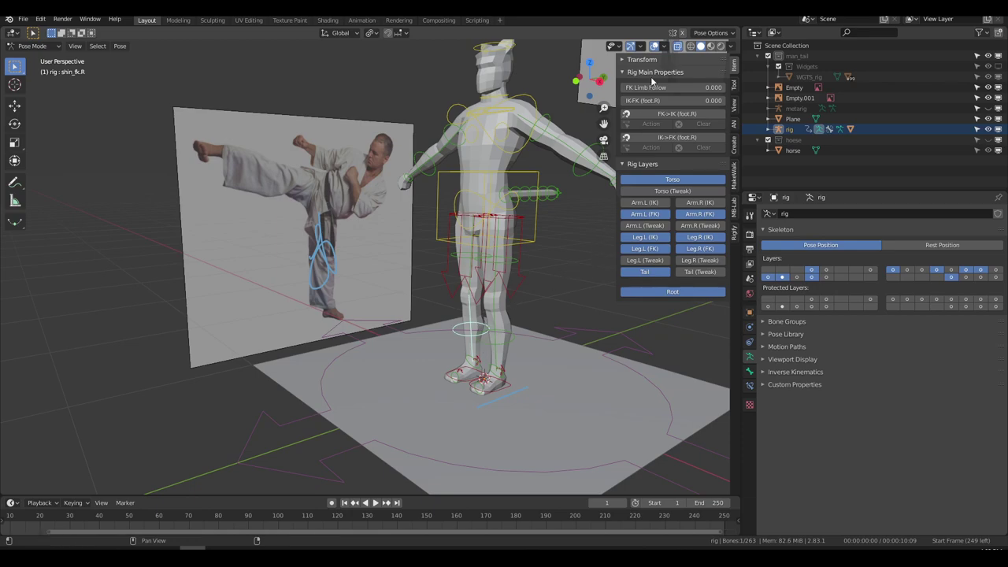
pyautogui.moveTo(647, 101); pyautogui.dragTo(726, 89)
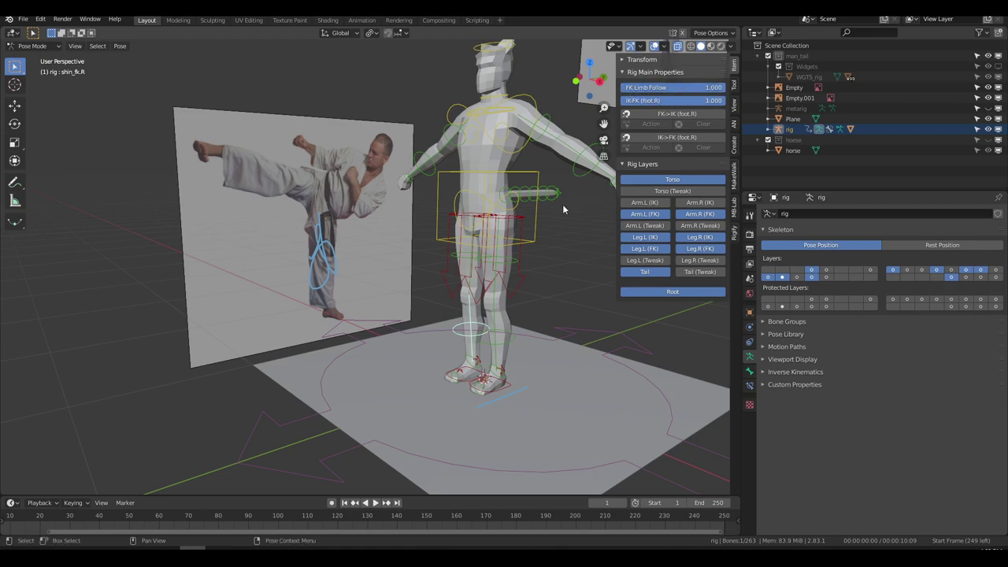
pyautogui.click(672, 191)
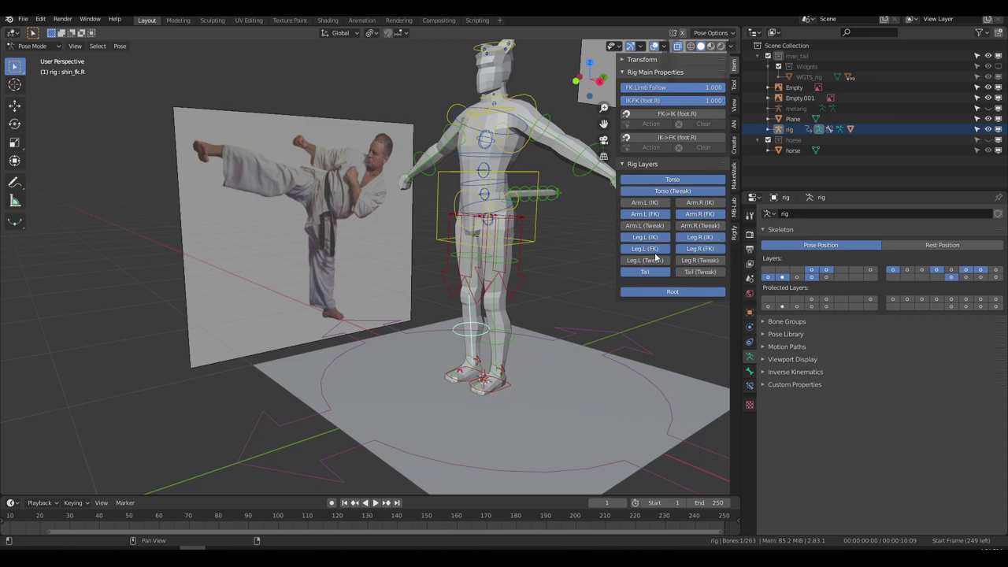
pyautogui.click(651, 250)
pyautogui.click(704, 237)
pyautogui.moveTo(552, 313); pyautogui.dragTo(427, 305, button='middle')
pyautogui.click(682, 192)
# Step: Select the torso control and rotate it 59° in the right side view to lean the body like the kicking man
pyautogui.scroll(-3, 532, 307)
pyautogui.click(478, 261)
pyautogui.press('g')
pyautogui.rightClick(488, 258)
pyautogui.press('KP_3')
pyautogui.scroll(-3, 489, 257)
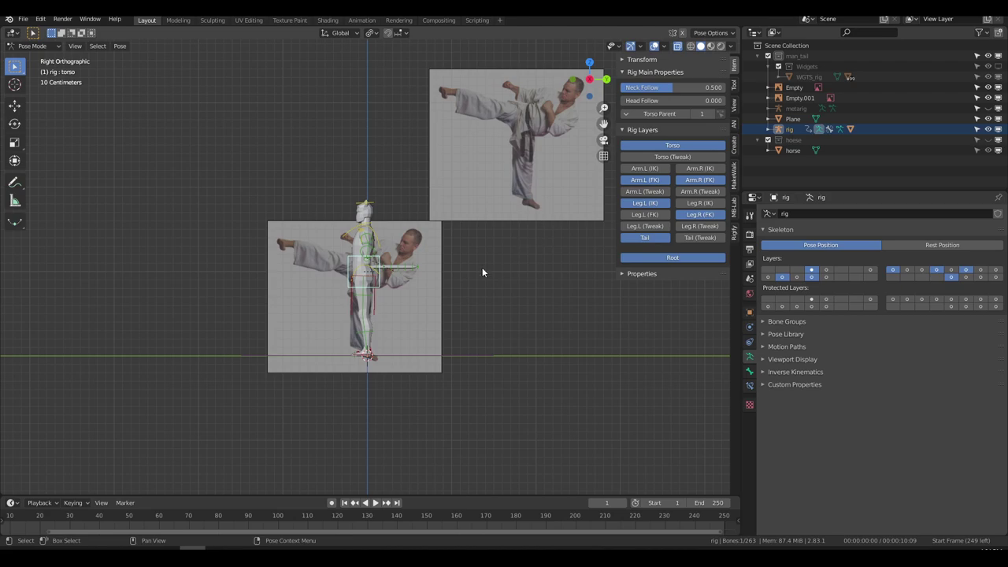
pyautogui.scroll(1, 390, 262)
pyautogui.keyDown('shift'); pyautogui.moveTo(390, 263); pyautogui.dragTo(386, 237, button='middle'); pyautogui.keyUp('shift')
pyautogui.press('r')
pyautogui.rightClick(427, 261)
pyautogui.press('r')
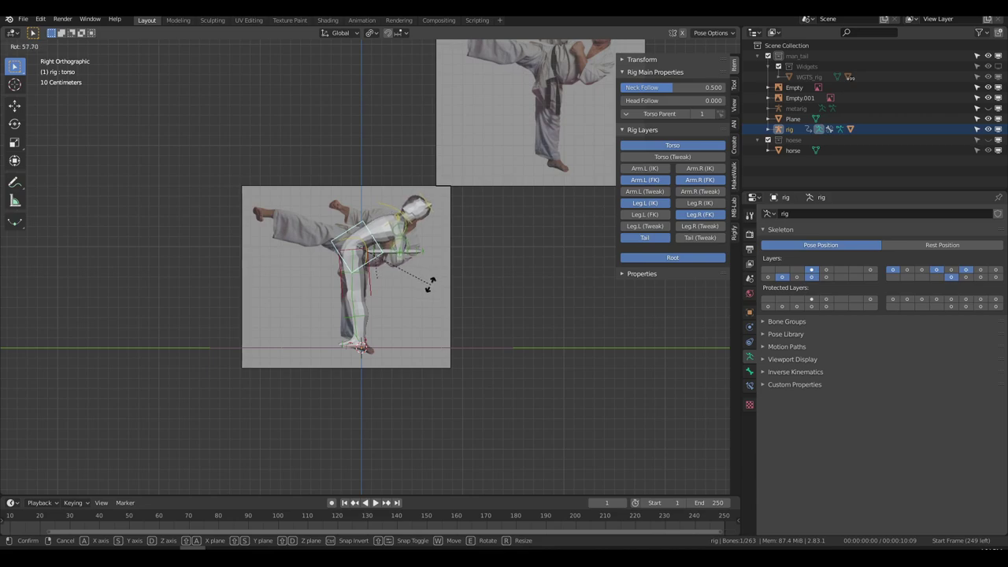
pyautogui.click(430, 287)
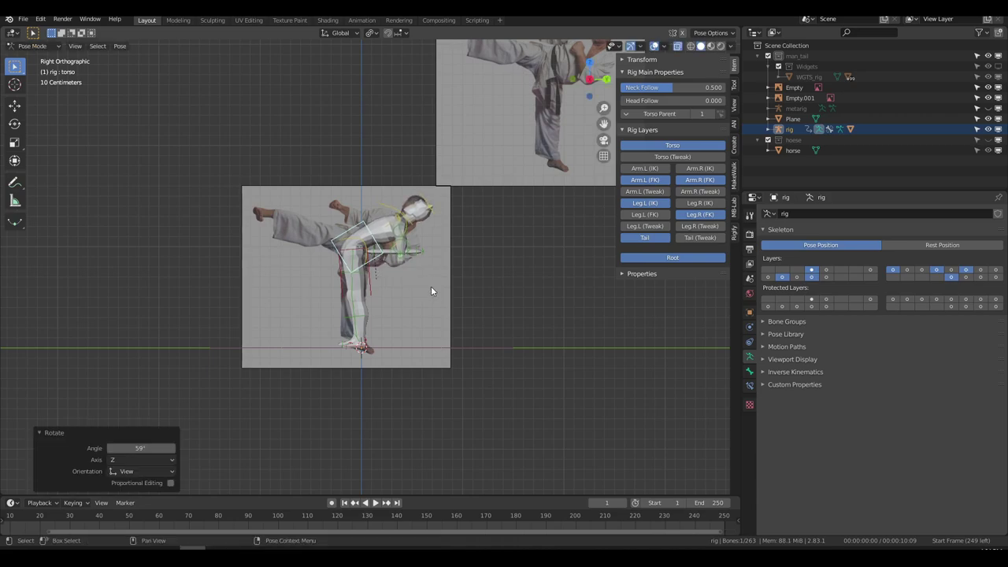
# Step: Switch the transform orientation to Local and twist the torso control about 68° around its local Z axis
pyautogui.click(13, 124)
pyautogui.click(334, 31)
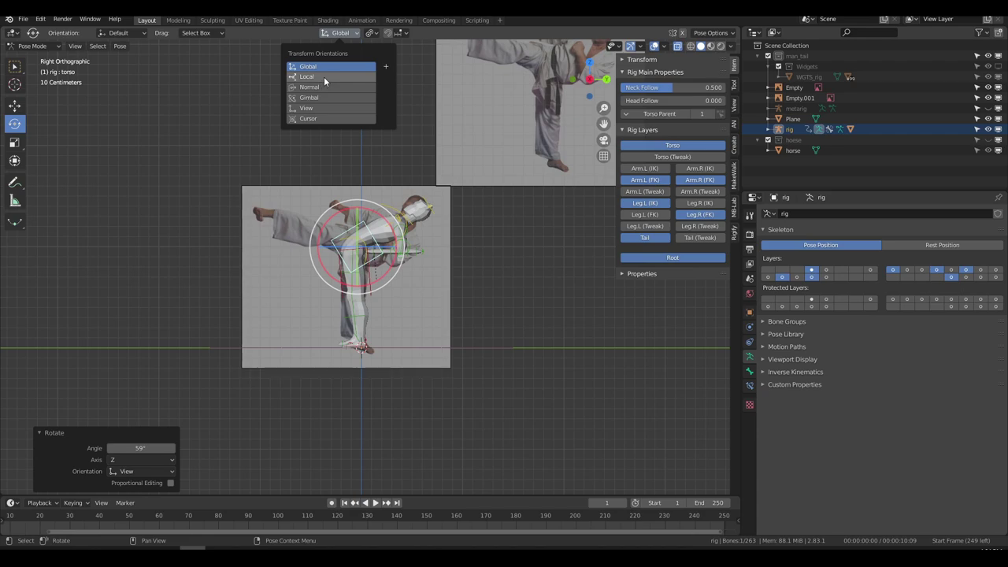
pyautogui.click(325, 75)
pyautogui.scroll(3, 379, 297)
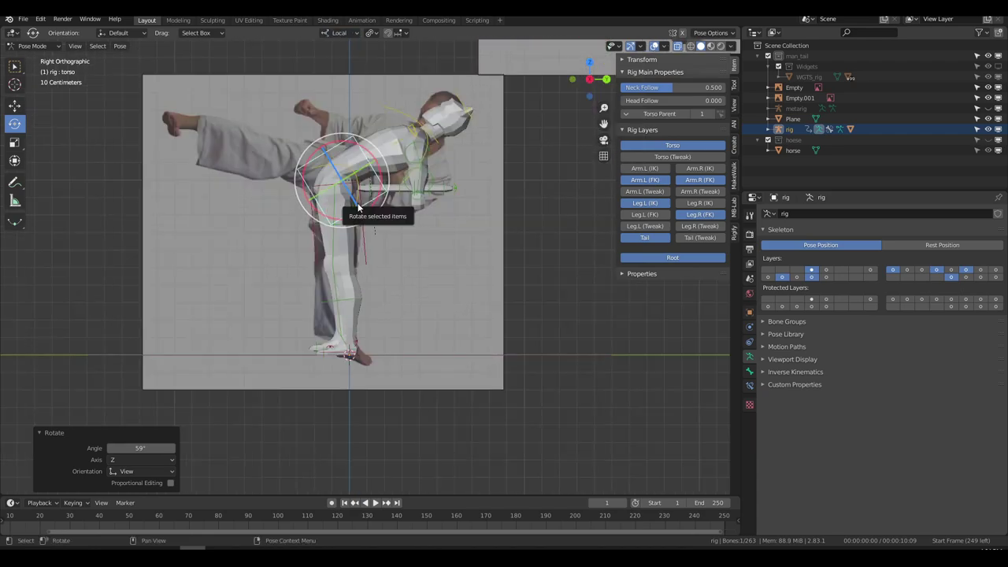
pyautogui.press('r')
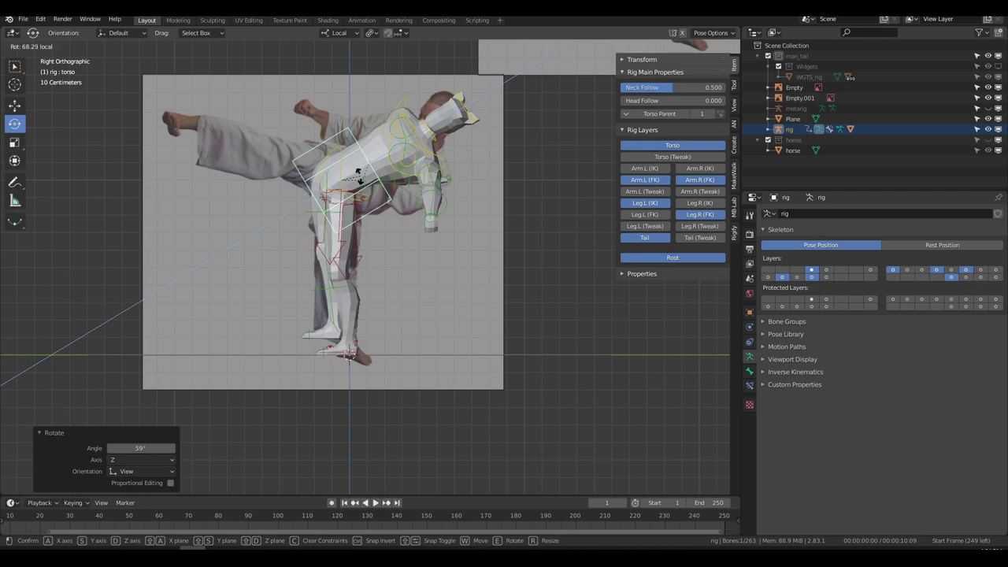
pyautogui.click(361, 180)
pyautogui.press('w')
pyautogui.click(360, 181)
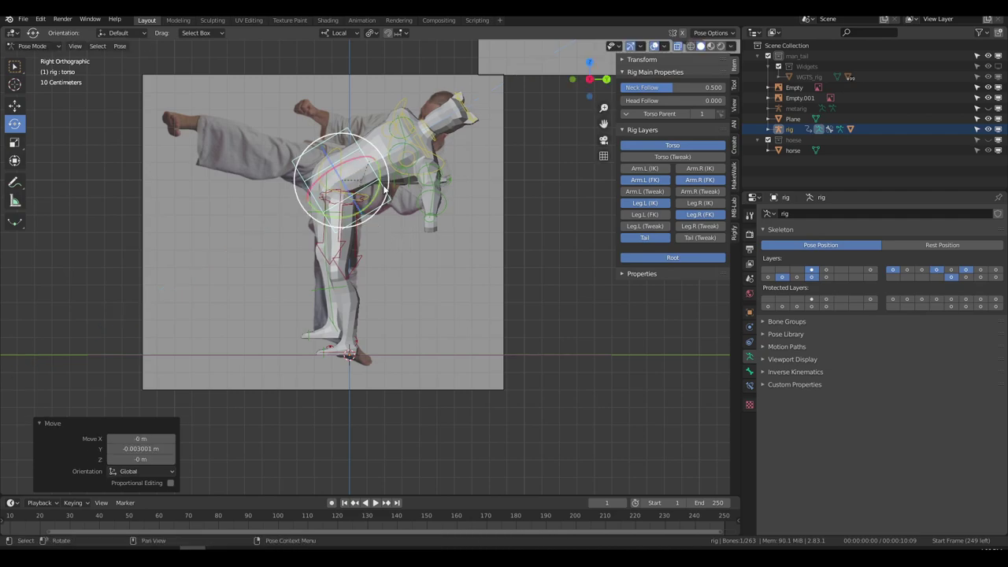
# Step: Try rotating the right upper arm FK control, first in the side view and with free trackball rotation
pyautogui.scroll(1, 384, 195)
pyautogui.moveTo(385, 195); pyautogui.dragTo(376, 154, button='middle')
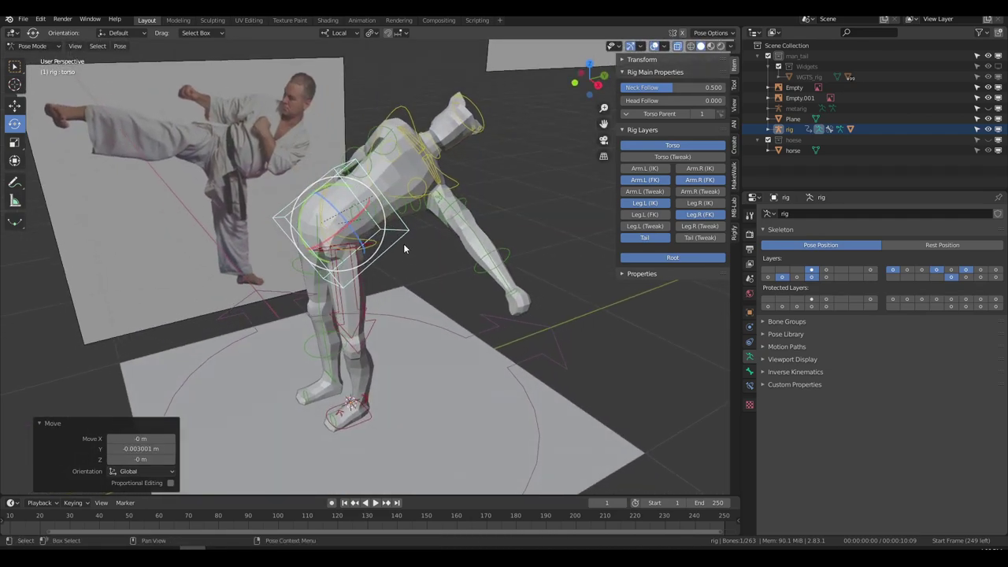
pyautogui.click(381, 158)
pyautogui.press('KP_3')
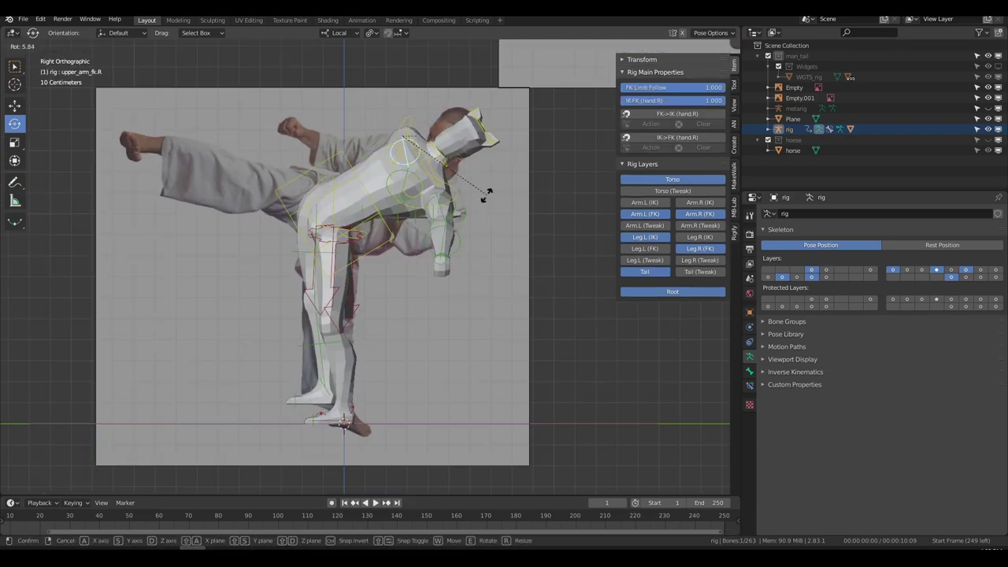
pyautogui.moveTo(311, 143); pyautogui.dragTo(427, 180, button='middle')
pyautogui.press('r')
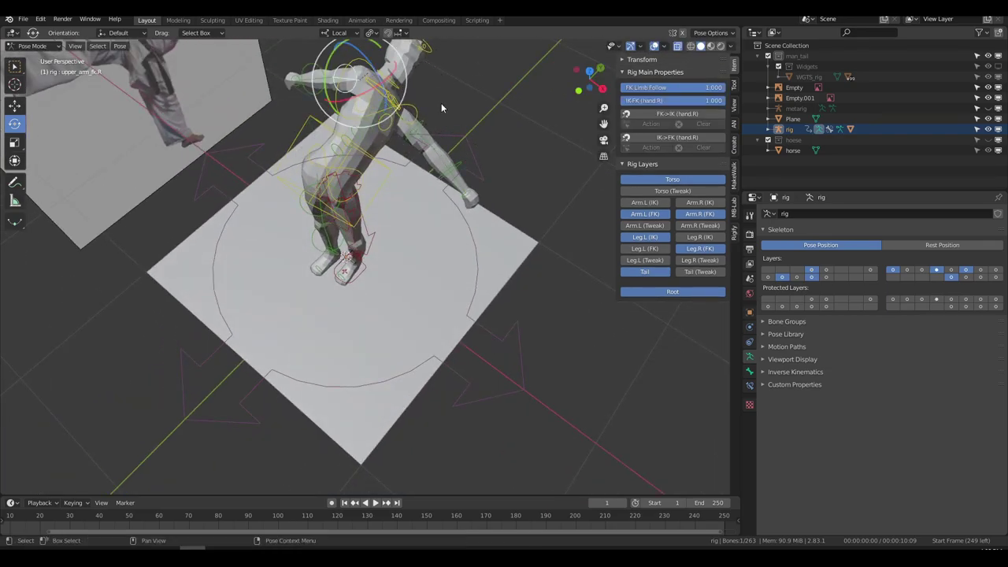
pyautogui.click(414, 126)
pyautogui.moveTo(401, 138); pyautogui.dragTo(340, 172, button='middle')
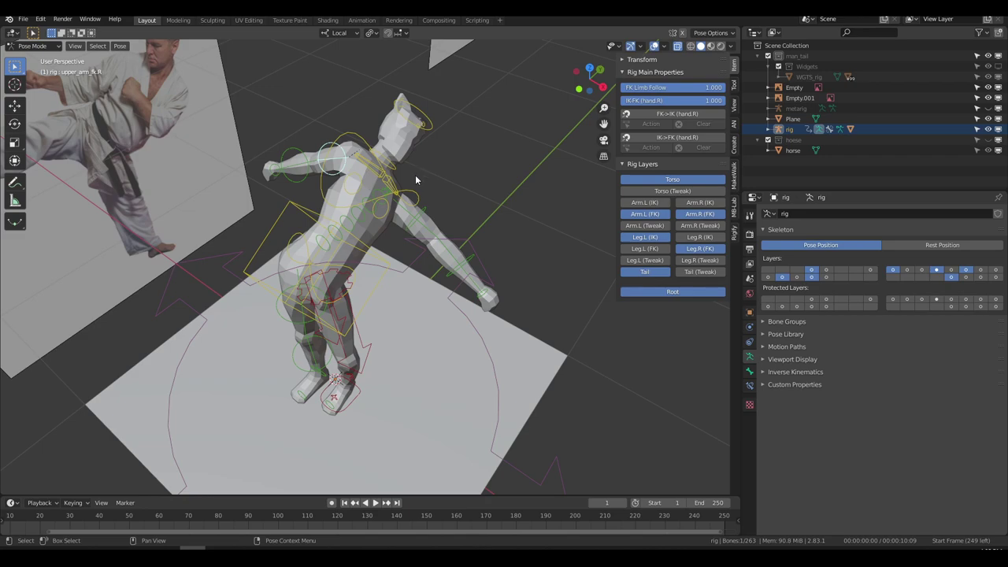
pyautogui.press('r')
pyautogui.press('r')
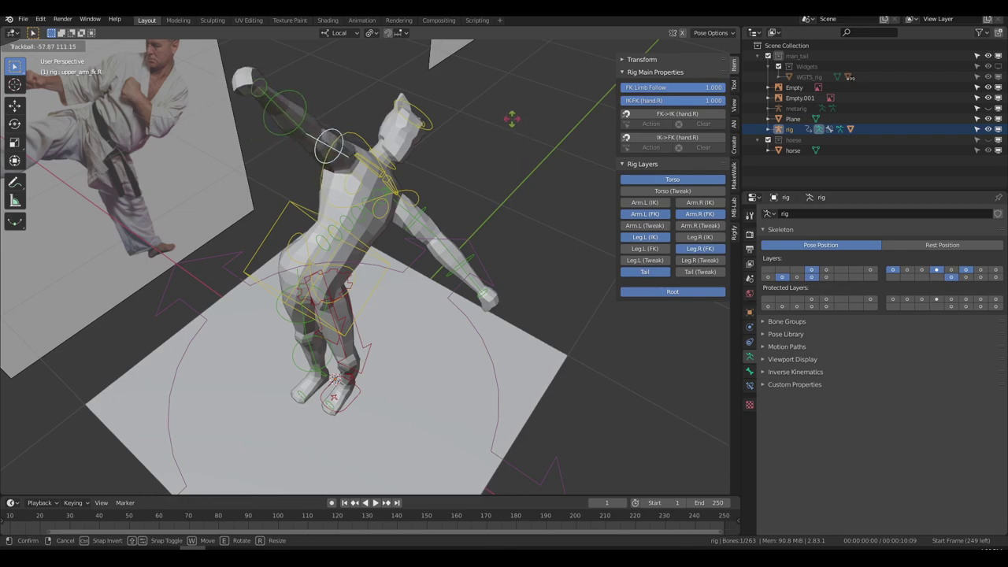
pyautogui.click(506, 192)
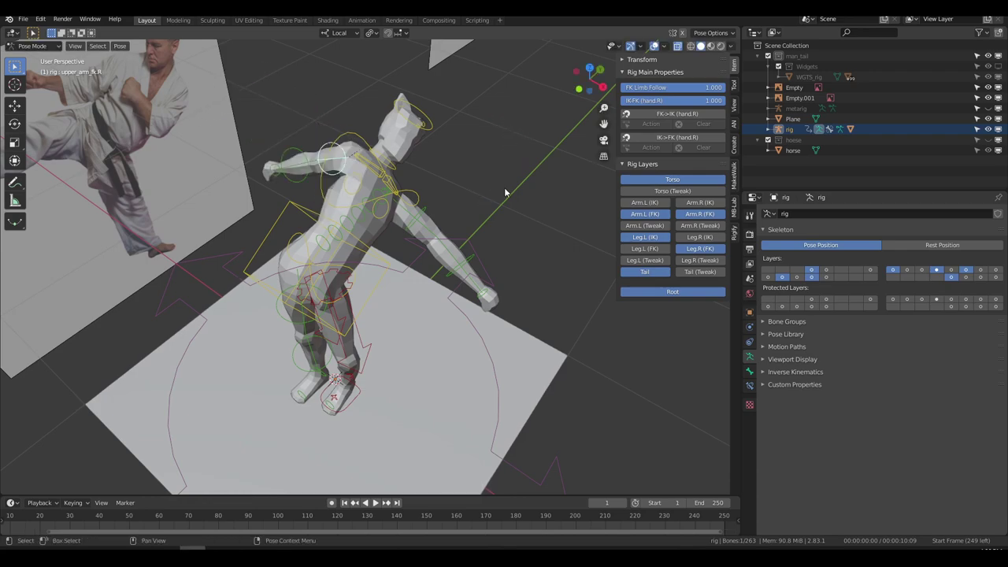
# Step: Enable Auto IK in the pose options and move the right forearm FK control to bend the arm at the elbow
pyautogui.click(734, 86)
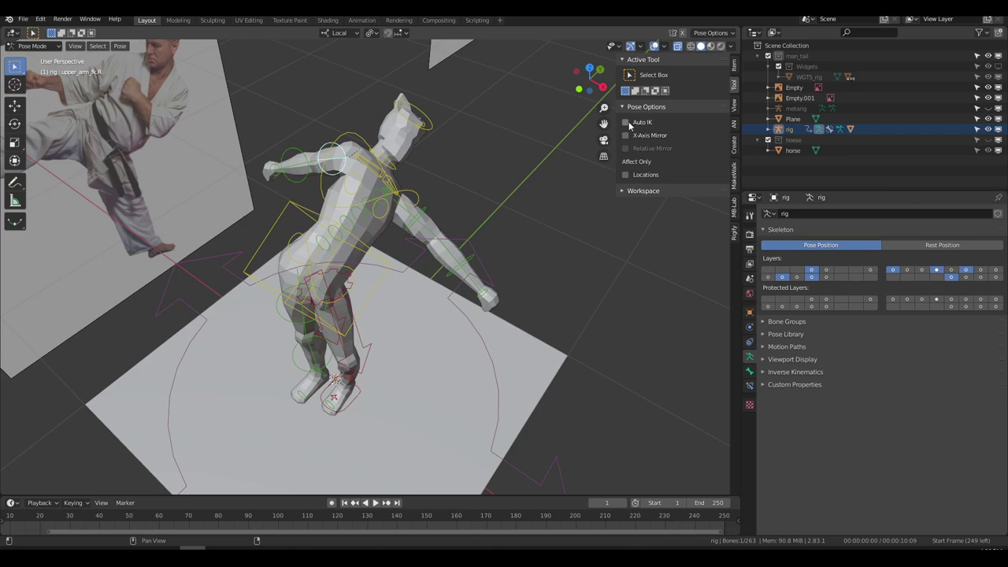
pyautogui.click(626, 123)
pyautogui.click(299, 181)
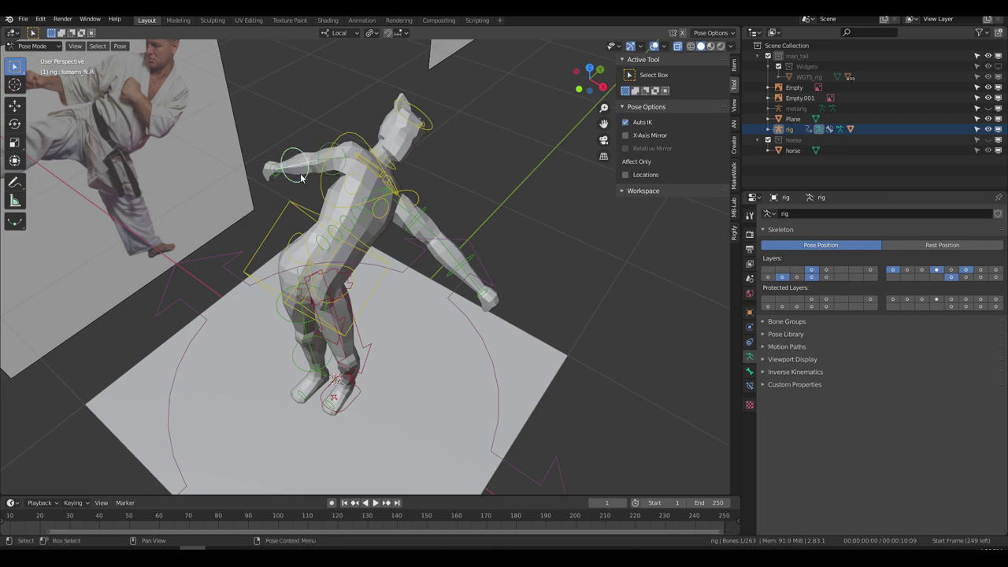
pyautogui.moveTo(301, 184); pyautogui.dragTo(347, 189, button='middle')
pyautogui.press('g')
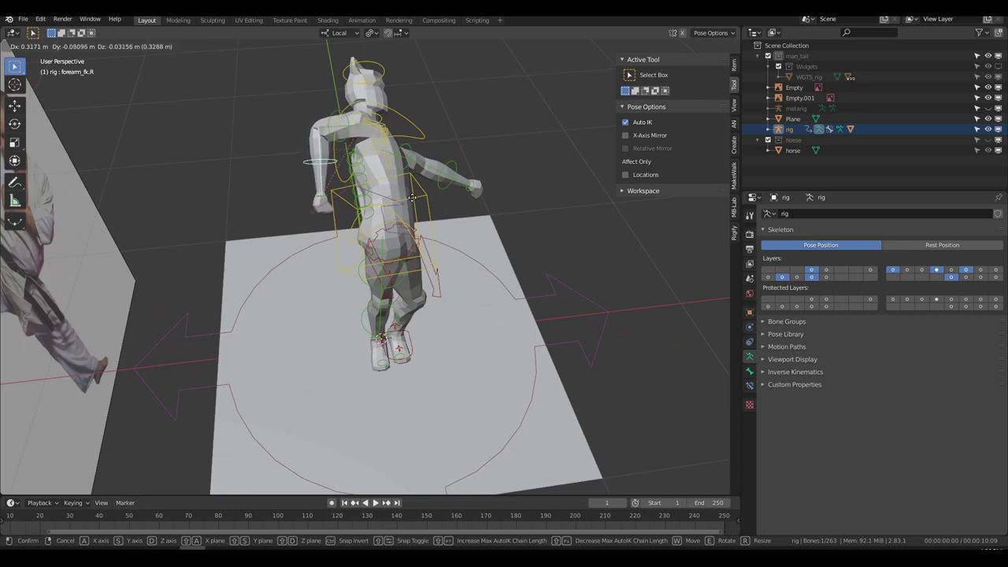
pyautogui.click(453, 190)
# Step: Reposition the right forearm FK control so the arm is raised behind the body like the reference man's rear arm
pyautogui.moveTo(453, 191)
pyautogui.mouseDown(button='middle')
pyautogui.moveTo(415, 176)
pyautogui.moveTo(409, 131)
pyautogui.moveTo(406, 167)
pyautogui.moveTo(490, 160)
pyautogui.moveTo(447, 194)
pyautogui.moveTo(356, 183)
pyautogui.moveTo(437, 188)
pyautogui.mouseUp(button='middle')
pyautogui.press('g')
pyautogui.click(406, 169)
pyautogui.press('g')
pyautogui.click(501, 174)
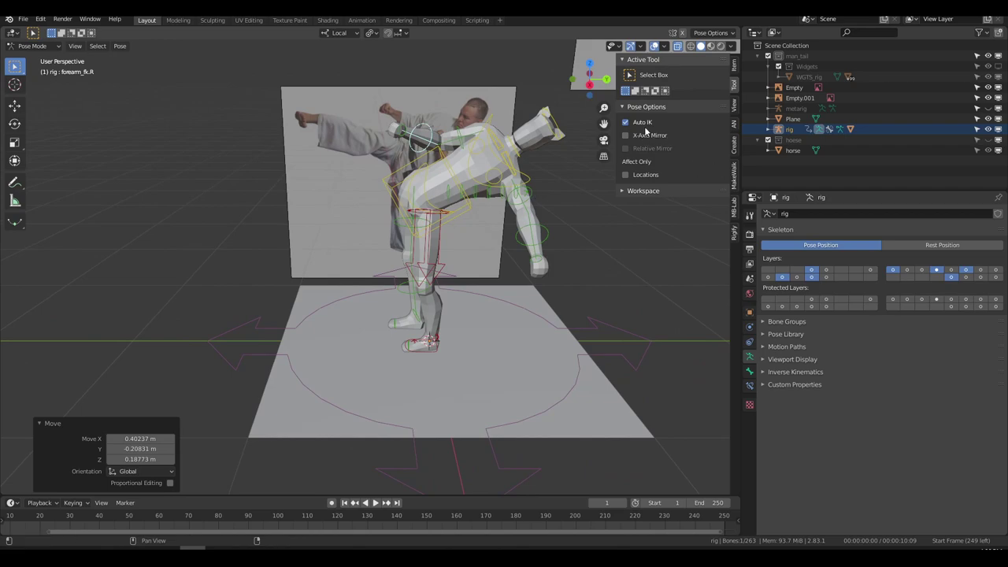
# Step: Nudge the right forearm FK control in the right side view to match the reference man's rear arm
pyautogui.press('KP_3')
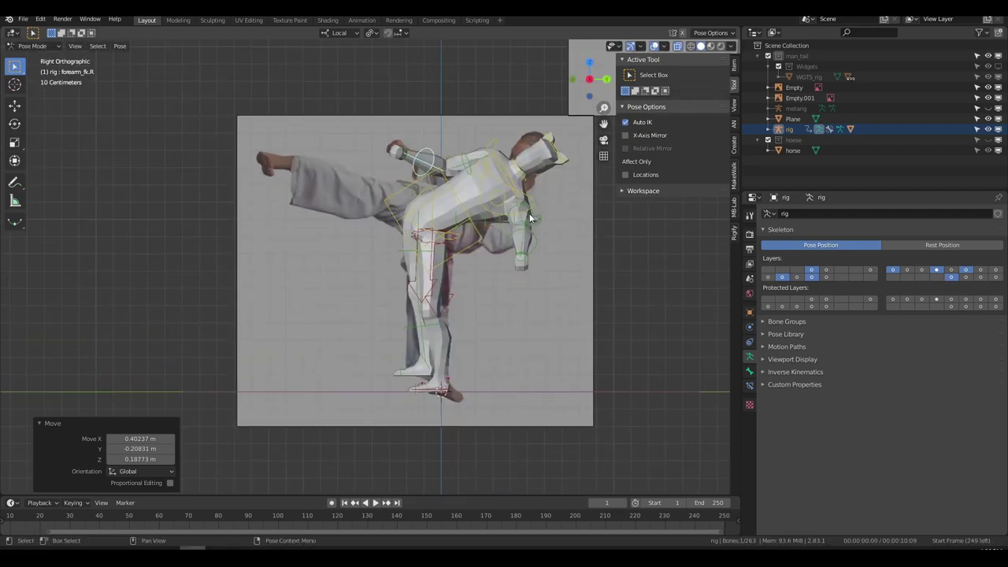
pyautogui.press('g')
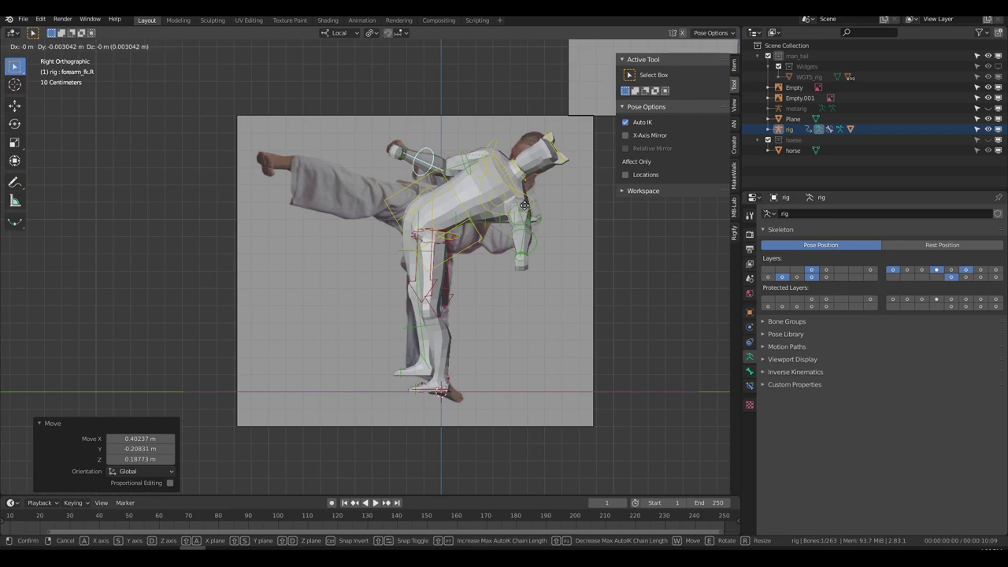
pyautogui.click(524, 203)
pyautogui.press('g')
pyautogui.click(462, 181)
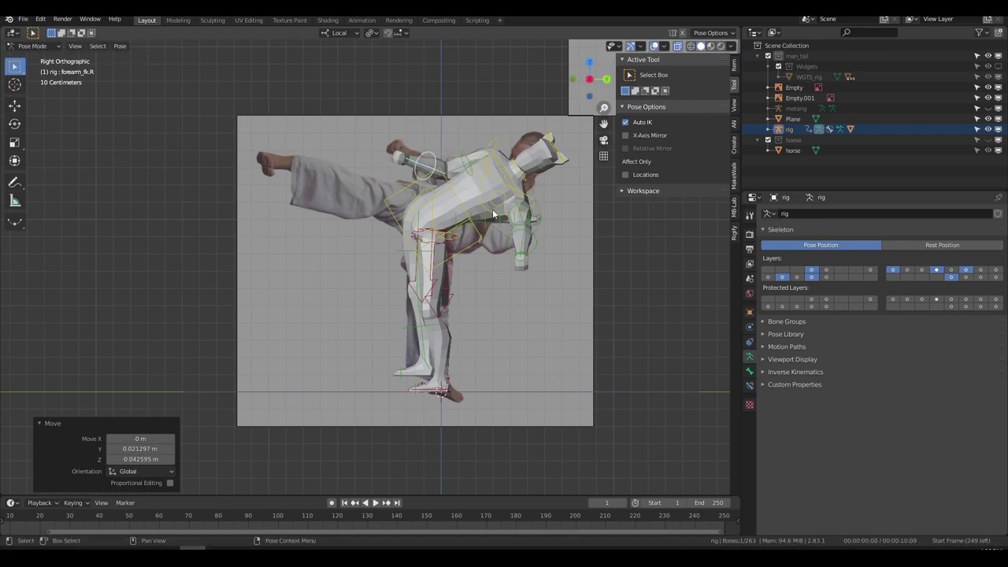
# Step: In Object Mode, set the karate reference image's depth to Front and opacity to 0.099, with the viewport in Material Preview shading
pyautogui.click(530, 244)
pyautogui.keyDown('shift'); pyautogui.moveTo(440, 207); pyautogui.dragTo(360, 226, button='middle'); pyautogui.keyUp('shift')
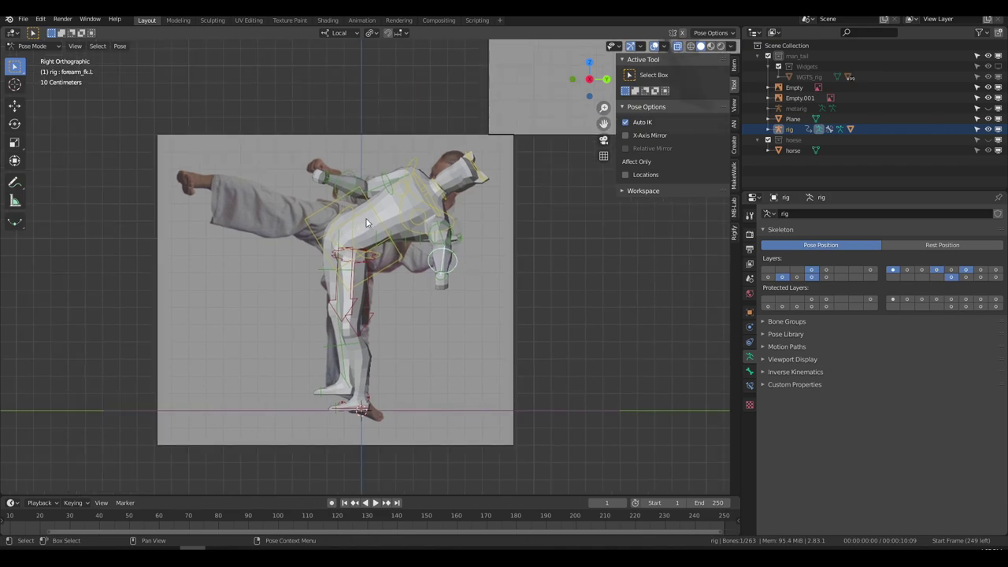
pyautogui.hotkey('ctrl', 'Tab')
pyautogui.click(198, 203)
pyautogui.click(213, 180)
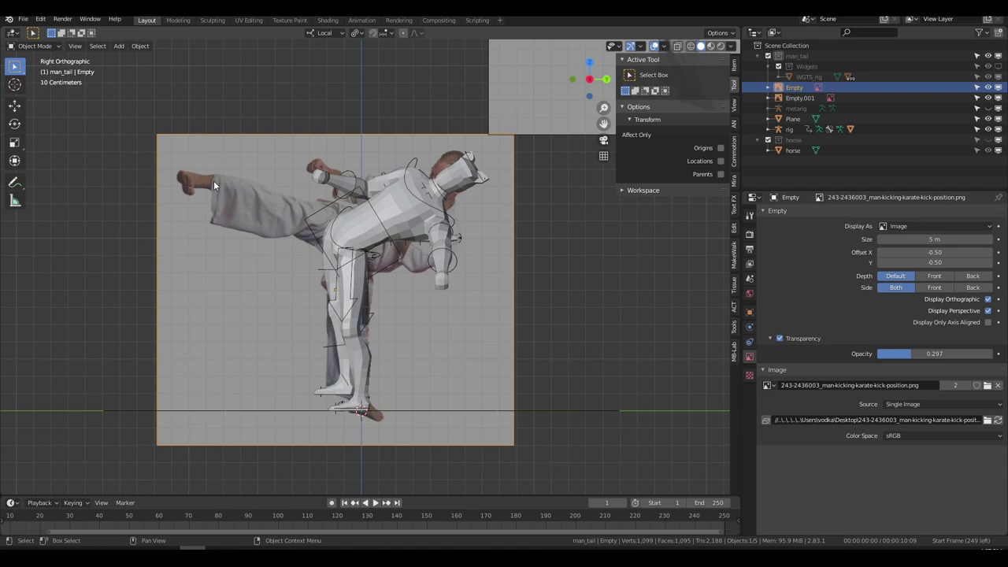
pyautogui.click(935, 276)
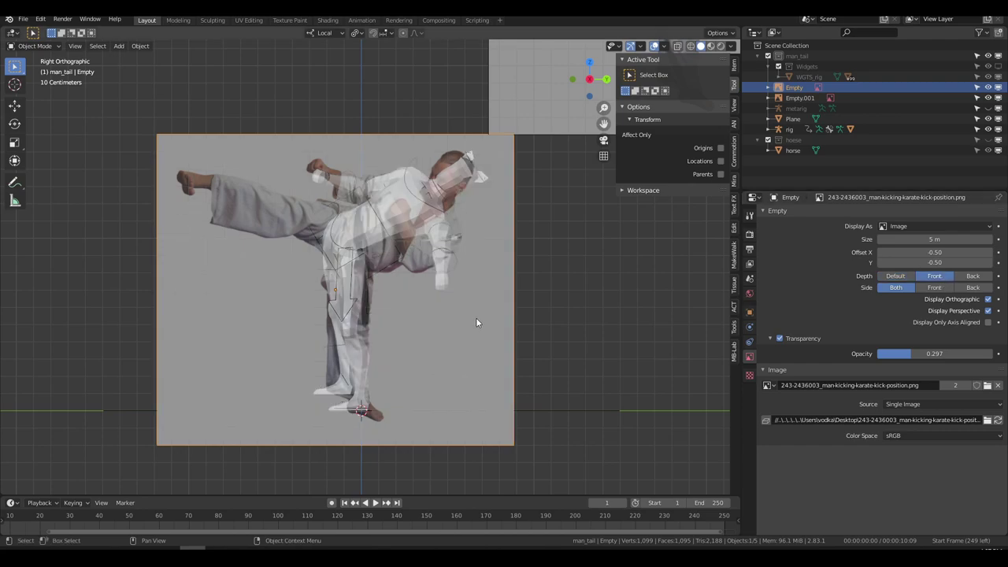
pyautogui.moveTo(919, 352)
pyautogui.mouseDown()
pyautogui.moveTo(952, 353)
pyautogui.moveTo(888, 353)
pyautogui.mouseUp()
pyautogui.click(711, 45)
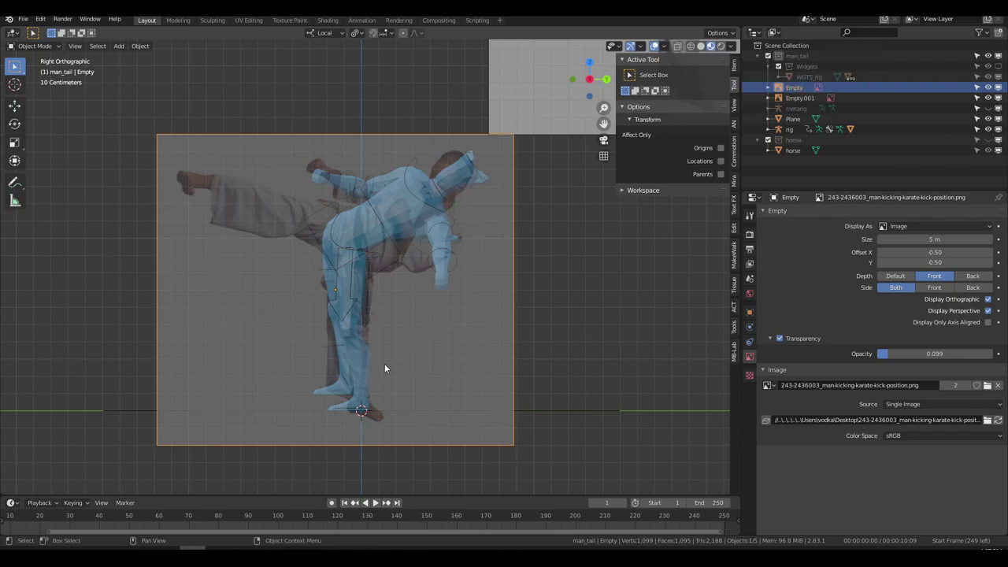
# Step: Return the rig to Pose Mode and rotate the right thigh FK control about 111°, then back about 6°, along the reference's kicking leg
pyautogui.click(344, 381)
pyautogui.hotkey('ctrl', 'Tab')
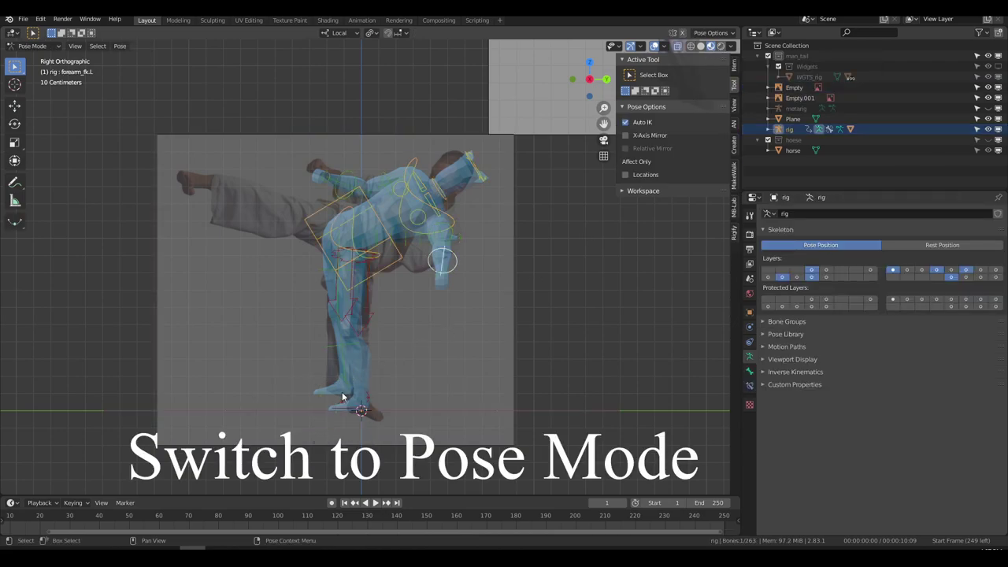
pyautogui.click(337, 339)
pyautogui.press('r')
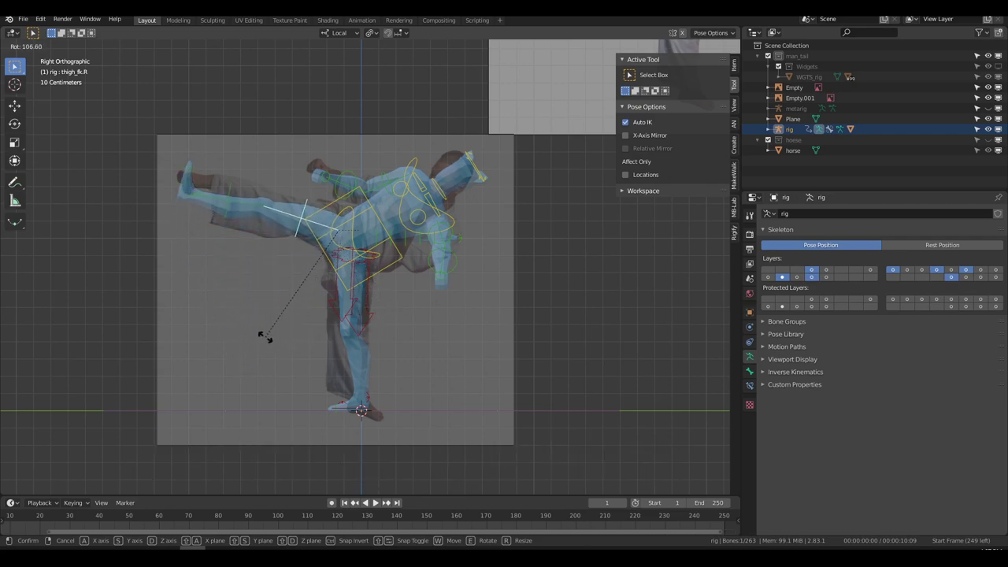
pyautogui.click(261, 330)
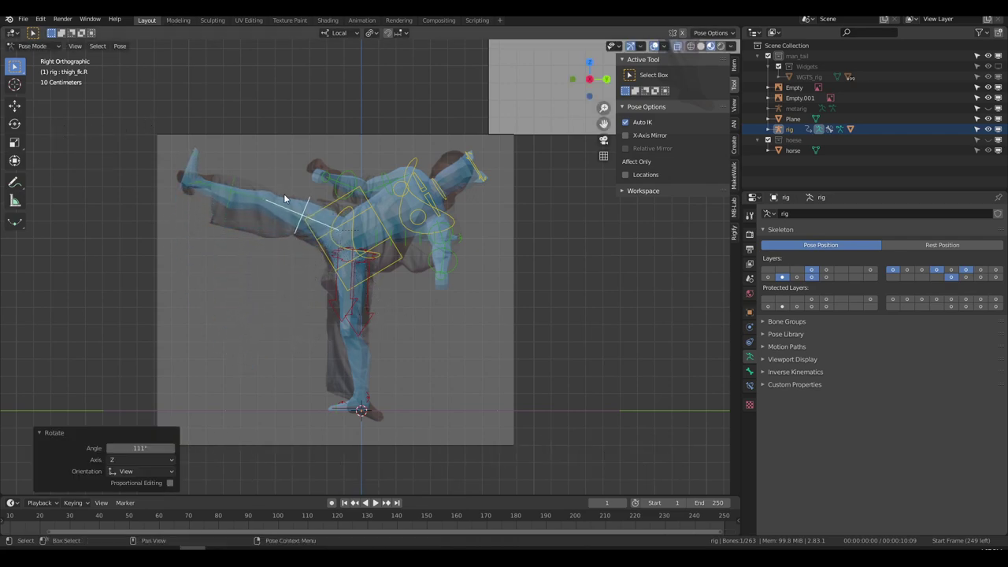
pyautogui.press('r')
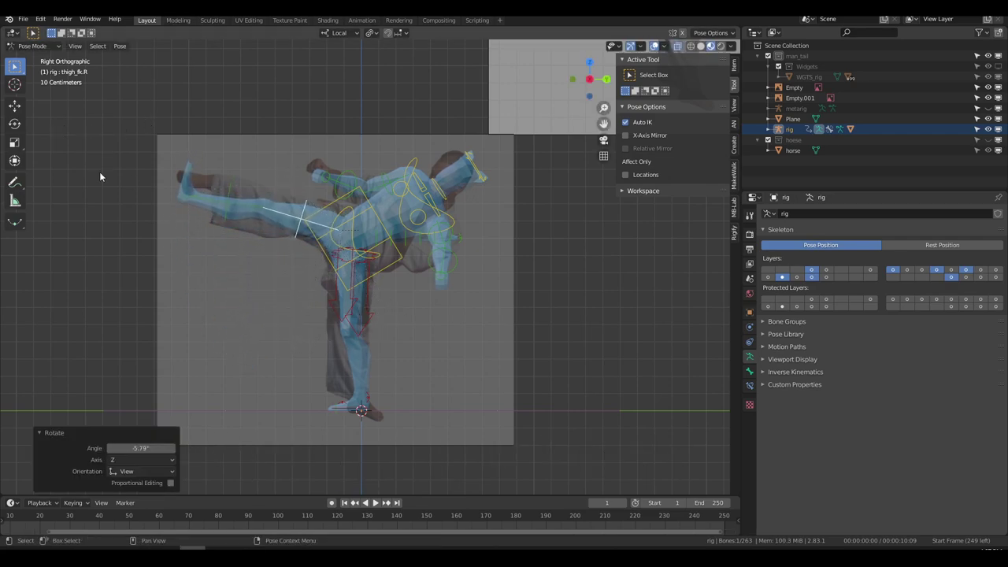
# Step: Twist the right thigh FK control about -83° around its local Y axis to turn the kicking foot
pyautogui.click(14, 124)
pyautogui.moveTo(346, 210); pyautogui.dragTo(335, 183)
pyautogui.rightClick(334, 183)
pyautogui.press('r')
pyautogui.press('y')
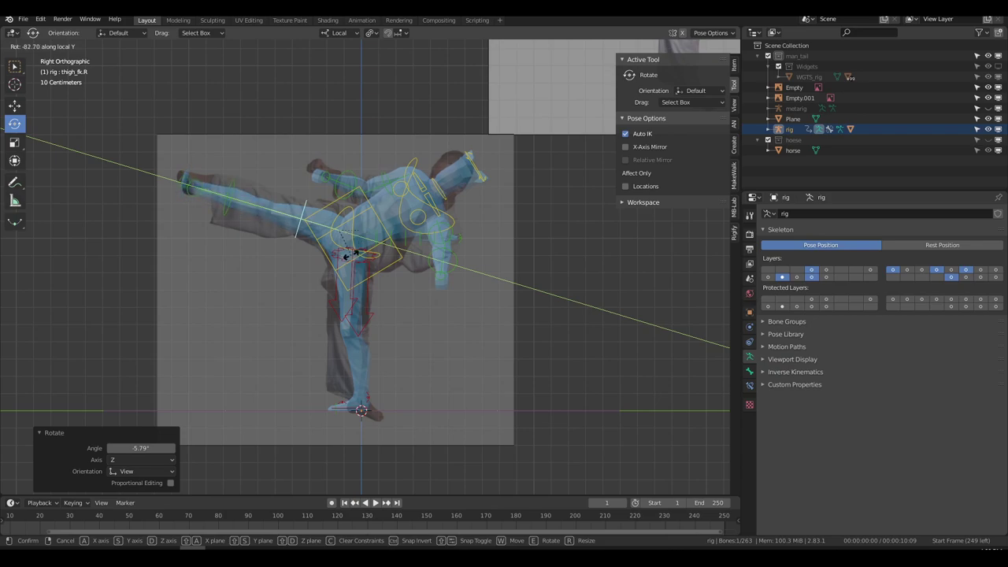
pyautogui.click(354, 250)
# Step: Compare the pose with the karate reference by switching the overlays and the reference image off and on again
pyautogui.click(449, 229)
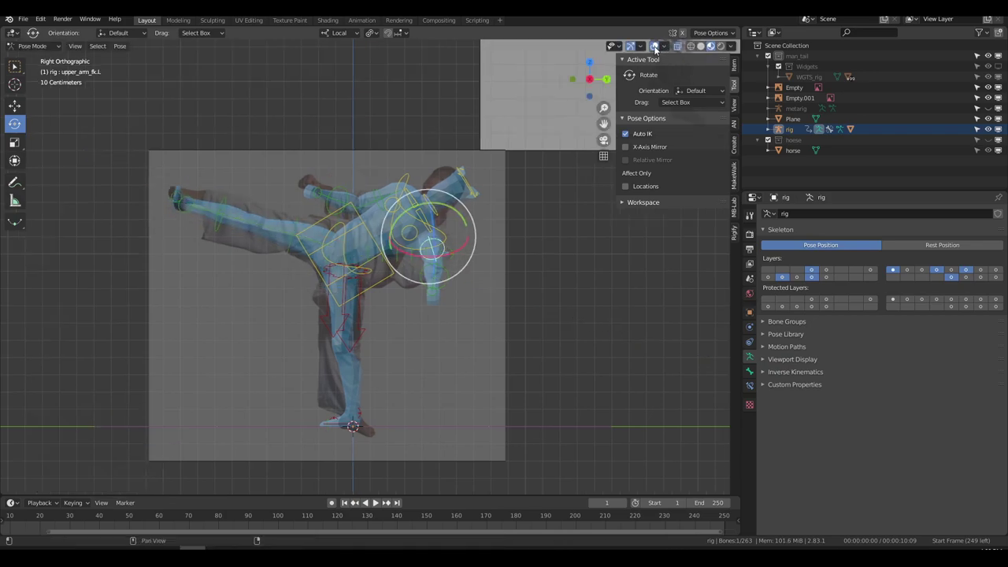
pyautogui.click(655, 47)
pyautogui.keyDown('shift'); pyautogui.moveTo(524, 215); pyautogui.dragTo(524, 234, button='middle'); pyautogui.keyUp('shift')
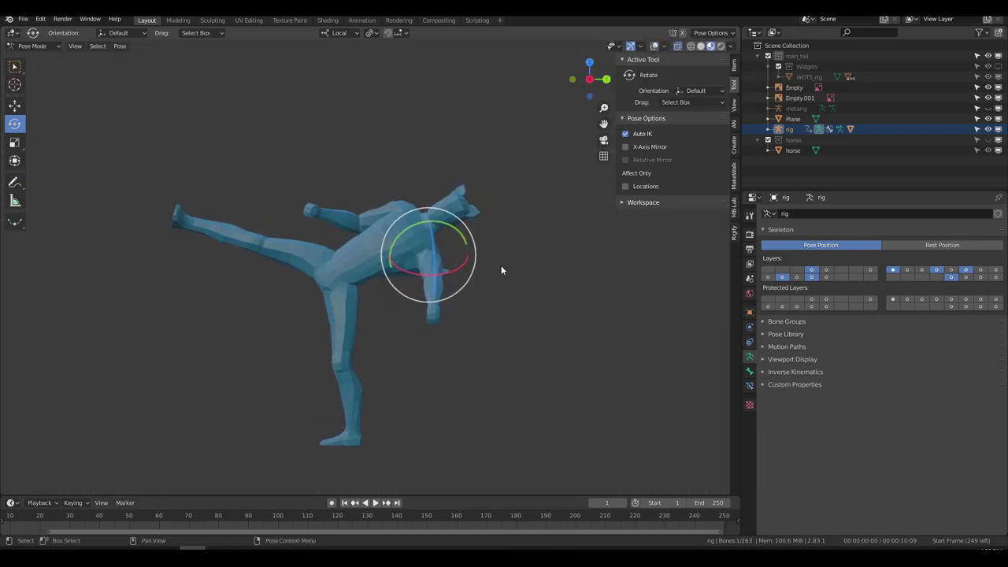
pyautogui.click(653, 46)
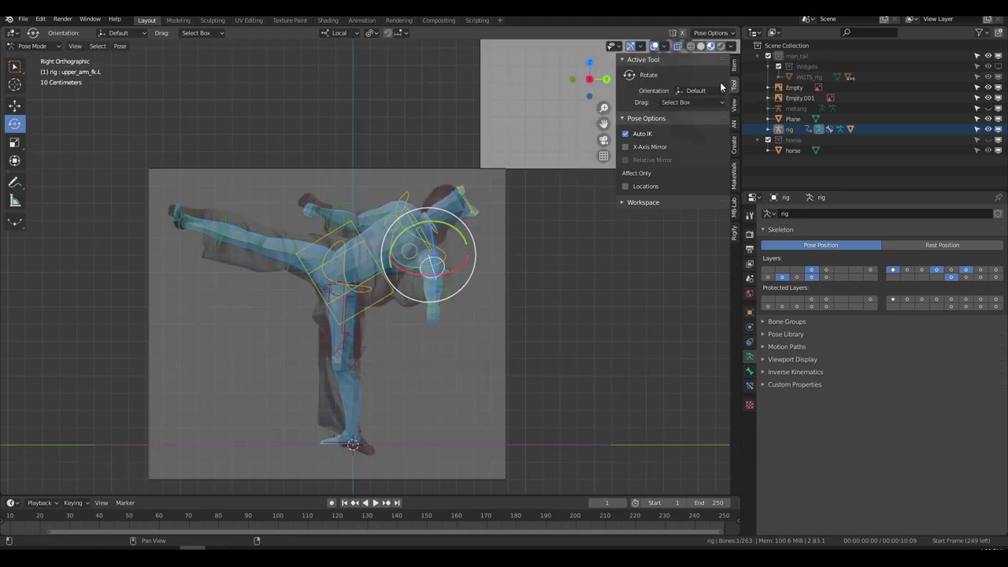
pyautogui.click(988, 87)
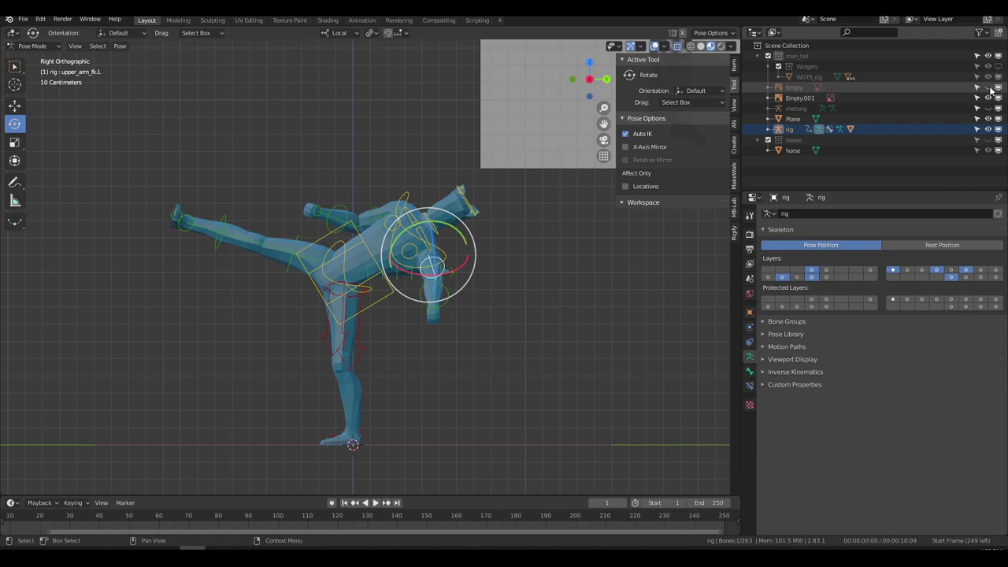
pyautogui.click(988, 87)
# Step: Trace the reference man's standing leg with an annotation stroke and rotate the left foot IK control about 111° around its local Z axis
pyautogui.keyDown('shift'); pyautogui.moveTo(374, 437); pyautogui.dragTo(372, 382, button='middle'); pyautogui.keyUp('shift')
pyautogui.click(372, 382)
pyautogui.moveTo(364, 338); pyautogui.dragTo(319, 298, button='middle')
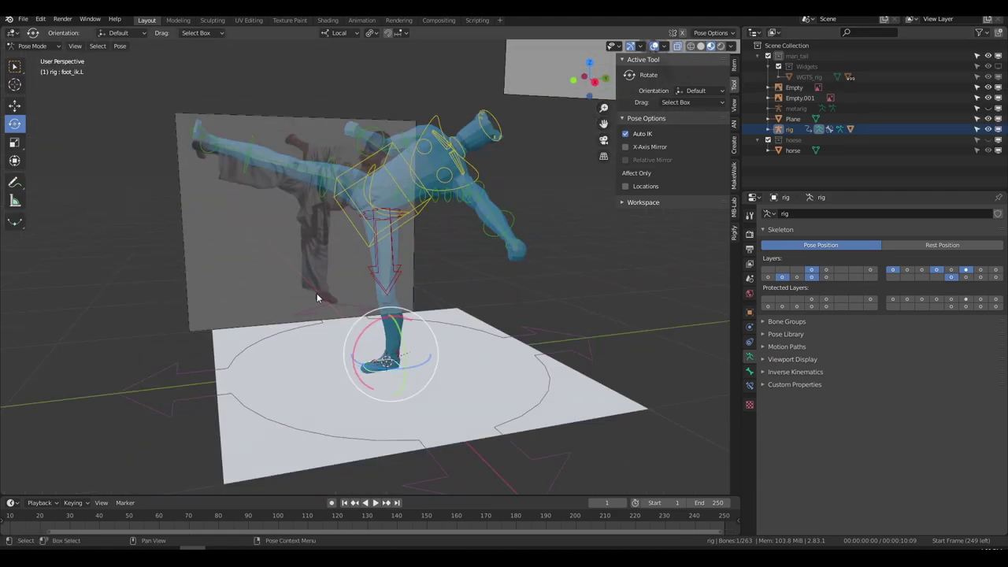
pyautogui.moveTo(315, 205); pyautogui.dragTo(330, 298)
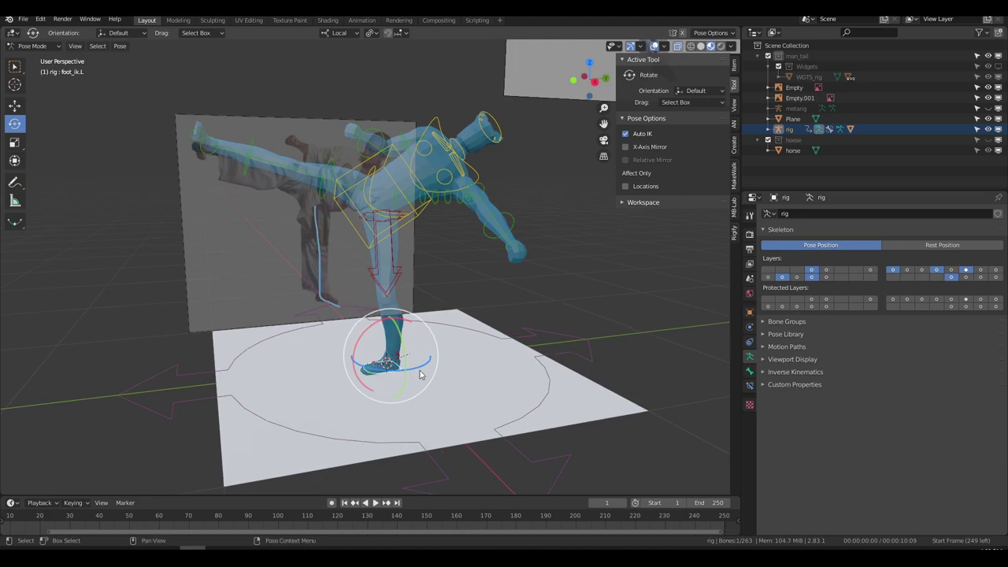
pyautogui.press('r')
pyautogui.press('z')
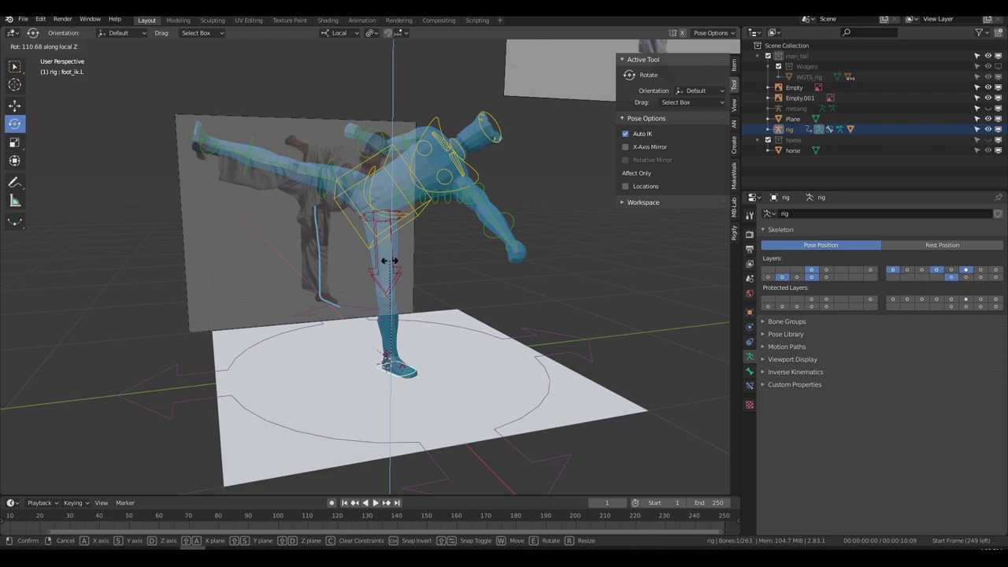
pyautogui.click(389, 261)
# Step: Turn on the pole target for the left IK leg and move it about 0.7 m to aim the standing knee in the foot's direction
pyautogui.click(400, 269)
pyautogui.moveTo(400, 268); pyautogui.dragTo(438, 268, button='middle')
pyautogui.click(735, 66)
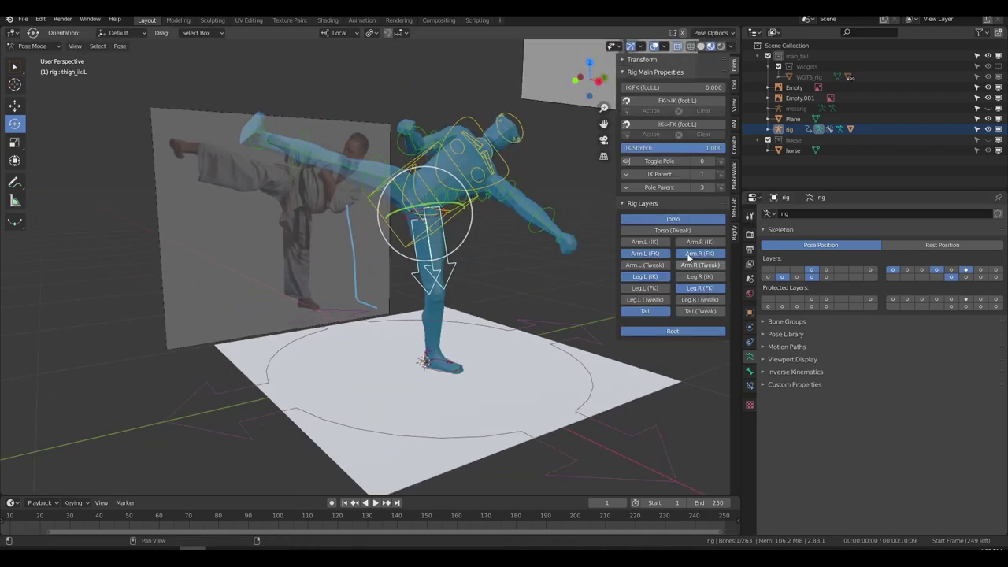
pyautogui.click(666, 160)
pyautogui.moveTo(552, 268); pyautogui.dragTo(310, 357, button='middle')
pyautogui.click(307, 347)
pyautogui.press('g')
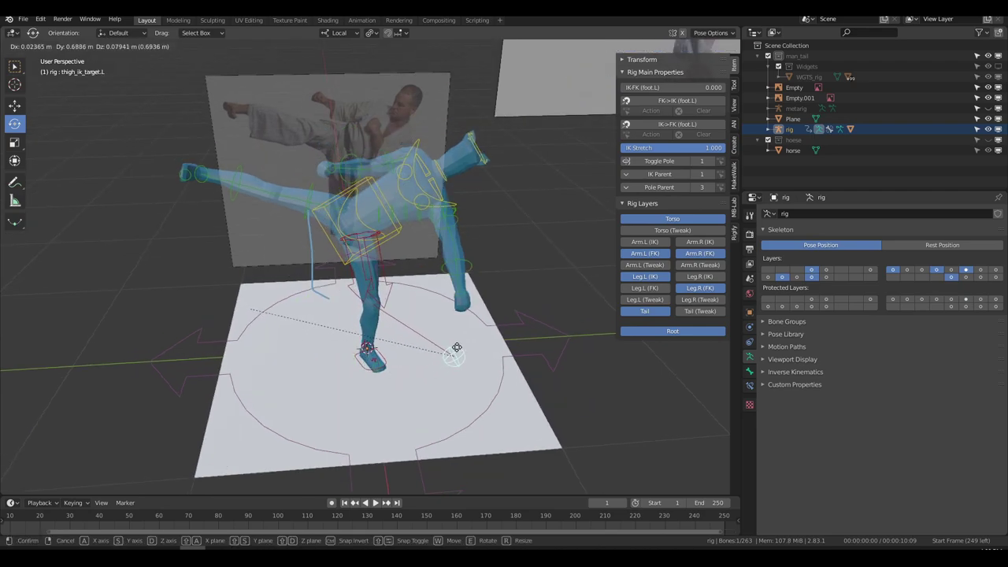
pyautogui.click(462, 347)
pyautogui.moveTo(461, 346); pyautogui.dragTo(426, 339, button='middle')
# Step: Move the left forearm FK control in the right side view to bend the front arm across the chest, checking the pose without overlays
pyautogui.click(489, 261)
pyautogui.moveTo(489, 260); pyautogui.dragTo(511, 307, button='middle')
pyautogui.press('KP_3')
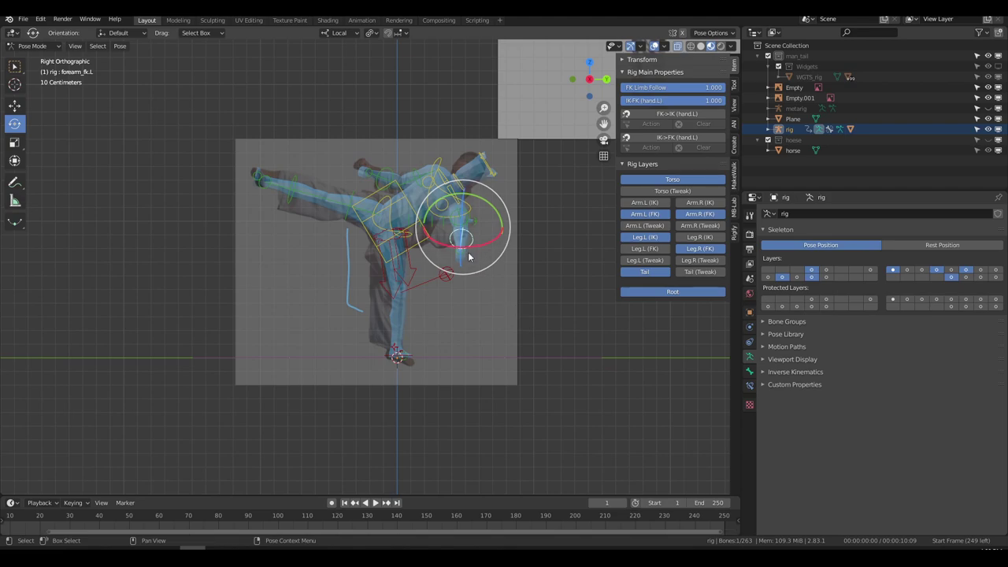
pyautogui.press('g')
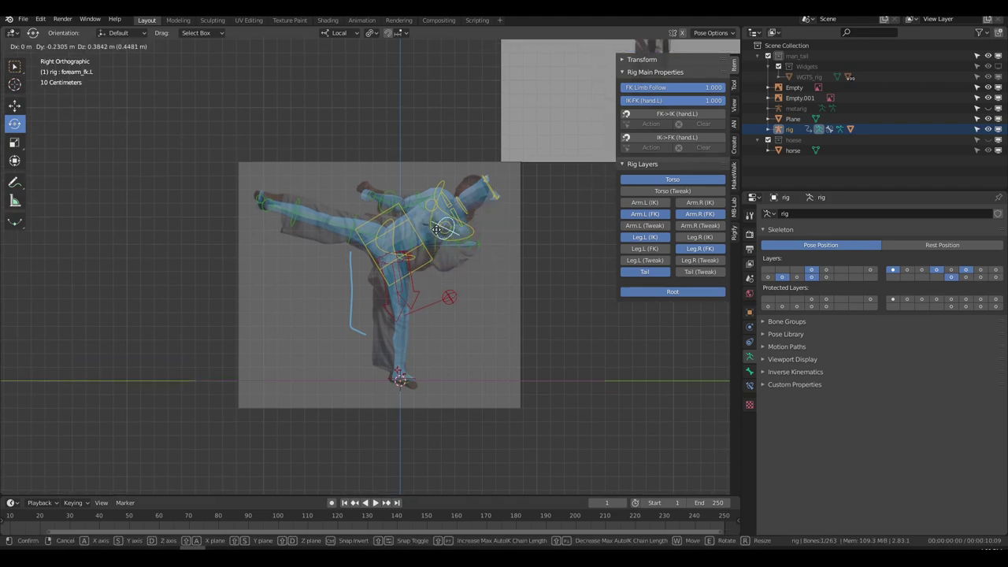
pyautogui.click(449, 246)
pyautogui.moveTo(449, 247); pyautogui.dragTo(505, 259, button='middle')
pyautogui.scroll(2, 491, 257)
pyautogui.hotkey('shift', 'alt', 'z')
pyautogui.click(500, 234)
pyautogui.hotkey('shift', 'alt', 'z')
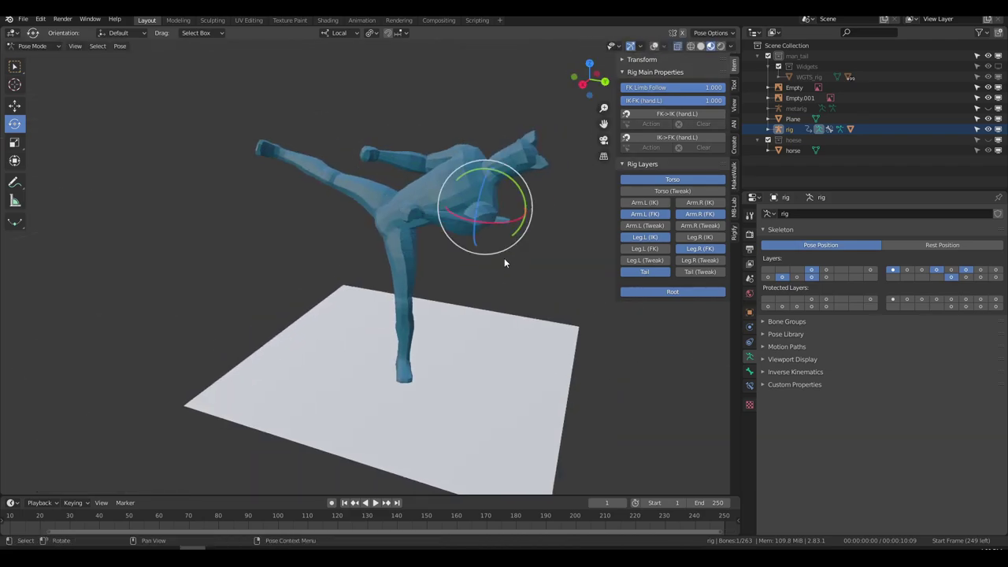
pyautogui.hotkey('shift', 'alt', 'z')
# Step: Refine the left forearm FK control's position by about -0.15 m in X, -0.13 m in Y and -0.04 m in Z
pyautogui.press('e')
pyautogui.click(456, 246)
pyautogui.press('e')
pyautogui.click(407, 227)
pyautogui.hotkey('shift', 'alt', 'z')
pyautogui.moveTo(407, 228); pyautogui.dragTo(462, 222, button='middle')
pyautogui.press('w')
pyautogui.click(494, 237)
pyautogui.hotkey('shift', 'alt', 'z')
pyautogui.click(594, 191)
# Step: Adjust the left forearm FK control so the forearm stands upright with the fist in front of the chest
pyautogui.moveTo(470, 250); pyautogui.dragTo(498, 295)
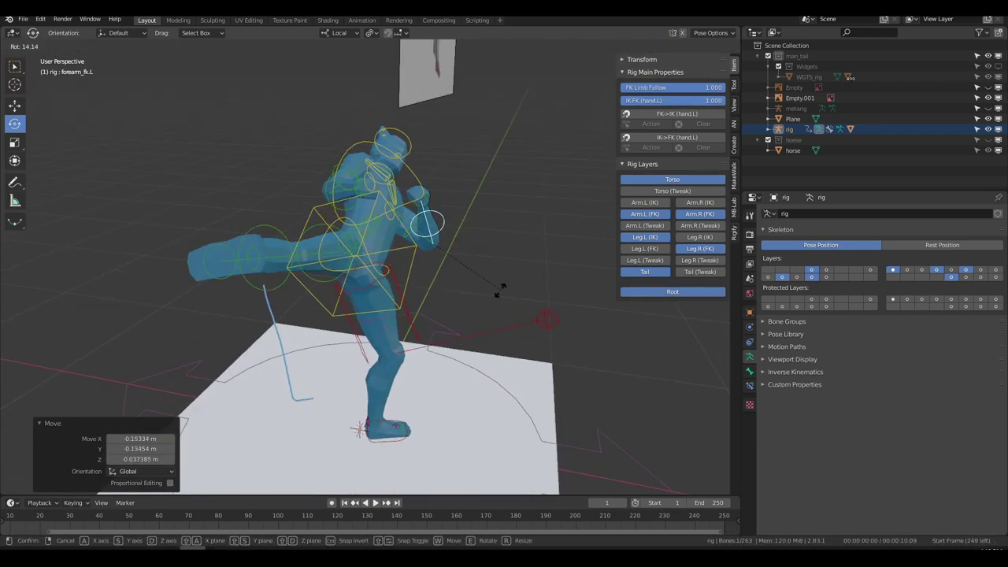
pyautogui.click(411, 208)
pyautogui.moveTo(434, 235); pyautogui.dragTo(428, 265)
pyautogui.click(436, 241)
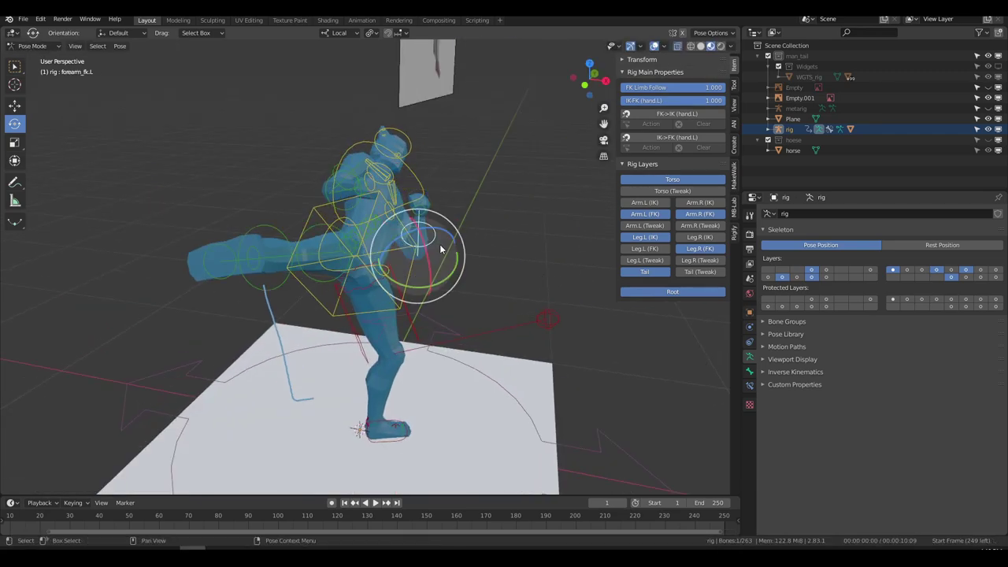
# Step: Try rotating the left upper arm FK control with the selection tool active
pyautogui.press('q')
pyautogui.click(414, 233)
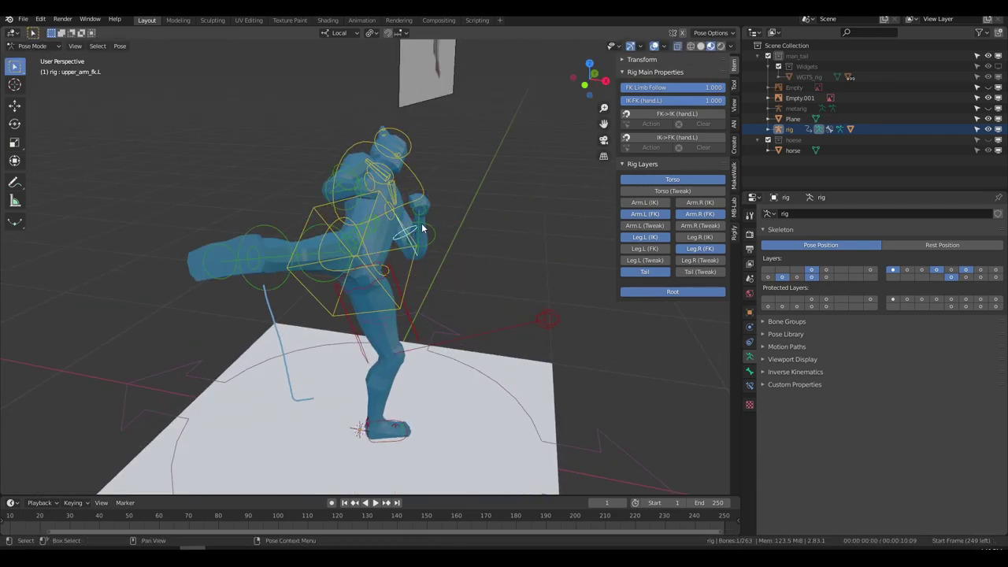
pyautogui.press('r')
pyautogui.click(435, 240)
# Step: Try moving the left forearm FK control outward to swing the lower arm away from the chest
pyautogui.click(435, 239)
pyautogui.press('g')
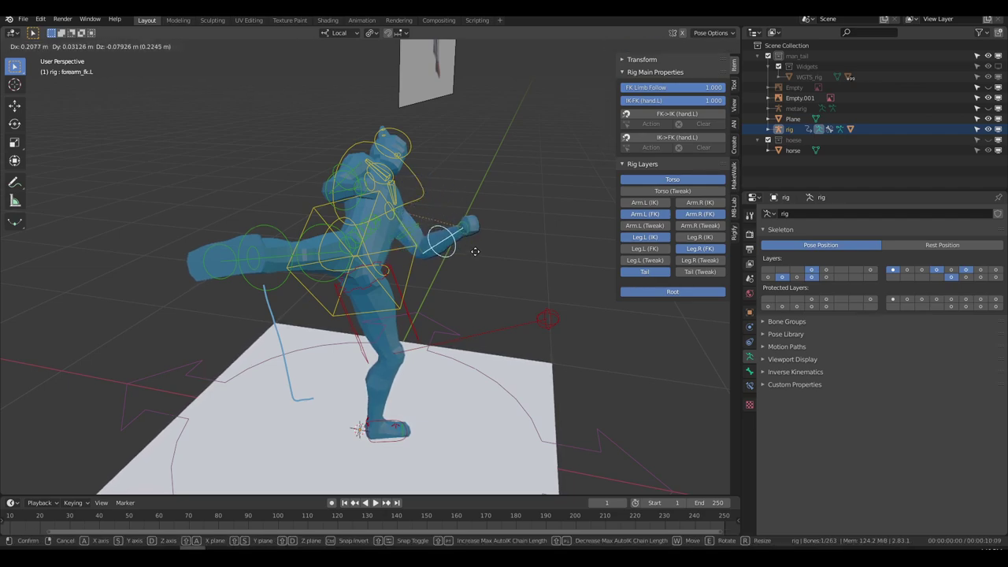
pyautogui.click(447, 253)
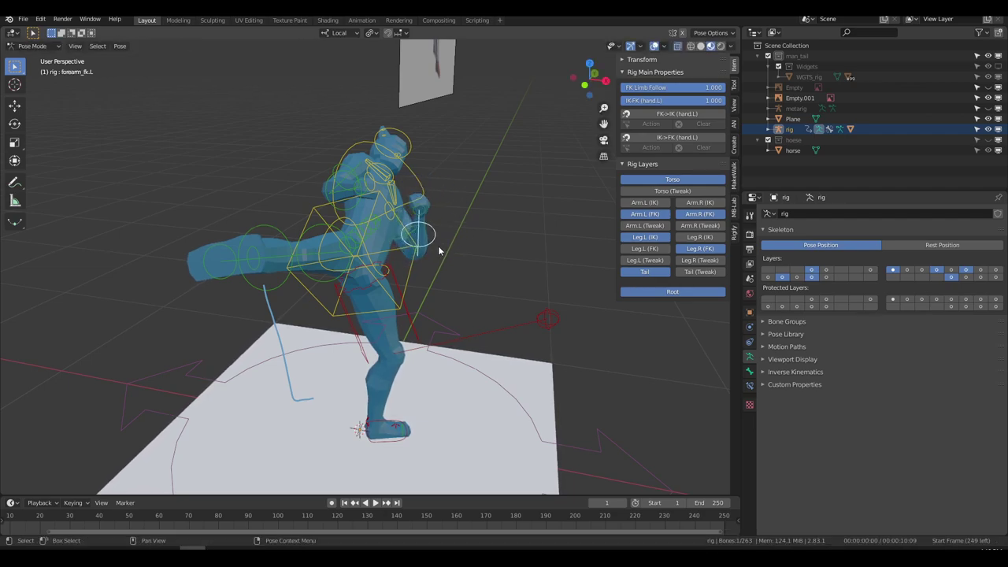
pyautogui.press('g')
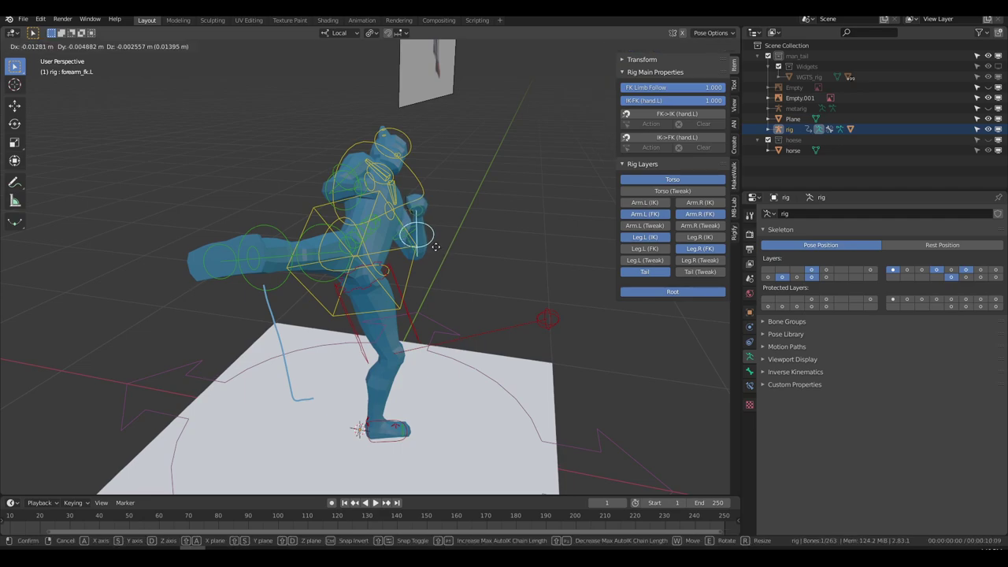
pyautogui.rightClick(438, 248)
pyautogui.press('g')
pyautogui.click(455, 250)
# Step: Switch to Object Mode, try repositioning the faded karate reference image, and compare the posed figure with the larger reference
pyautogui.moveTo(496, 249); pyautogui.dragTo(402, 234, button='middle')
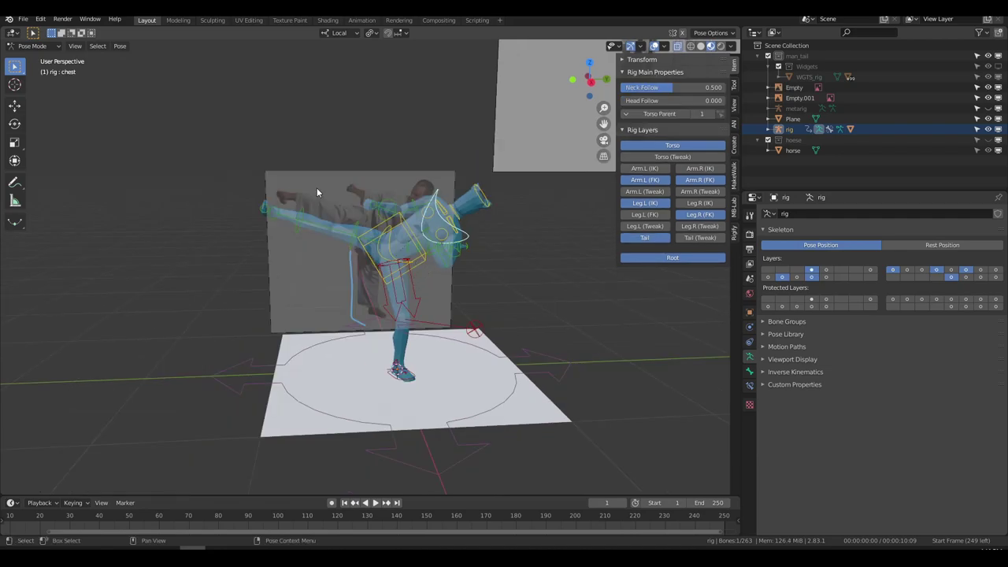
pyautogui.hotkey('ctrl', 'Tab')
pyautogui.click(304, 183)
pyautogui.press('g')
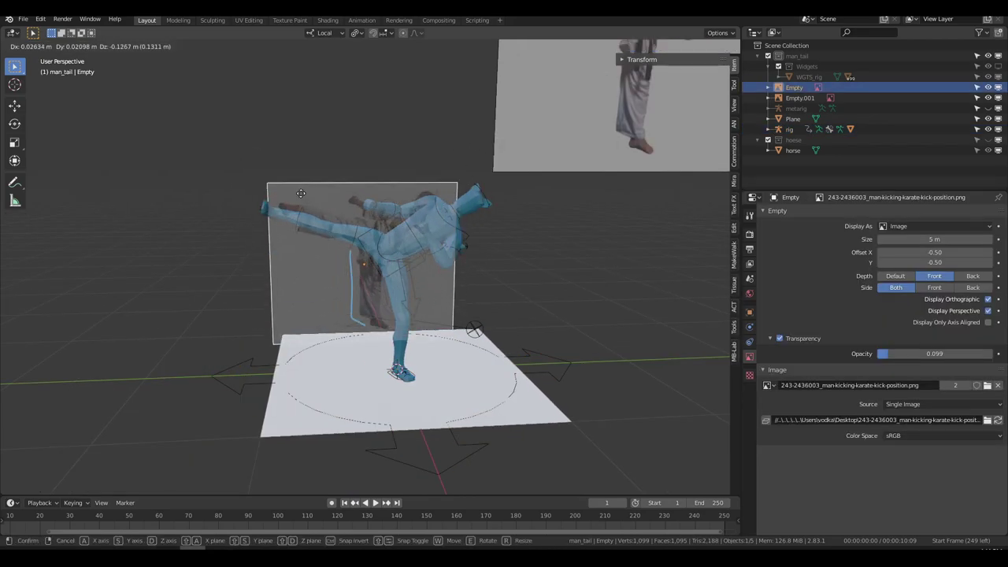
pyautogui.click(311, 201)
pyautogui.keyDown('shift'); pyautogui.moveTo(332, 204); pyautogui.dragTo(335, 224, button='middle'); pyautogui.keyUp('shift')
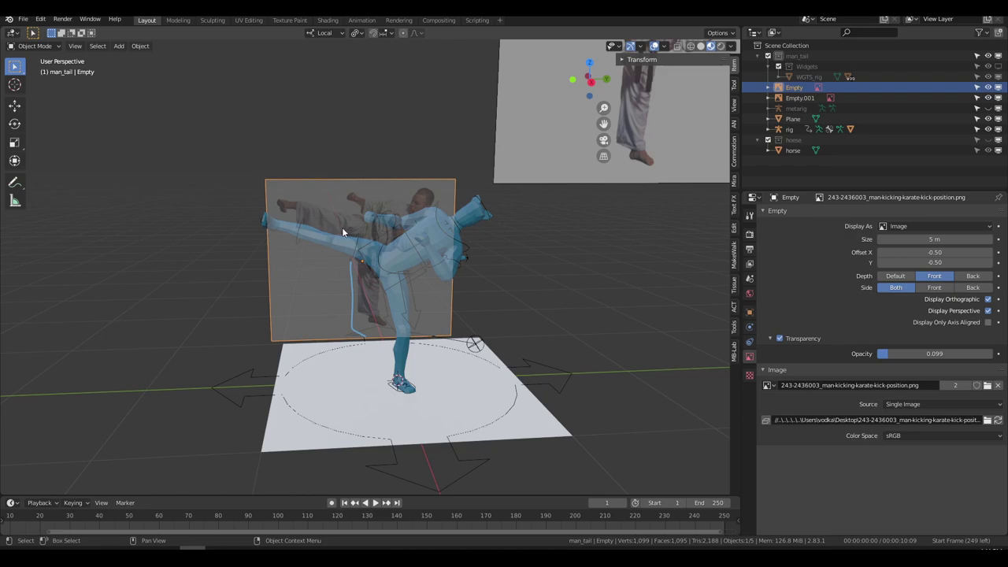
pyautogui.moveTo(342, 226); pyautogui.dragTo(477, 92, button='middle')
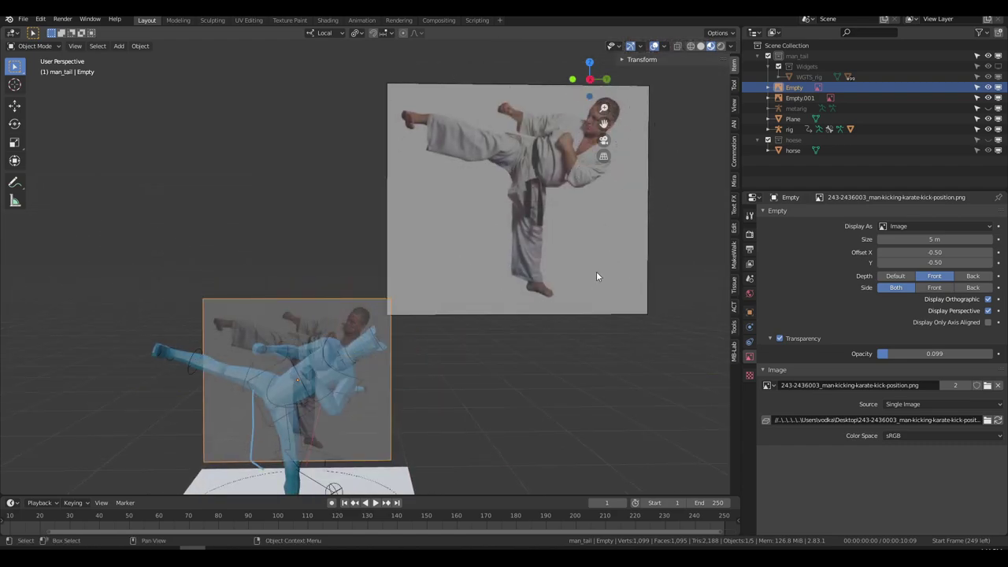
pyautogui.keyDown('shift'); pyautogui.moveTo(419, 325); pyautogui.dragTo(425, 275, button='middle'); pyautogui.keyUp('shift')
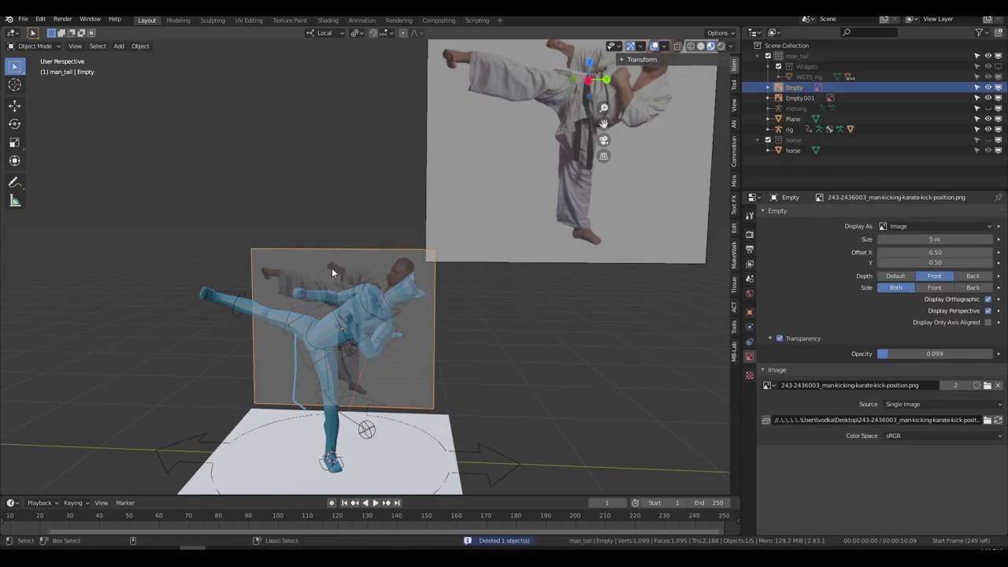
# Step: Delete the faded karate reference image overlapping the posed figure, keeping the larger reference beside it
pyautogui.press('g')
pyautogui.click(331, 251)
pyautogui.press('x')
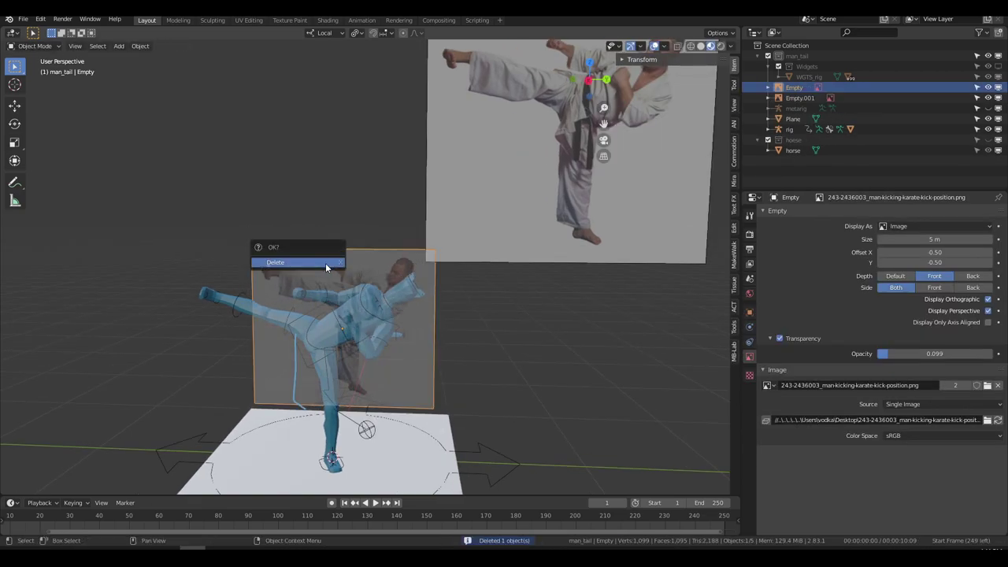
pyautogui.click(325, 263)
pyautogui.moveTo(551, 247); pyautogui.dragTo(582, 258, button='middle')
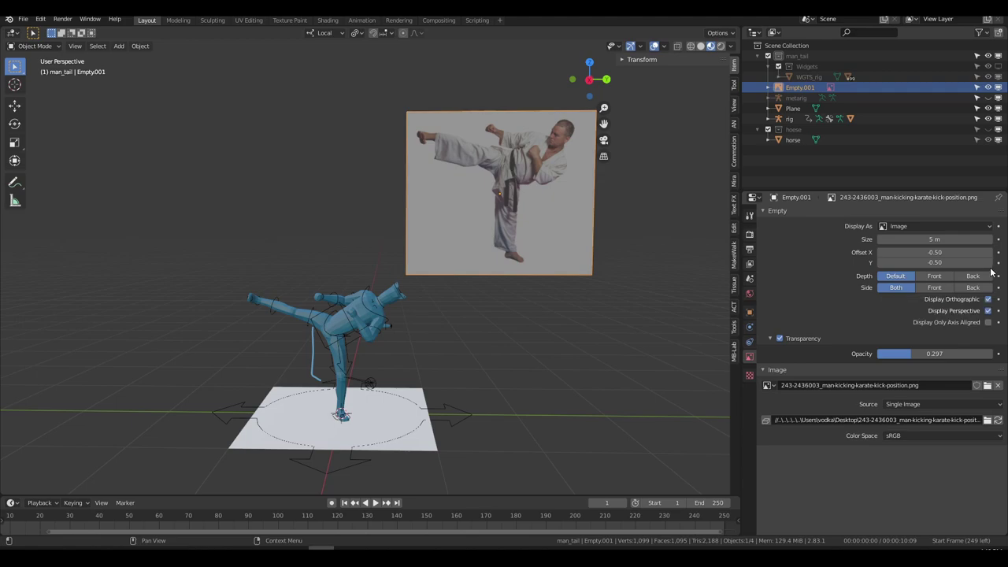
pyautogui.moveTo(563, 181); pyautogui.dragTo(559, 231, button='middle')
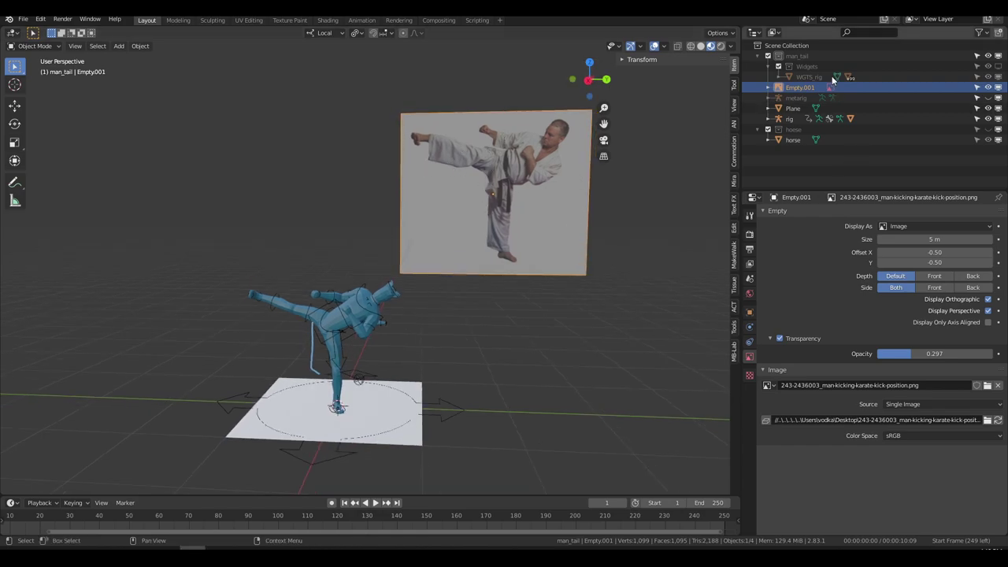
# Step: Display the karate kick reference in an Image Editor in place of the Outliner, and restore the Outliner
pyautogui.click(753, 32)
pyautogui.click(446, 83)
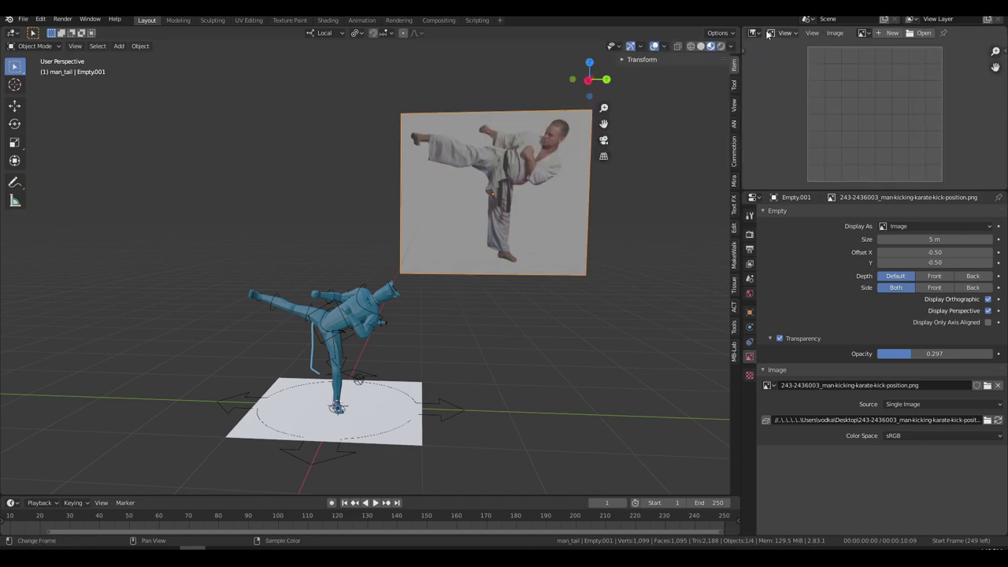
pyautogui.click(865, 32)
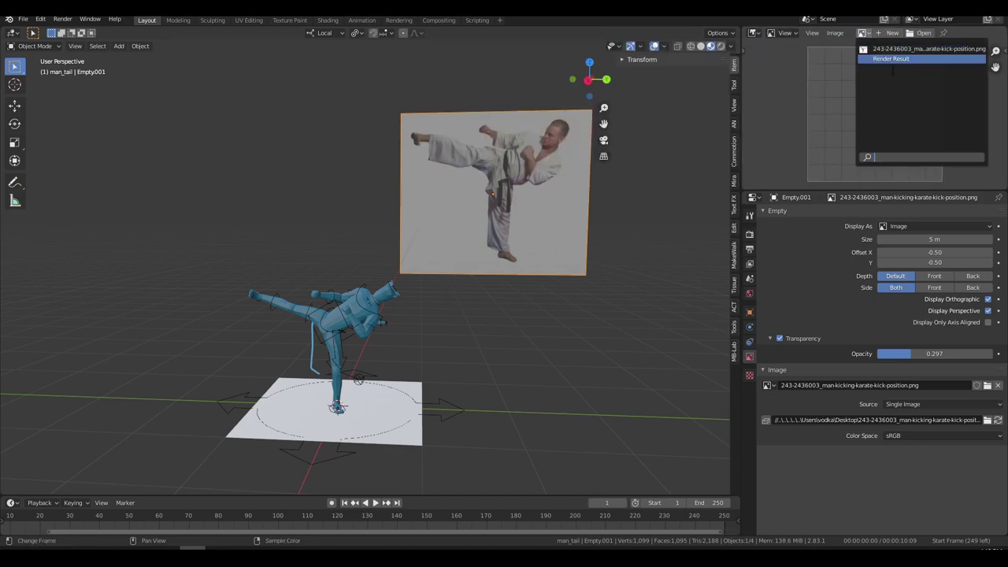
pyautogui.click(895, 50)
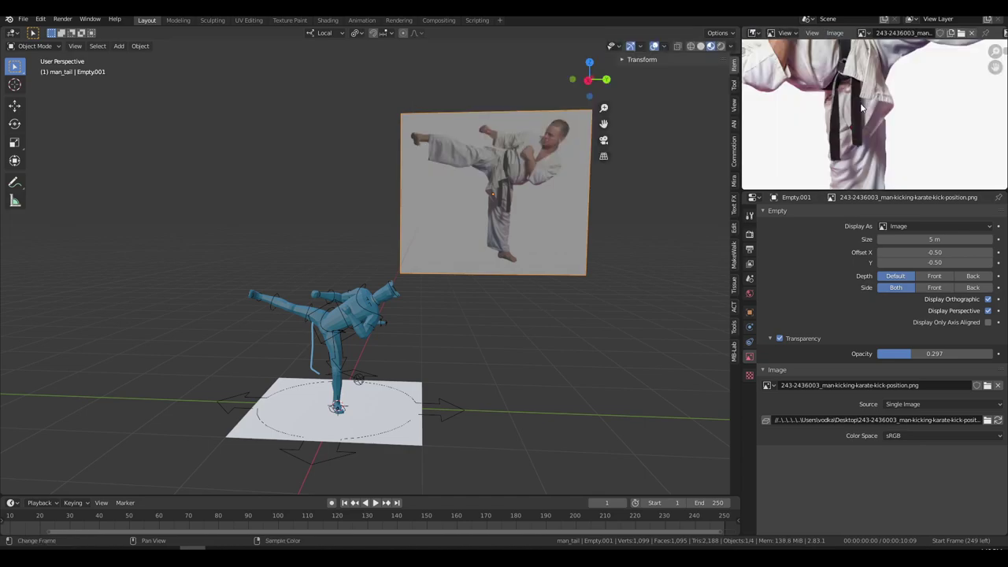
pyautogui.click(754, 33)
pyautogui.click(713, 72)
# Step: Delete the remaining karate reference image and put the character rig into Pose Mode
pyautogui.press('Delete')
pyautogui.scroll(4, 410, 292)
pyautogui.click(407, 300)
pyautogui.keyDown('shift'); pyautogui.moveTo(407, 300); pyautogui.dragTo(438, 244, button='middle'); pyautogui.keyUp('shift')
pyautogui.scroll(-1, 438, 244)
pyautogui.keyDown('shift'); pyautogui.moveTo(438, 245); pyautogui.dragTo(453, 308, button='middle'); pyautogui.keyUp('shift')
pyautogui.hotkey('ctrl', 'Tab')
# Step: Rotate the chest control about -28.2° in the view plane to raise the upper body
pyautogui.click(466, 335)
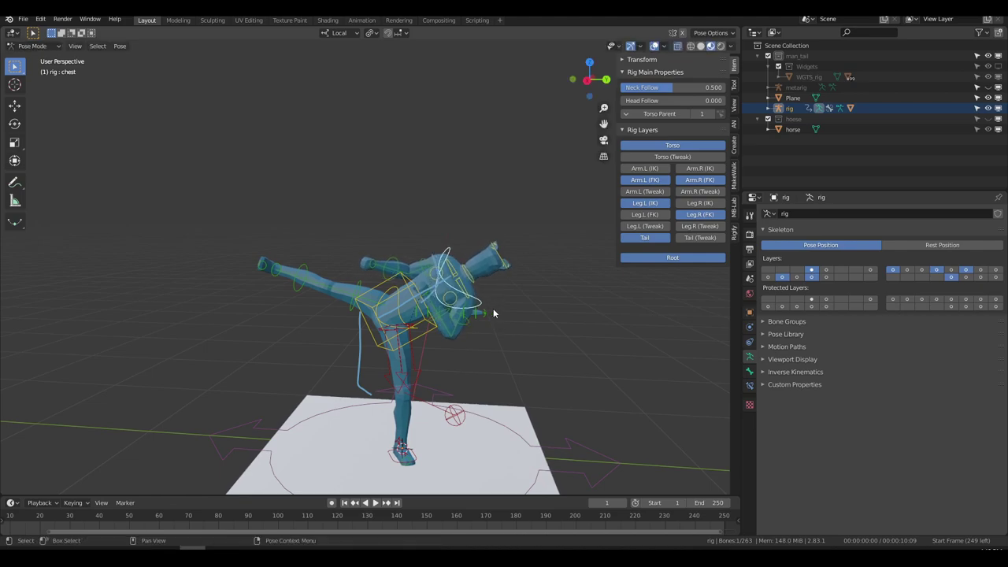
pyautogui.press('r')
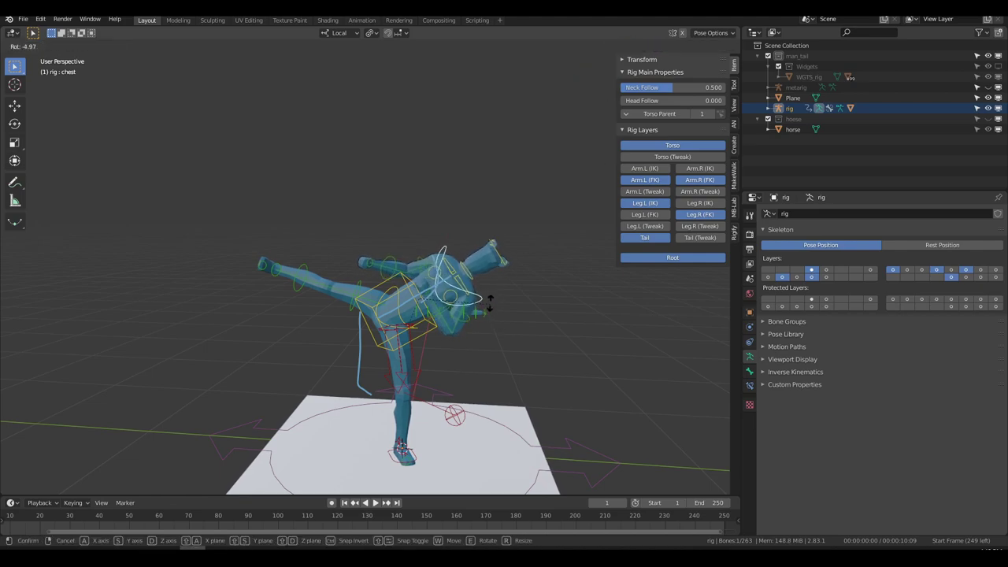
pyautogui.click(485, 282)
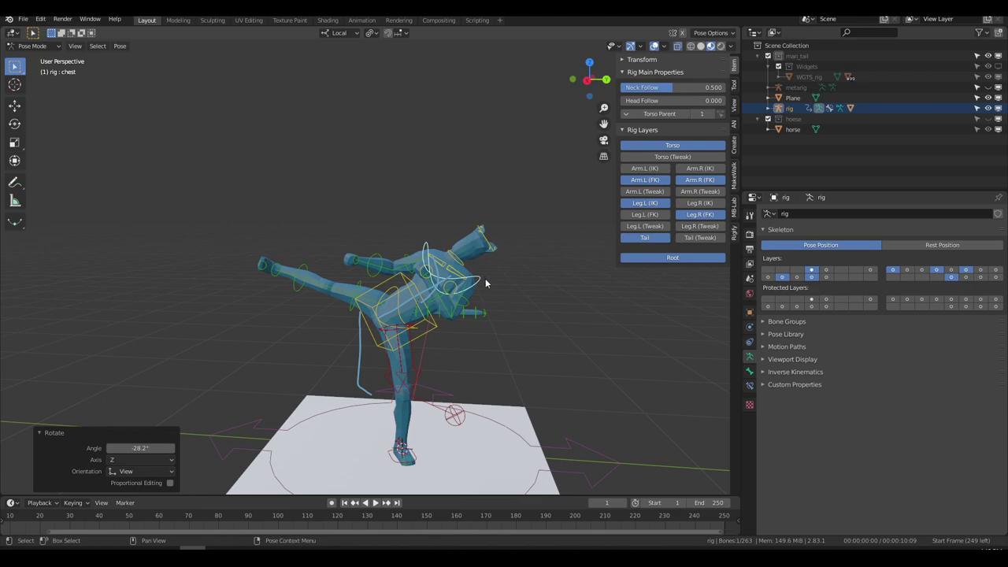
# Step: Set FK Limb Follow to 0 for the right arm and trackball-rotate the right upper arm FK control
pyautogui.click(406, 263)
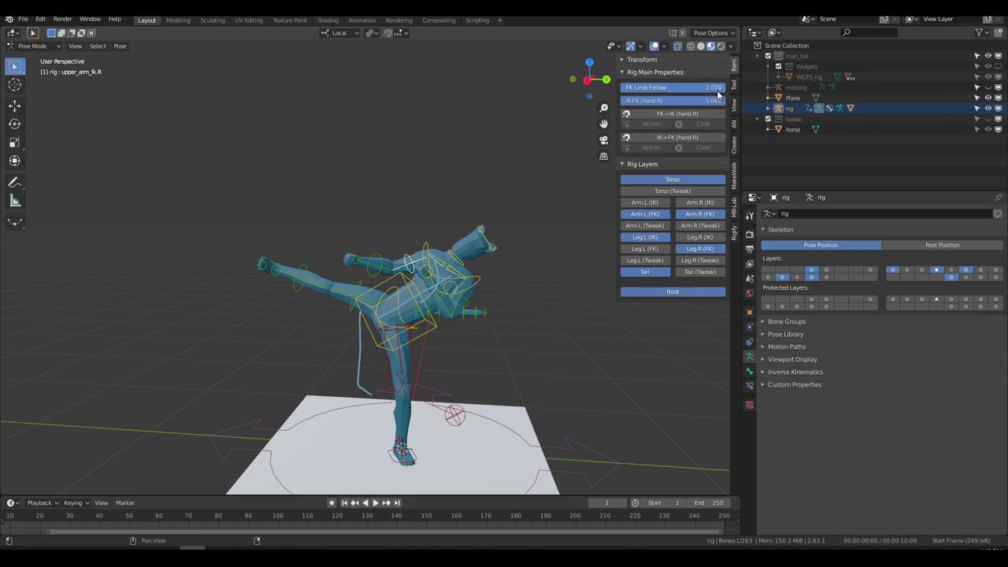
pyautogui.moveTo(709, 89); pyautogui.dragTo(622, 93)
pyautogui.press('r')
pyautogui.press('r')
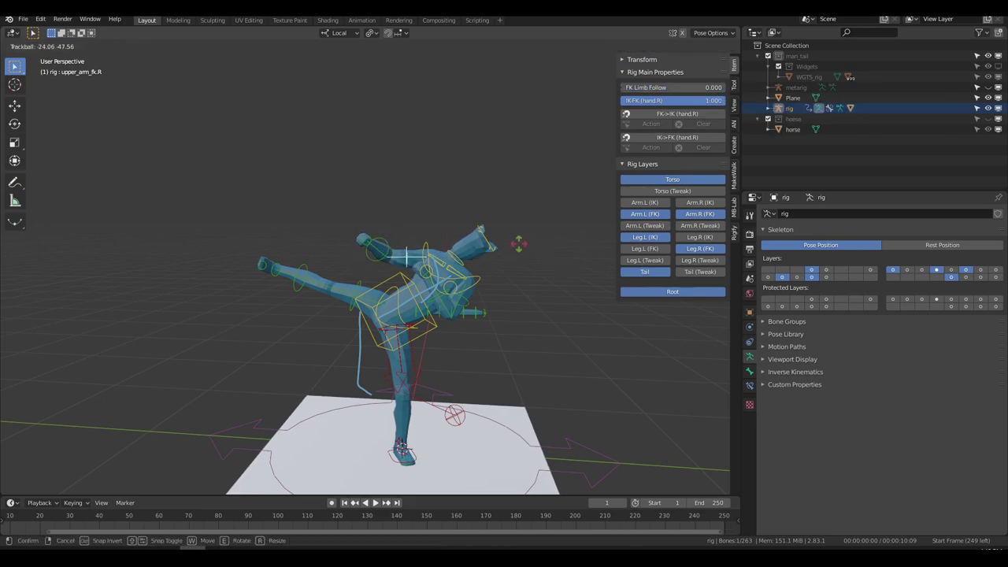
pyautogui.click(446, 225)
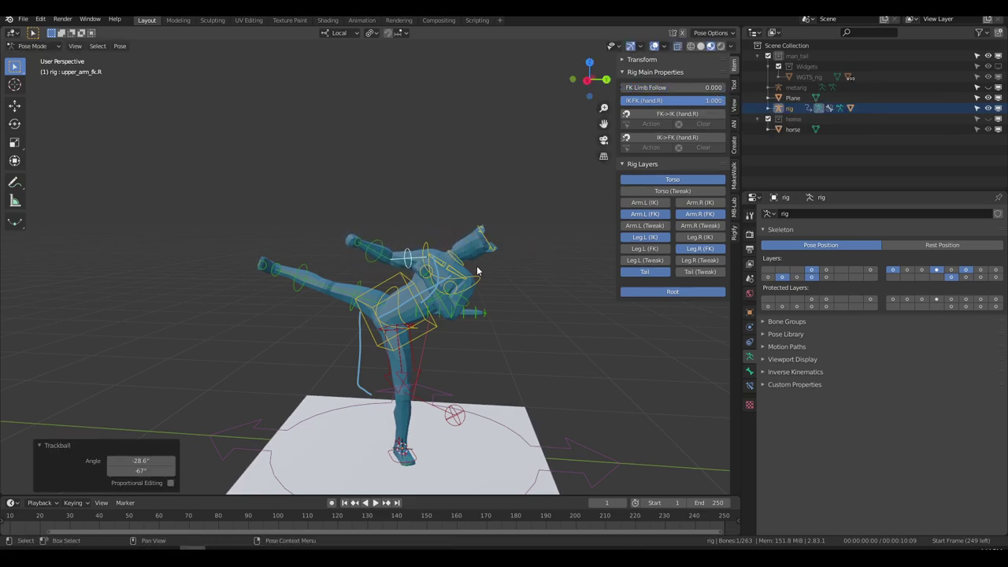
# Step: Rotate the chest control forward, and rotate the right upper arm FK control about -35.8° to bring the arm back down
pyautogui.click(484, 284)
pyautogui.press('r')
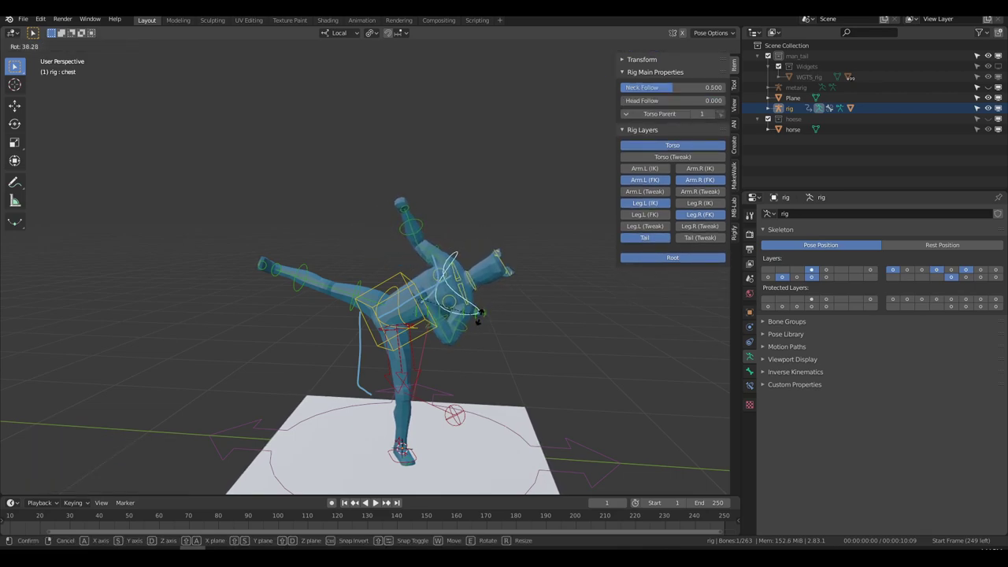
pyautogui.click(445, 270)
pyautogui.click(443, 253)
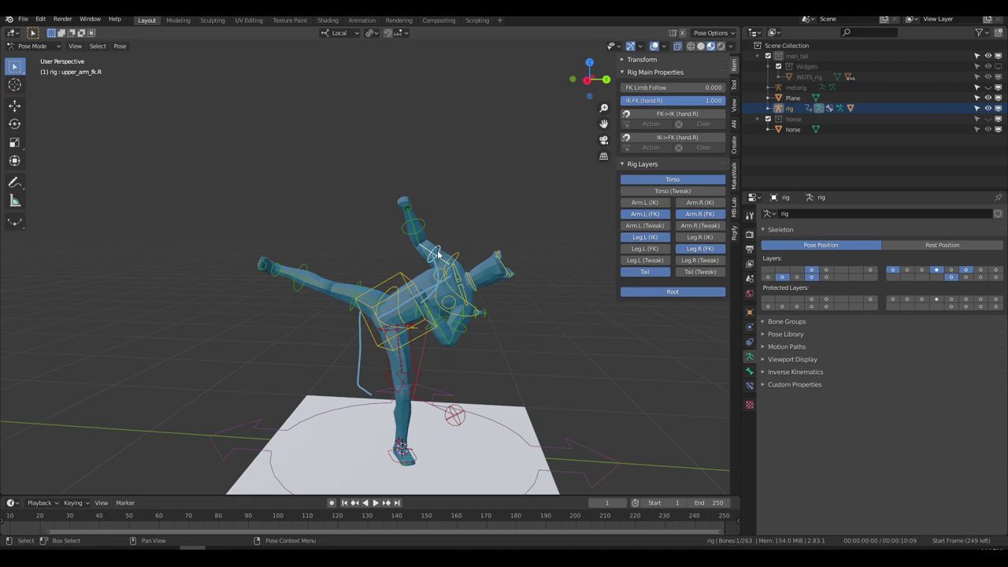
pyautogui.press('r')
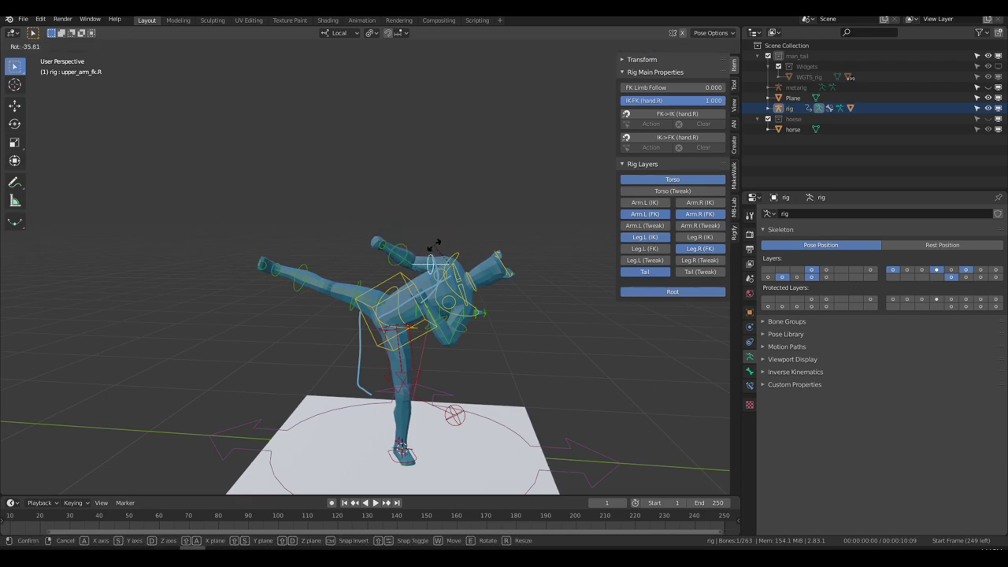
pyautogui.click(435, 244)
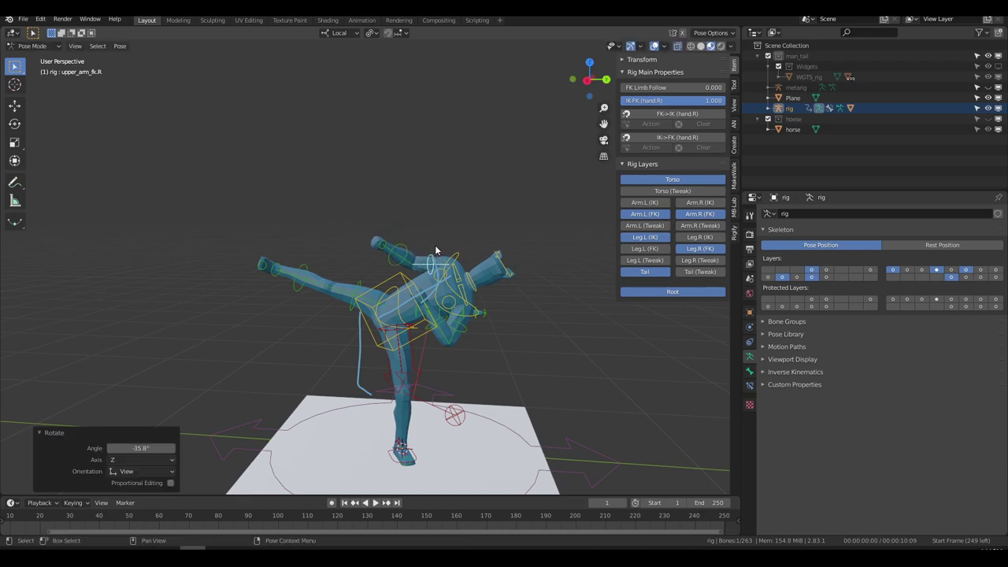
# Step: Trackball-rotate the chest control and readjust the right upper arm FK control to compensate
pyautogui.click(473, 265)
pyautogui.press('r')
pyautogui.press('r')
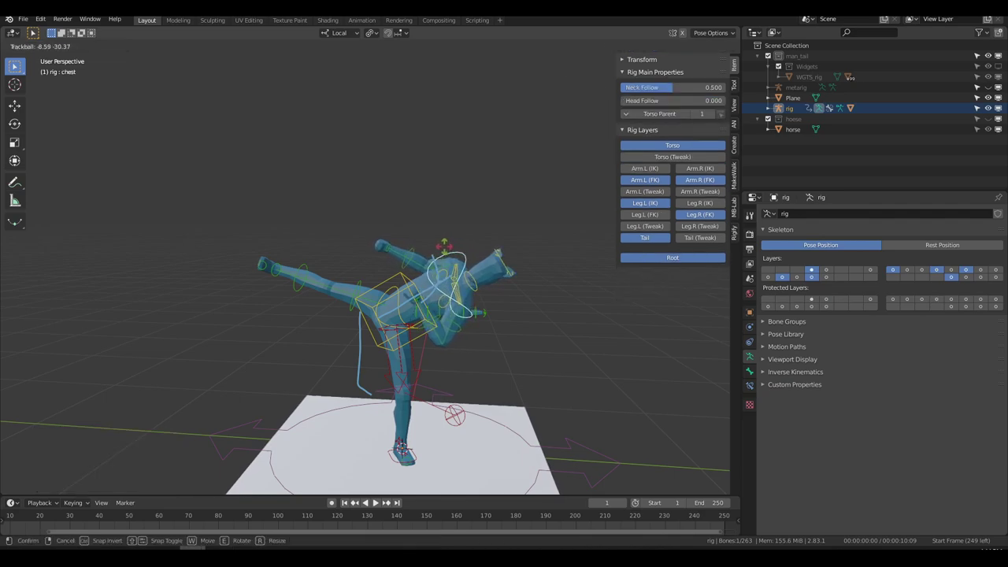
pyautogui.click(449, 259)
pyautogui.click(438, 265)
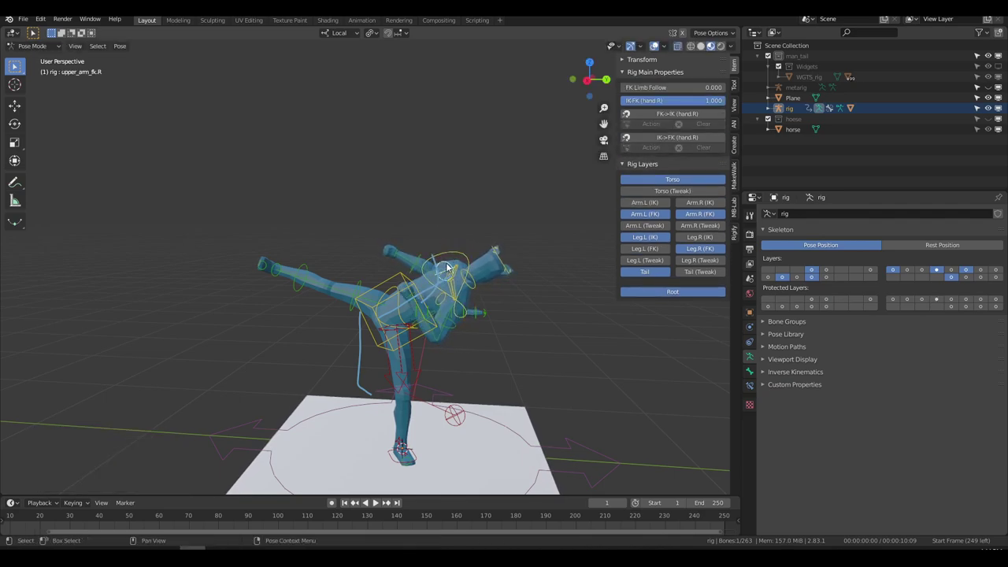
pyautogui.press('r')
pyautogui.press('r')
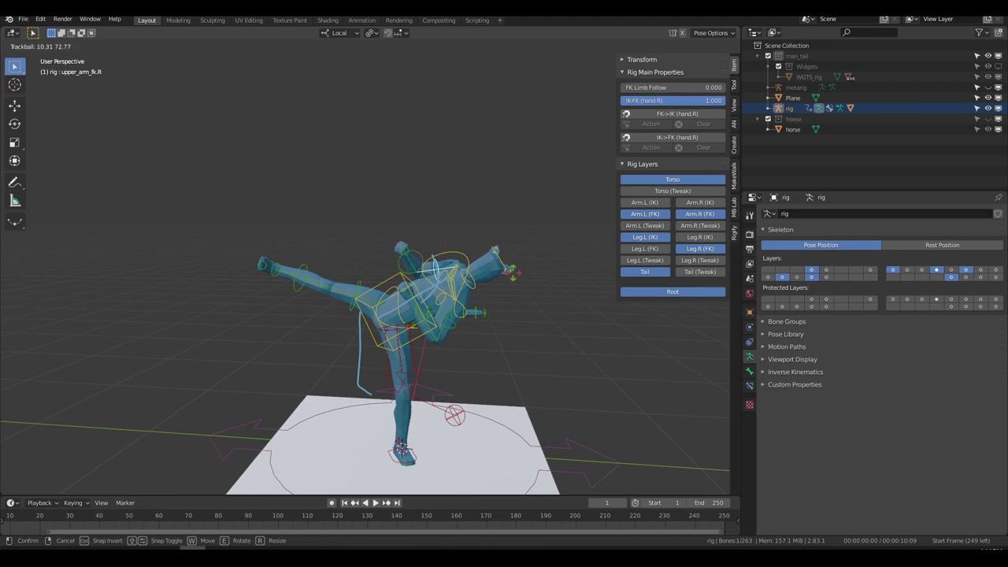
pyautogui.click(508, 271)
# Step: Undo the test chest and right arm rotations along with the change to FK Limb Follow
pyautogui.hotkey('ctrl', 'z')
pyautogui.hotkey('ctrl', 'z')
pyautogui.hotkey('ctrl', 'z')
pyautogui.hotkey('ctrl', 'z')
pyautogui.hotkey('ctrl', 'z')
pyautogui.hotkey('ctrl', 'z')
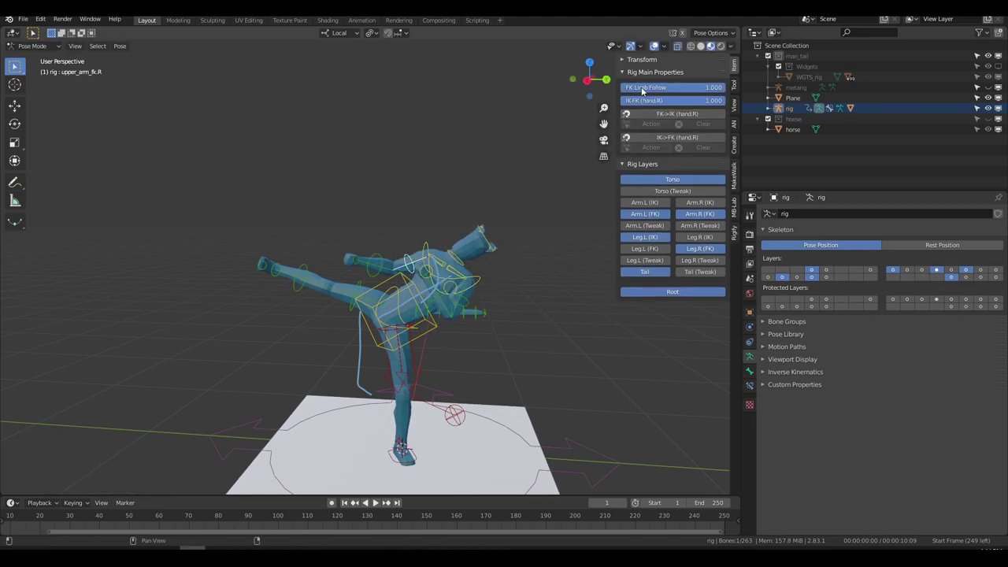
# Step: Rotate the chest control about 16.6° forward, and rotate it back about -22.7°, with FK Limb Follow left on
pyautogui.click(482, 285)
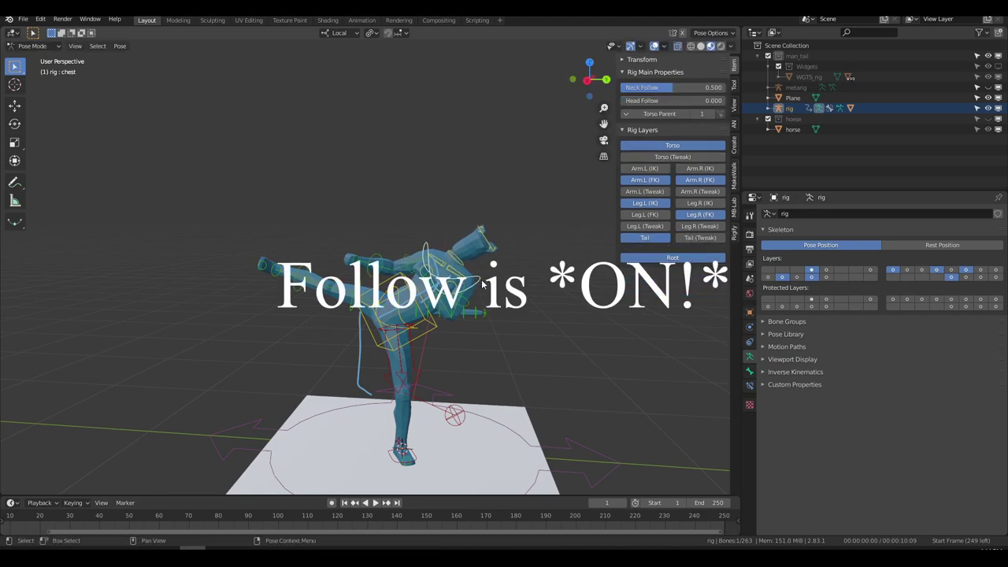
pyautogui.press('r')
pyautogui.click(430, 244)
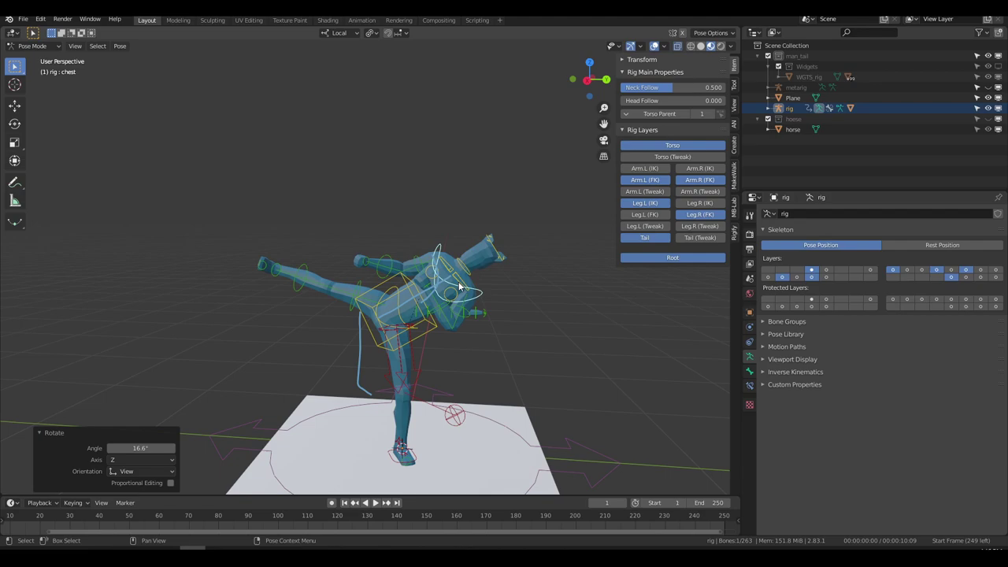
pyautogui.moveTo(437, 232); pyautogui.dragTo(436, 241)
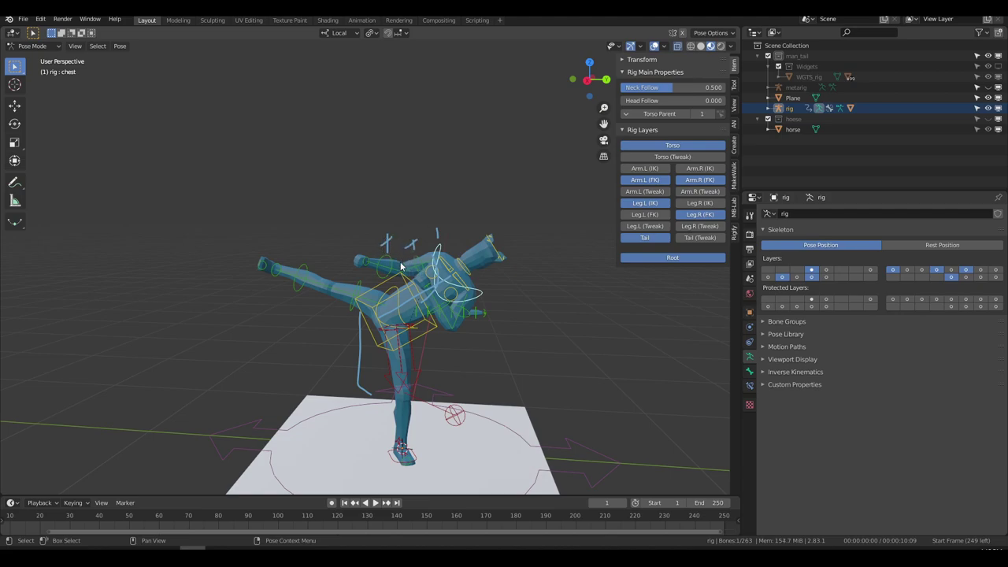
pyautogui.press('r')
pyautogui.click(476, 278)
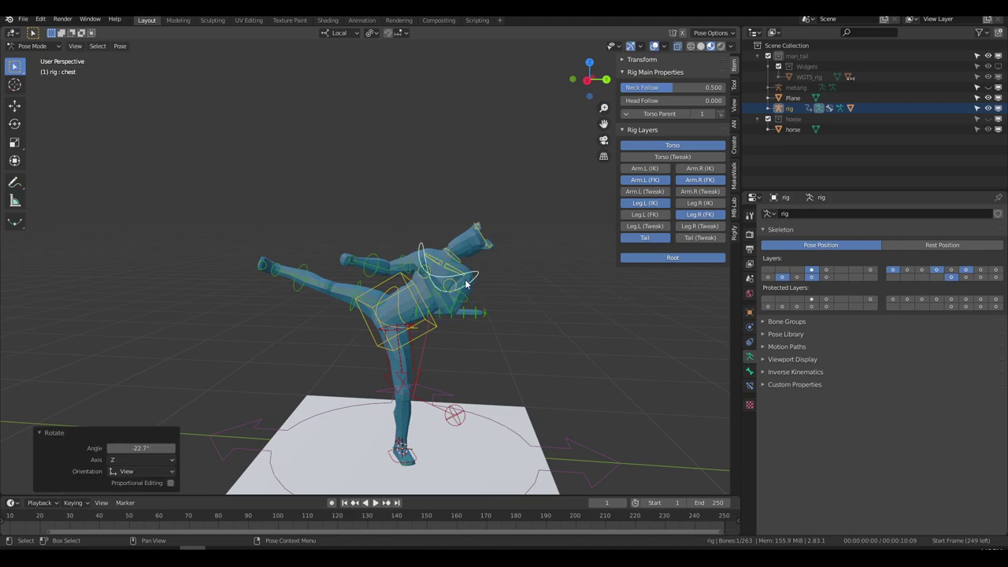
# Step: Trackball-rotate the hips control with the viewport overlays hidden, and show the overlays again
pyautogui.moveTo(475, 290)
pyautogui.mouseDown(button='middle')
pyautogui.moveTo(485, 281)
pyautogui.moveTo(485, 317)
pyautogui.moveTo(493, 285)
pyautogui.mouseUp(button='middle')
pyautogui.click(396, 307)
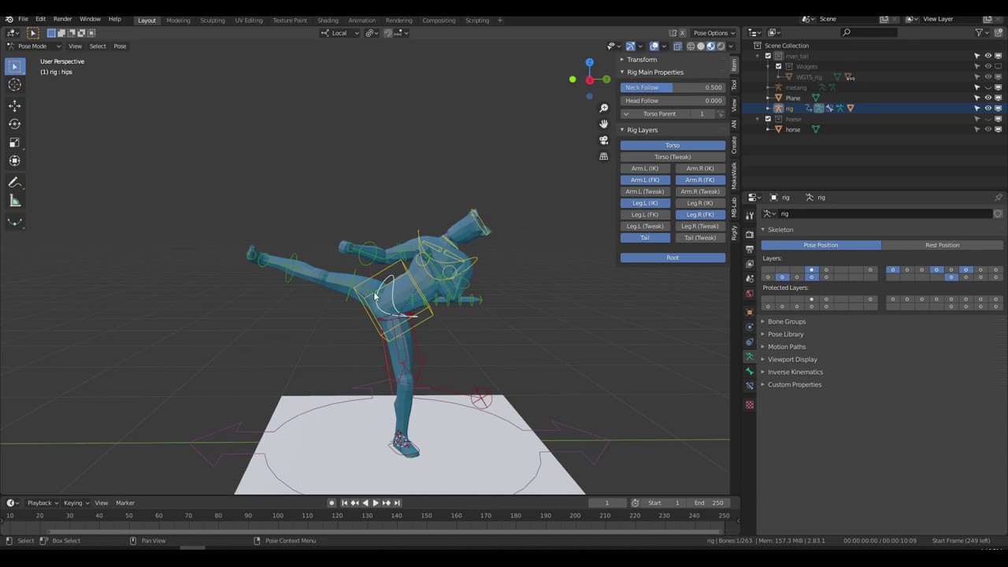
pyautogui.click(655, 48)
pyautogui.keyDown('shift'); pyautogui.moveTo(498, 309); pyautogui.dragTo(458, 247, button='middle'); pyautogui.keyUp('shift')
pyautogui.scroll(2, 445, 231)
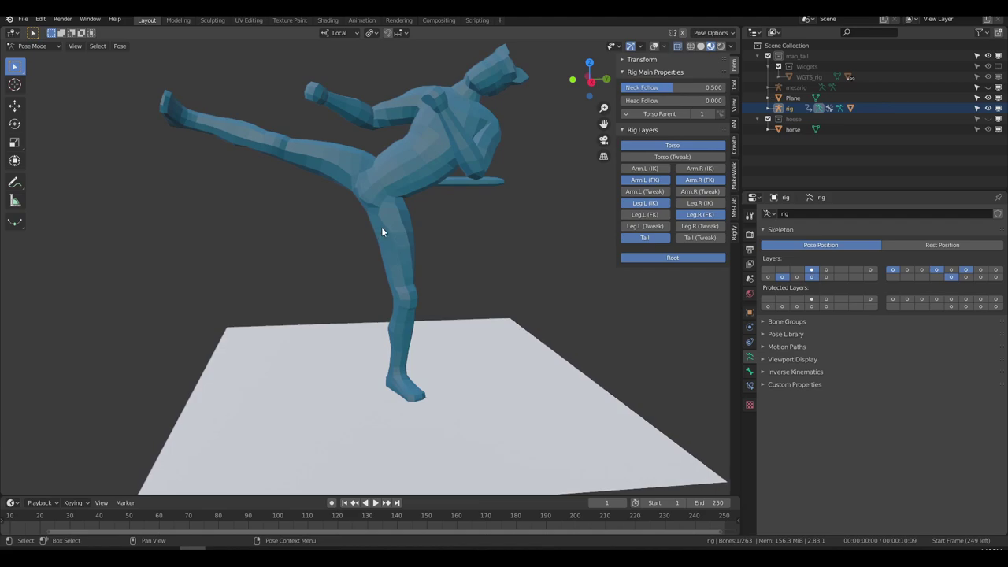
pyautogui.press('r')
pyautogui.press('r')
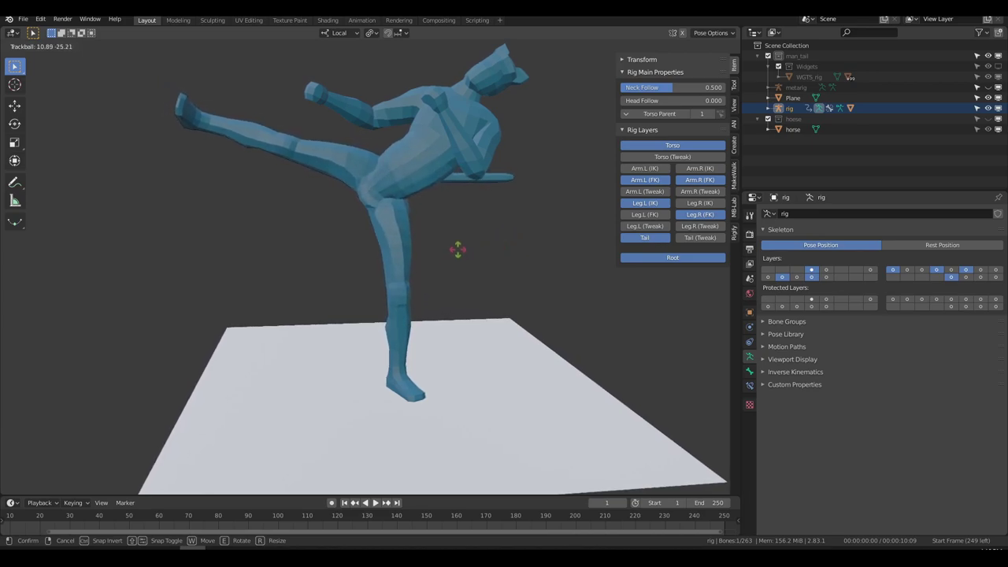
pyautogui.click(489, 239)
pyautogui.moveTo(489, 233)
pyautogui.mouseDown(button='middle')
pyautogui.moveTo(426, 254)
pyautogui.moveTo(579, 250)
pyautogui.moveTo(467, 253)
pyautogui.moveTo(481, 250)
pyautogui.mouseUp(button='middle')
pyautogui.click(653, 47)
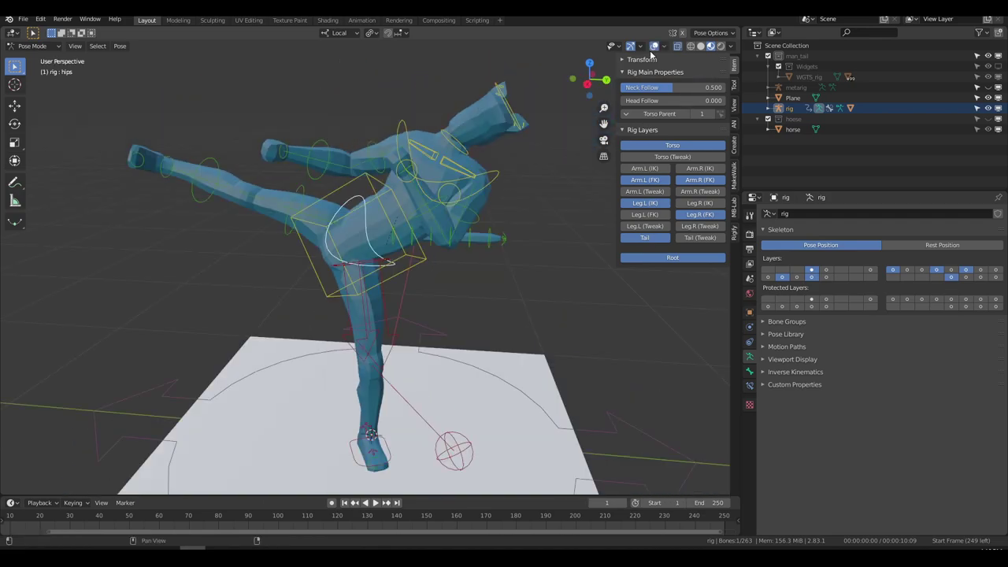
# Step: Rotate the head control upright and turn the face around its local axis with the Rotate tool
pyautogui.click(520, 128)
pyautogui.press('r')
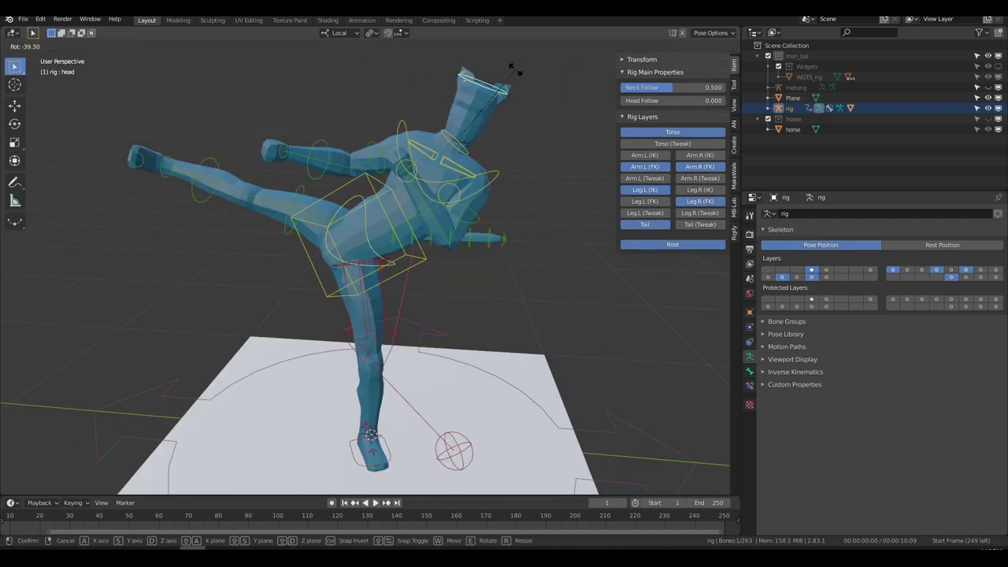
pyautogui.click(493, 44)
pyautogui.press('e')
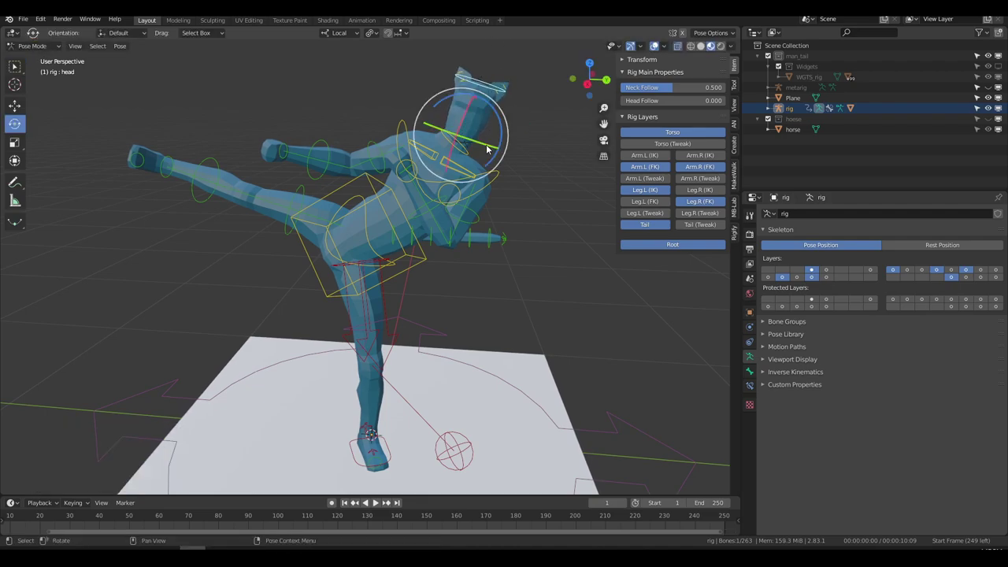
pyautogui.moveTo(470, 137); pyautogui.dragTo(496, 177)
# Step: Rotate the right shoulder control about 18° to adjust the rear arm's shoulder
pyautogui.click(466, 151)
pyautogui.click(430, 151)
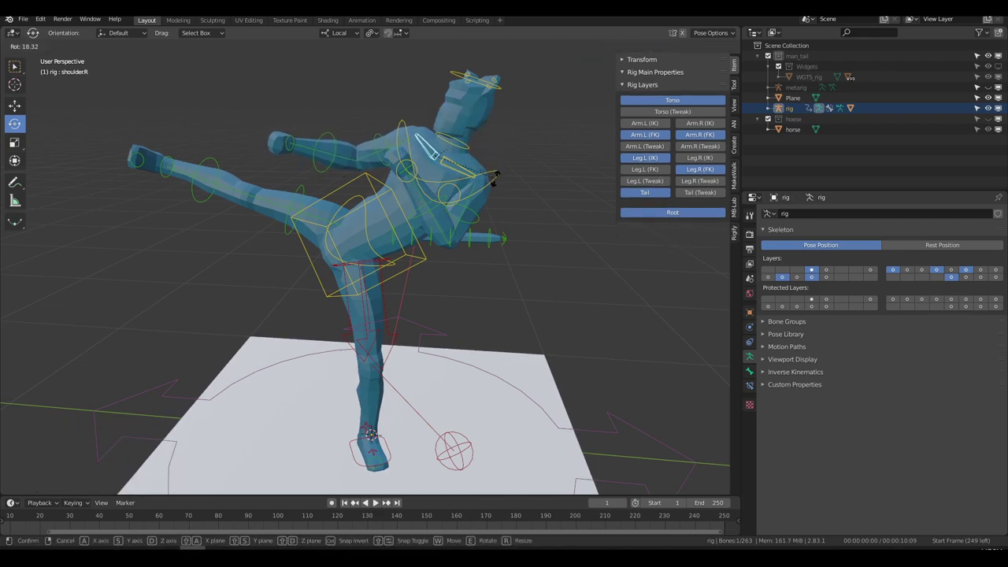
pyautogui.moveTo(495, 180); pyautogui.dragTo(493, 181)
# Step: Adjust the right forearm FK control so the forearm angles upward with the fist raised behind the body
pyautogui.click(337, 146)
pyautogui.moveTo(337, 147)
pyautogui.mouseDown()
pyautogui.moveTo(343, 118)
pyautogui.moveTo(345, 147)
pyautogui.mouseUp()
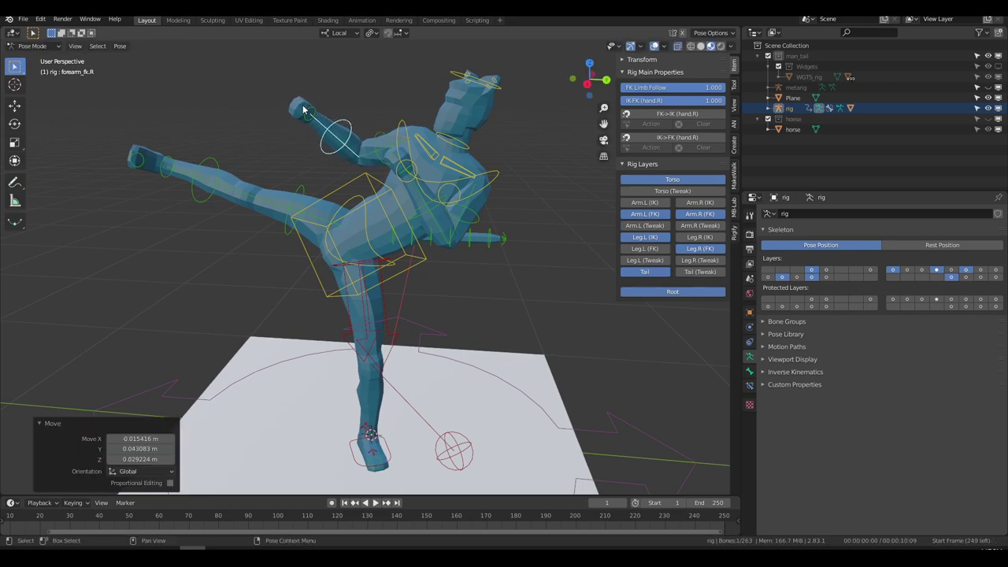
pyautogui.moveTo(428, 105); pyautogui.dragTo(440, 105)
pyautogui.moveTo(439, 211); pyautogui.dragTo(479, 175)
# Step: Rotate the right foot FK control of the kicking leg from an overhead view
pyautogui.moveTo(479, 175); pyautogui.dragTo(204, 178, button='middle')
pyautogui.click(145, 130)
pyautogui.click(177, 132)
pyautogui.press('r')
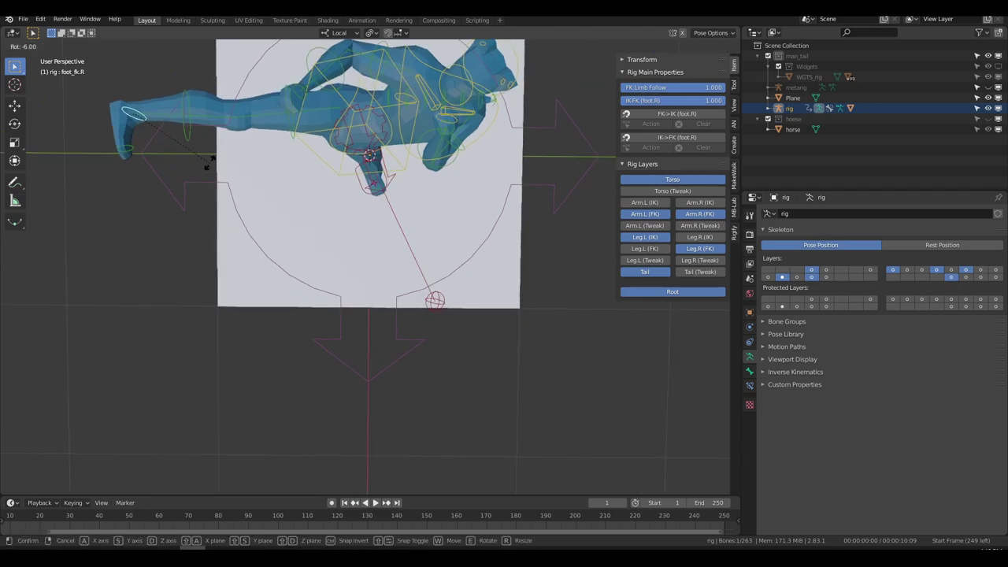
pyautogui.click(210, 151)
pyautogui.moveTo(211, 154); pyautogui.dragTo(326, 285, button='middle')
pyautogui.moveTo(326, 285); pyautogui.dragTo(245, 277, button='middle')
# Step: Toggle the viewport overlays off and on to examine the karate kick pose with and without the rig controls
pyautogui.click(653, 46)
pyautogui.moveTo(500, 166)
pyautogui.mouseDown(button='middle')
pyautogui.moveTo(512, 166)
pyautogui.moveTo(496, 183)
pyautogui.mouseUp(button='middle')
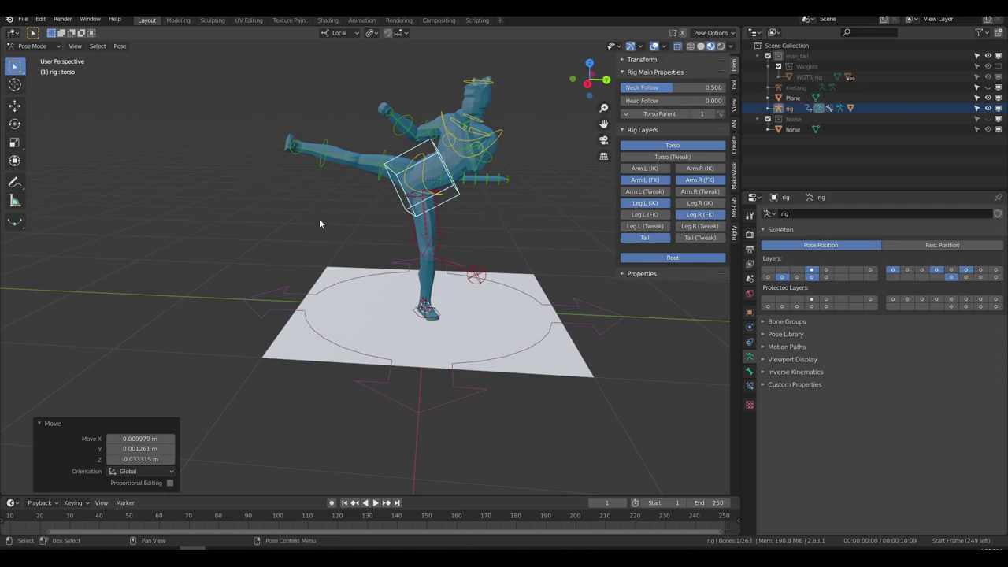
pyautogui.press('z')
pyautogui.press('Escape')
pyautogui.hotkey('shift', 'alt', 'z')
pyautogui.hotkey('shift', 'alt', 'z')
pyautogui.hotkey('shift', 'alt', 'z')
pyautogui.hotkey('shift', 'alt', 'z')
pyautogui.click(655, 46)
pyautogui.click(654, 47)
pyautogui.moveTo(551, 186); pyautogui.dragTo(526, 213, button='middle')
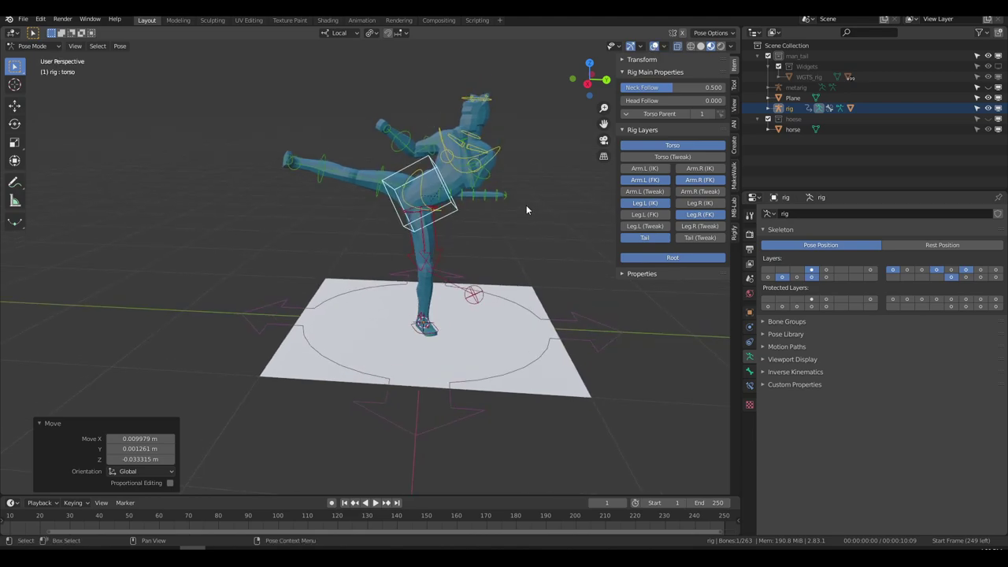
# Step: Trackball-rotate the right foot FK control of the kicking leg by about -21.8° and 18.3°
pyautogui.hotkey('shift', 'alt', 'z')
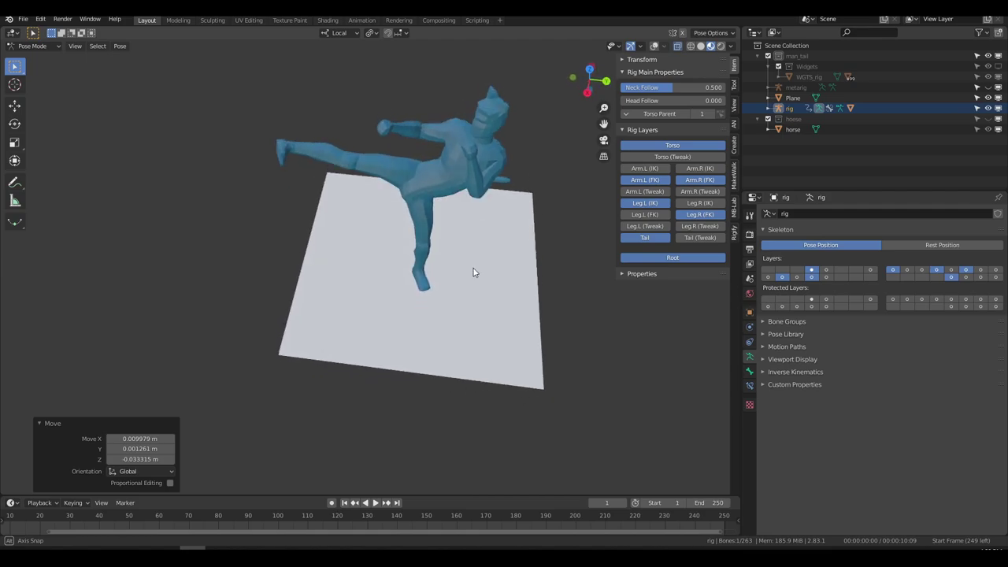
pyautogui.hotkey('shift', 'alt', 'z')
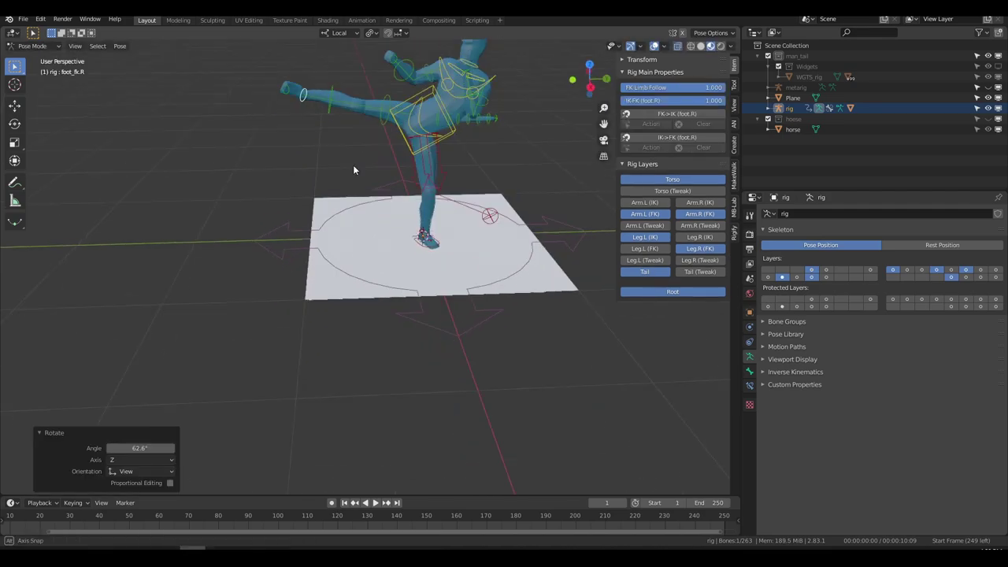
pyautogui.press('r')
pyautogui.press('r')
pyautogui.rightClick(400, 154)
pyautogui.press('r')
pyautogui.click(402, 91)
pyautogui.moveTo(402, 91); pyautogui.dragTo(471, 207, button='middle')
pyautogui.press('r')
pyautogui.rightClick(418, 236)
pyautogui.press('r')
pyautogui.press('r')
pyautogui.click(480, 128)
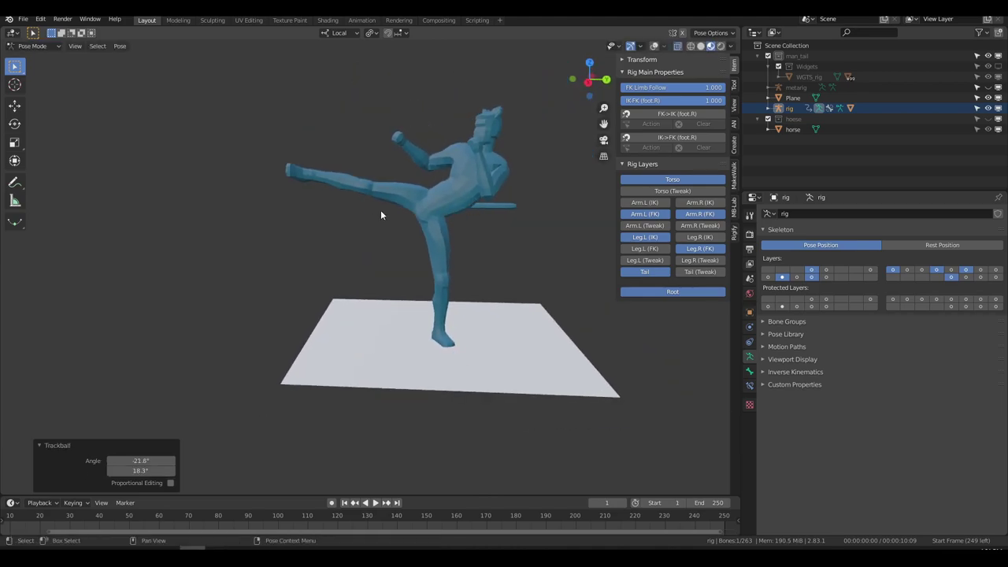
# Step: Refine the kicking foot's angle with another trackball rotation while the rig controls are hidden
pyautogui.scroll(2, 304, 172)
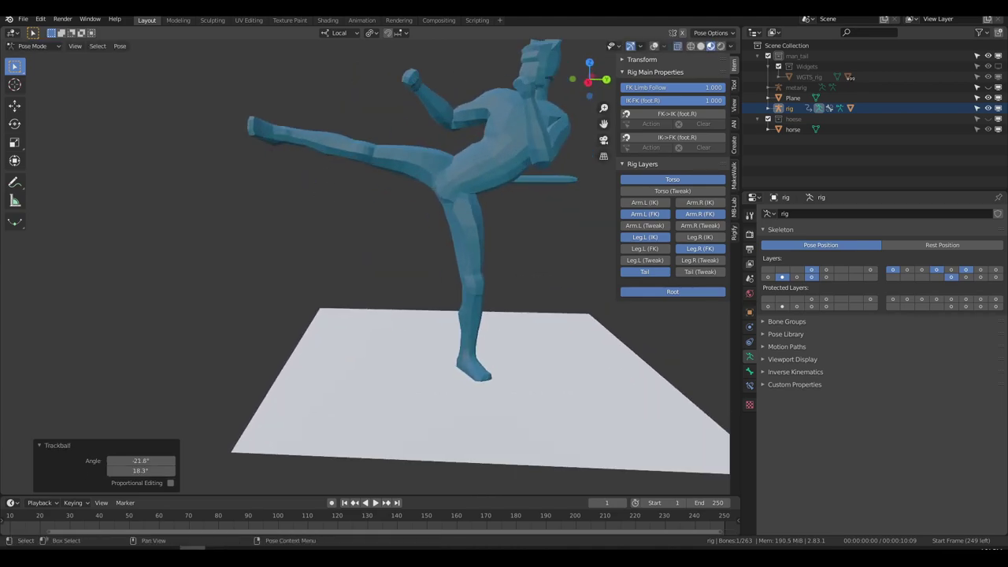
pyautogui.press('r')
pyautogui.press('r')
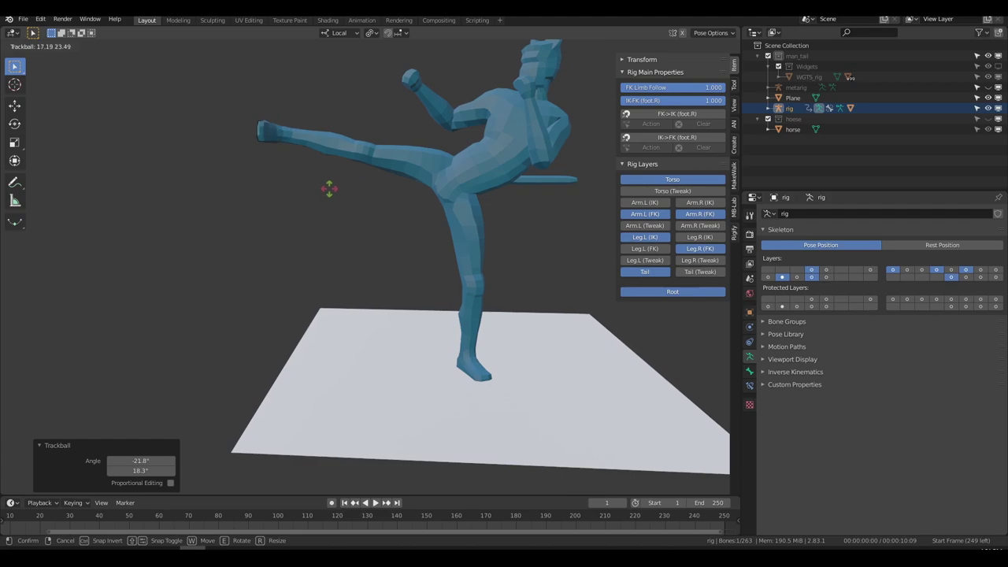
pyautogui.click(293, 175)
# Step: Rotate the chest control by about -1.82° in the view plane
pyautogui.moveTo(292, 175); pyautogui.dragTo(251, 306, button='middle')
pyautogui.click(421, 183)
pyautogui.press('e')
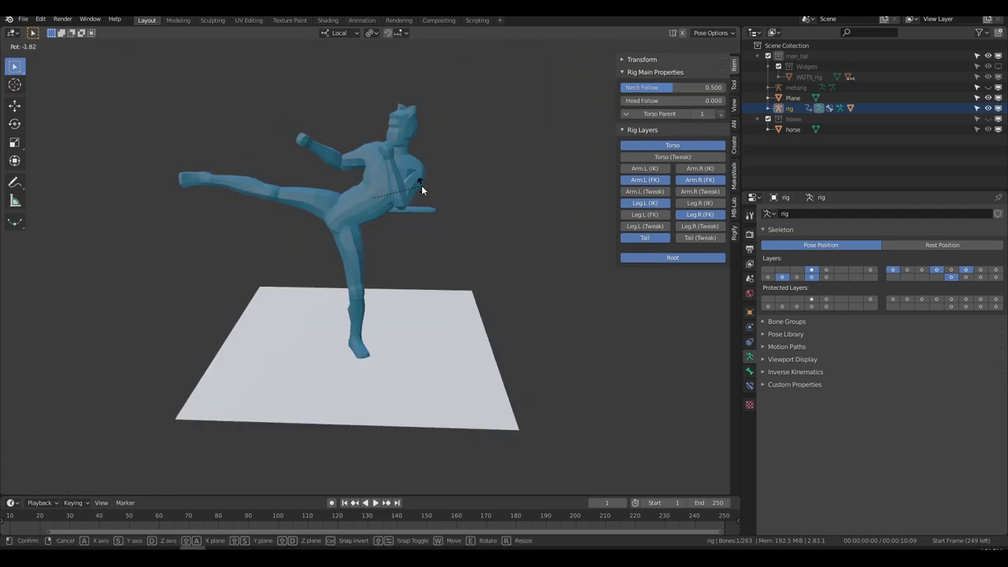
pyautogui.click(422, 190)
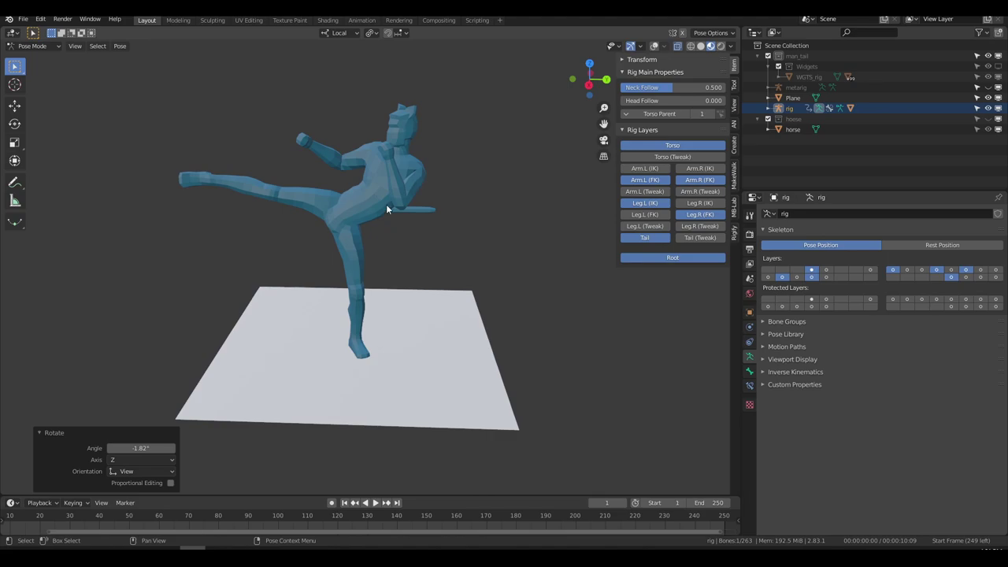
# Step: Select the hips and torso controls around the pelvis and rotate the torso by about -10°
pyautogui.press('z')
pyautogui.click(354, 258)
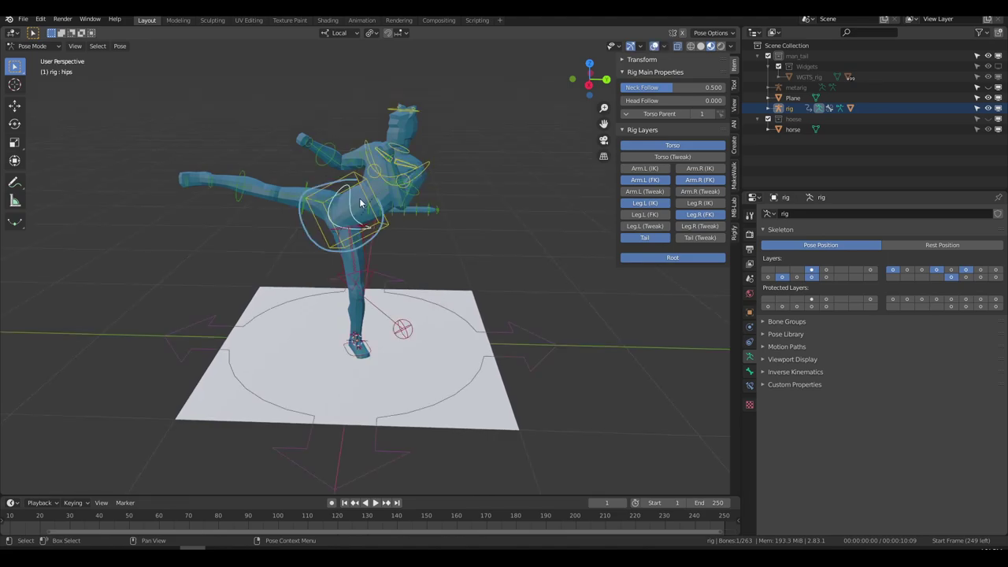
pyautogui.press('r')
pyautogui.click(403, 232)
pyautogui.hotkey('shift', 'alt', 'z')
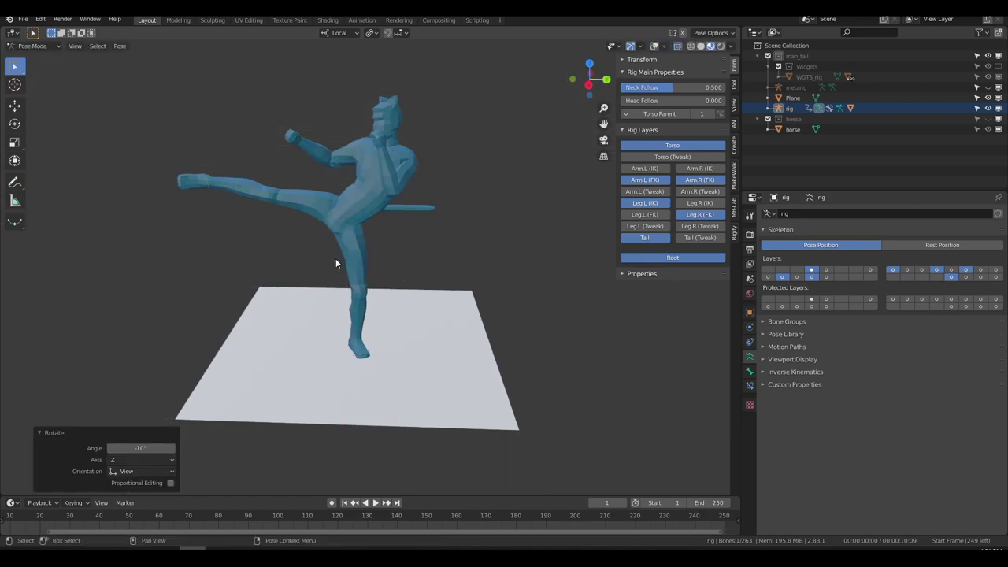
# Step: Adjust the right shin FK control of the kicking leg, undoing a move and applying a trackball rotation instead
pyautogui.hotkey('shift', 'alt', 'z')
pyautogui.click(253, 197)
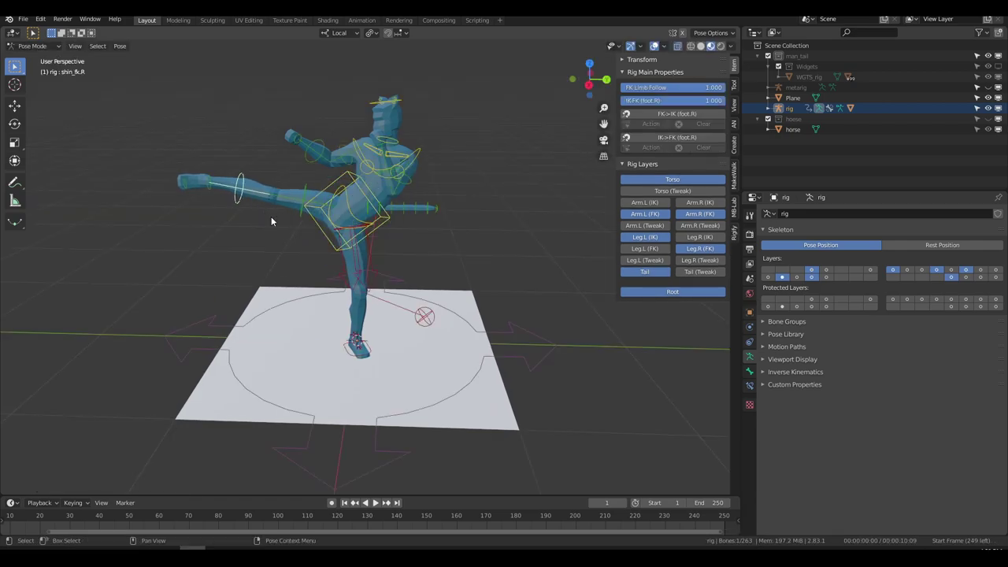
pyautogui.press('g')
pyautogui.click(315, 220)
pyautogui.hotkey('shift', 'alt', 'z')
pyautogui.press('w')
pyautogui.rightClick(315, 217)
pyautogui.hotkey('ctrl', 'z')
pyautogui.press('e')
pyautogui.press('e')
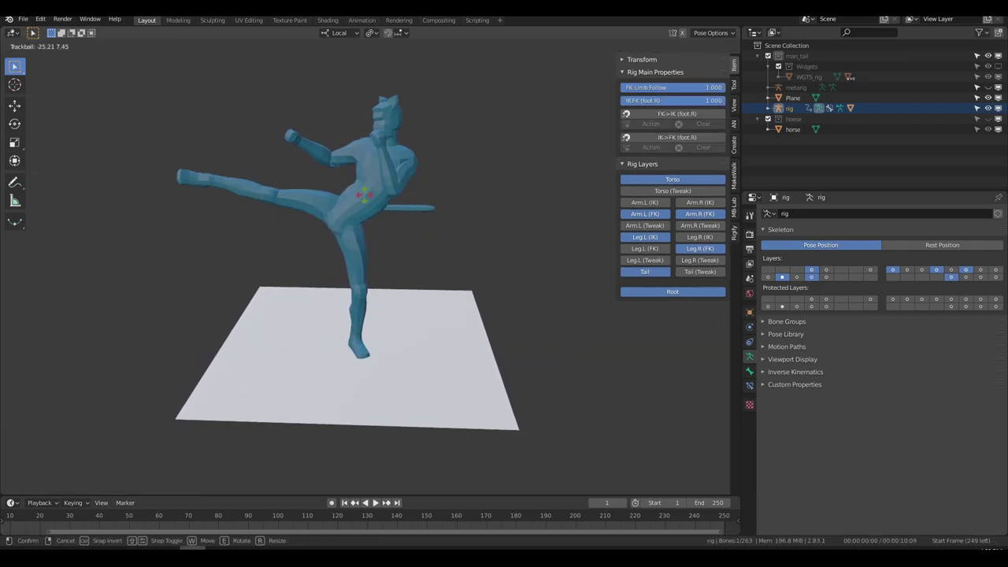
pyautogui.click(359, 236)
# Step: Rotate the torso control by 10° and examine the kick from several angles without the rig controls
pyautogui.keyDown('alt'); pyautogui.moveTo(359, 236); pyautogui.dragTo(369, 230); pyautogui.keyUp('alt')
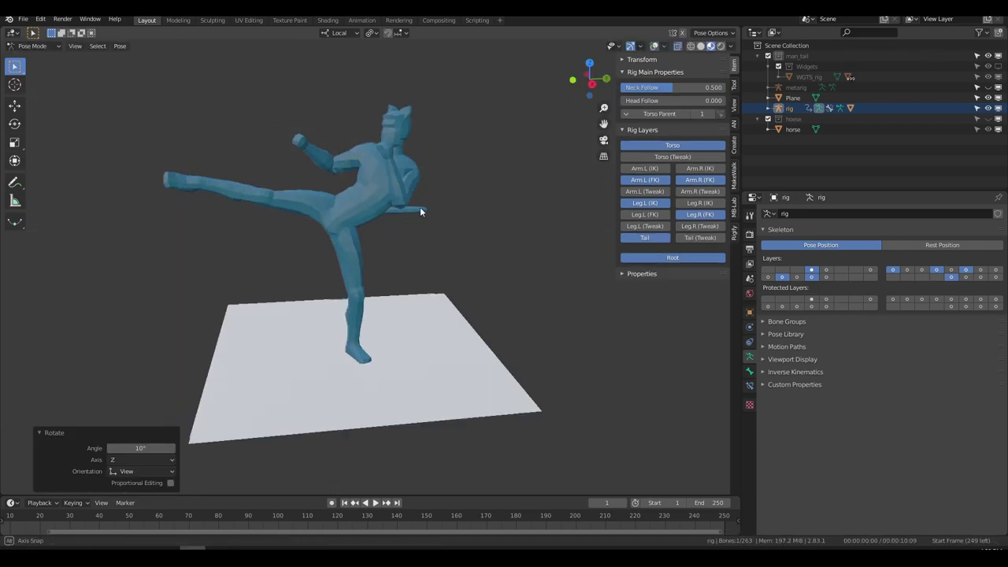
pyautogui.moveTo(419, 206); pyautogui.dragTo(259, 259, button='middle')
pyautogui.scroll(2, 259, 259)
pyautogui.scroll(-2, 261, 258)
pyautogui.keyDown('alt'); pyautogui.moveTo(261, 258); pyautogui.dragTo(349, 242); pyautogui.keyUp('alt')
pyautogui.moveTo(349, 238); pyautogui.dragTo(442, 299, button='middle')
pyautogui.hotkey('shift', 'alt', 'z')
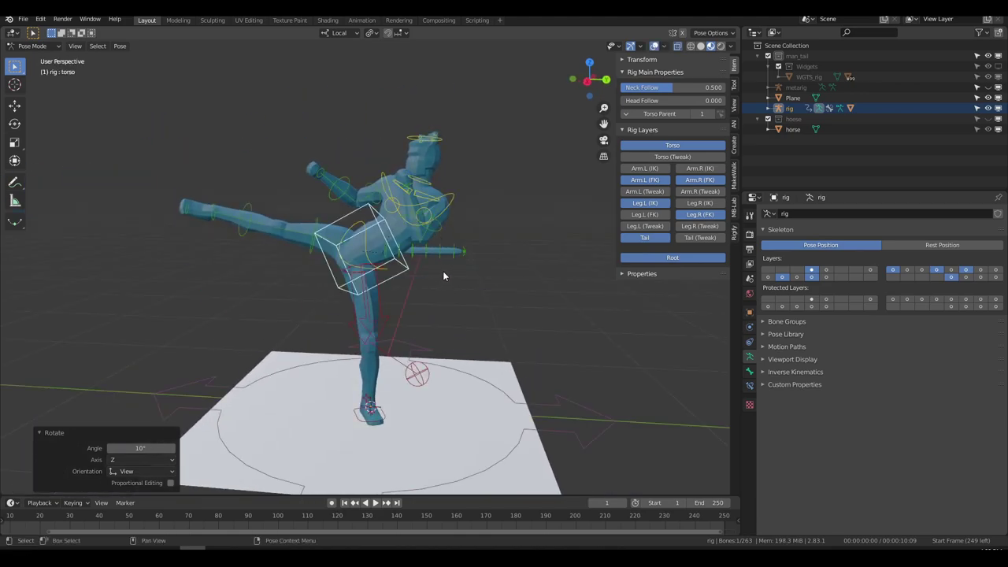
# Step: Set Tail Follow to 1.000 on the tail's base control and trackball-rotate the tail to curve it
pyautogui.keyDown('alt'); pyautogui.moveTo(436, 275); pyautogui.dragTo(300, 278); pyautogui.keyUp('alt')
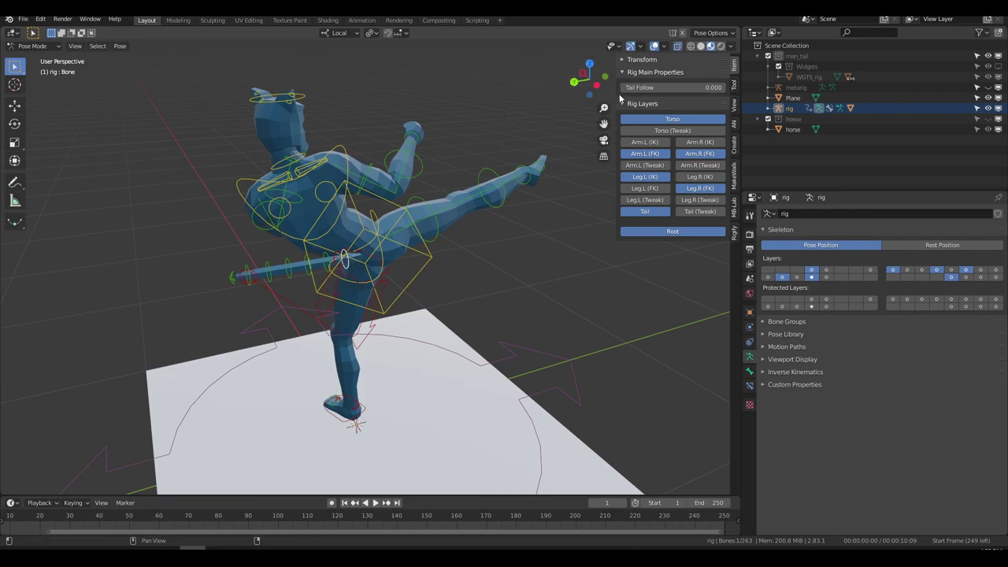
pyautogui.moveTo(626, 87); pyautogui.dragTo(721, 87)
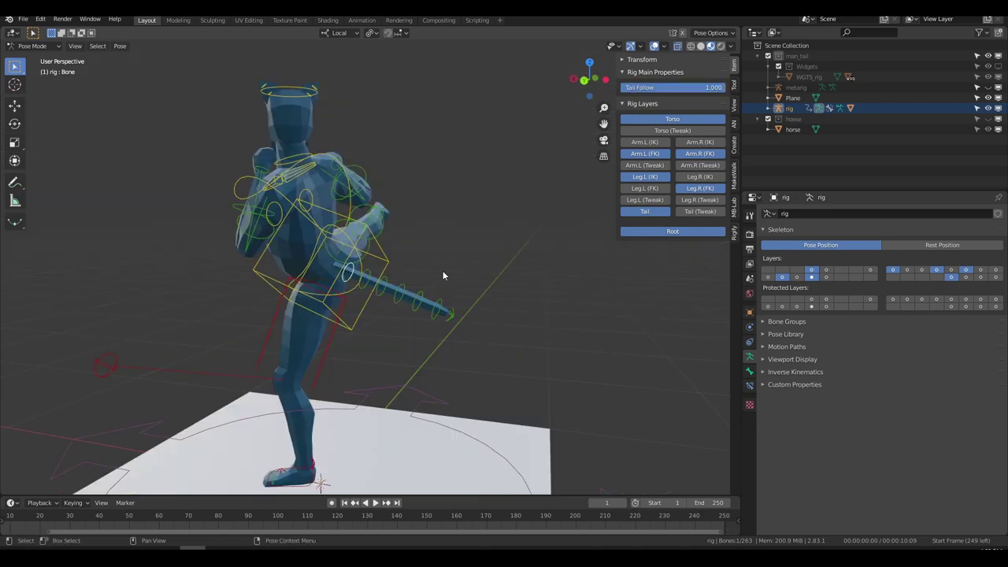
pyautogui.press('r')
pyautogui.press('r')
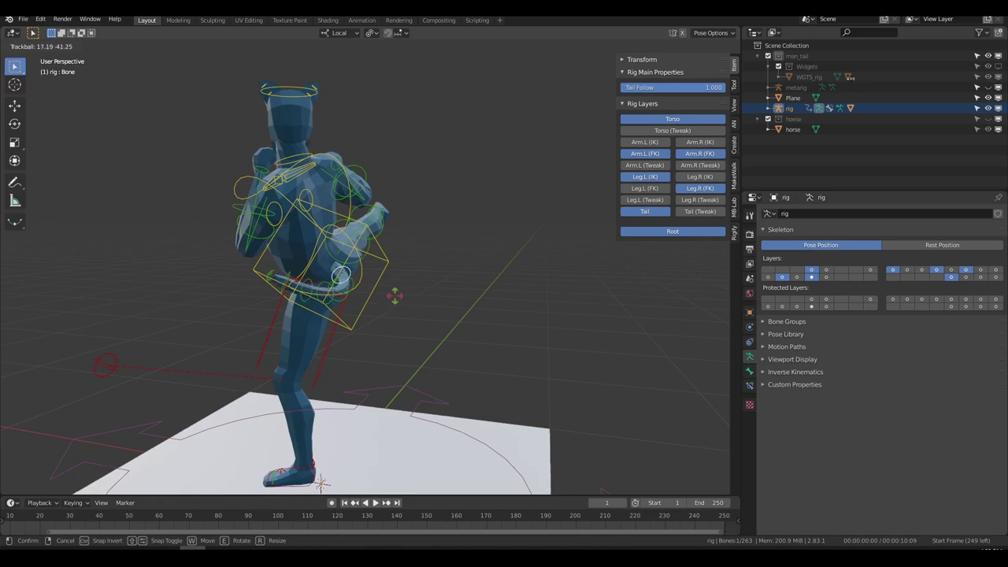
pyautogui.click(426, 299)
# Step: Rotate the tail's base control by about -9.38° and check its curve from the side without overlays
pyautogui.moveTo(426, 295); pyautogui.dragTo(471, 299, button='middle')
pyautogui.hotkey('shift', 'alt', 'z')
pyautogui.scroll(-7, 520, 268)
pyautogui.press('r')
pyautogui.click(517, 298)
pyautogui.scroll(3, 480, 300)
pyautogui.moveTo(516, 323); pyautogui.dragTo(512, 333, button='middle')
pyautogui.hotkey('shift', 'alt', 'z')
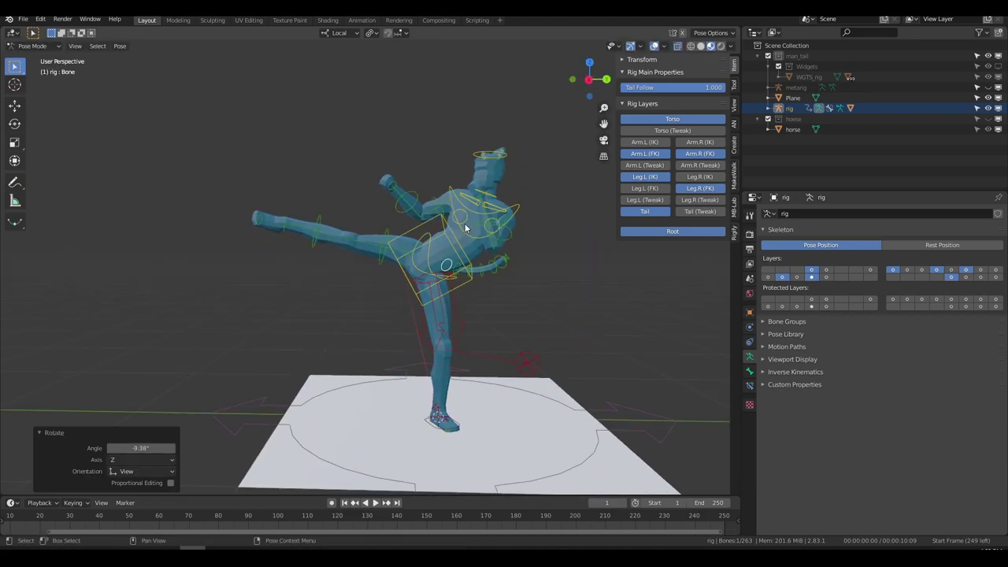
# Step: Rotate the right leg's FK controls into a near-vertical high kick and reposition the right forearm FK control
pyautogui.moveTo(418, 311); pyautogui.dragTo(409, 295, button='middle')
pyautogui.click(378, 265)
pyautogui.press('r')
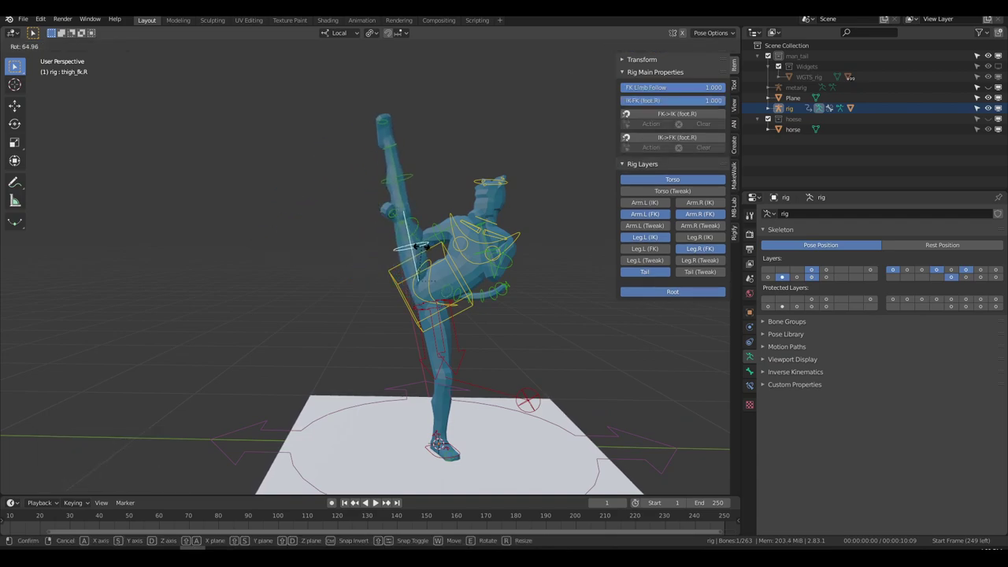
pyautogui.click(435, 251)
pyautogui.click(399, 139)
pyautogui.press('r')
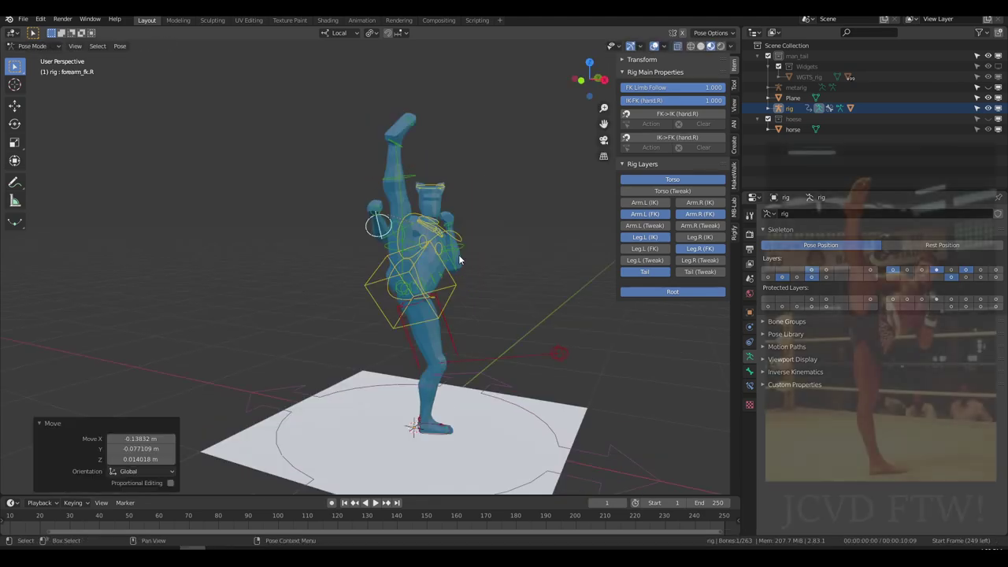
pyautogui.moveTo(459, 259); pyautogui.dragTo(459, 293, button='middle')
pyautogui.hotkey('alt', 'shift', 'z')
pyautogui.moveTo(462, 244); pyautogui.dragTo(491, 331, button='middle')
pyautogui.hotkey('shift', 'alt', 'z')
# Step: Move the right shin FK control forward and down to bend the raised leg at the knee
pyautogui.click(451, 201)
pyautogui.press('g')
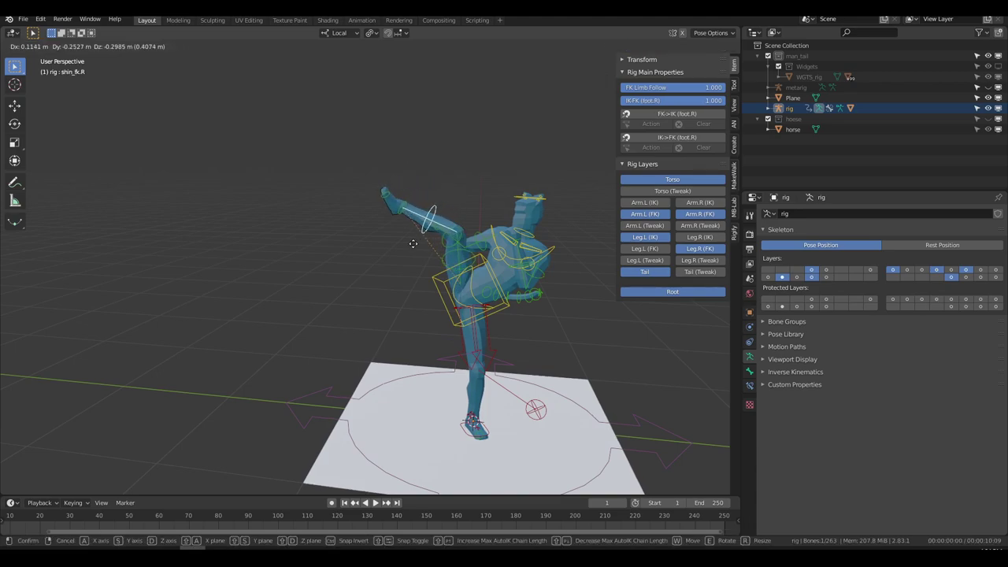
pyautogui.click(374, 285)
# Step: Set IK-FK (foot.L) to 1.000, show the Leg.L (FK) layer and hide the Leg.L (IK) layer
pyautogui.click(477, 346)
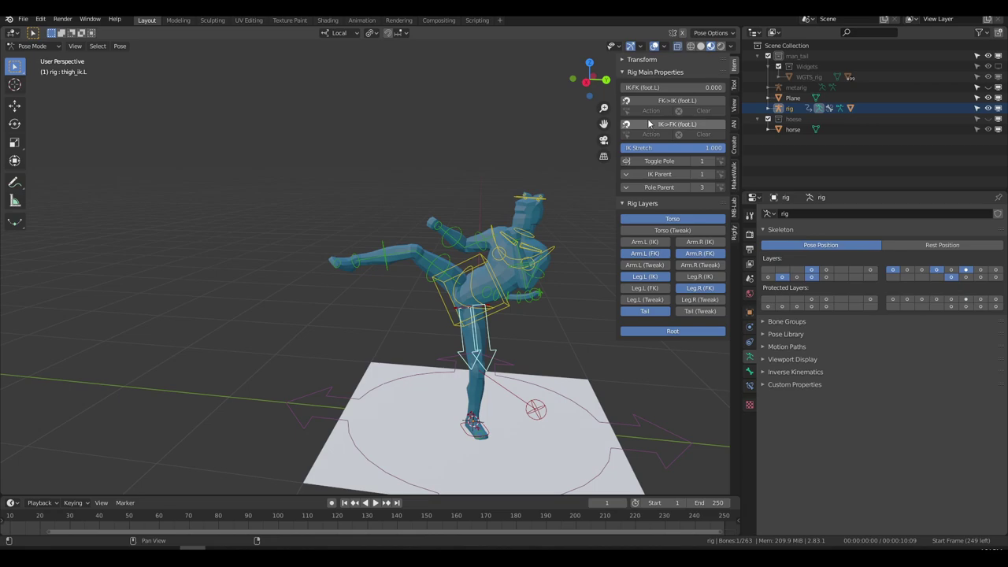
pyautogui.moveTo(634, 89); pyautogui.dragTo(724, 87)
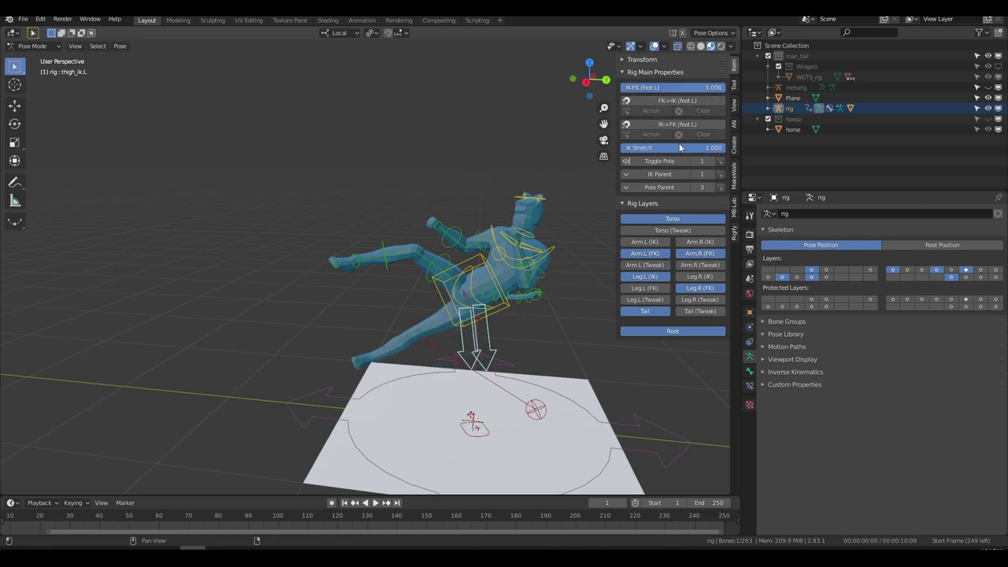
pyautogui.click(707, 279)
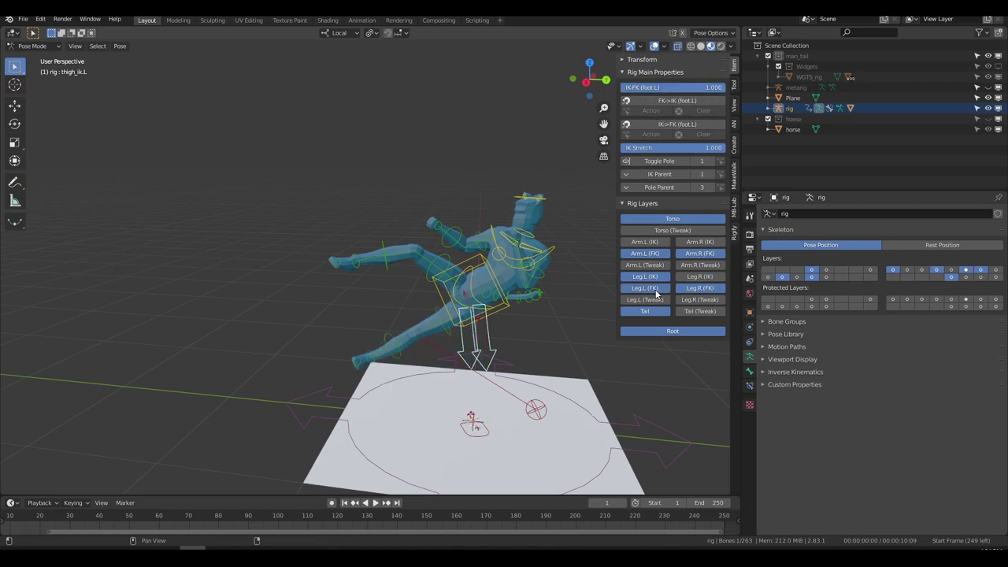
pyautogui.click(659, 279)
# Step: Move the left shin FK control backward to bend the supporting leg beneath the body
pyautogui.click(401, 337)
pyautogui.press('g')
pyautogui.click(481, 337)
# Step: Move and rotate the right leg's FK controls so the kicking leg extends forward nearly horizontally
pyautogui.click(372, 271)
pyautogui.press('g')
pyautogui.click(433, 277)
pyautogui.press('r')
pyautogui.press('r')
pyautogui.click(375, 275)
pyautogui.press('g')
pyautogui.click(386, 280)
# Step: Rotate the torso control so the upper body sits more upright above the bent left leg
pyautogui.click(505, 301)
pyautogui.press('r')
pyautogui.click(504, 315)
pyautogui.click(465, 346)
pyautogui.click(504, 297)
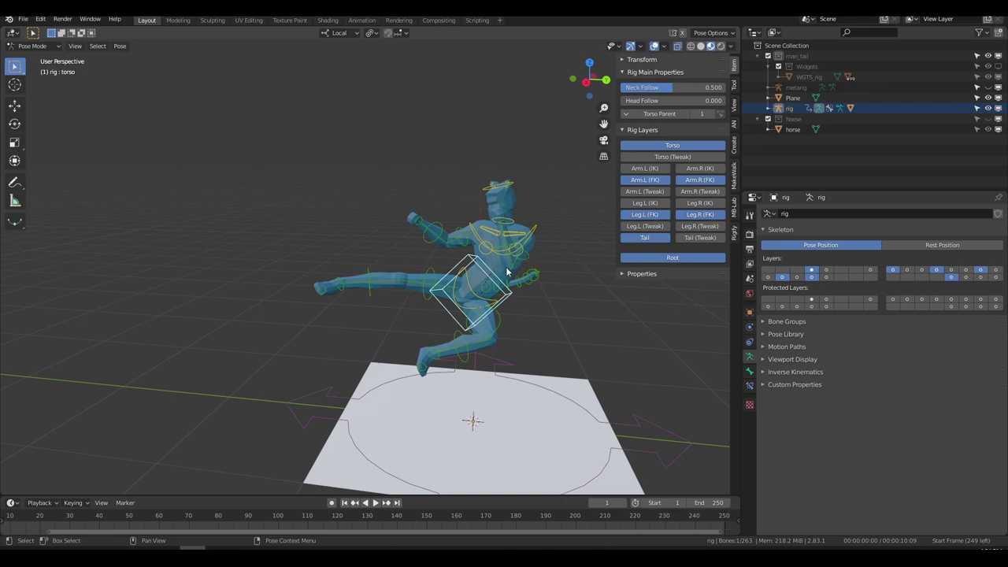
# Step: Move the right forearm FK control to reposition the raised front arm
pyautogui.click(443, 235)
pyautogui.press('g')
pyautogui.press('Escape')
pyautogui.press('g')
pyautogui.click(482, 239)
# Step: Adjust the left arm's FK controls by moving the forearm and rotating the arm close to the chest
pyautogui.click(512, 253)
pyautogui.press('g')
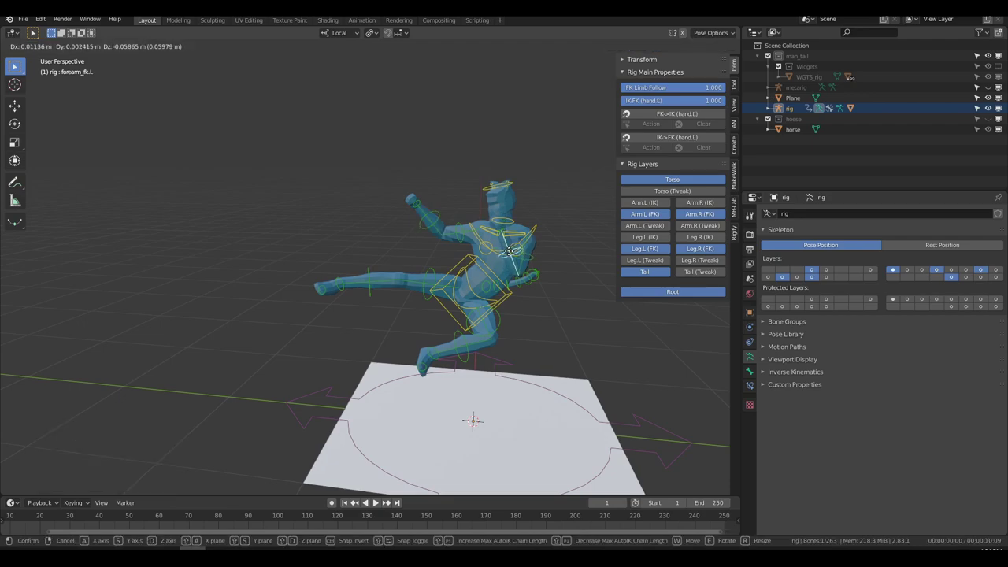
pyautogui.click(512, 253)
pyautogui.click(501, 251)
pyautogui.press('r')
pyautogui.click(560, 249)
# Step: Move the left shin and thigh FK controls upward to tuck the left leg under the body
pyautogui.click(472, 360)
pyautogui.click(471, 360)
pyautogui.press('g')
pyautogui.click(468, 341)
pyautogui.click(484, 325)
pyautogui.press('g')
pyautogui.click(472, 313)
# Step: Rotate the right shin FK control by about 14.5° and apply a further 32.2° rotation on the kicking leg
pyautogui.click(369, 289)
pyautogui.press('r')
pyautogui.click(370, 280)
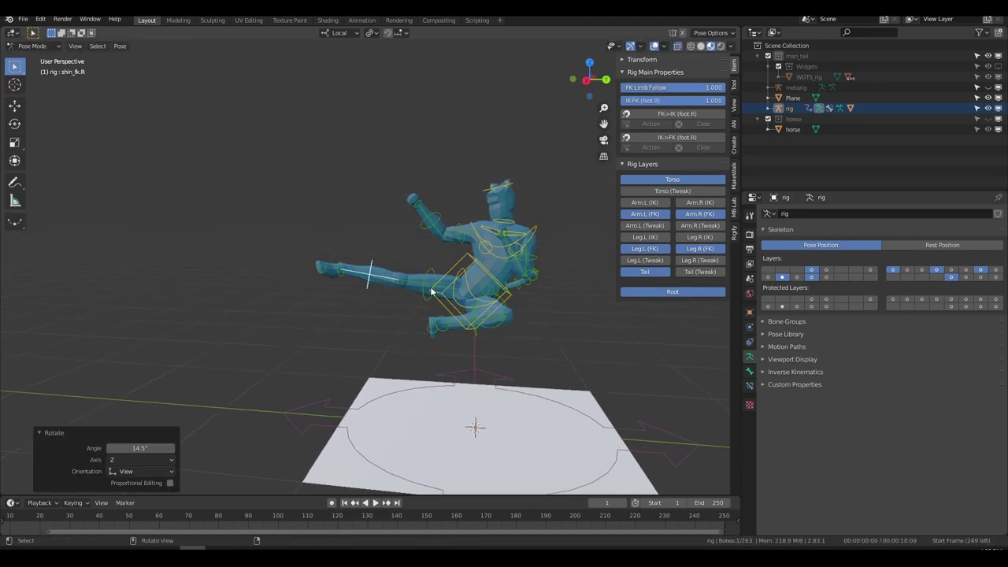
pyautogui.press('r')
pyautogui.click(388, 241)
# Step: Move the right forearm FK control about 0.26 m forward to extend the front arm
pyautogui.hotkey('shift', 'alt', 'z')
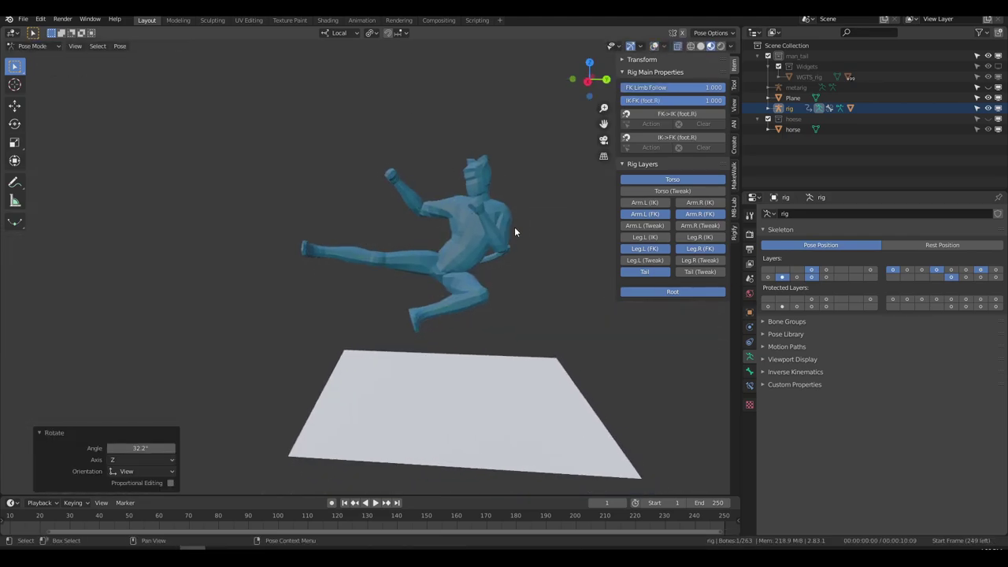
pyautogui.press('z')
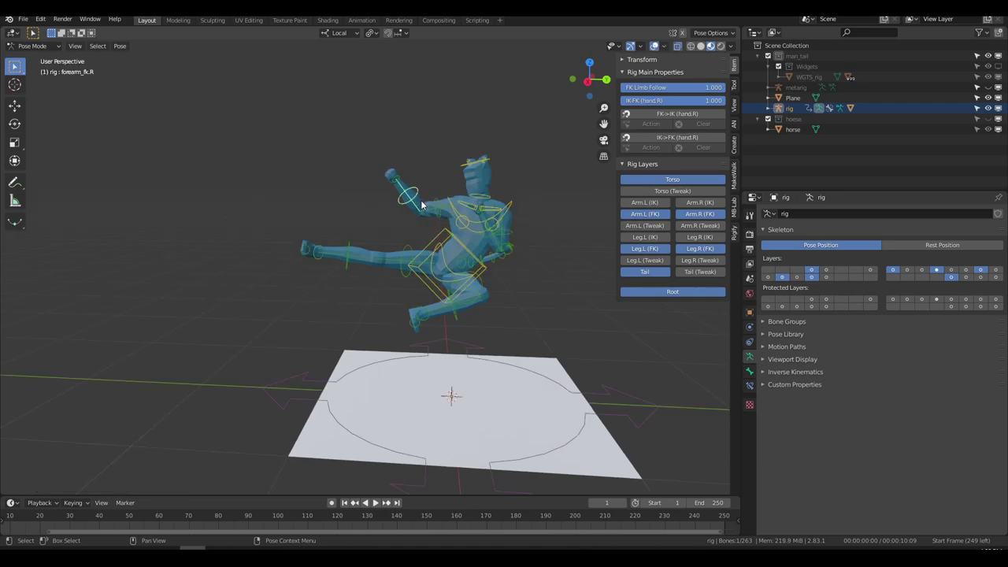
pyautogui.click(523, 249)
pyautogui.hotkey('shift', 'alt', 'z')
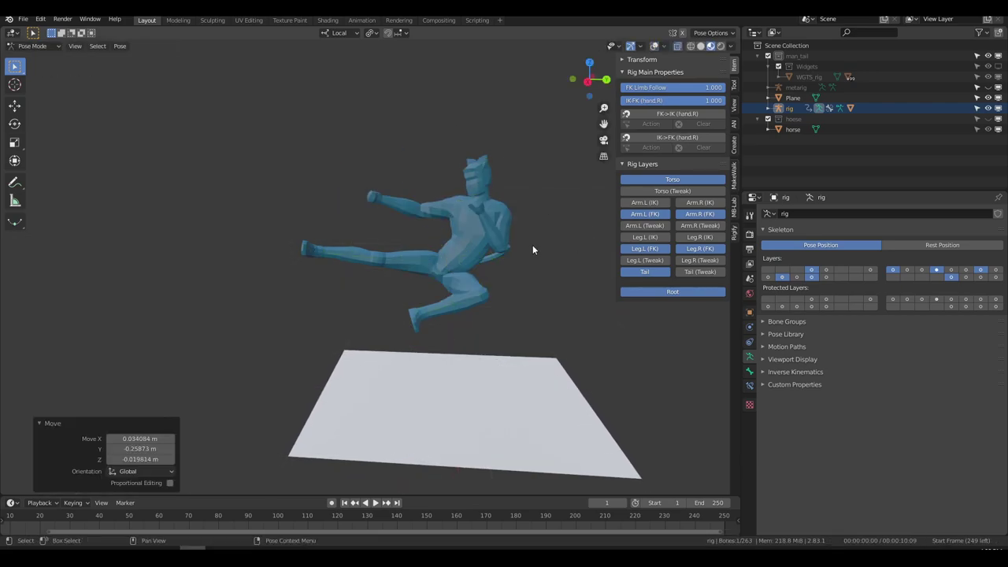
pyautogui.hotkey('shift', 'alt', 'z')
# Step: Rotate the right thigh FK control by about -5.97° and check the flying kick with overlays off and on
pyautogui.click(420, 263)
pyautogui.press('r')
pyautogui.click(522, 305)
pyautogui.hotkey('shift', 'alt', 'z')
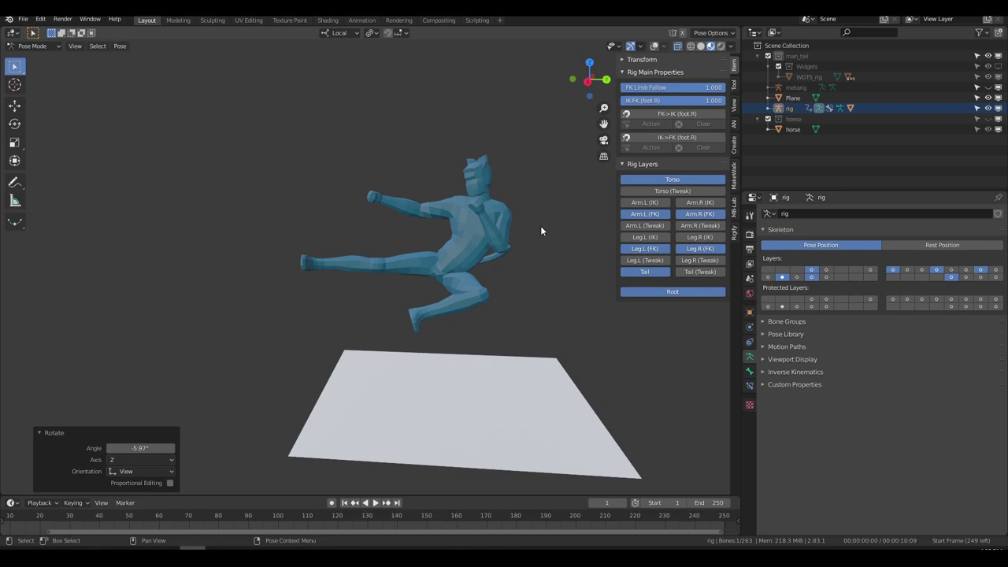
pyautogui.hotkey('shift', 'alt', 'z')
pyautogui.hotkey('shift', 'alt', 'z')
pyautogui.hotkey('shift', 'alt', 'z')
# Step: Rotate the hips control to adjust the pelvis and legs in the flying kick
pyautogui.click(465, 275)
pyautogui.click(467, 268)
pyautogui.press('e')
pyautogui.hotkey('shift', 'alt', 'z')
pyautogui.click(481, 237)
pyautogui.hotkey('shift', 'alt', 'z')
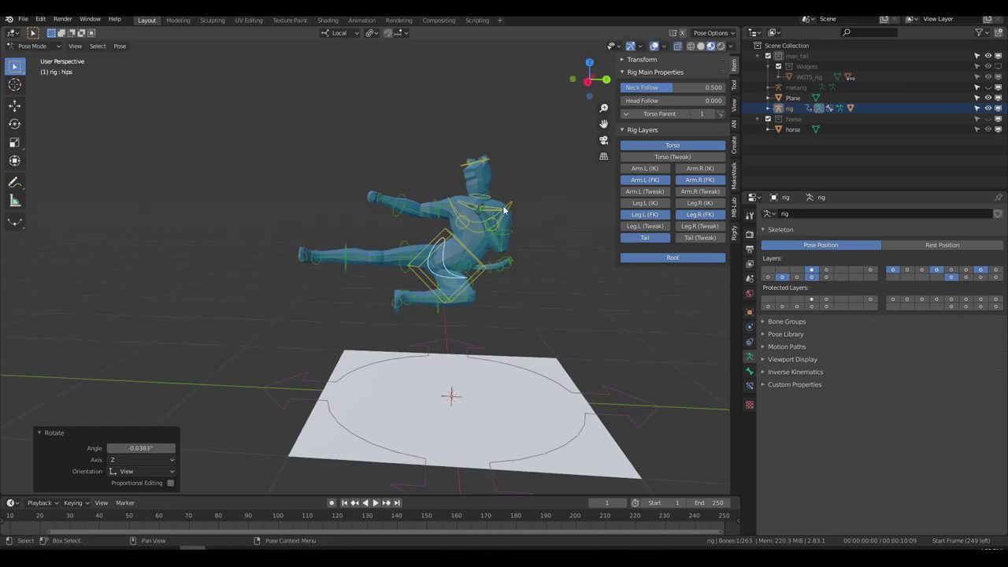
# Step: Trackball-rotate the chest control and reposition the left arm to refine the upper body of the flying kick
pyautogui.click(494, 189)
pyautogui.press('e')
pyautogui.press('e')
pyautogui.hotkey('shift', 'alt', 'z')
pyautogui.click(549, 204)
pyautogui.press('z')
pyautogui.click(502, 207)
pyautogui.click(484, 216)
pyautogui.press('g')
pyautogui.click(492, 224)
pyautogui.moveTo(496, 206)
pyautogui.mouseDown(button='middle')
pyautogui.moveTo(531, 201)
pyautogui.moveTo(534, 190)
pyautogui.mouseUp(button='middle')
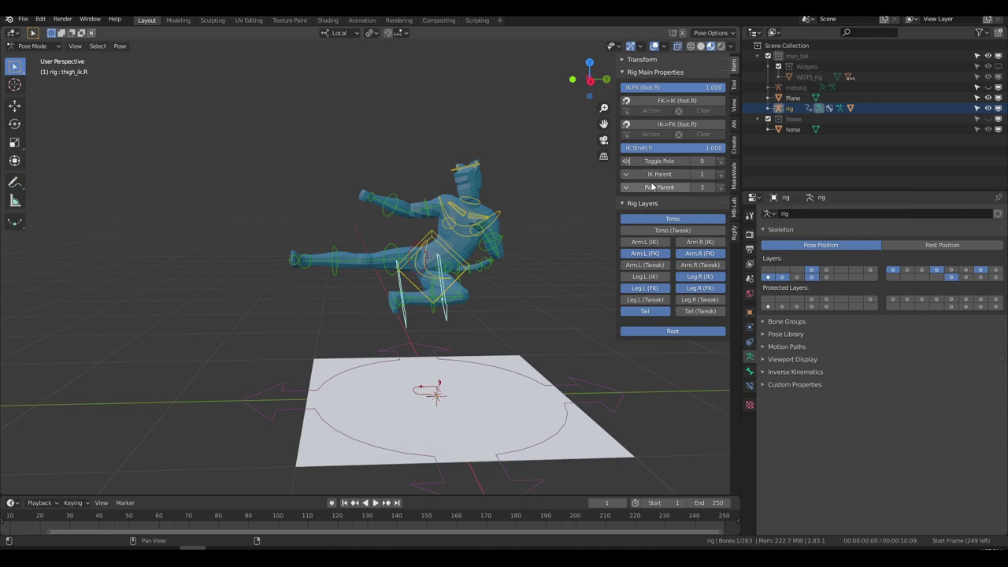
# Step: Examine the right thigh IK control's IK Parent and Pole Parent options together with the rig layers
pyautogui.click(661, 181)
pyautogui.click(651, 189)
pyautogui.scroll(2, 493, 226)
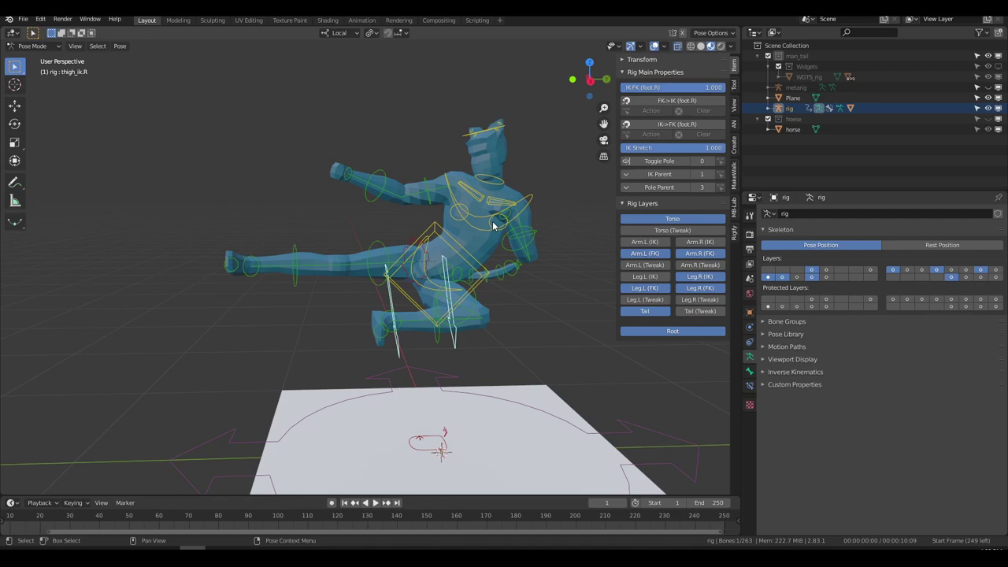
pyautogui.keyDown('shift'); pyautogui.moveTo(493, 226); pyautogui.dragTo(458, 228, button='middle'); pyautogui.keyUp('shift')
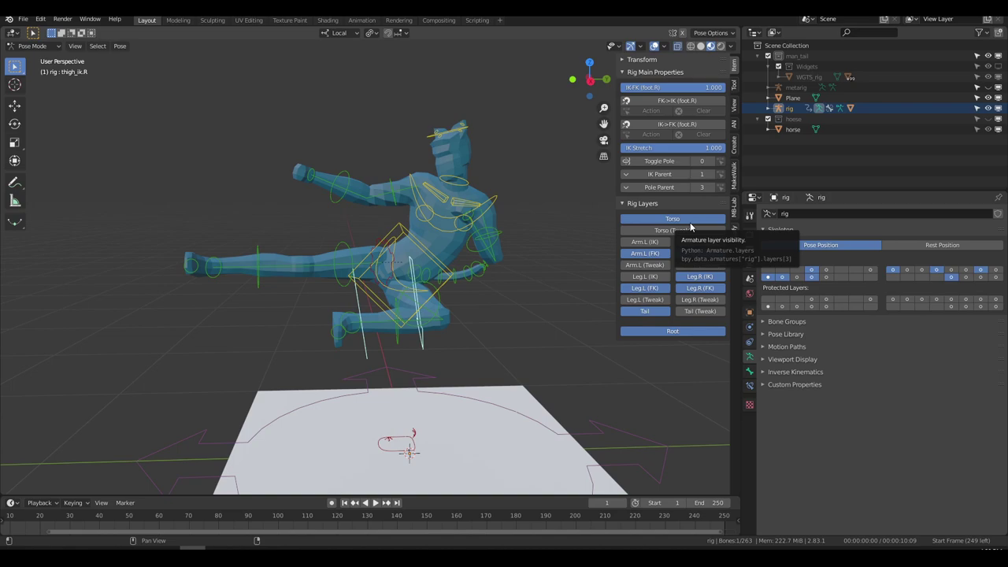
pyautogui.moveTo(588, 265); pyautogui.dragTo(594, 265, button='middle')
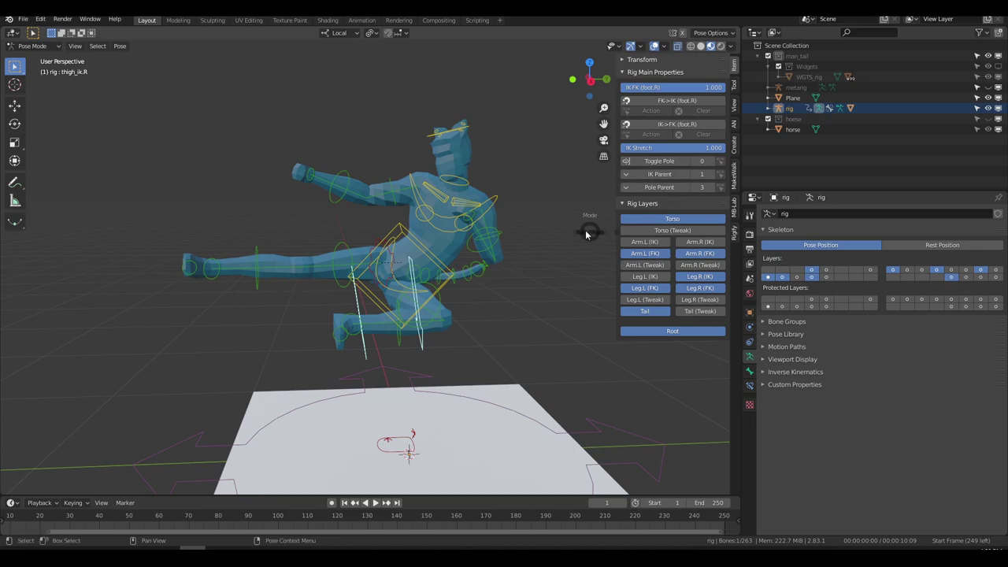
# Step: Switch the rig to Object Mode and unhide the metarig
pyautogui.hotkey('ctrl', 'Tab')
pyautogui.click(987, 88)
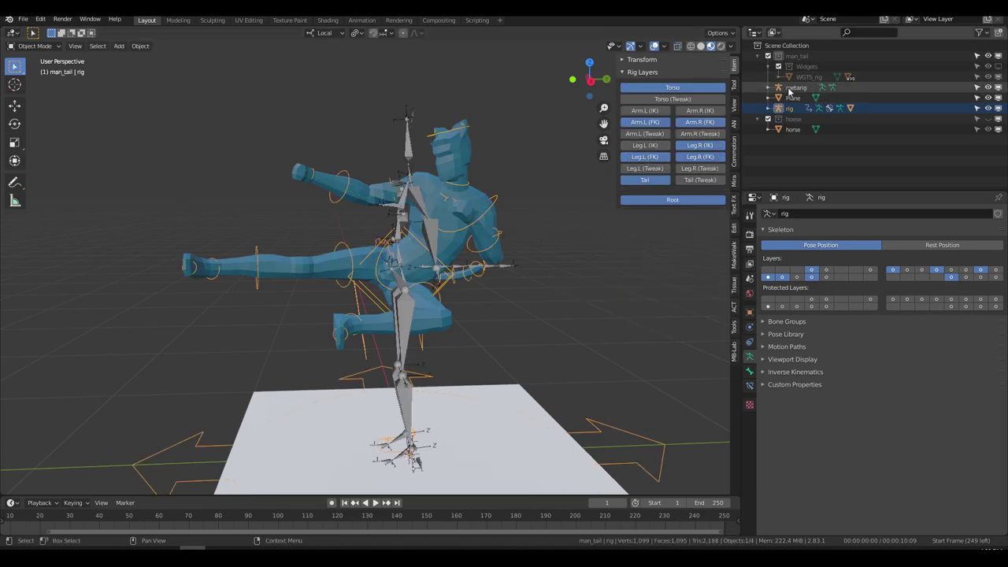
pyautogui.moveTo(315, 290); pyautogui.dragTo(353, 292, button='middle')
# Step: Select the metarig's left thigh bone in Pose Mode and examine its Rigify Type options
pyautogui.click(404, 323)
pyautogui.click(749, 372)
pyautogui.scroll(-3, 834, 323)
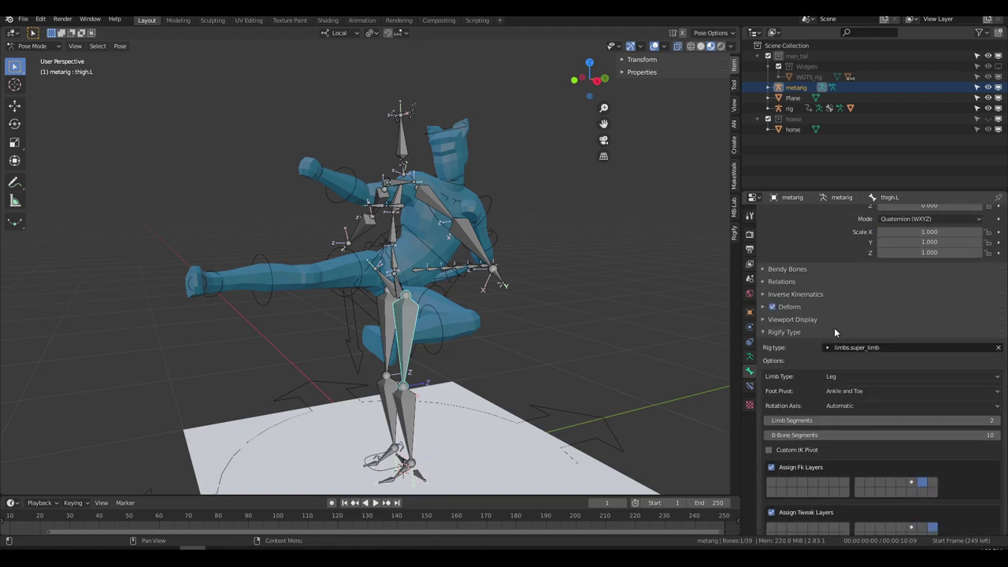
pyautogui.scroll(-1, 819, 456)
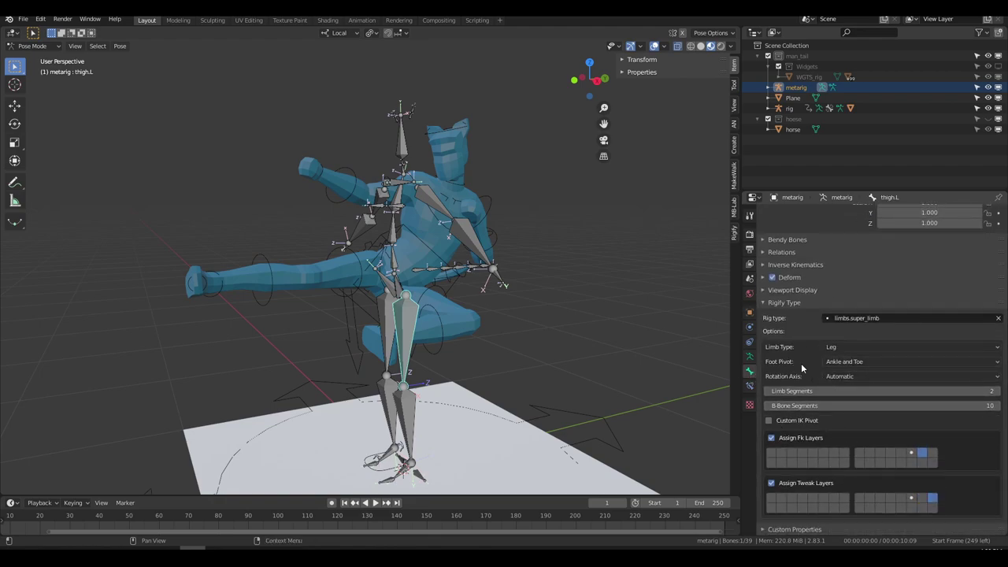
pyautogui.moveTo(322, 230); pyautogui.dragTo(401, 252, button='middle')
pyautogui.scroll(-3, 407, 254)
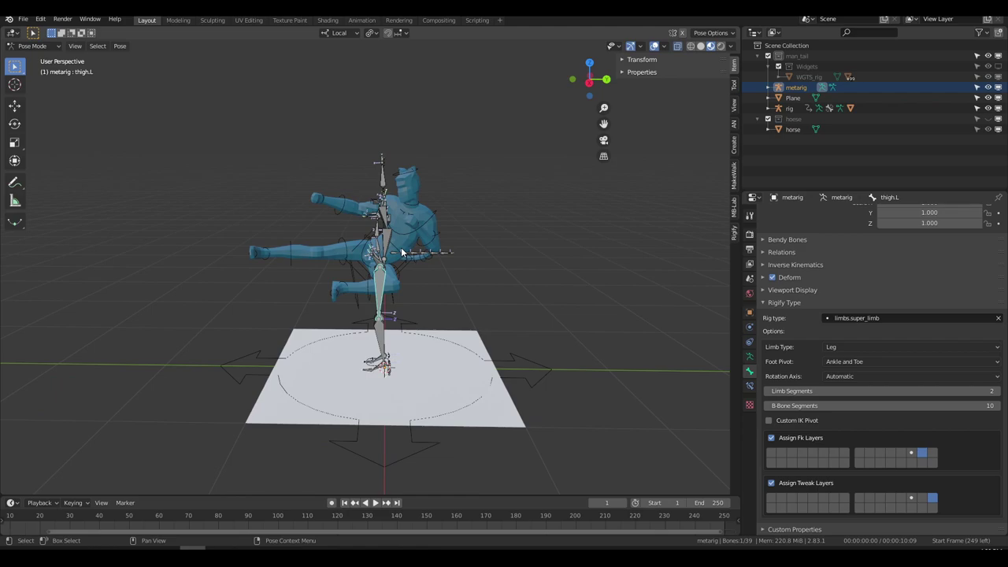